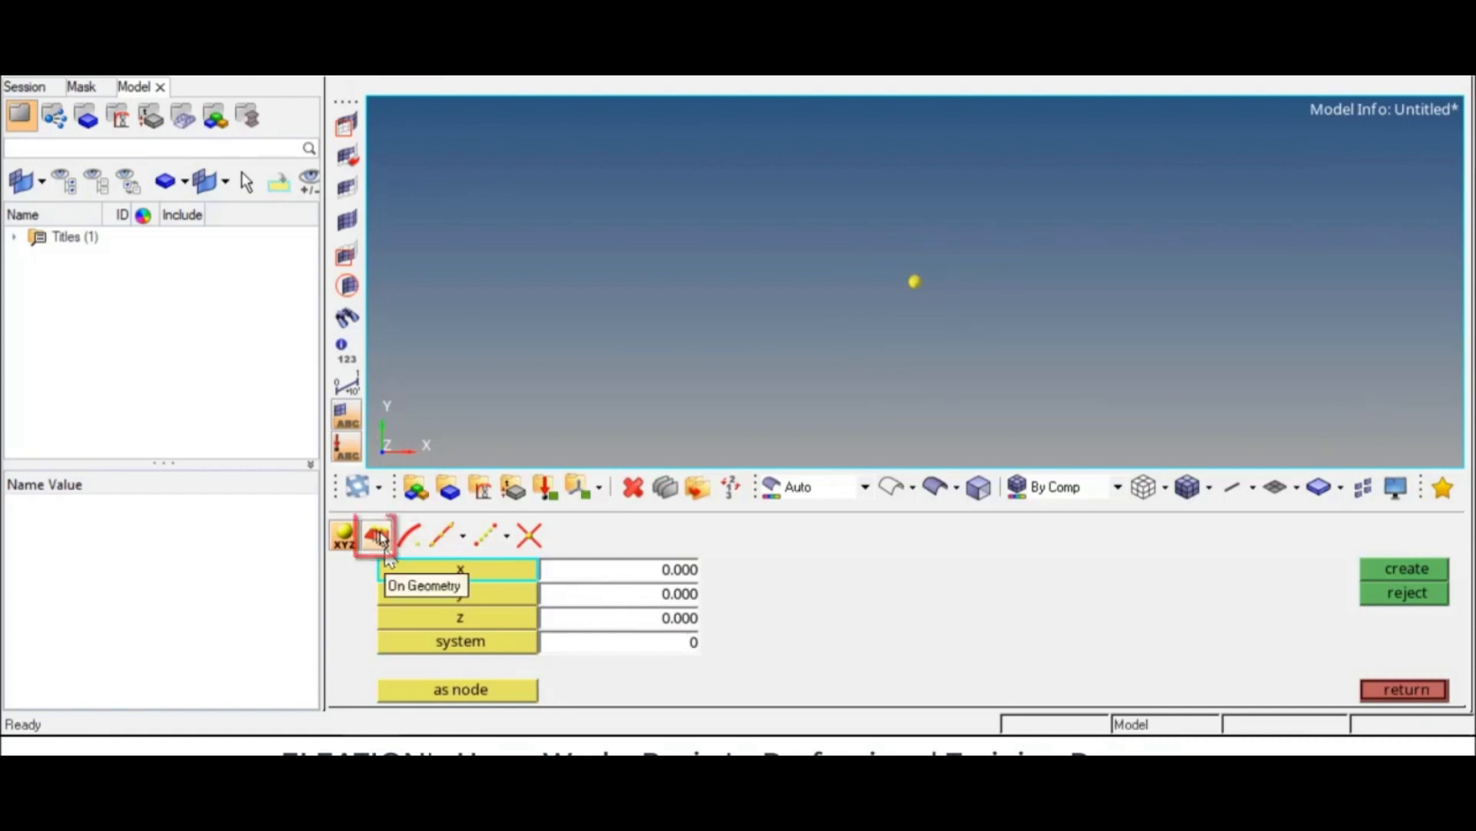
Step: Create eleven scattered nodes directly on the square surface with the On Geometry method
{"action": "left_click", "coordinate": [381, 537]}
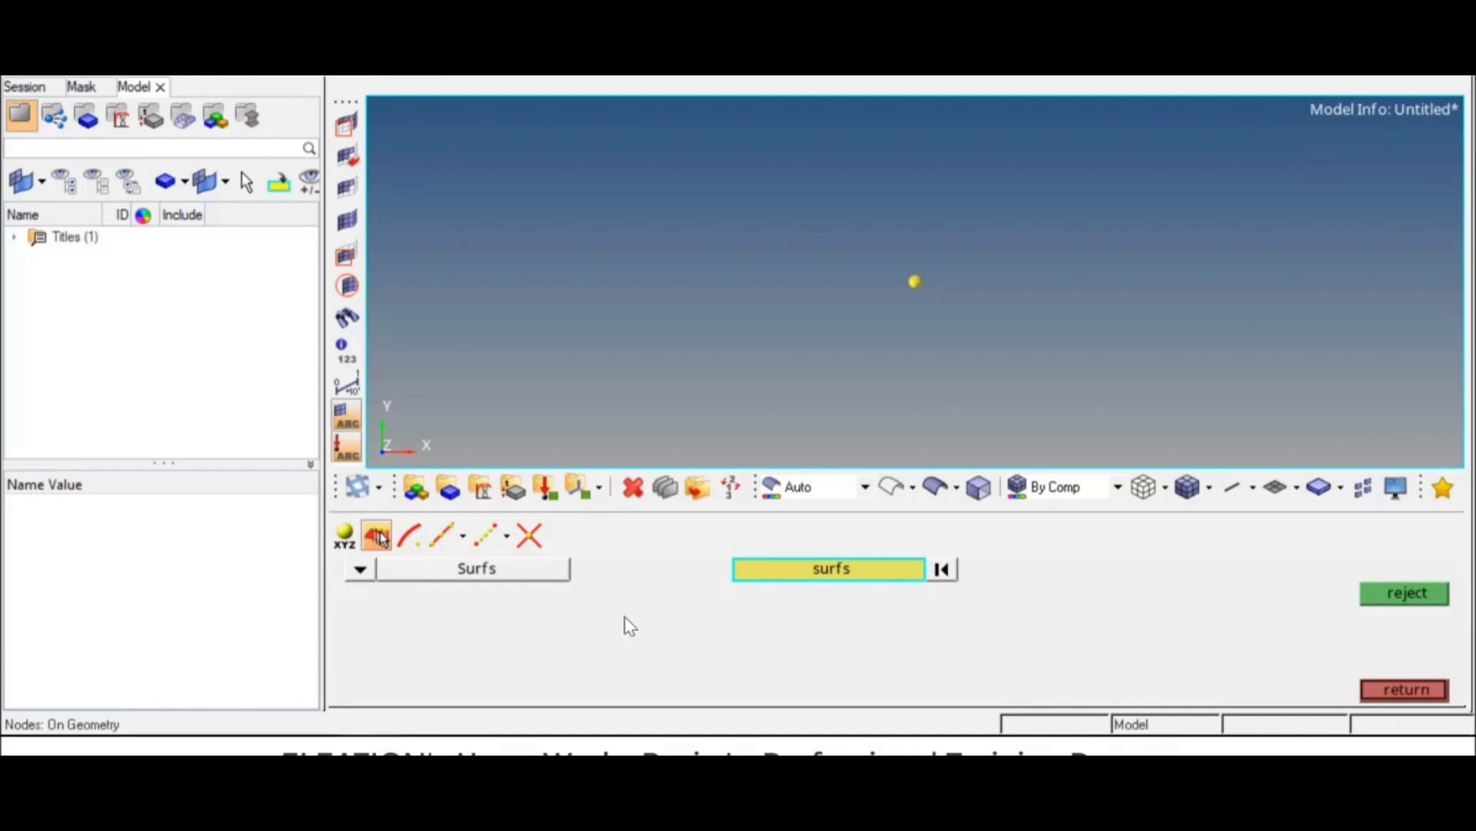
{"action": "key", "text": "ctrl+y"}
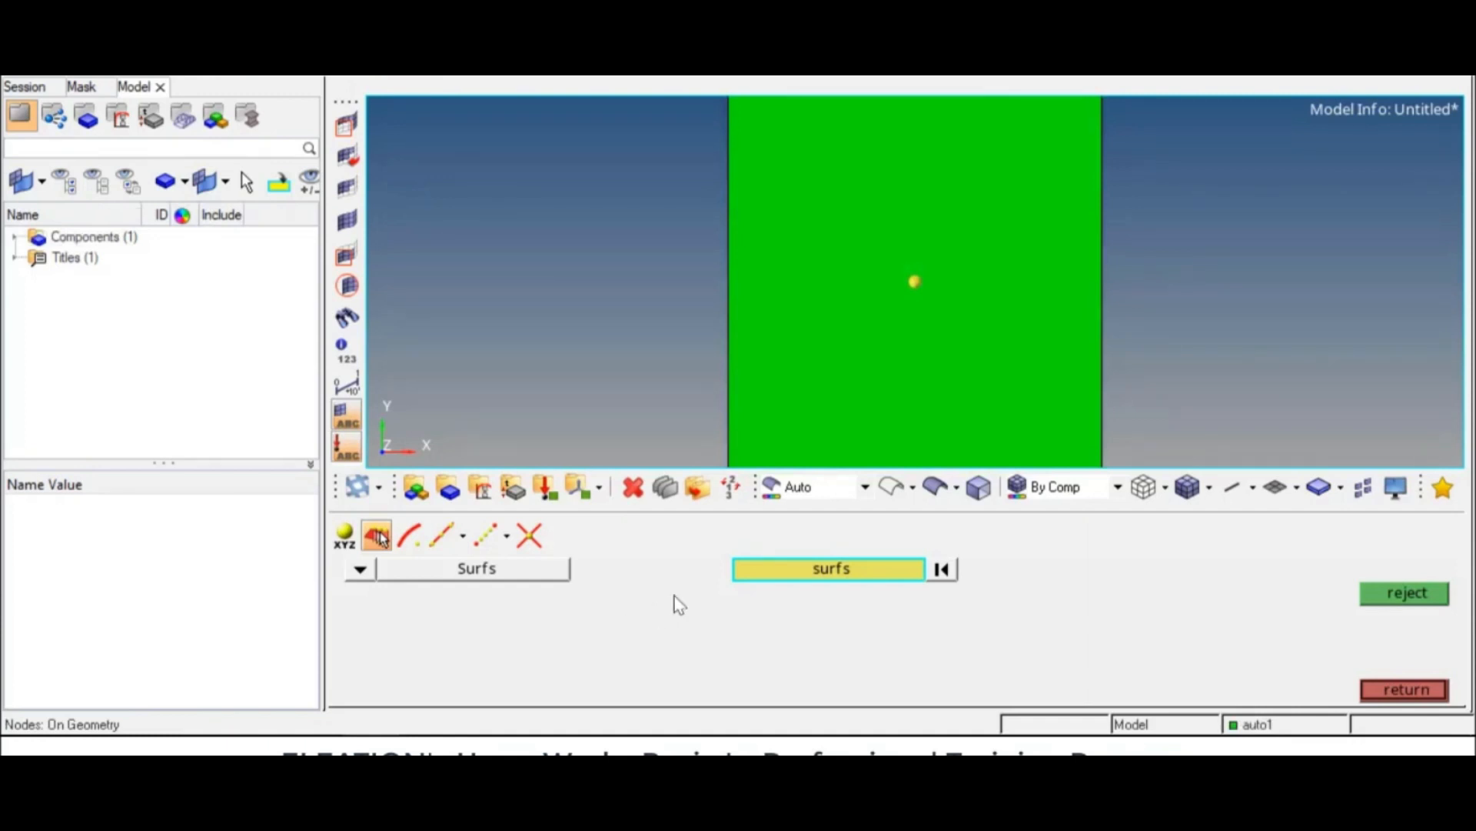
{"action": "left_click", "coordinate": [887, 374]}
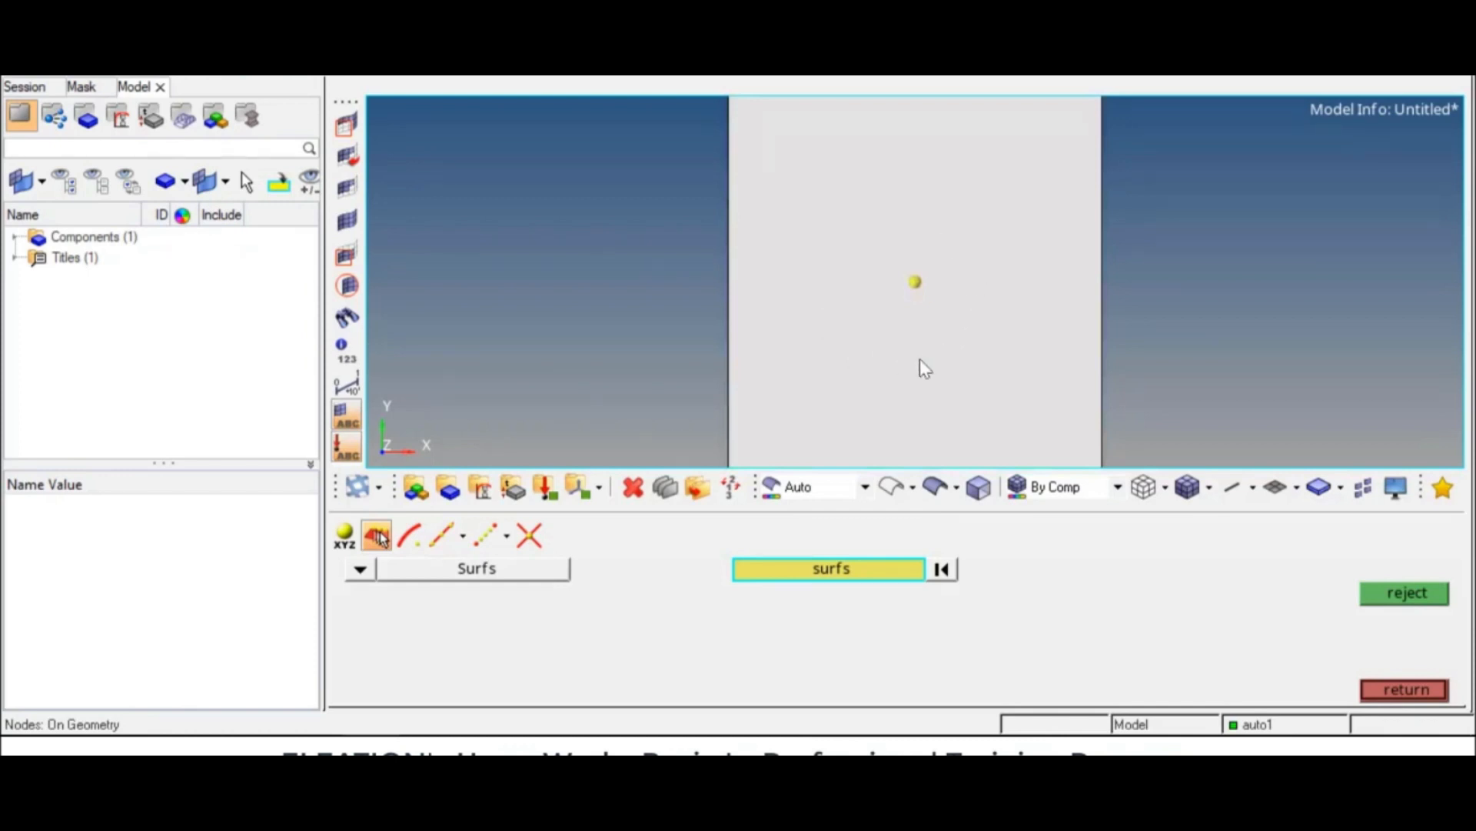
{"action": "left_click", "coordinate": [809, 316]}
{"action": "left_click", "coordinate": [912, 386]}
{"action": "left_click", "coordinate": [954, 318]}
{"action": "left_click", "coordinate": [998, 380]}
{"action": "left_click", "coordinate": [1027, 321]}
{"action": "left_click", "coordinate": [1016, 269]}
{"action": "left_click", "coordinate": [990, 213]}
{"action": "left_click", "coordinate": [915, 202]}
{"action": "left_click", "coordinate": [833, 199]}
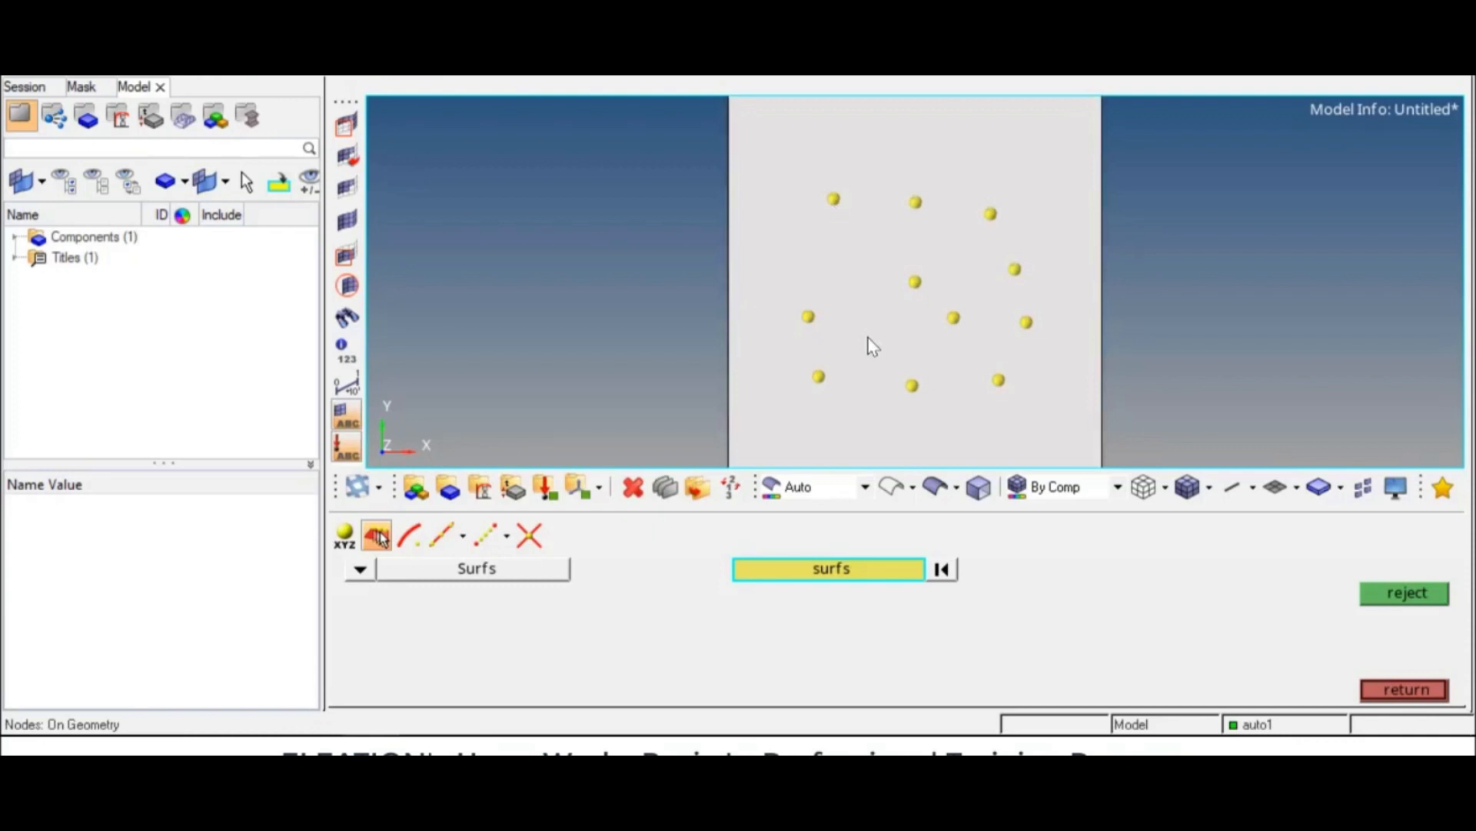
{"action": "left_click", "coordinate": [989, 150]}
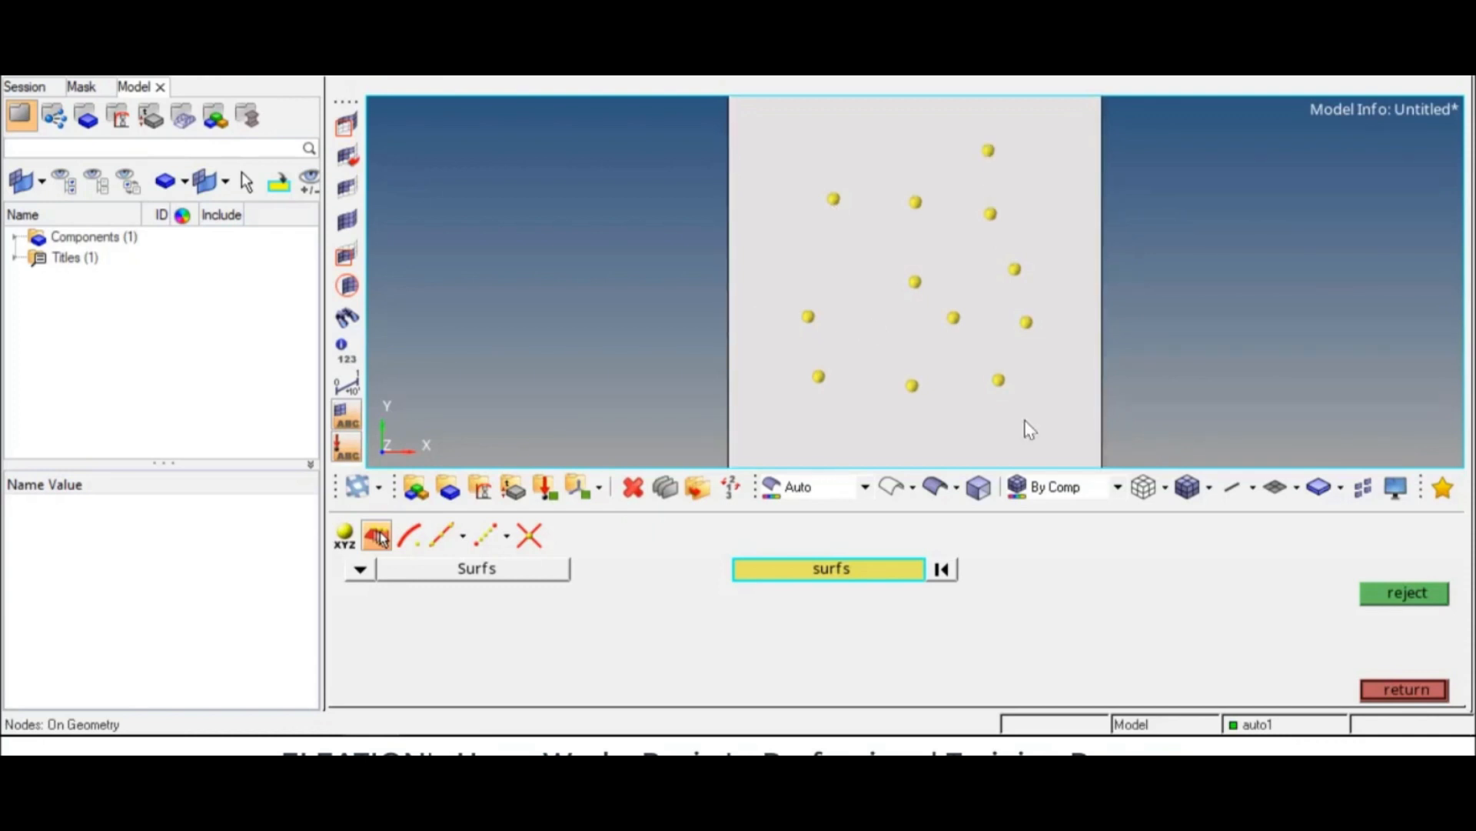
Step: Create a node at the arc's center by using the arc line as the Arc Center input
{"action": "left_click", "coordinate": [419, 537]}
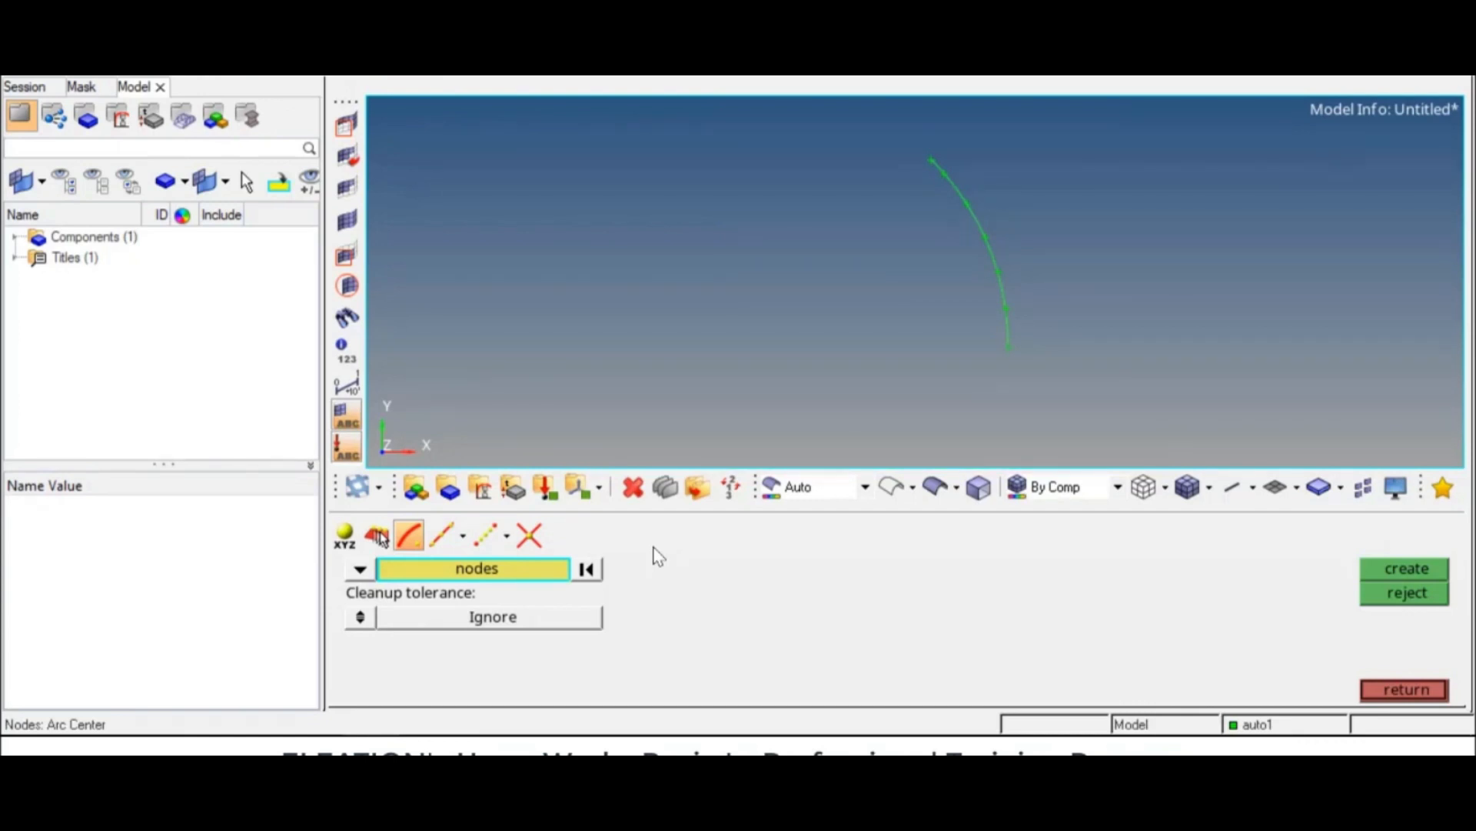
{"action": "left_click", "coordinate": [361, 570]}
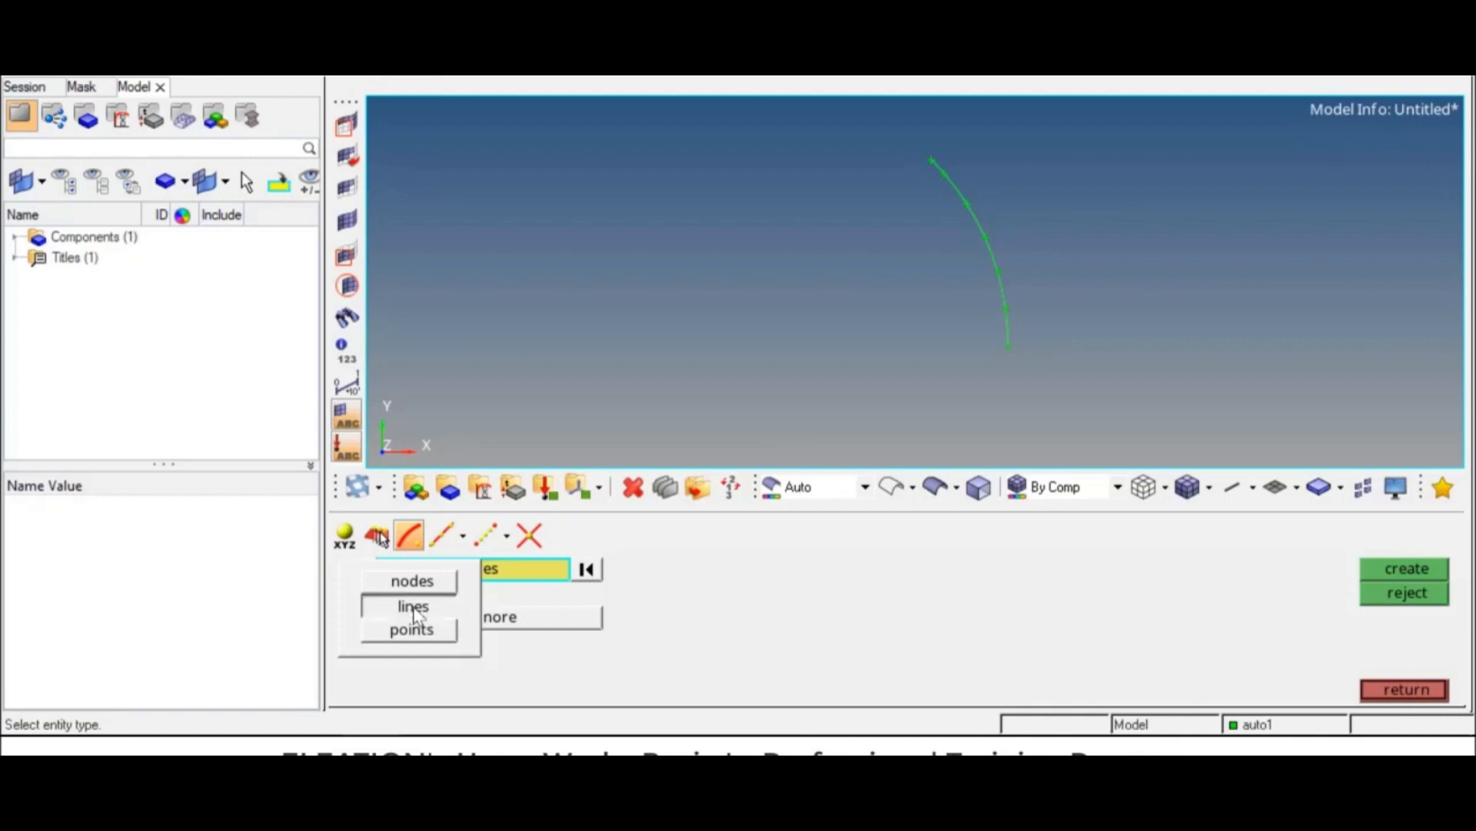
{"action": "left_click", "coordinate": [413, 606]}
{"action": "left_click", "coordinate": [1016, 300]}
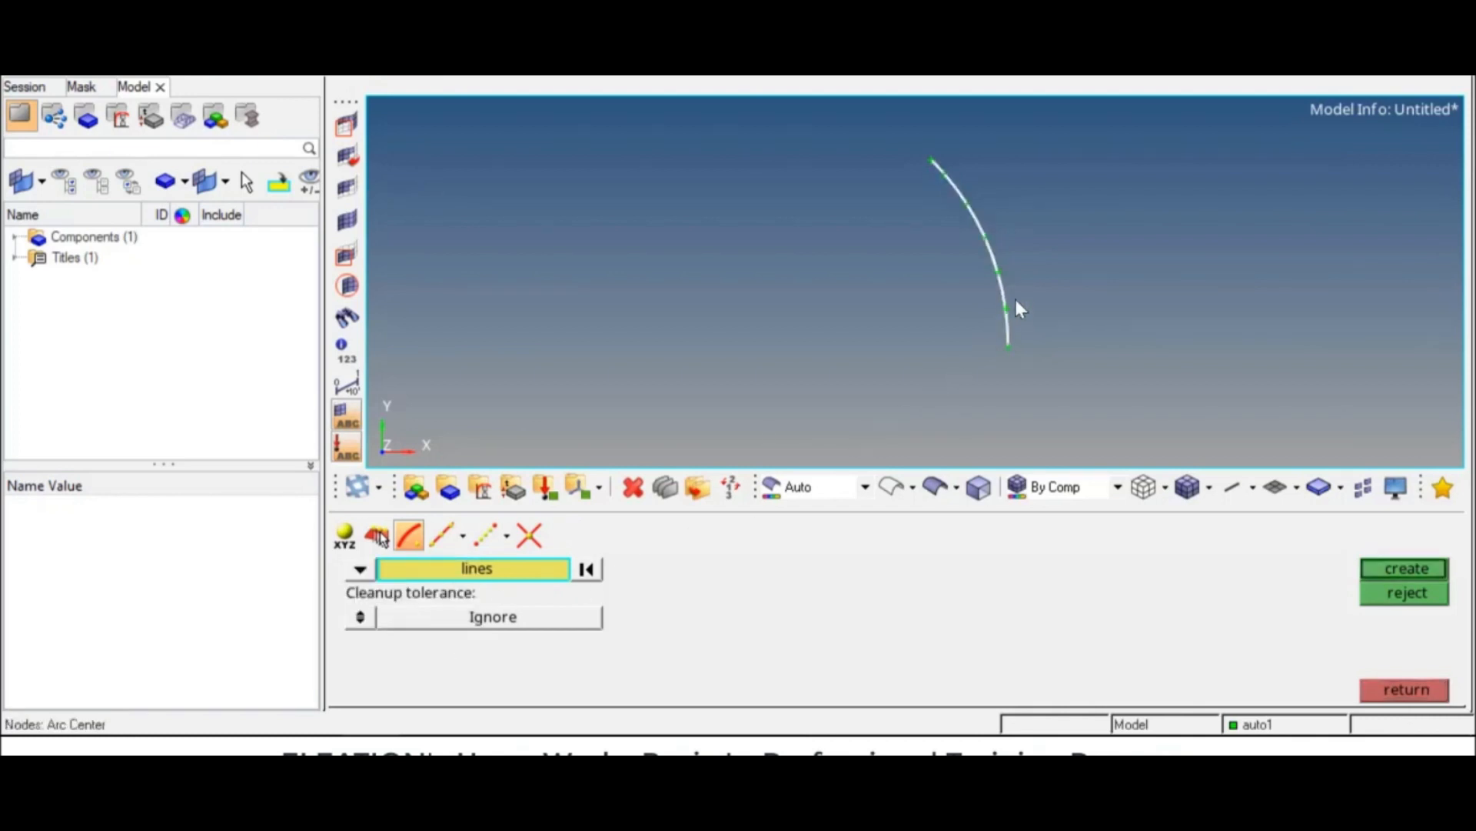
{"action": "left_click", "coordinate": [1388, 567]}
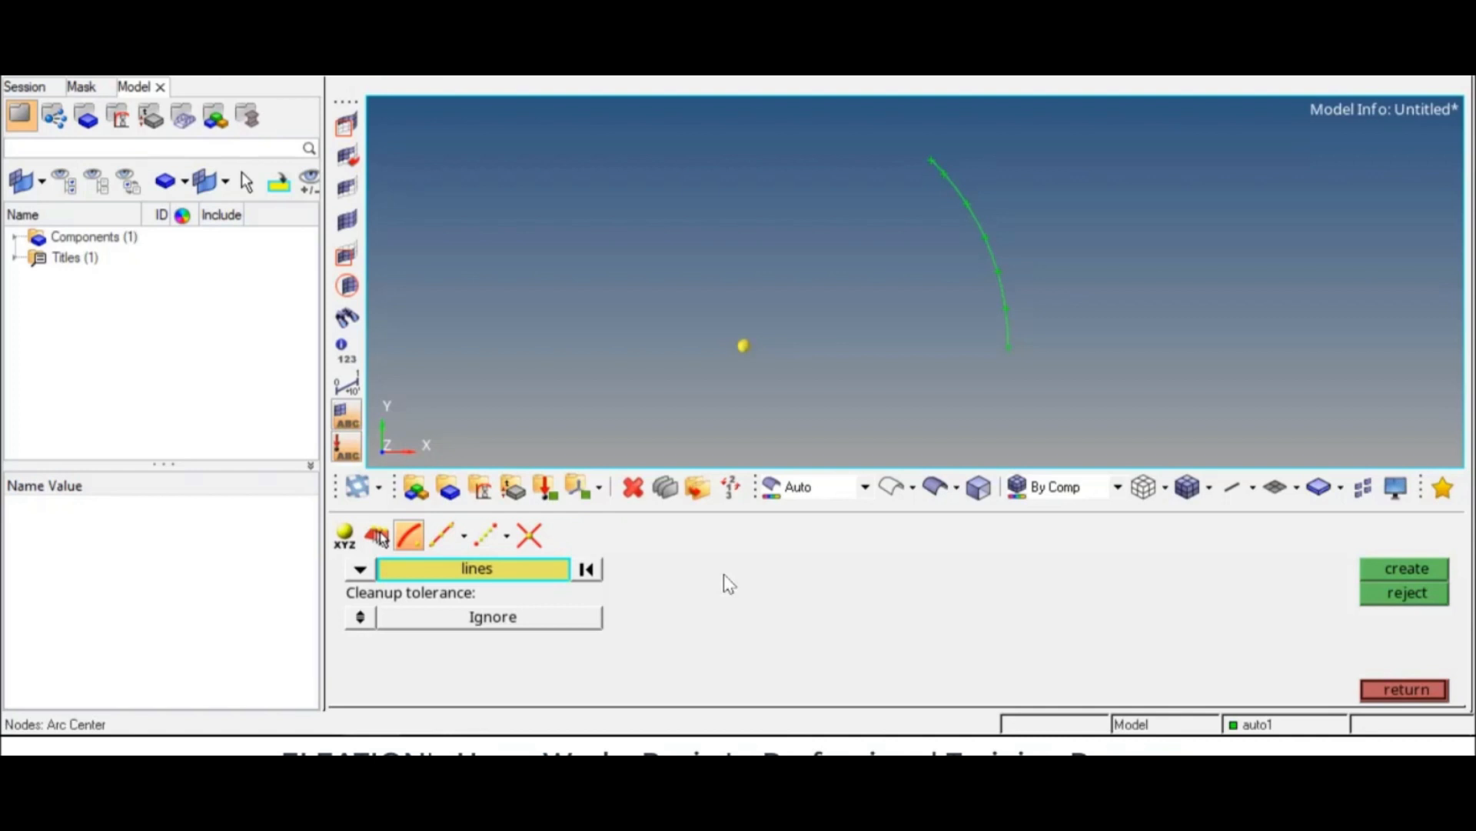
Step: Create three nodes along the arc with Extract Parametric and reject the result
{"action": "left_click", "coordinate": [442, 536]}
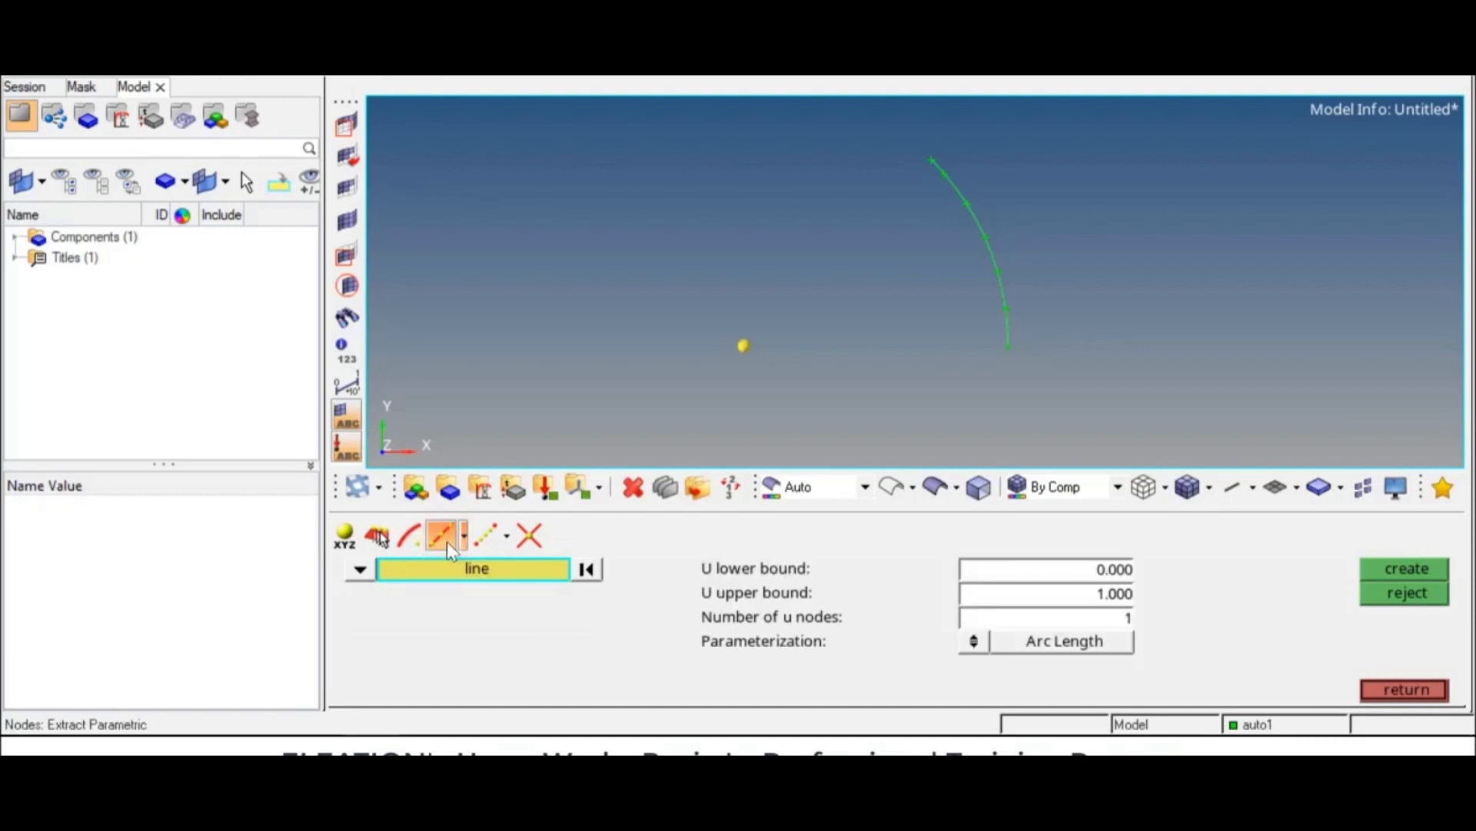
{"action": "left_click", "coordinate": [1002, 326]}
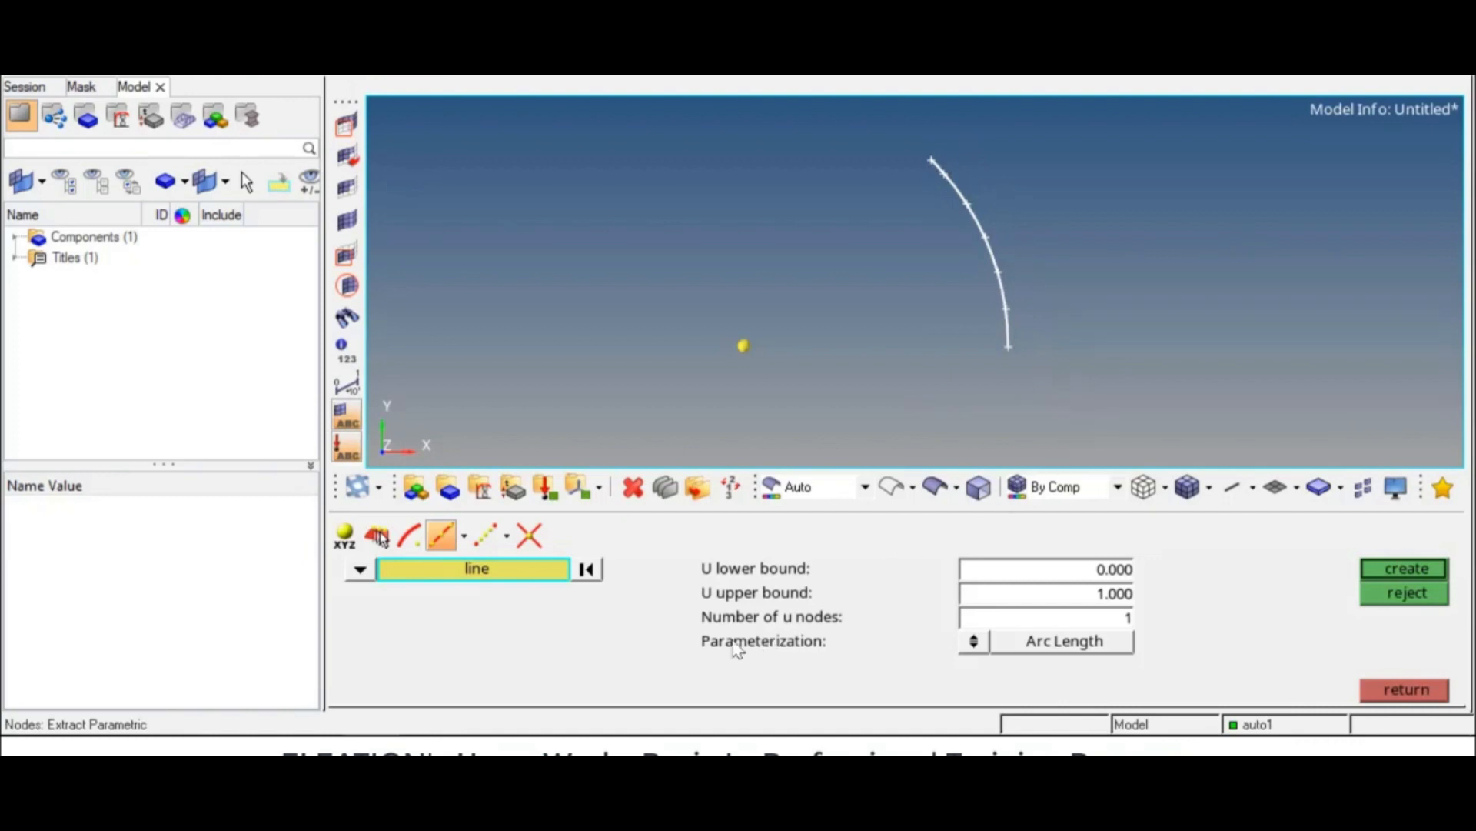
{"action": "double_click", "coordinate": [1043, 618]}
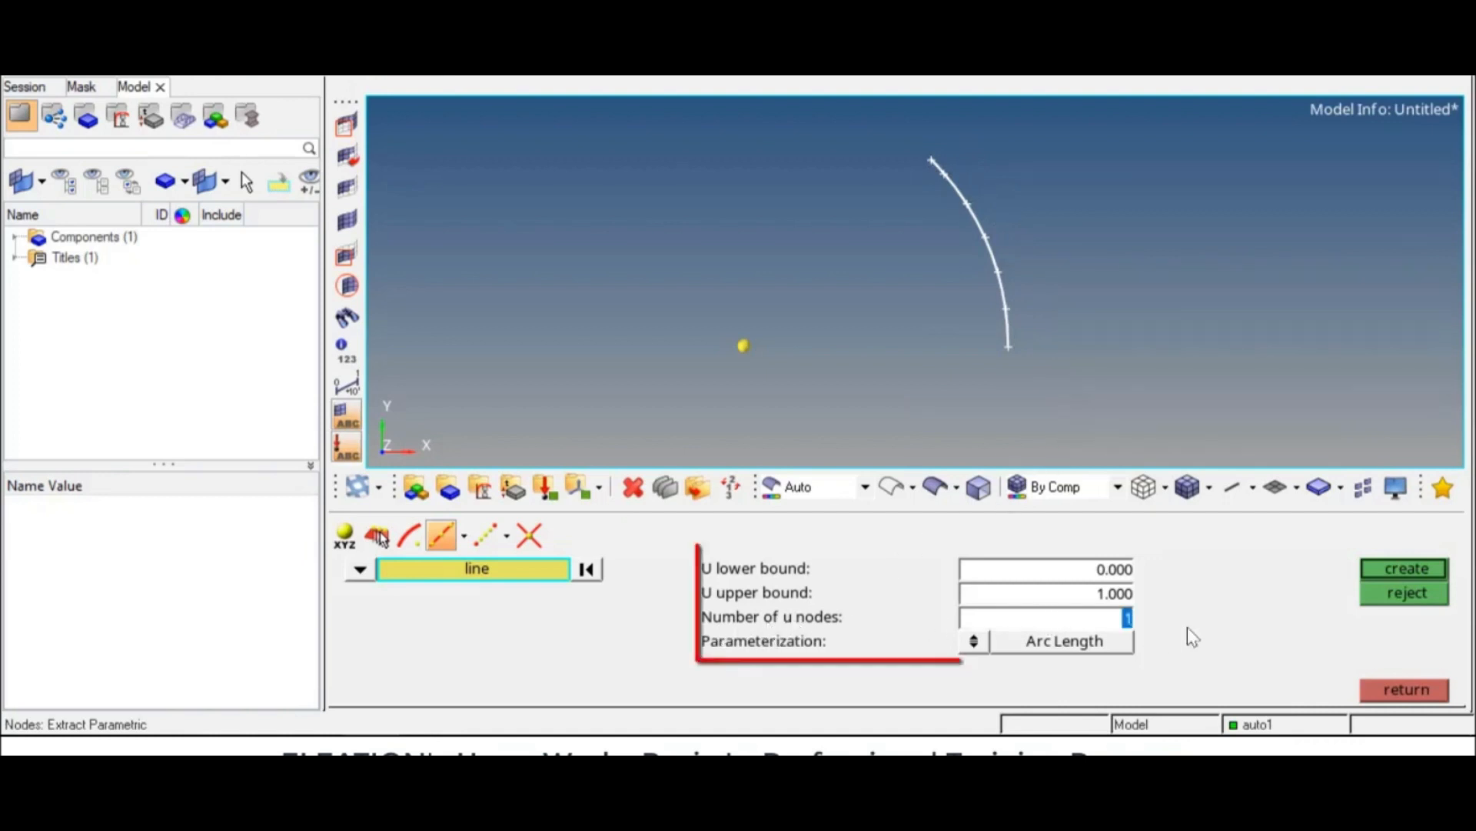
{"action": "type", "text": "3"}
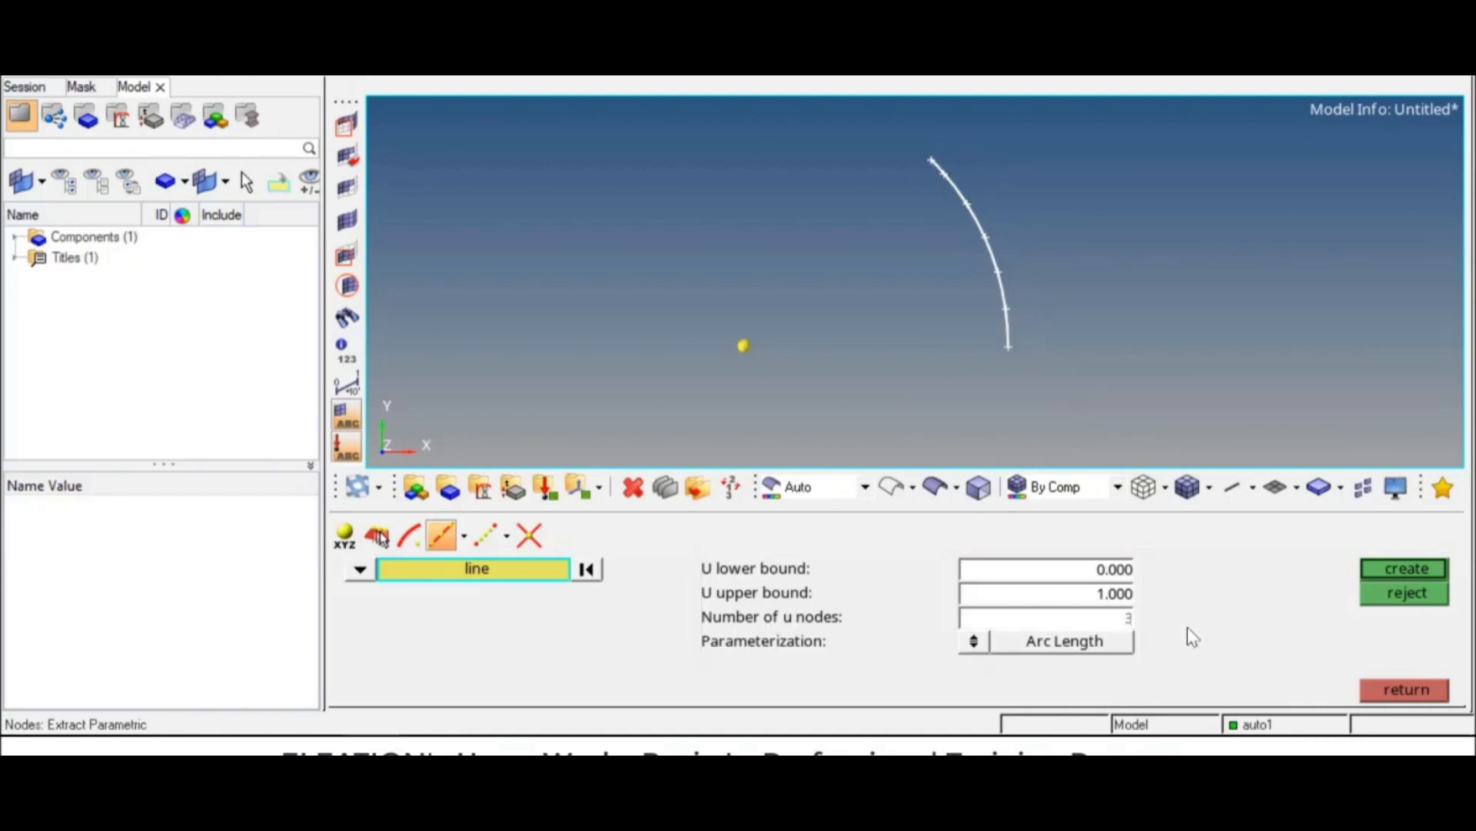
{"action": "left_click", "coordinate": [1366, 570]}
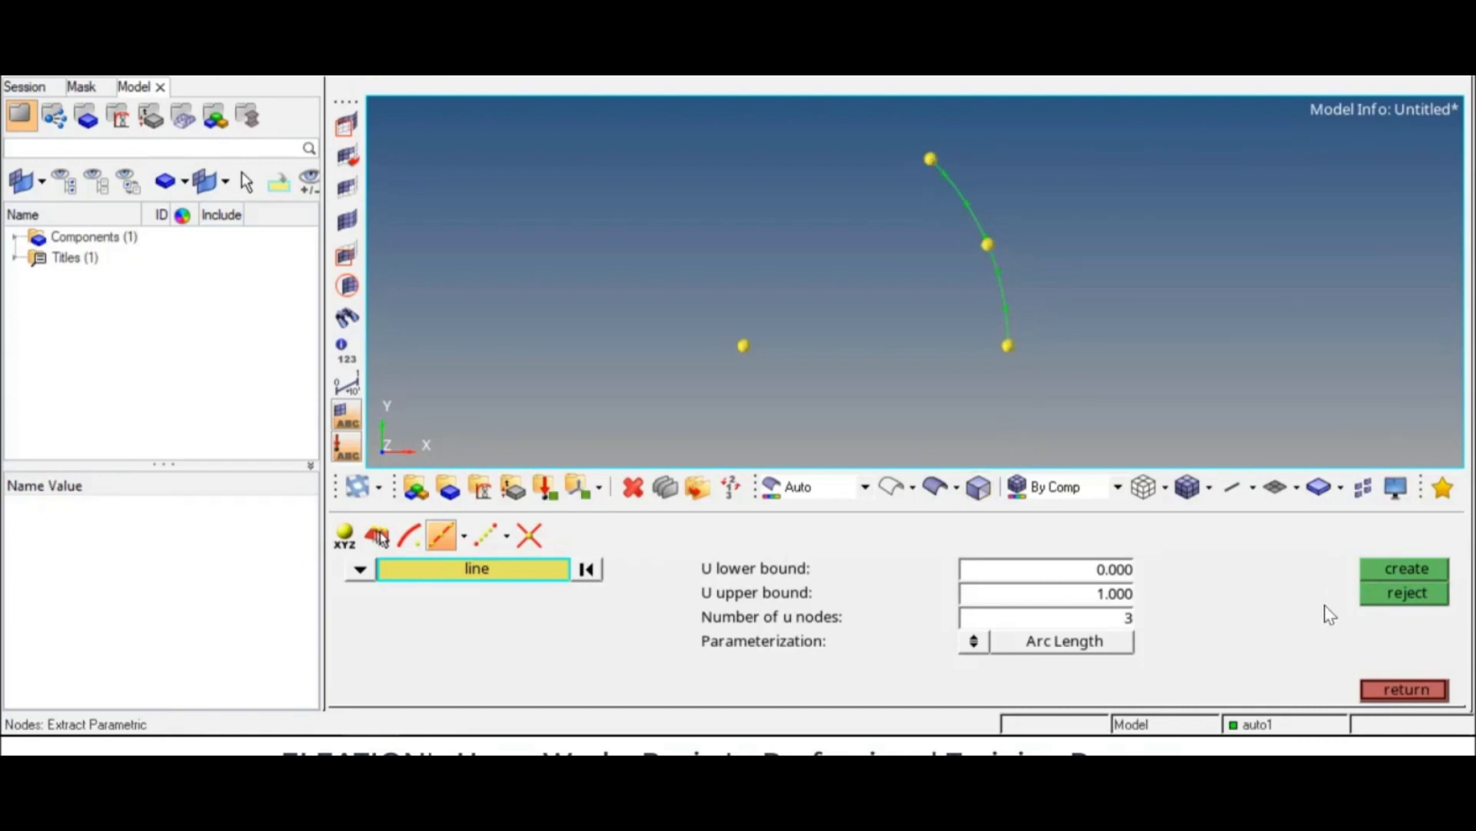
{"action": "left_click", "coordinate": [1373, 596]}
Step: Create three nodes along the arc with the Extract on Line method
{"action": "left_click", "coordinate": [464, 537]}
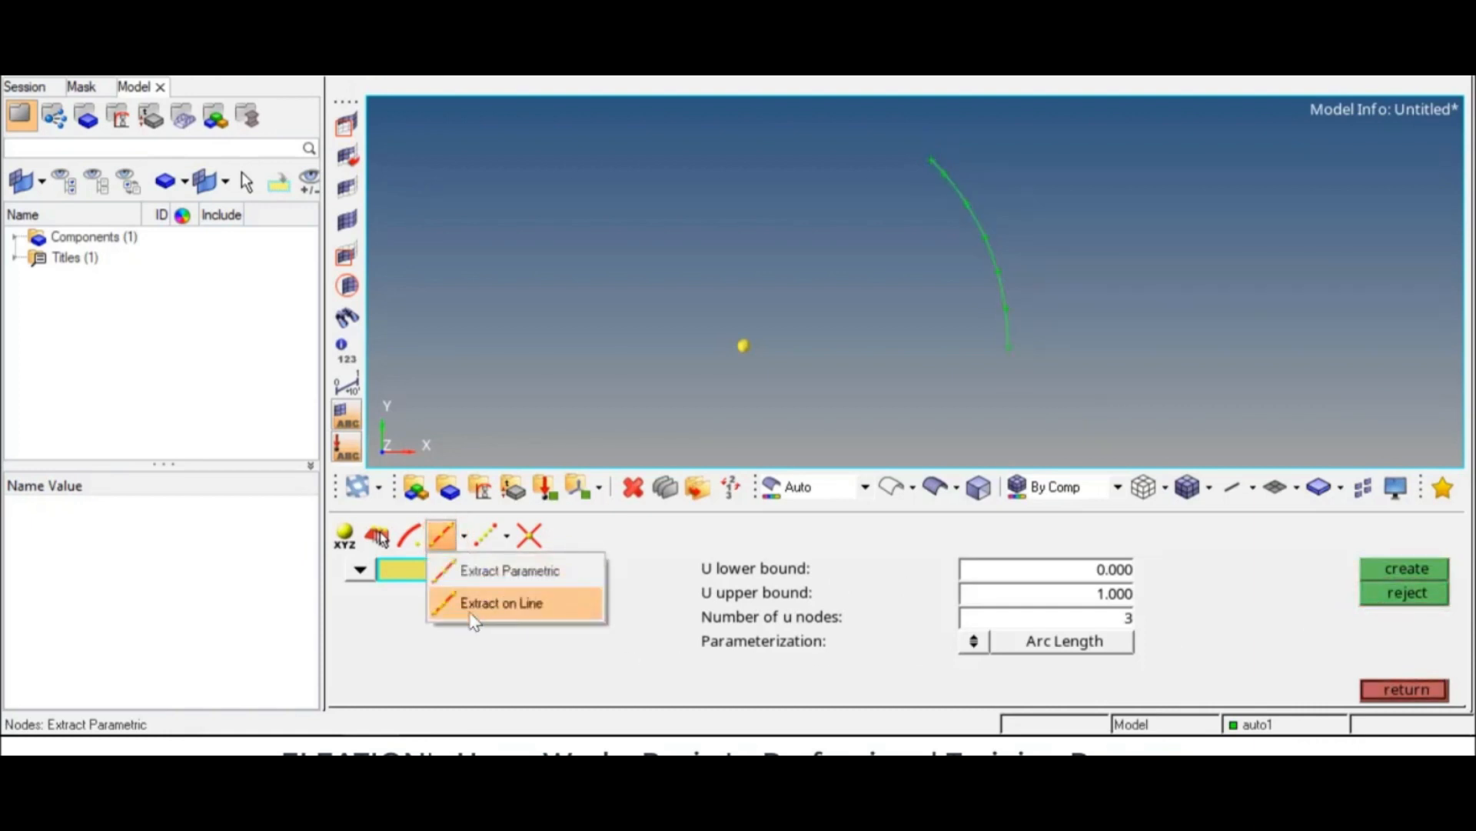
{"action": "left_click", "coordinate": [520, 611]}
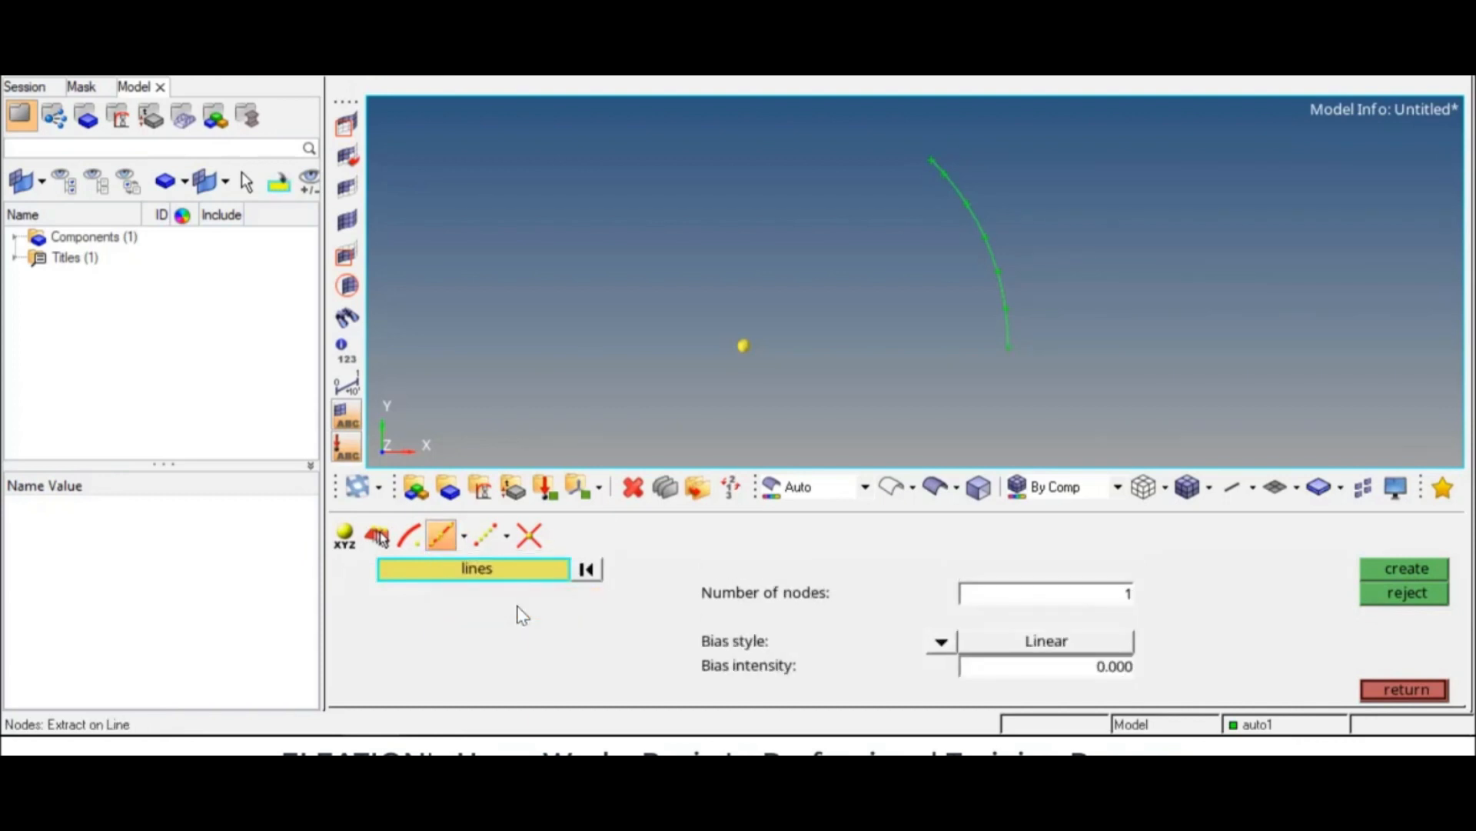
{"action": "left_click", "coordinate": [995, 260]}
{"action": "double_click", "coordinate": [1107, 600]}
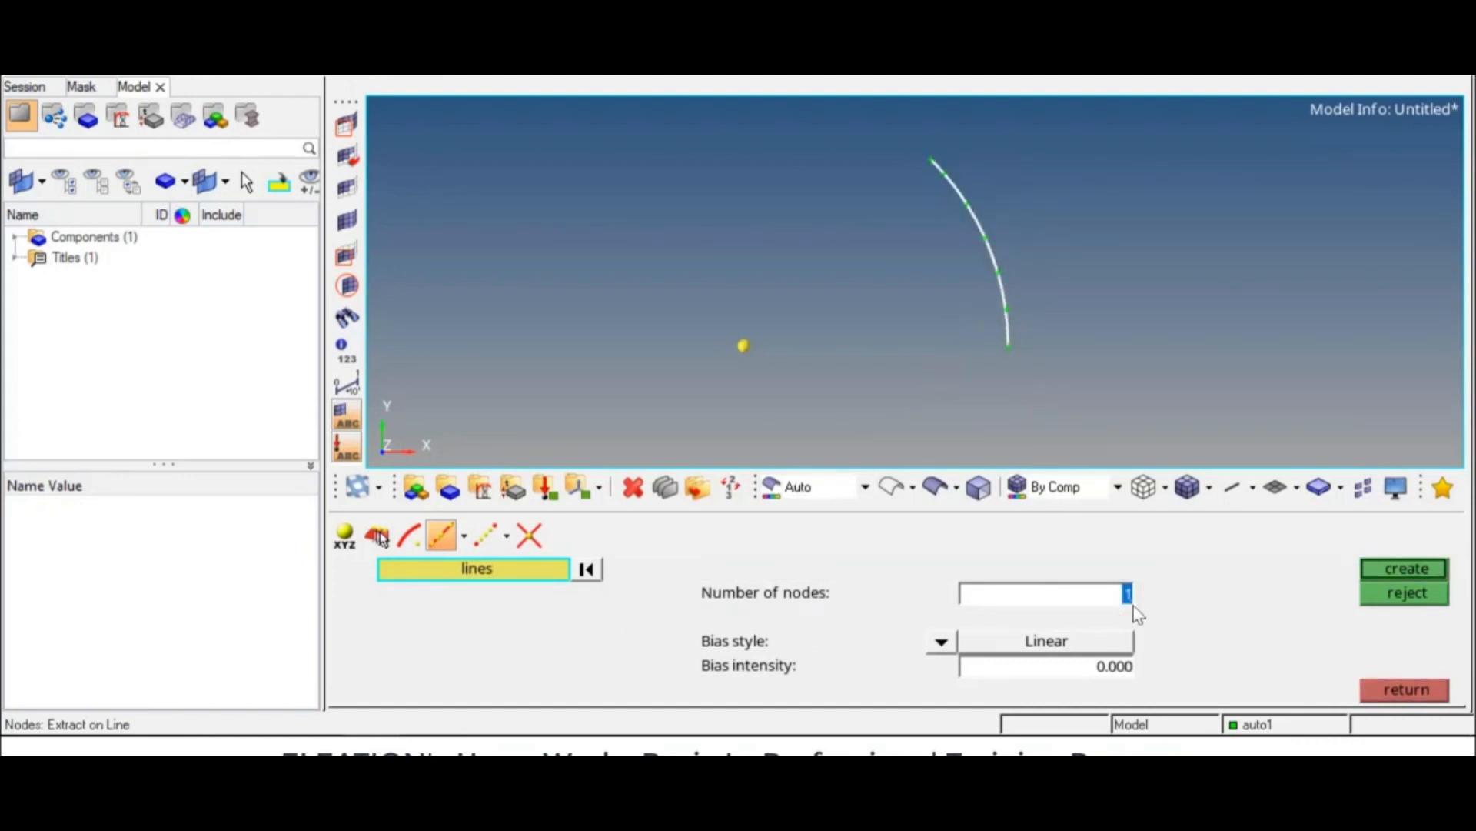
{"action": "type", "text": "3"}
{"action": "left_click", "coordinate": [1374, 572]}
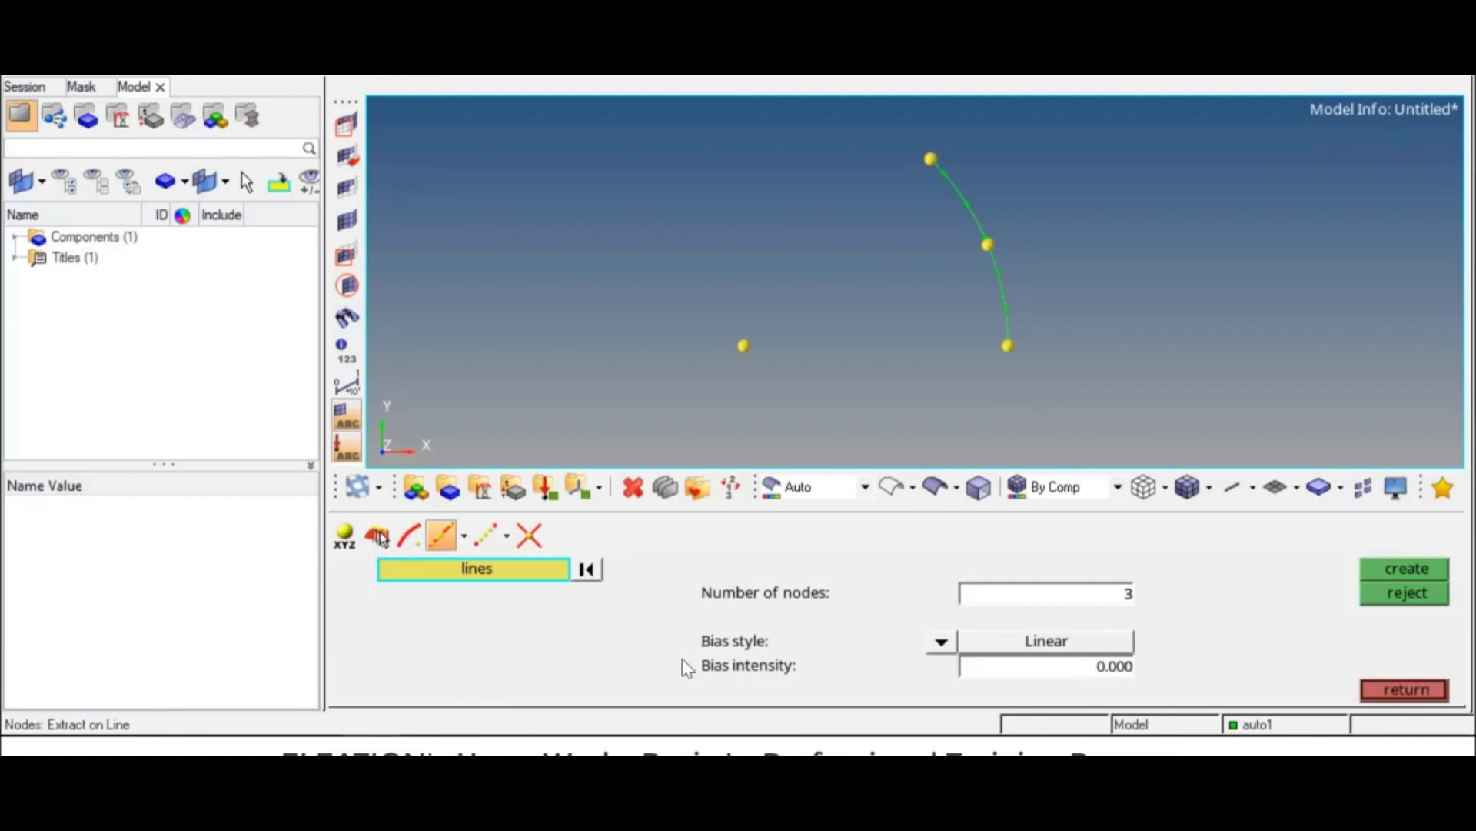
Step: Interpolate two nodes between the arc's center node and the node at the arc's lower end
{"action": "left_click", "coordinate": [488, 537]}
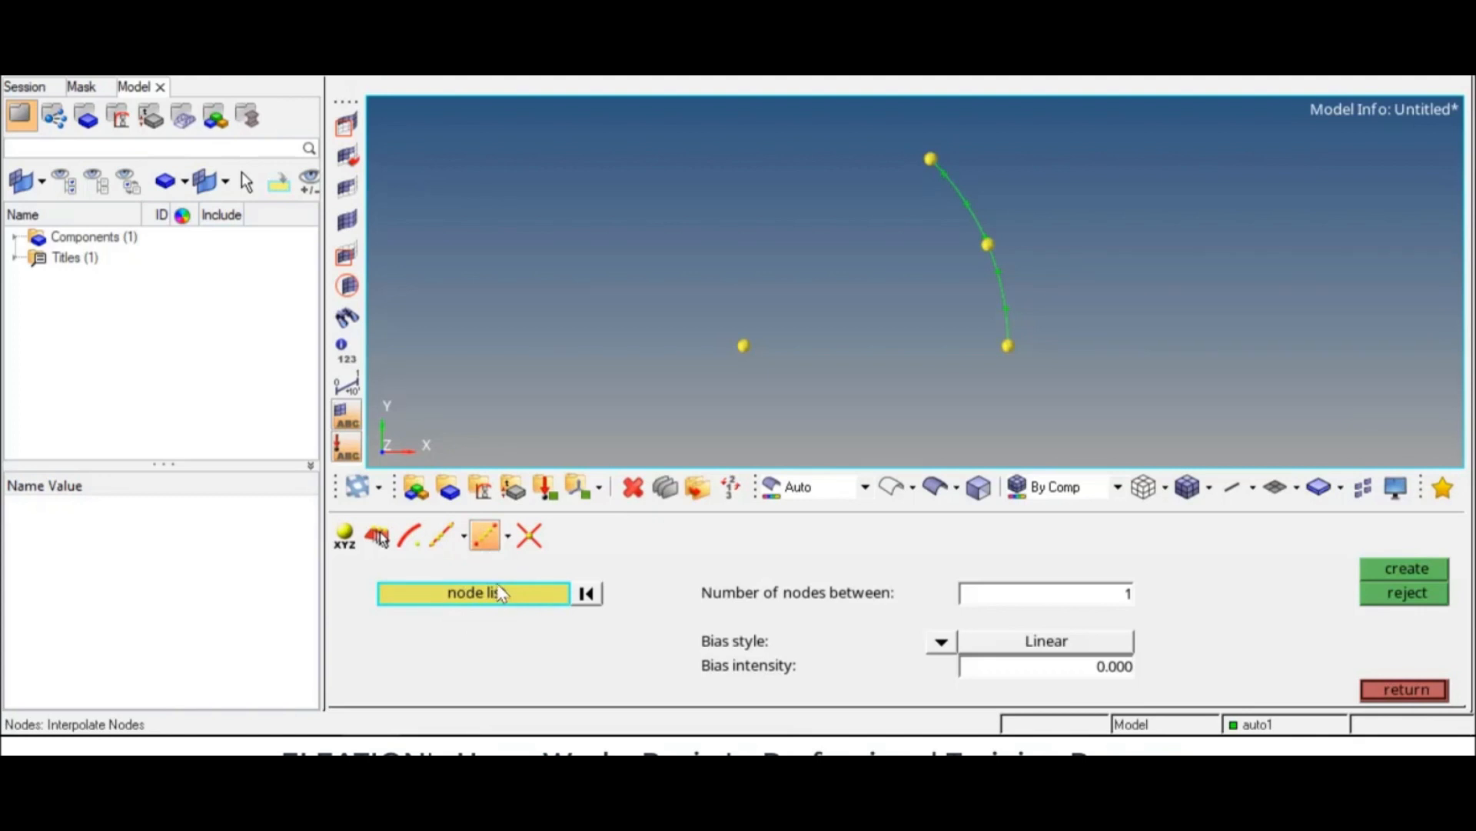
{"action": "left_click", "coordinate": [741, 347]}
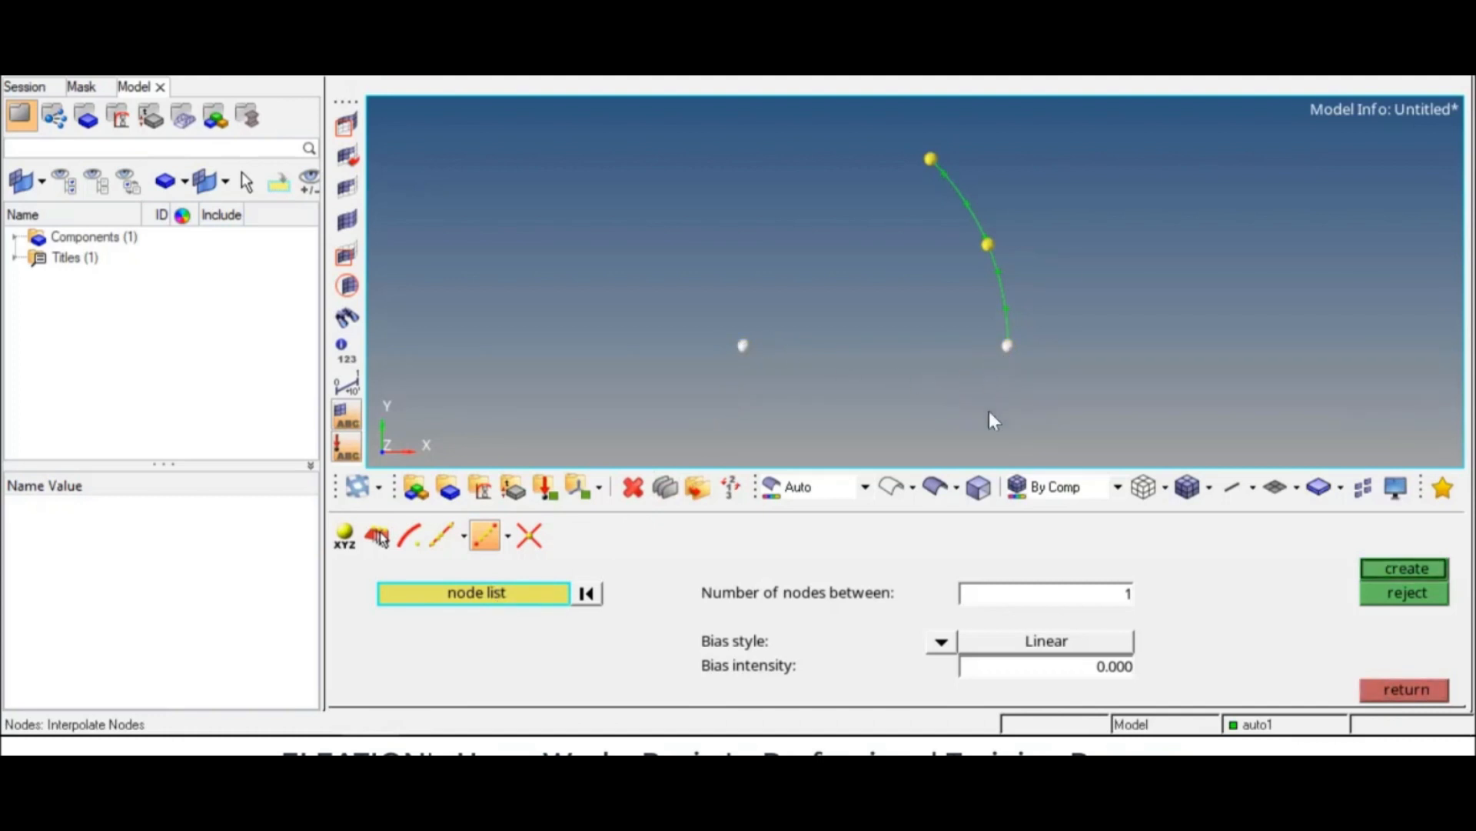
{"action": "left_click", "coordinate": [1050, 592]}
{"action": "type", "text": "2"}
{"action": "left_click", "coordinate": [1377, 567]}
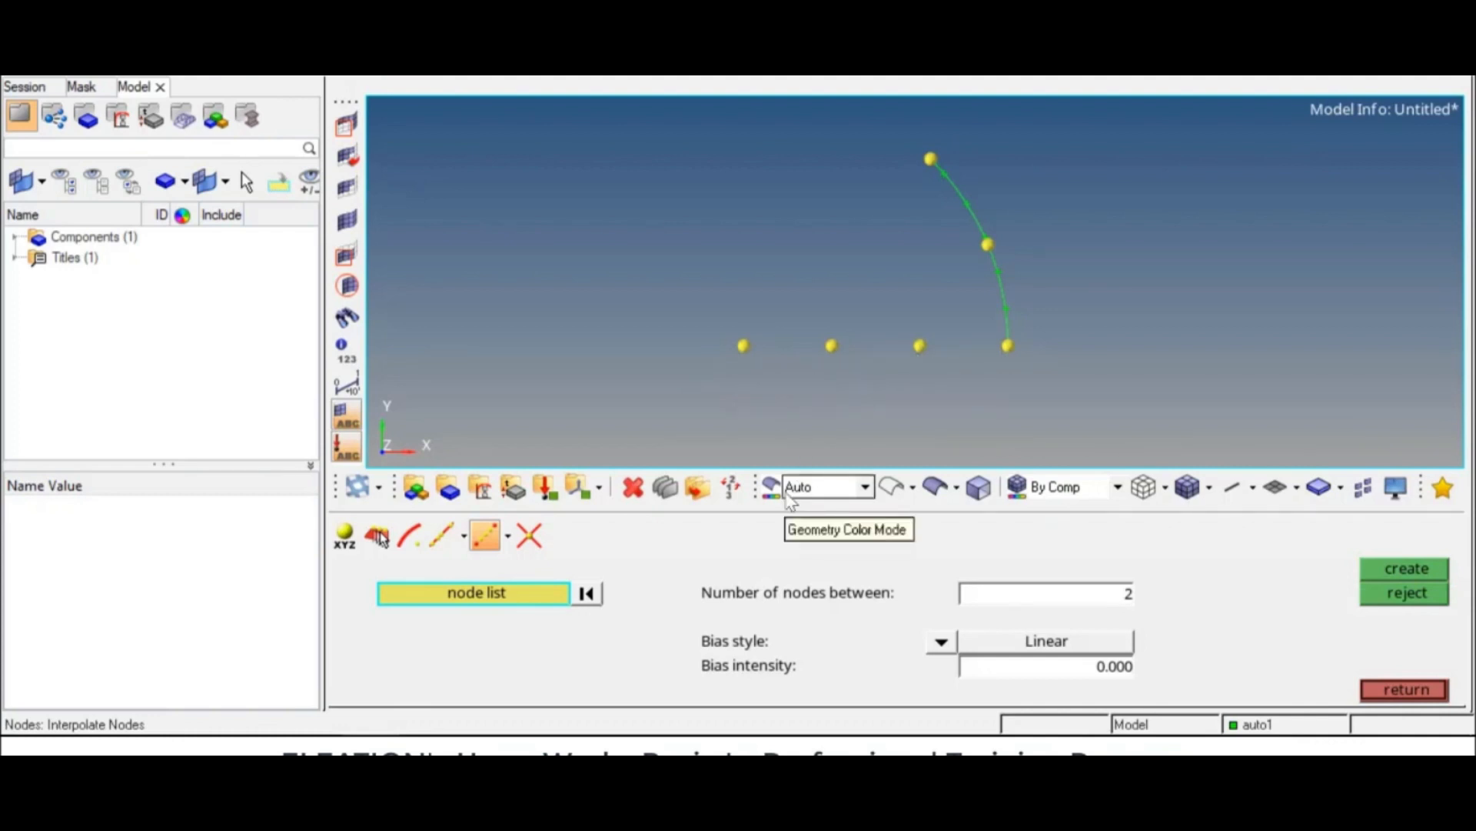
Step: Interpolate three nodes on the arc line between its middle node and its lower end node
{"action": "left_click", "coordinate": [510, 536]}
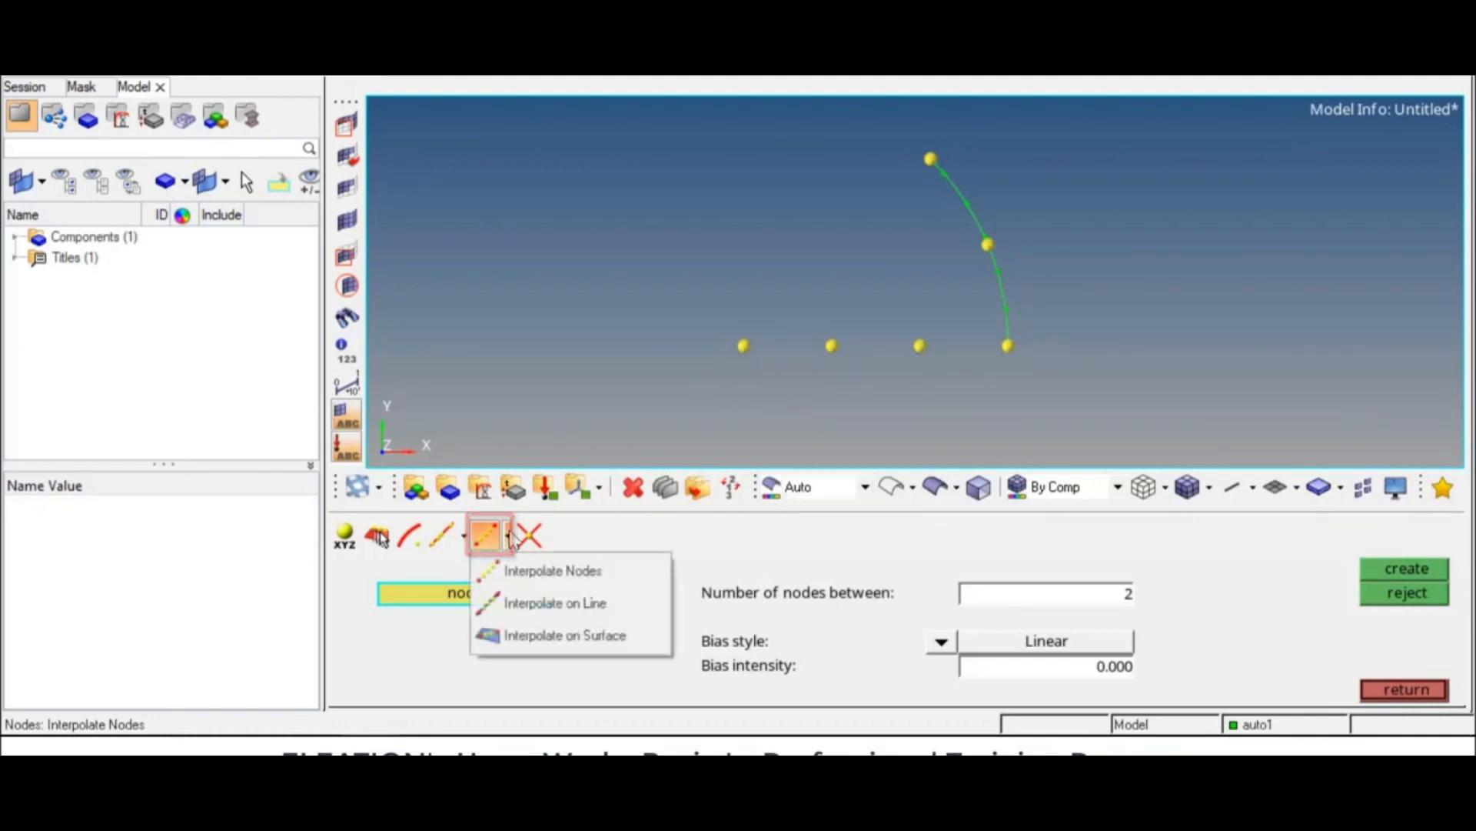
{"action": "left_click", "coordinate": [556, 613]}
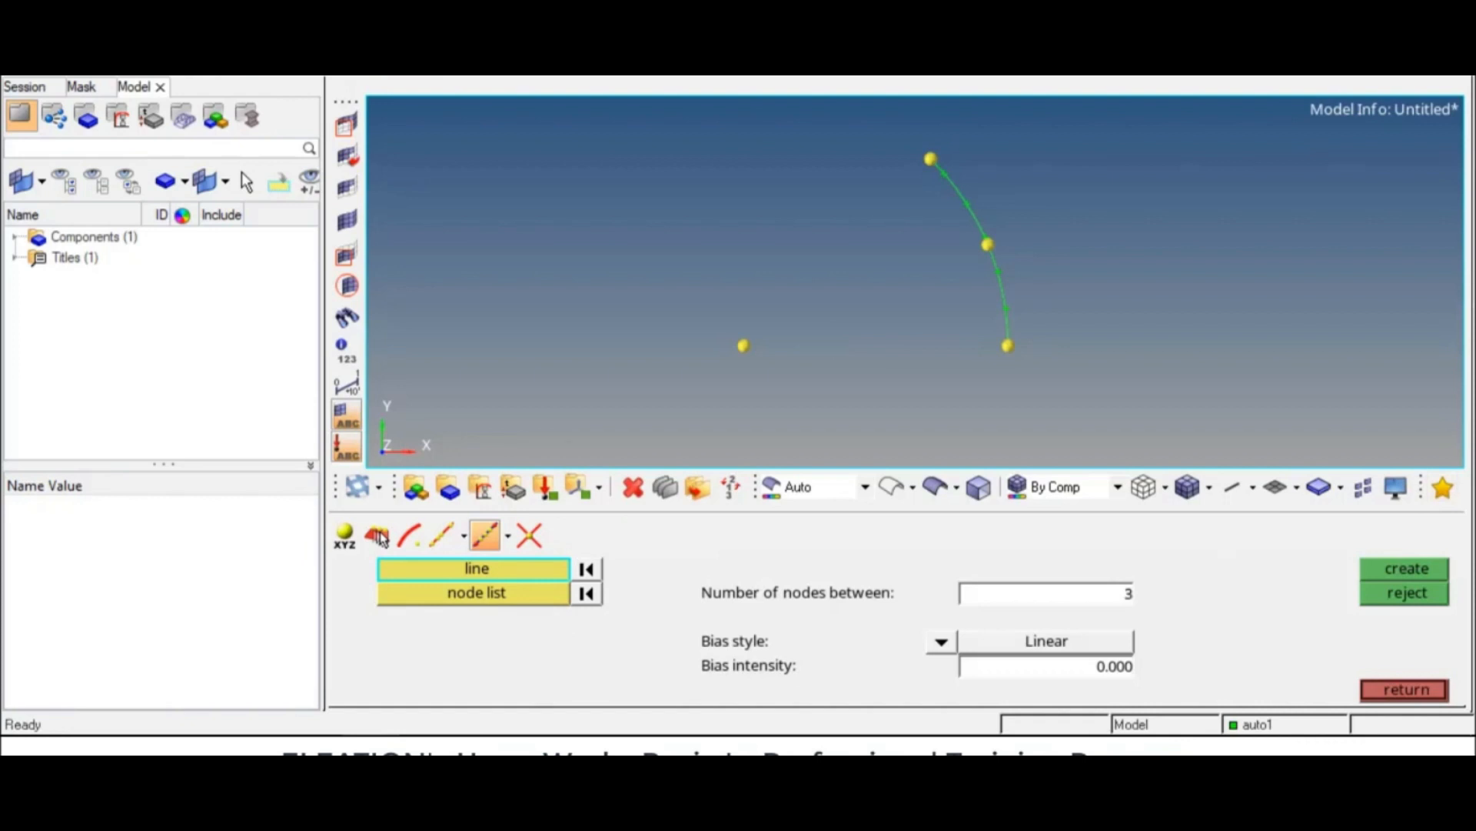
{"action": "middle_click", "coordinate": [1012, 312]}
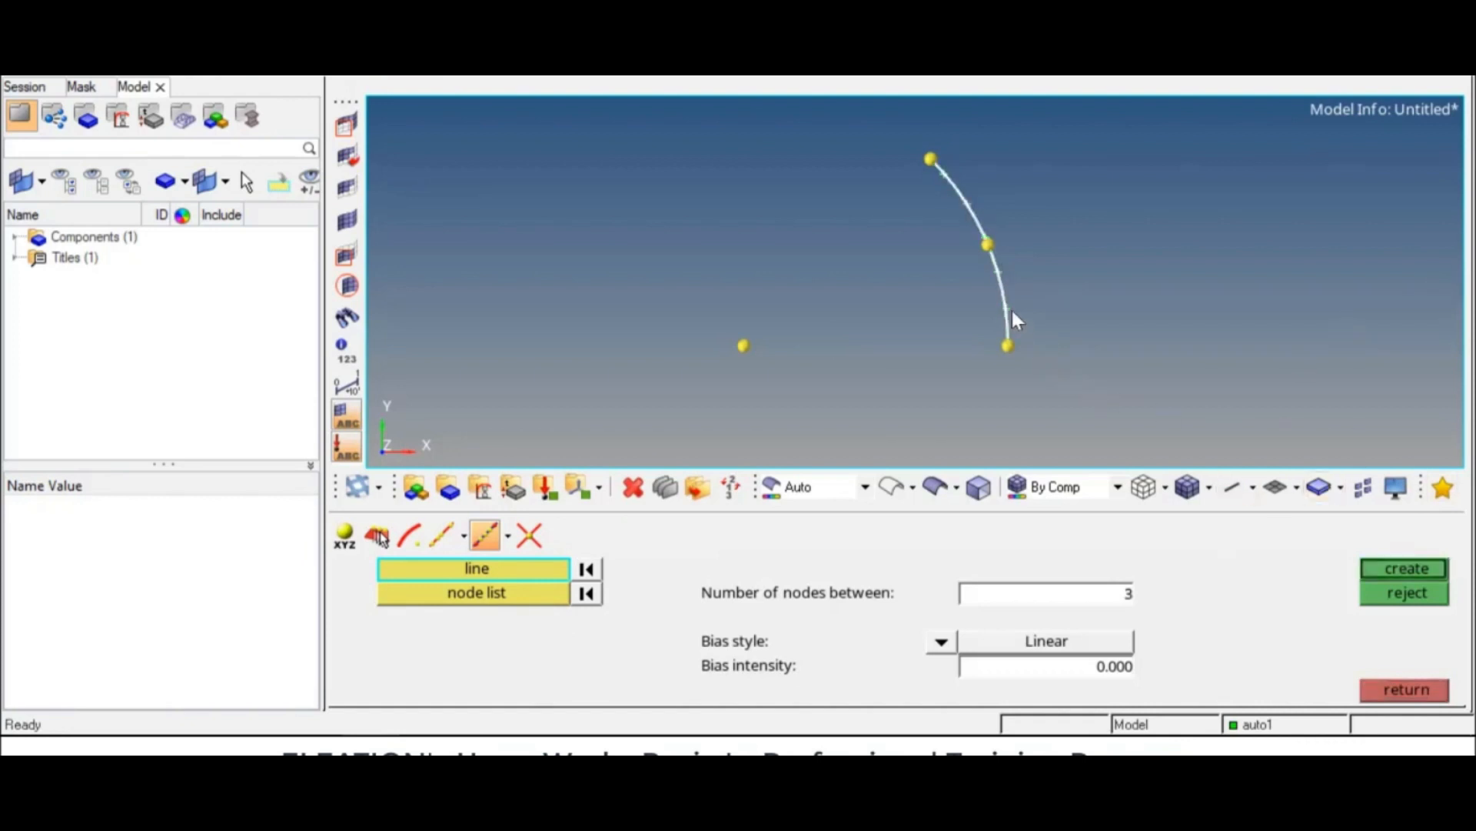
{"action": "left_click", "coordinate": [504, 600]}
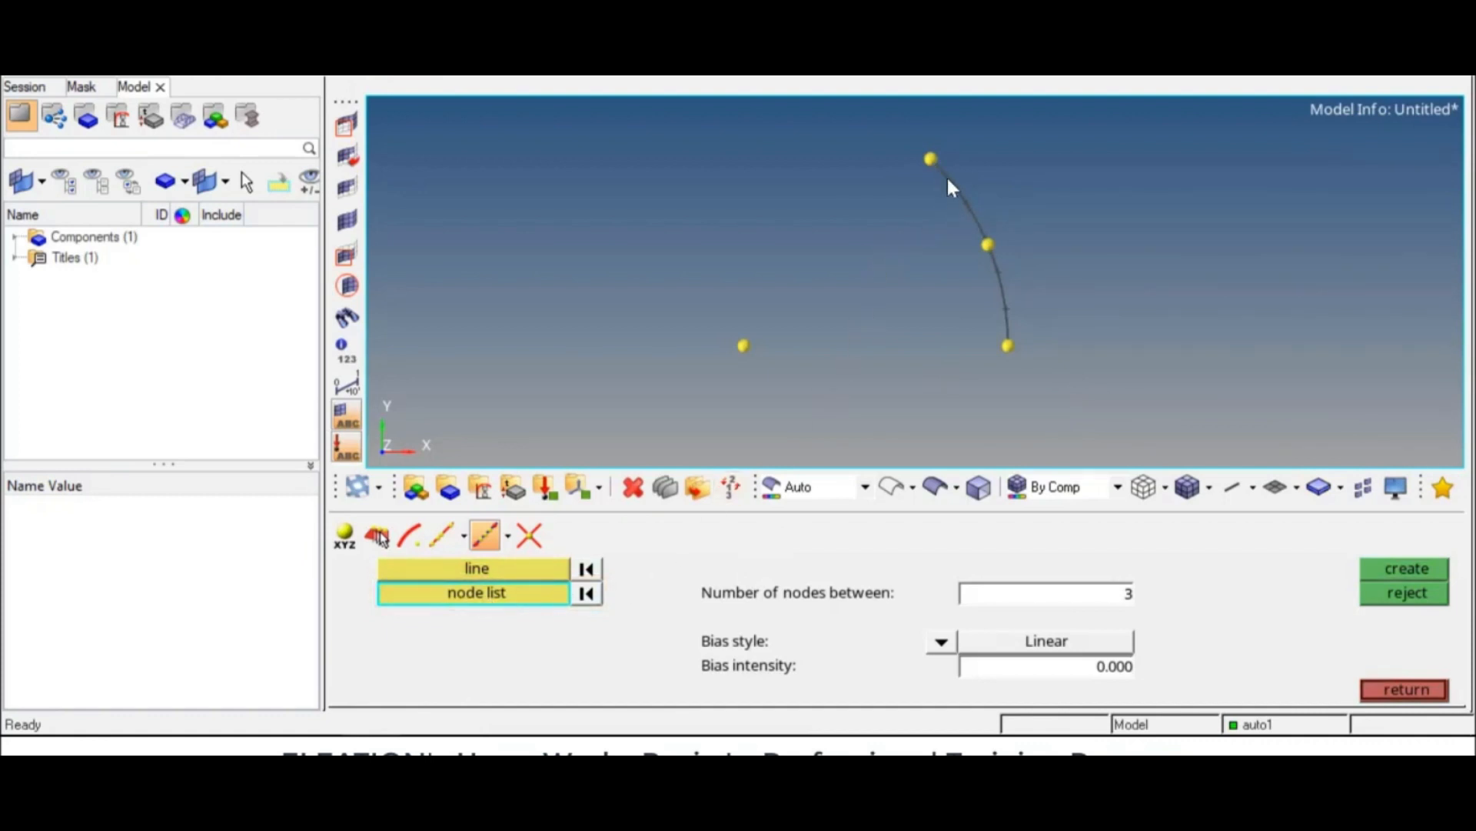
{"action": "left_click", "coordinate": [995, 247]}
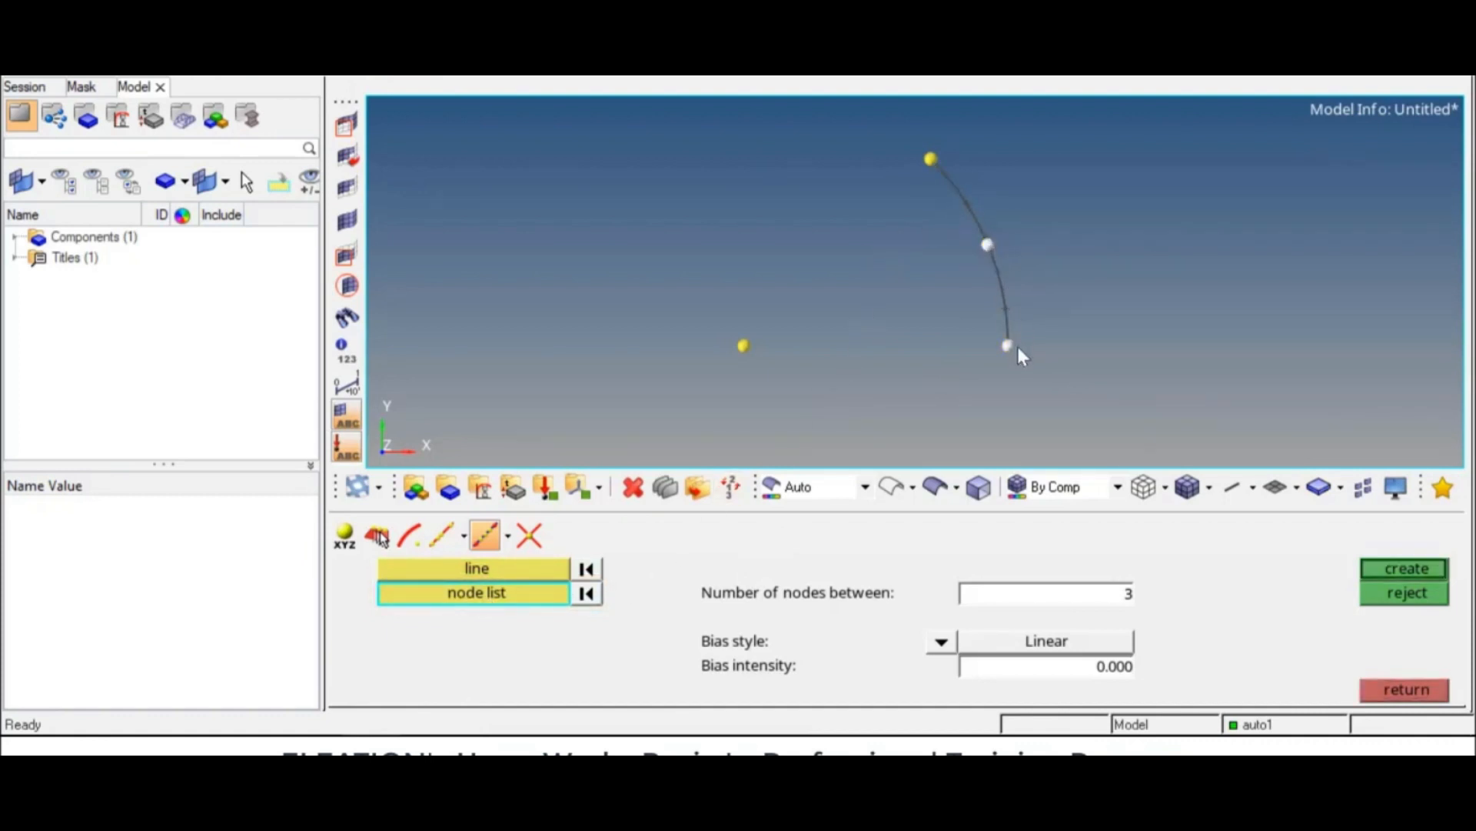
{"action": "double_click", "coordinate": [1083, 604]}
{"action": "left_click", "coordinate": [1378, 573]}
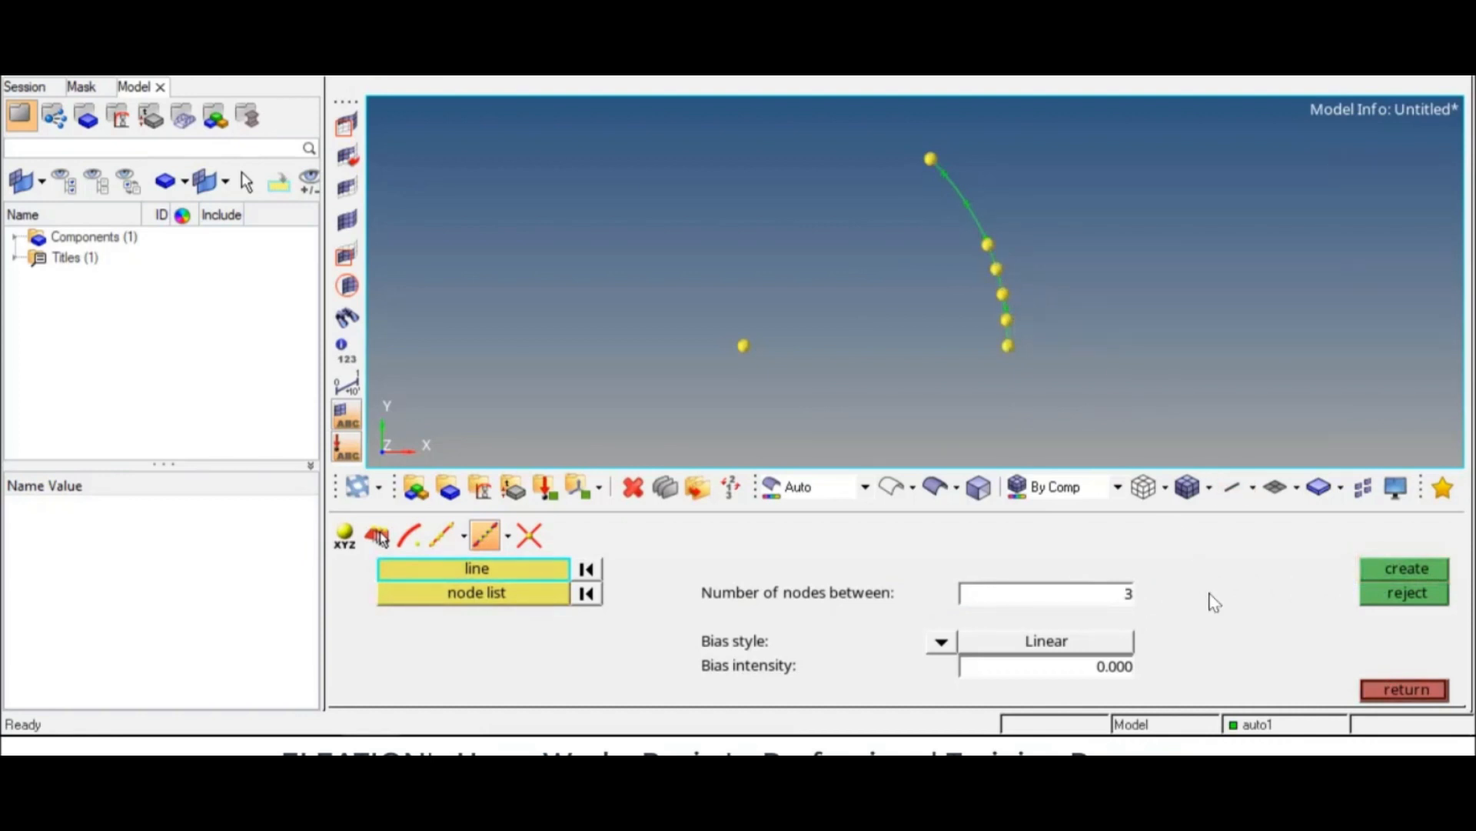
Step: Create a node at the intersection of the horizontal and vertical lines and leave node creation
{"action": "left_click", "coordinate": [529, 535]}
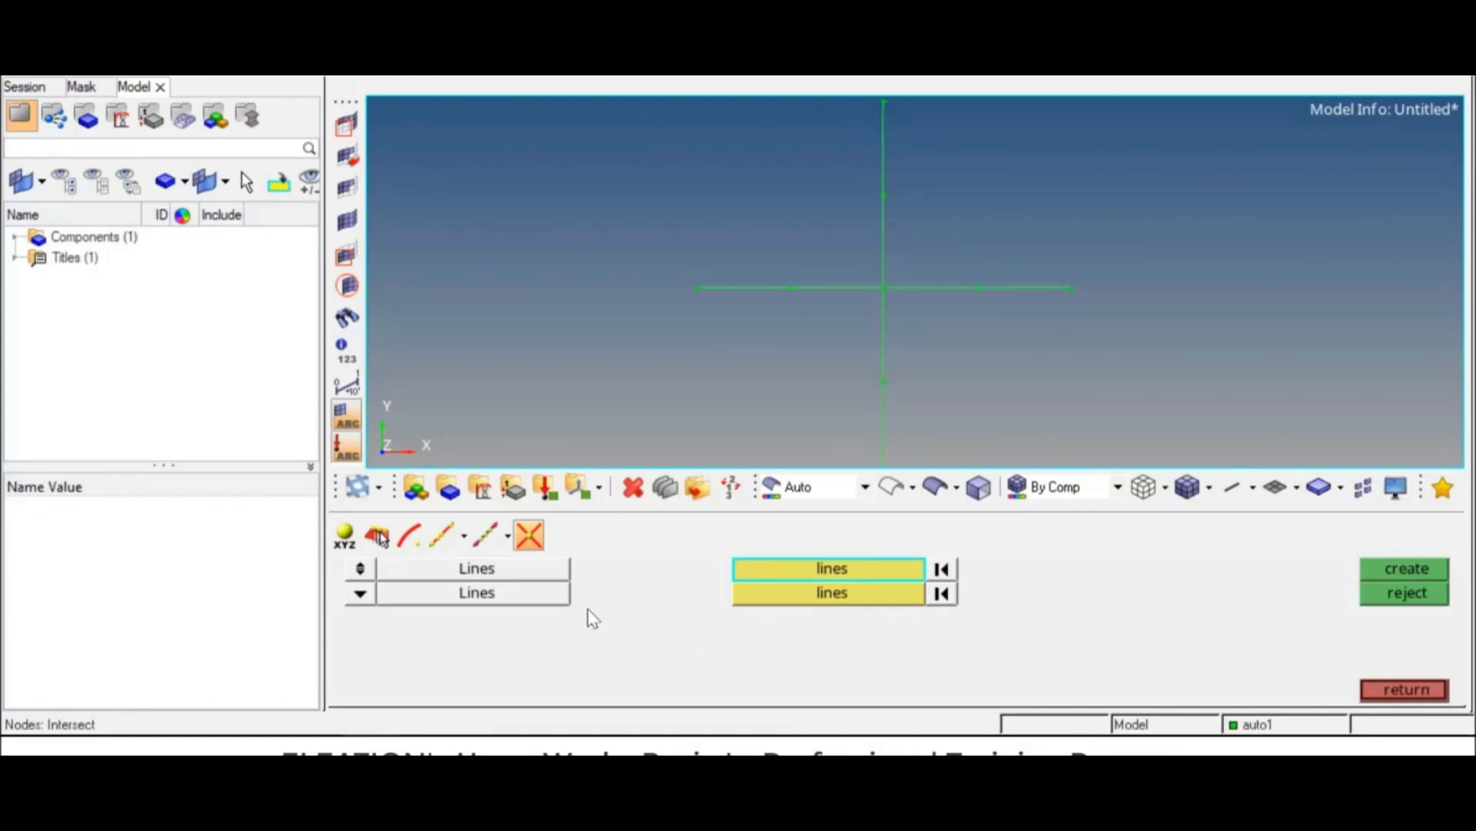
{"action": "left_click", "coordinate": [743, 289]}
{"action": "left_click", "coordinate": [796, 595]}
{"action": "left_click", "coordinate": [881, 417]}
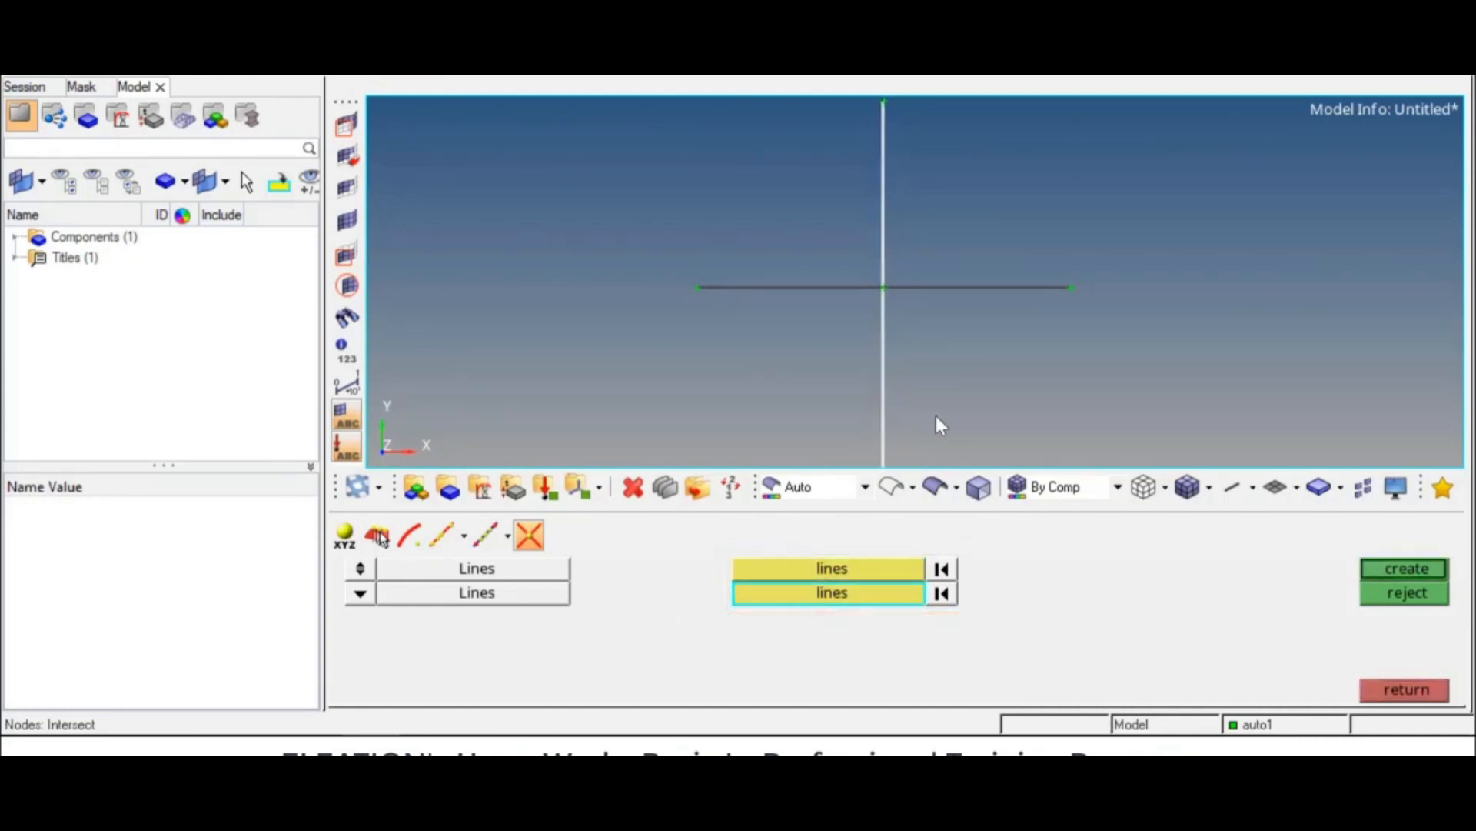
{"action": "left_click", "coordinate": [1389, 574]}
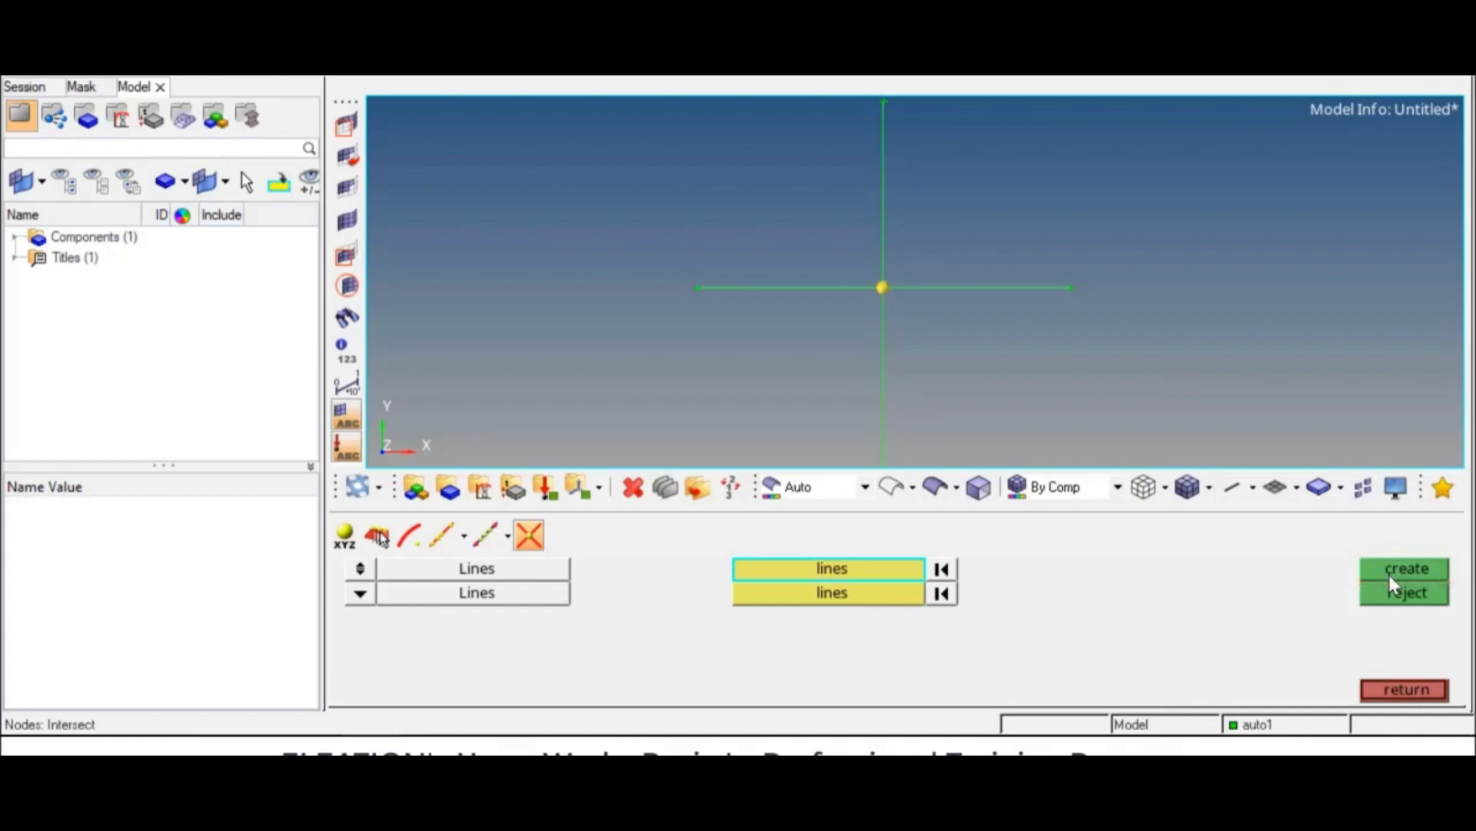
{"action": "left_click", "coordinate": [1406, 690]}
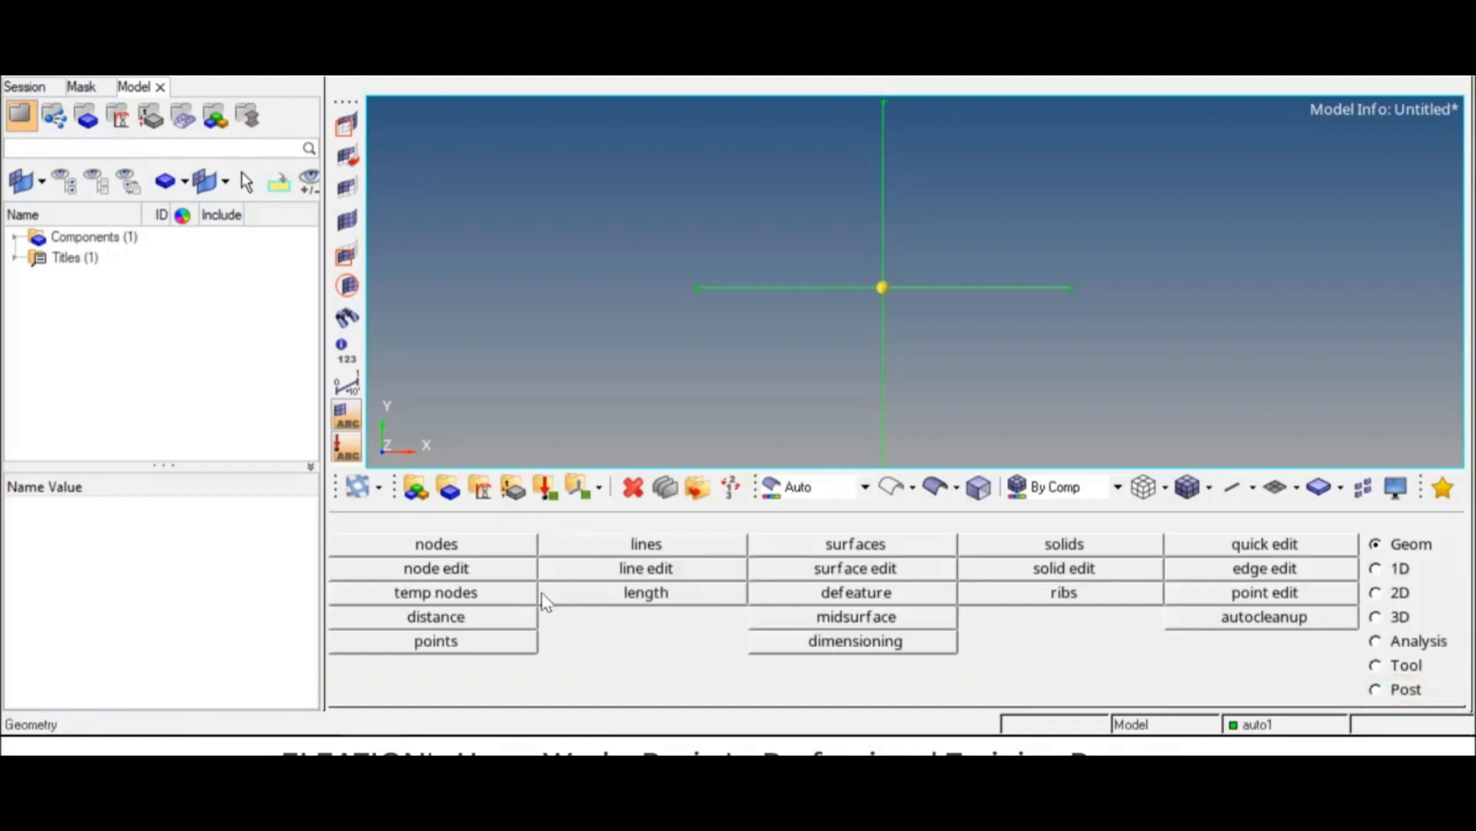
Step: Associate the central node with the square surface using node edit
{"action": "left_click", "coordinate": [514, 569]}
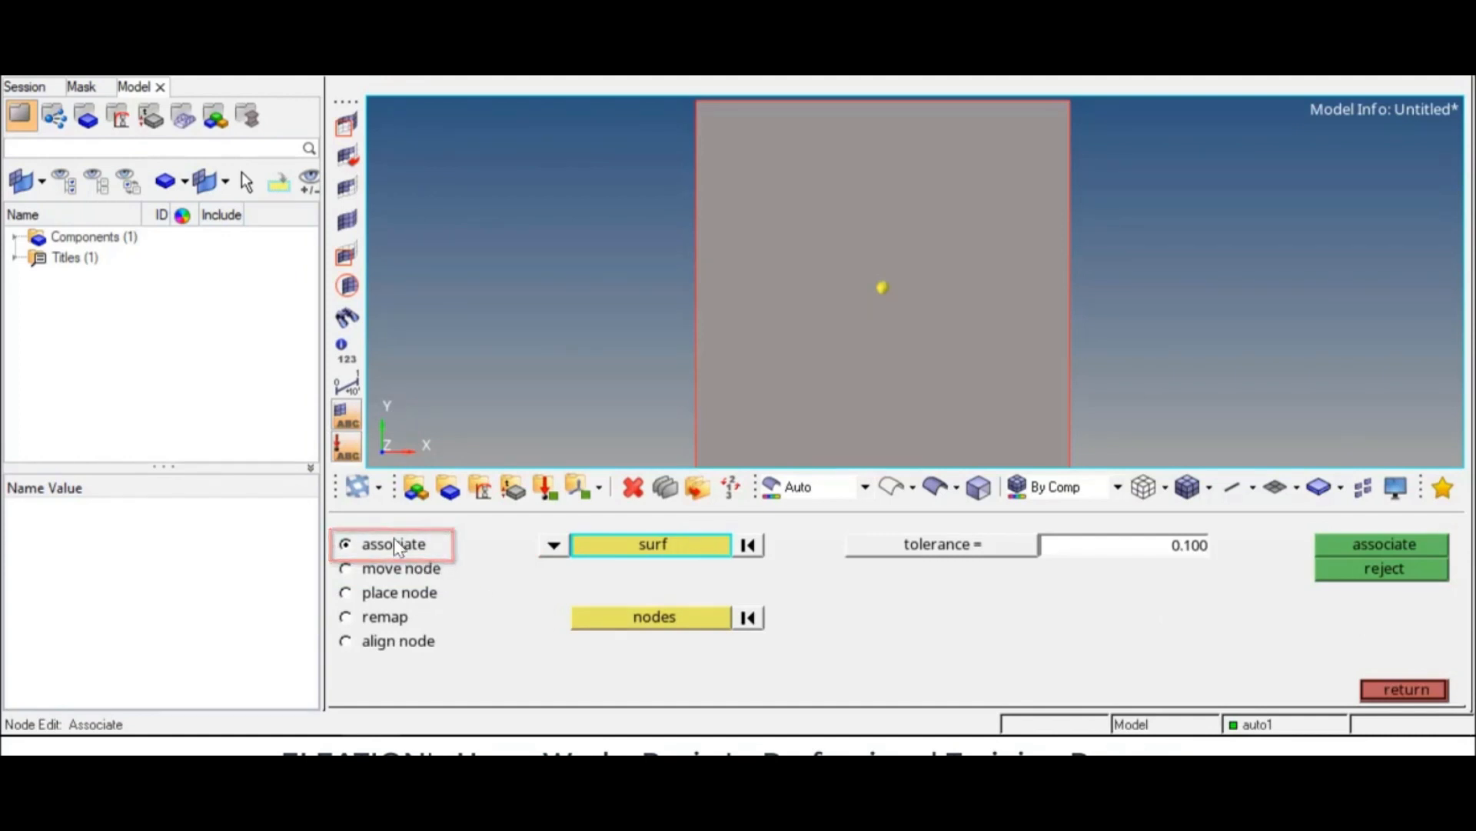
{"action": "left_click", "coordinate": [849, 388]}
{"action": "left_click", "coordinate": [692, 618]}
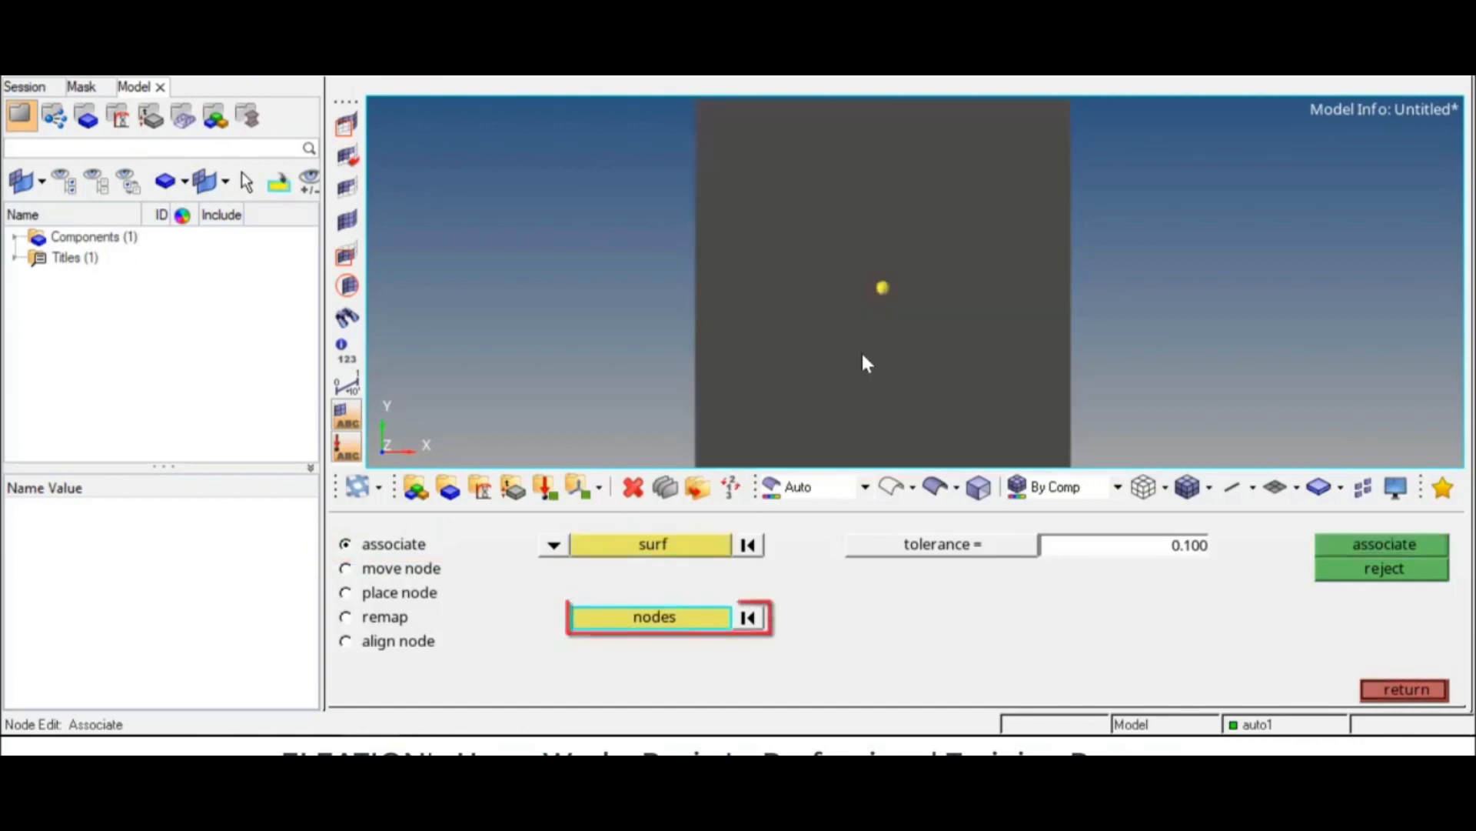
{"action": "left_click", "coordinate": [883, 289]}
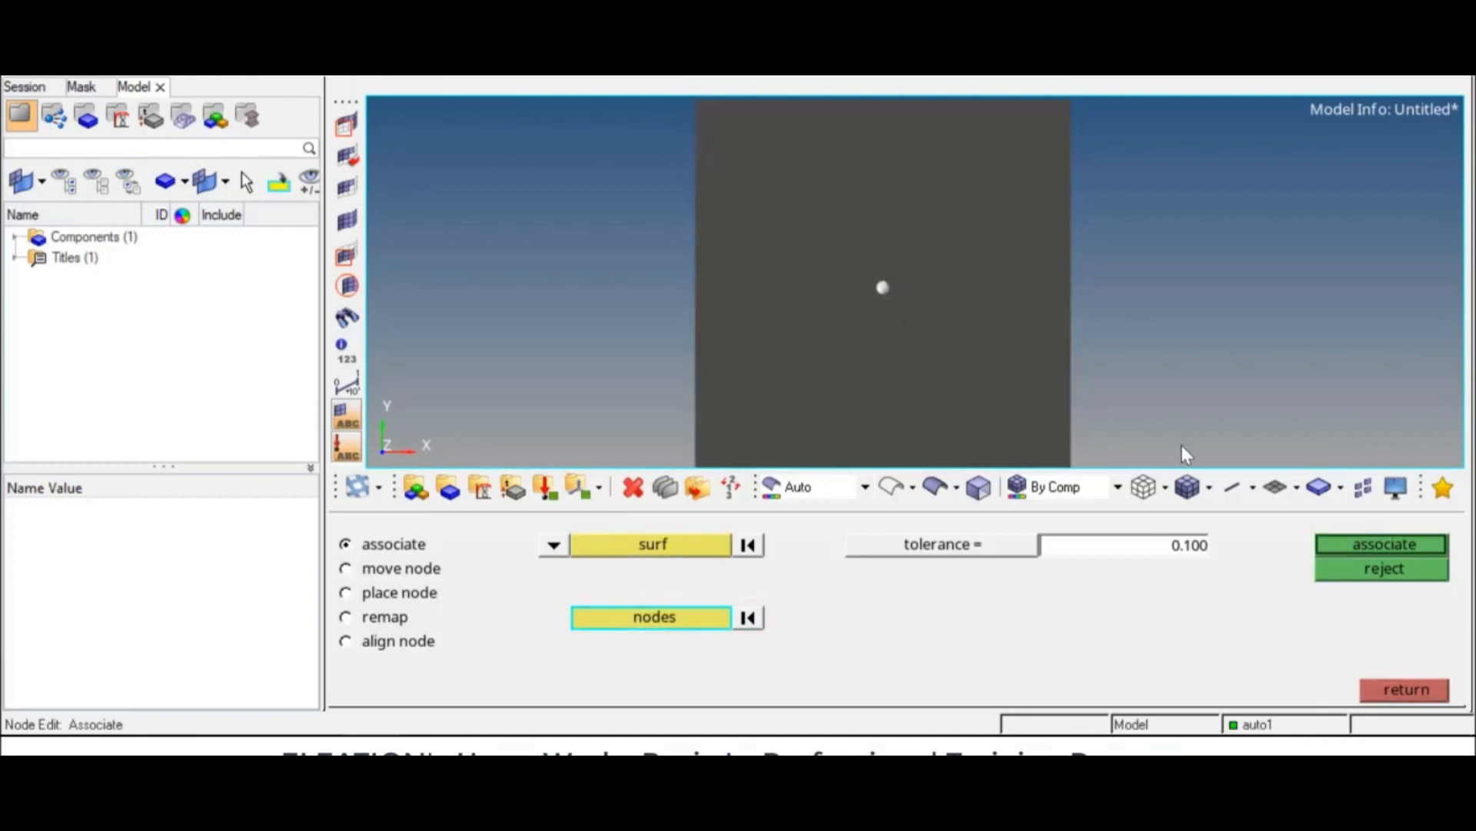
{"action": "left_click", "coordinate": [1350, 550]}
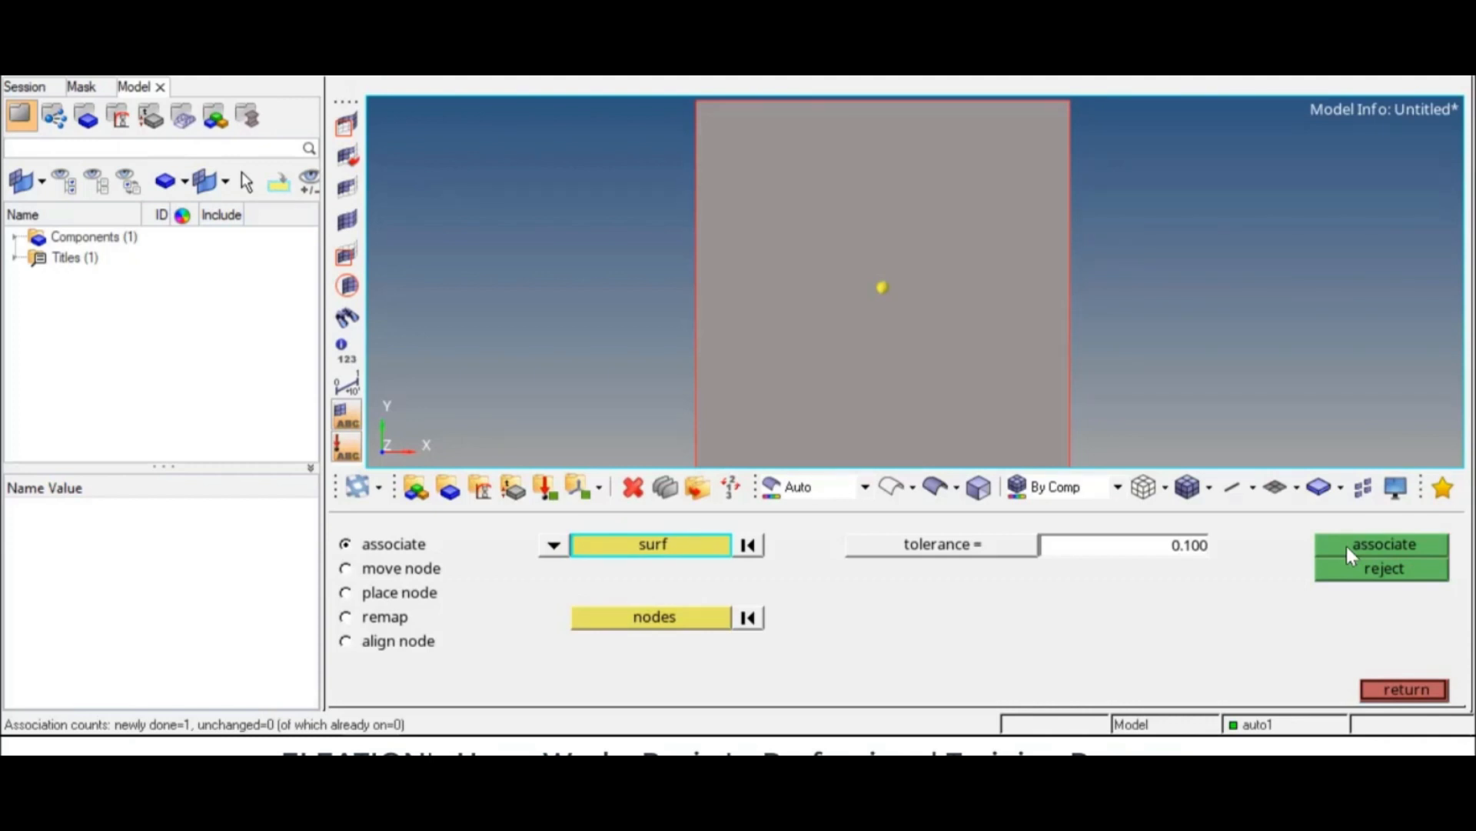
Step: Move the central node in the positive x-axis direction to the square's right edge using a step size of 1
{"action": "left_click", "coordinate": [423, 573]}
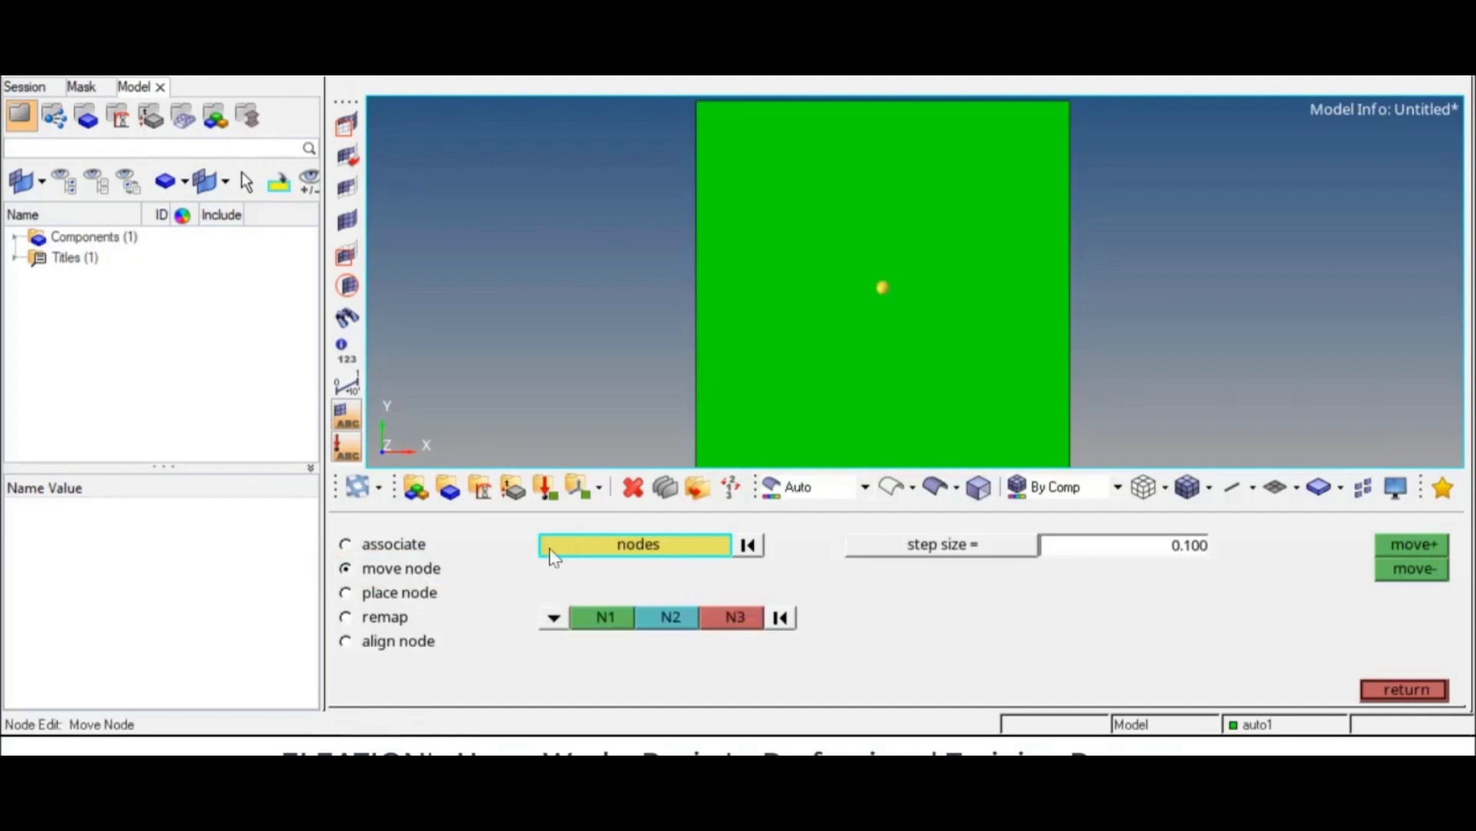
{"action": "left_click", "coordinate": [883, 287]}
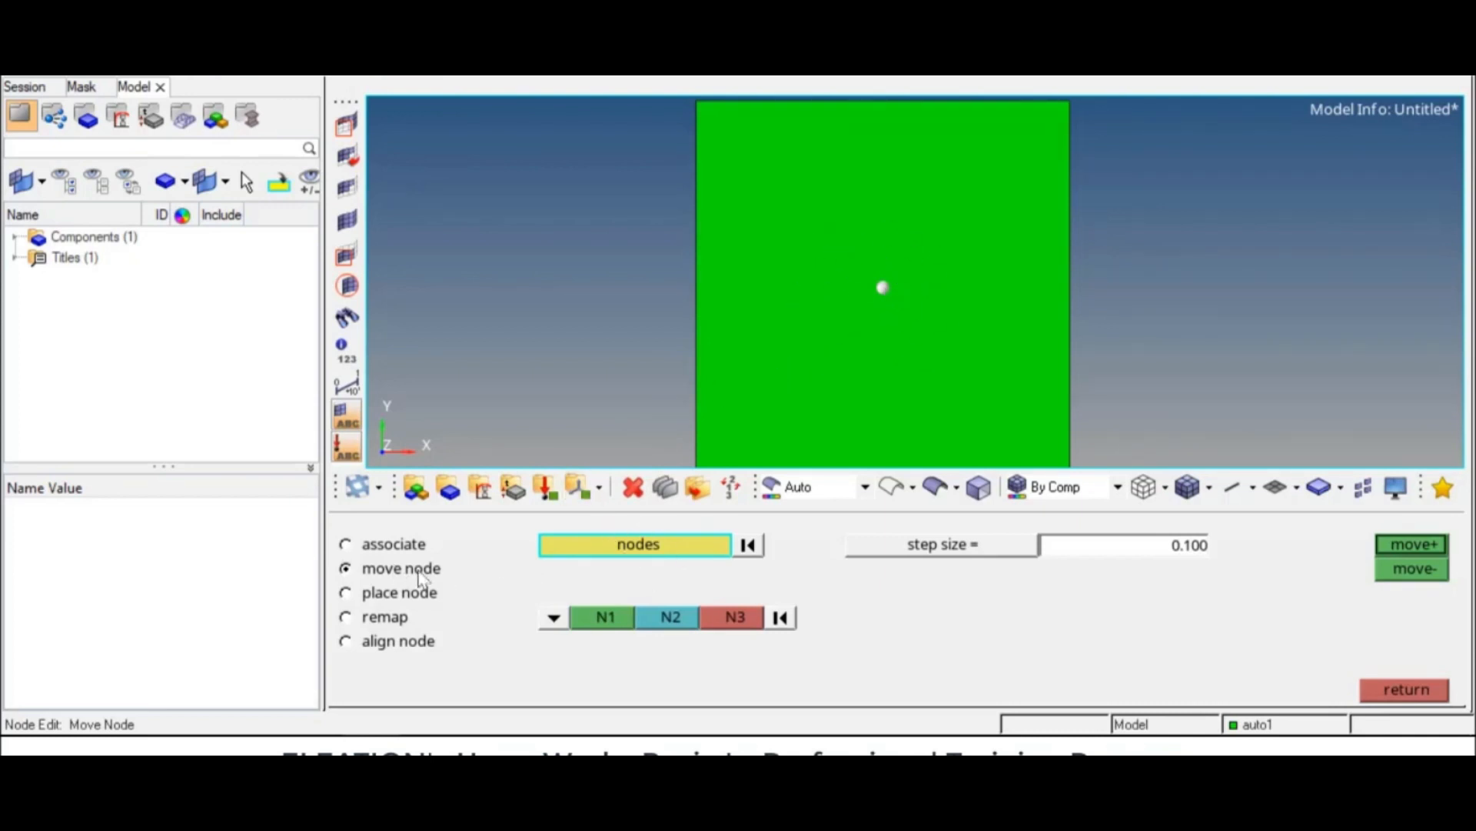
{"action": "left_click", "coordinate": [553, 618]}
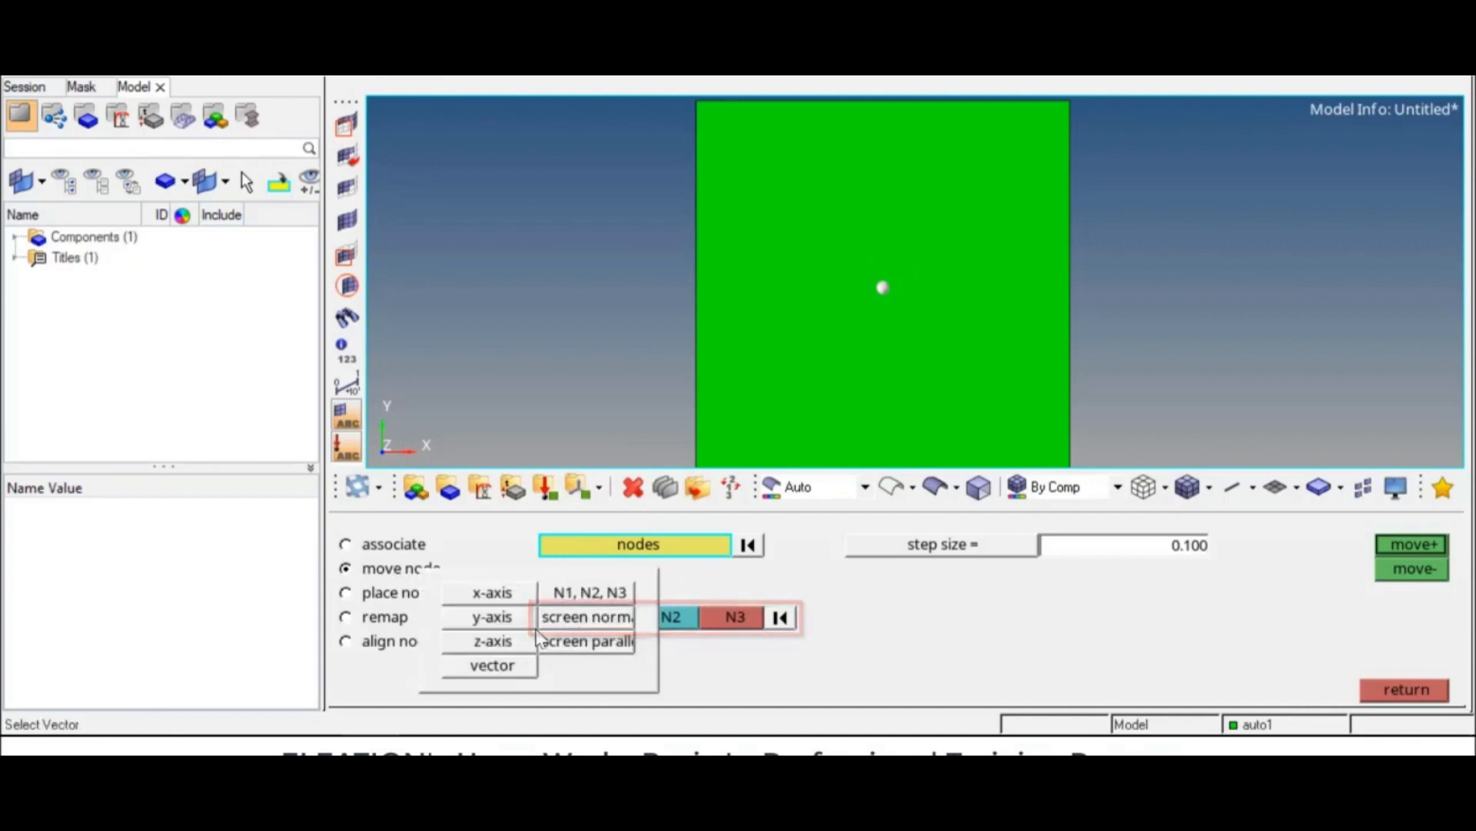
{"action": "left_click", "coordinate": [528, 600]}
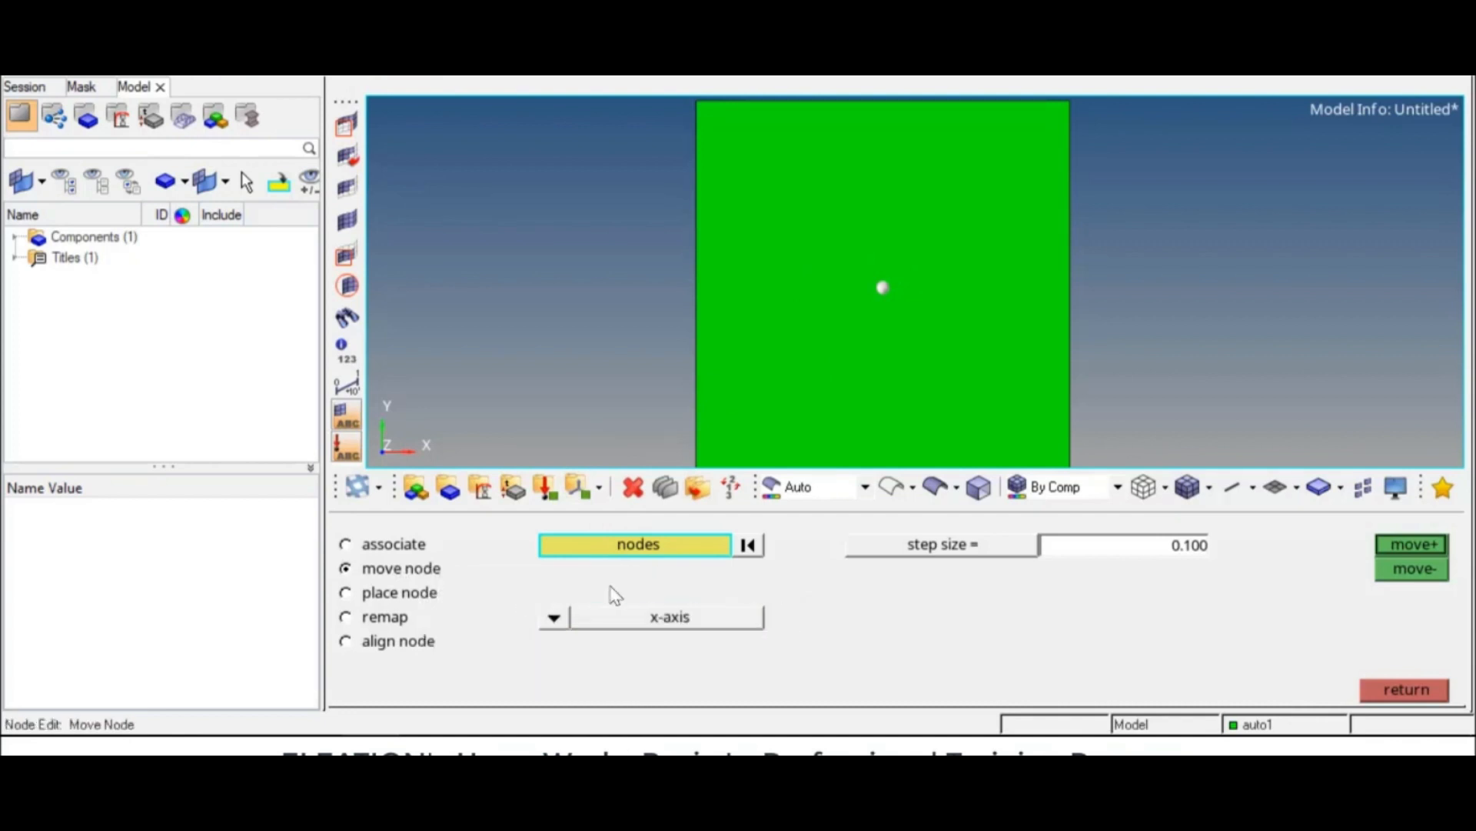
{"action": "left_click", "coordinate": [1170, 548]}
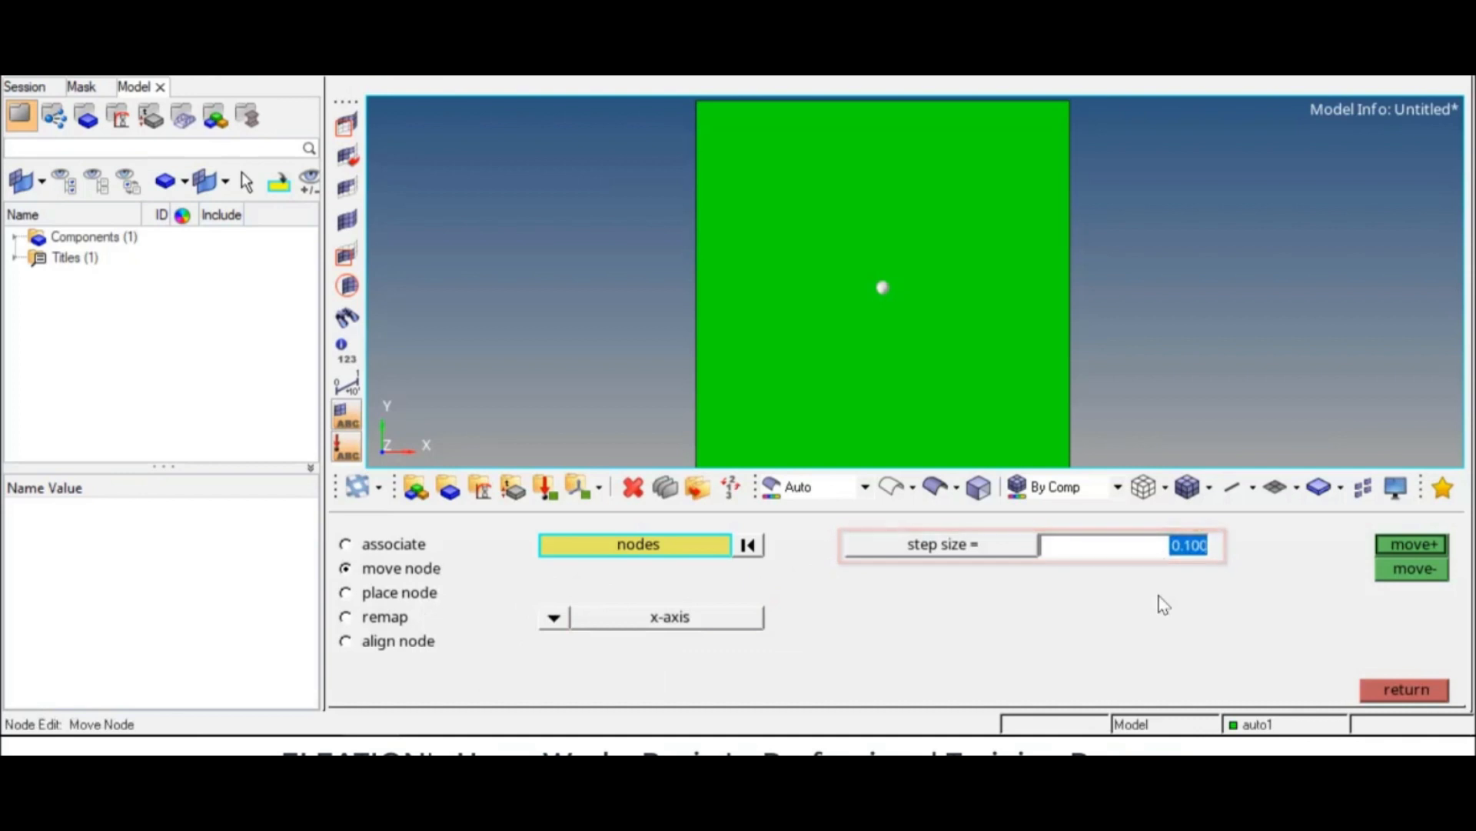
{"action": "type", "text": "1"}
{"action": "key", "text": "Return"}
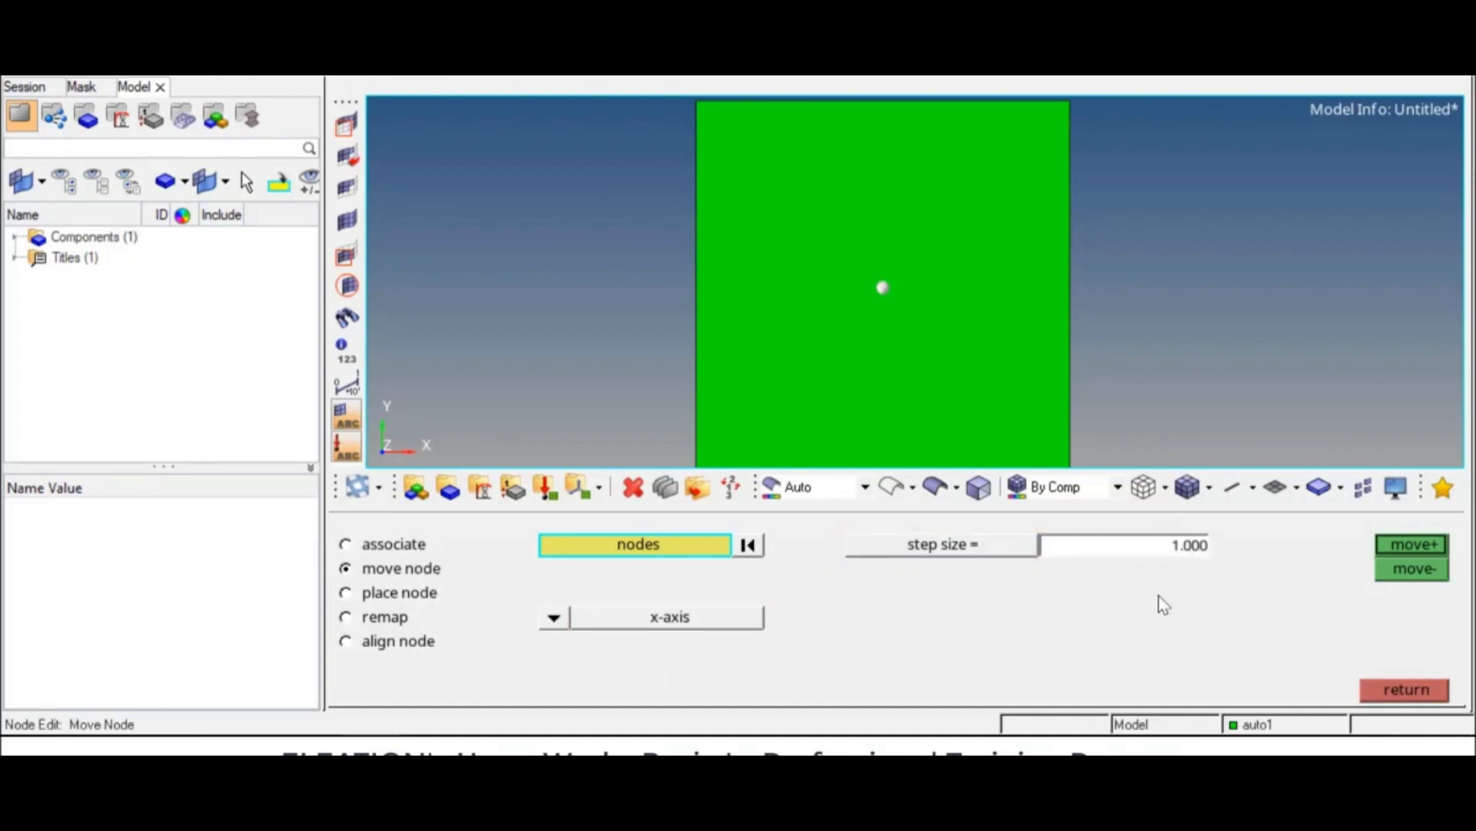
{"action": "left_click", "coordinate": [1420, 543]}
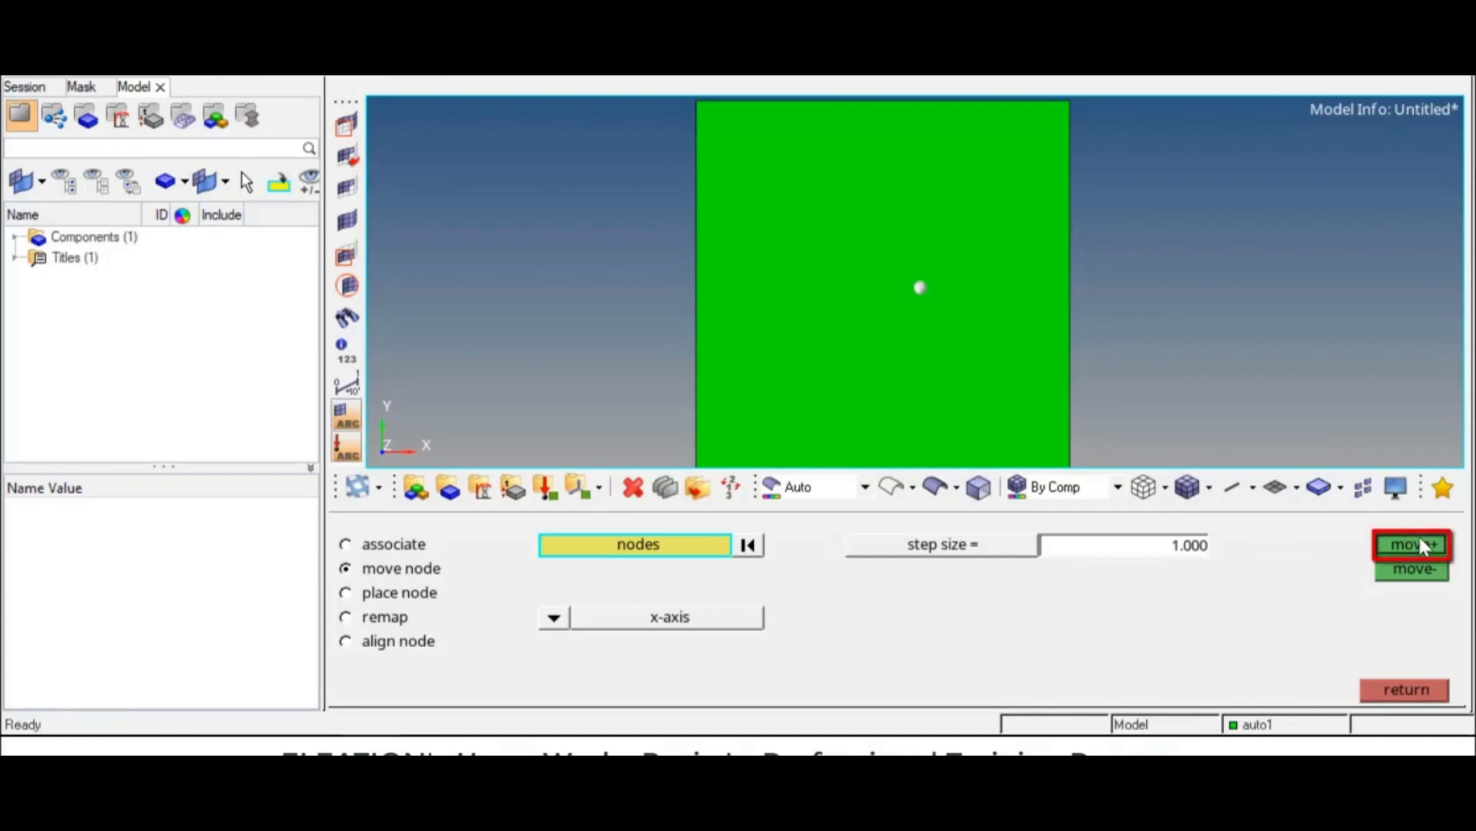
{"action": "left_click", "coordinate": [1420, 543]}
{"action": "left_click", "coordinate": [1419, 543]}
{"action": "left_click", "coordinate": [1419, 543]}
{"action": "left_click", "coordinate": [1420, 542]}
{"action": "left_click", "coordinate": [1419, 543]}
{"action": "left_click", "coordinate": [1419, 542]}
{"action": "left_click", "coordinate": [1419, 543]}
{"action": "left_click", "coordinate": [1421, 541]}
{"action": "left_click", "coordinate": [1421, 541]}
{"action": "left_click", "coordinate": [1421, 541]}
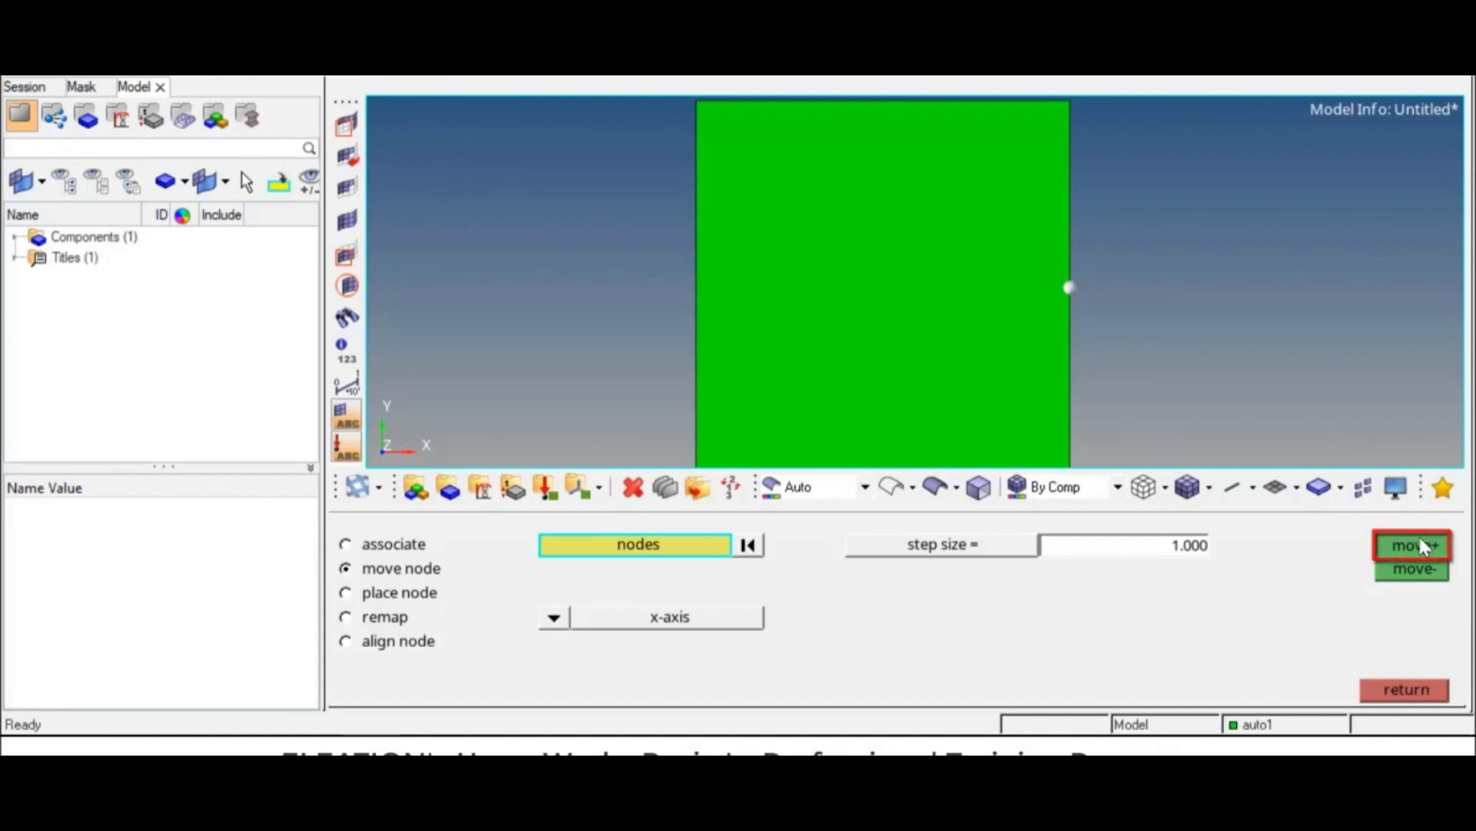
Step: Move the node in the negative x-axis direction in steps of 1 across to the square's left edge
{"action": "left_click", "coordinate": [1418, 570]}
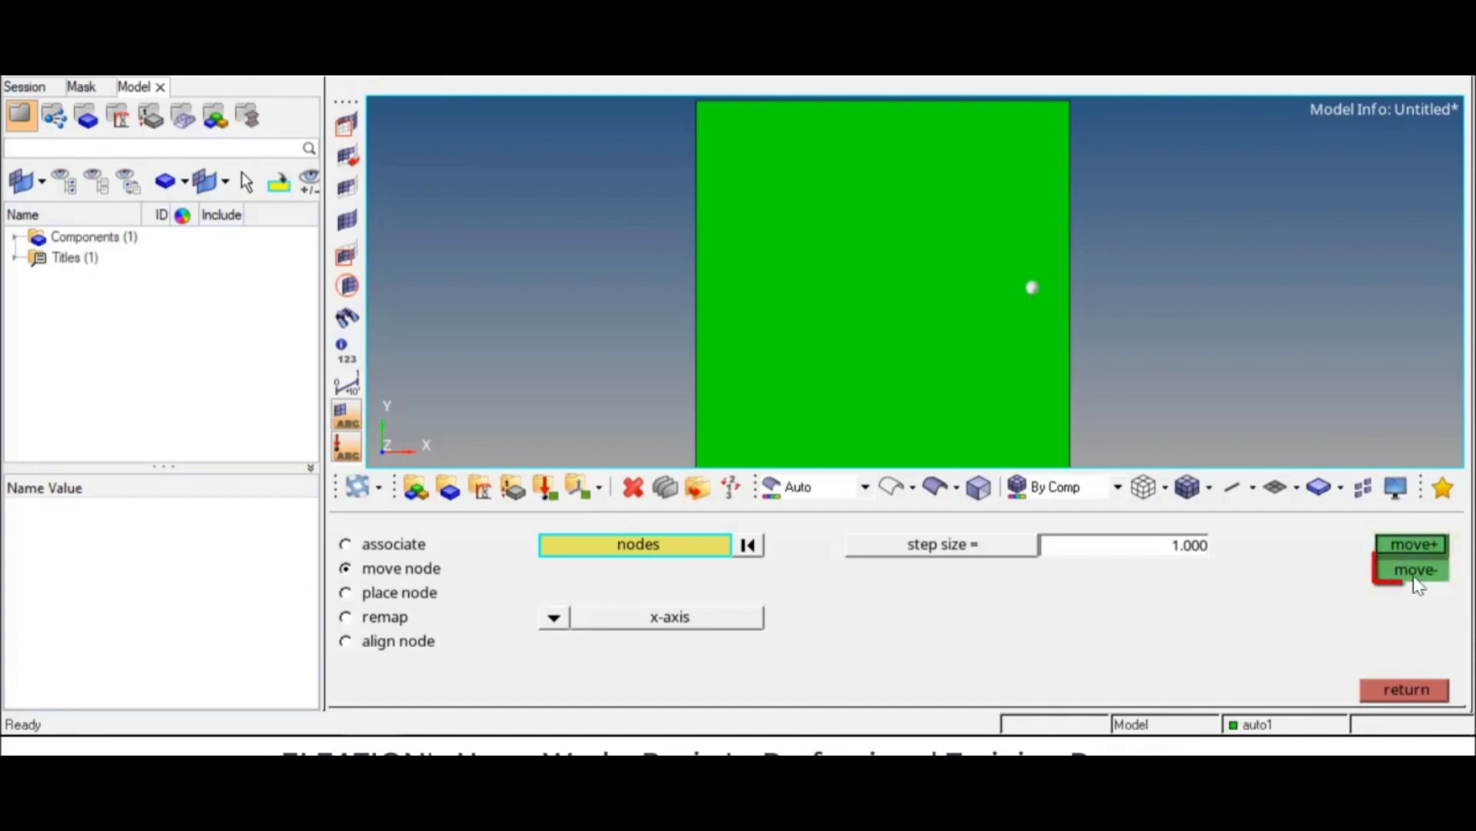
{"action": "left_click", "coordinate": [1415, 576]}
{"action": "left_click", "coordinate": [1415, 577]}
{"action": "left_click", "coordinate": [1415, 577]}
{"action": "left_click", "coordinate": [1415, 577]}
{"action": "left_click", "coordinate": [1416, 577]}
{"action": "left_click", "coordinate": [1416, 577]}
{"action": "left_click", "coordinate": [1415, 577]}
{"action": "left_click", "coordinate": [1416, 577]}
{"action": "left_click", "coordinate": [1416, 577]}
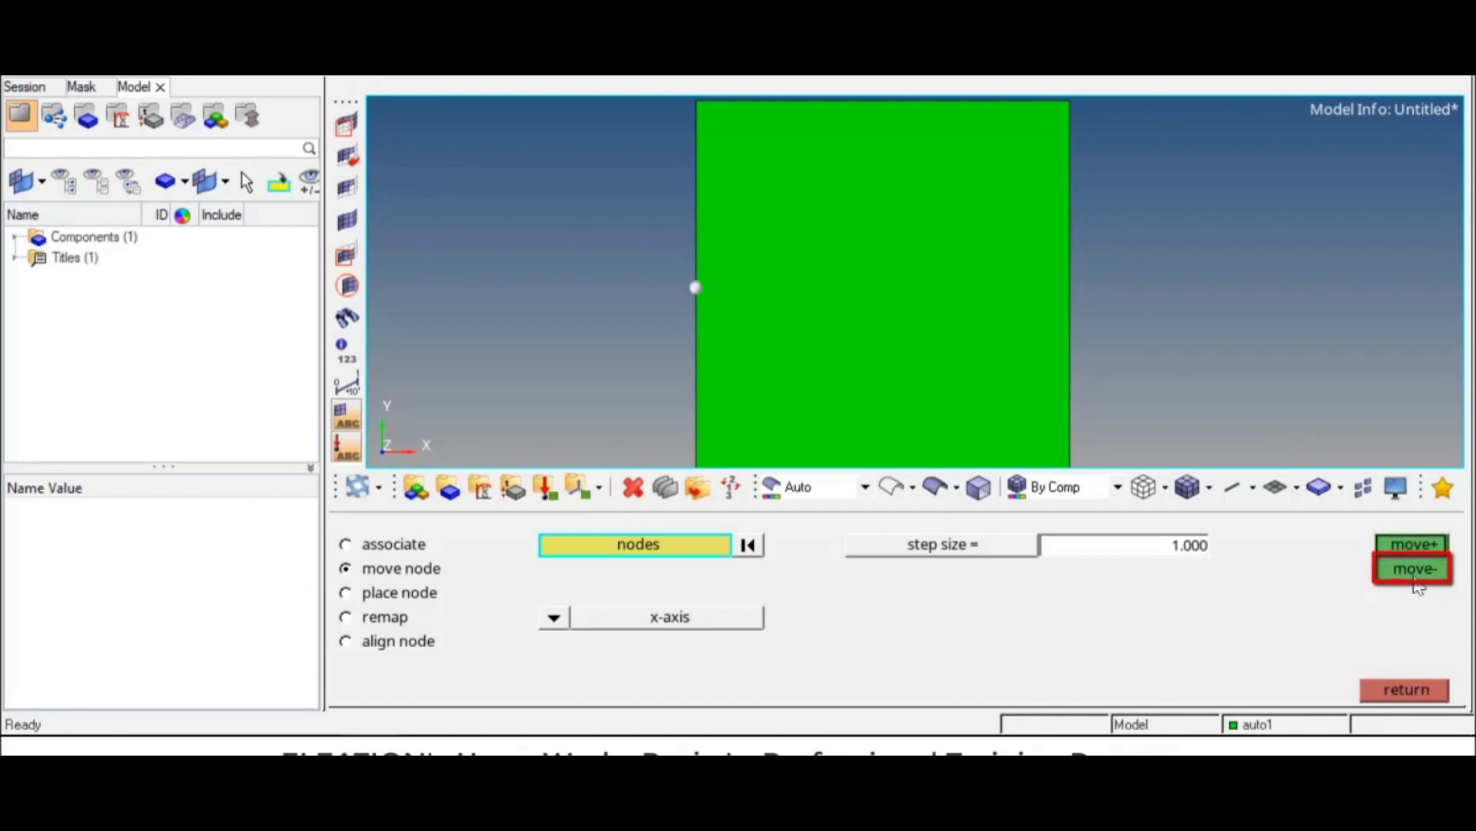
Step: Move the node three steps of 1 in the positive x-axis direction, inward from the left edge
{"action": "left_click", "coordinate": [1413, 546]}
{"action": "left_click", "coordinate": [1414, 546]}
{"action": "left_click", "coordinate": [1414, 546]}
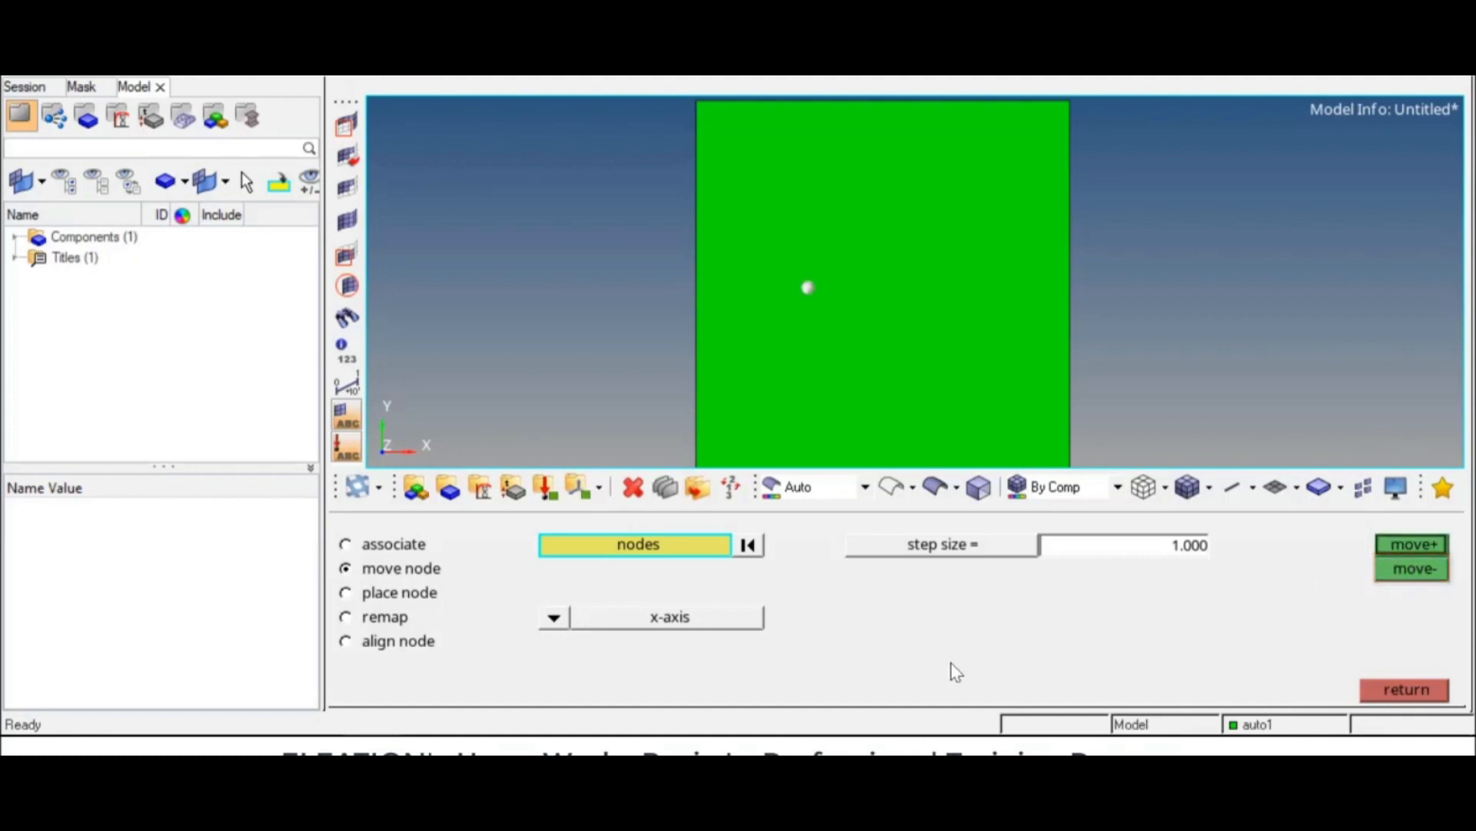
Step: Place the node at a new position near the upper right corner of the square surface using place node
{"action": "left_click", "coordinate": [394, 593]}
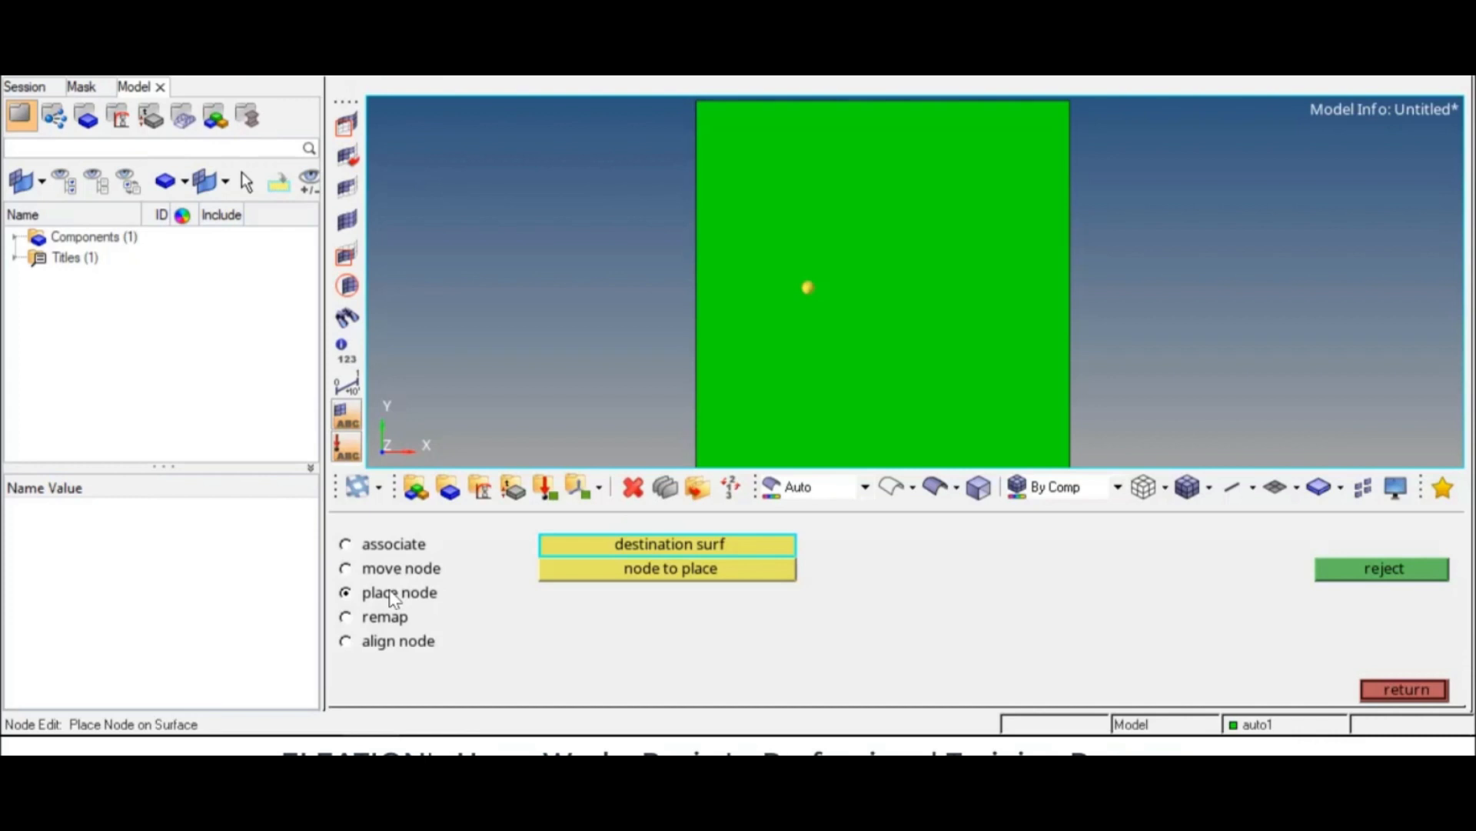
{"action": "left_click", "coordinate": [798, 413]}
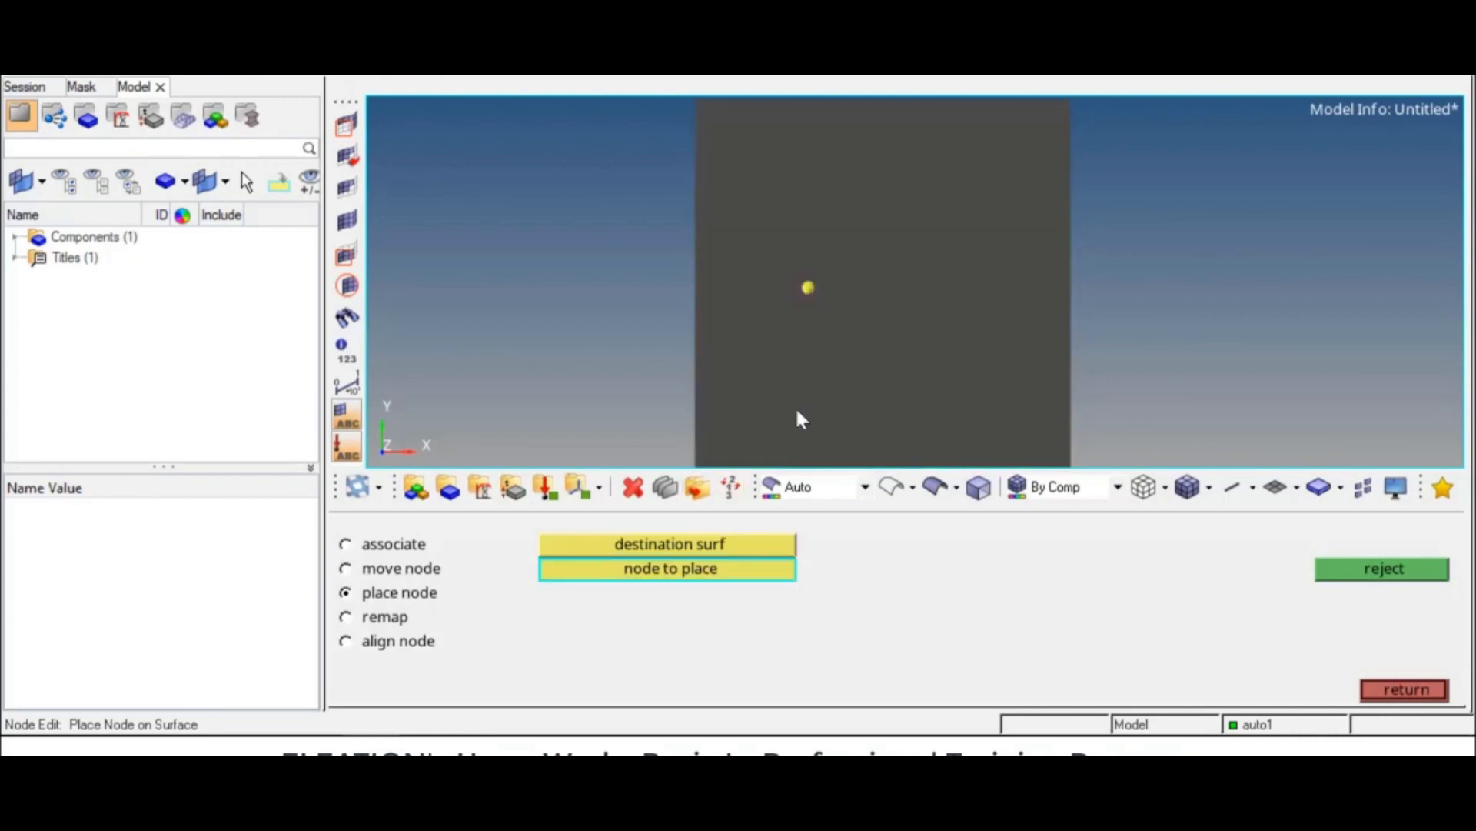
{"action": "left_click", "coordinate": [809, 290]}
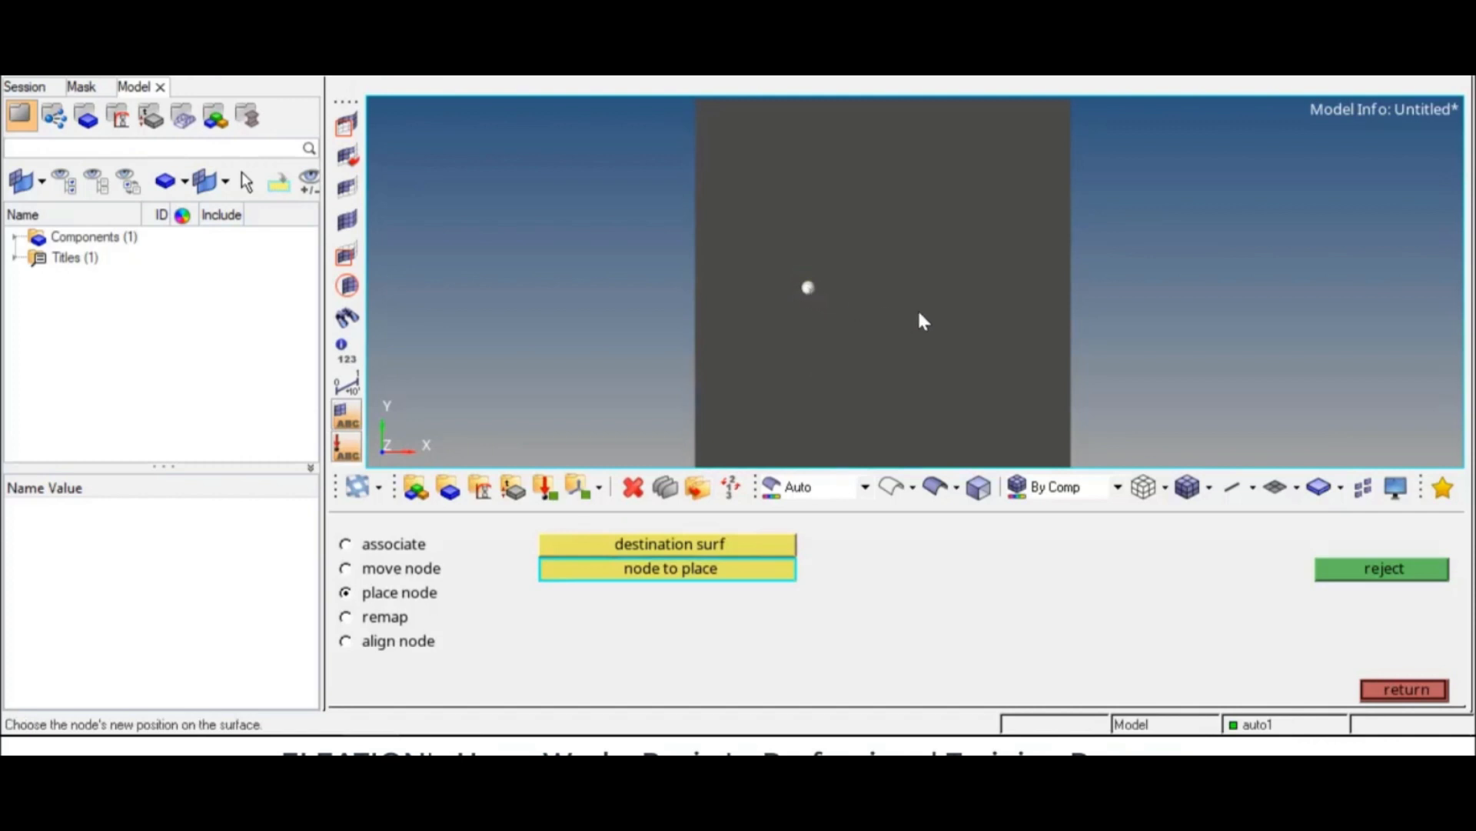
{"action": "left_click", "coordinate": [992, 167]}
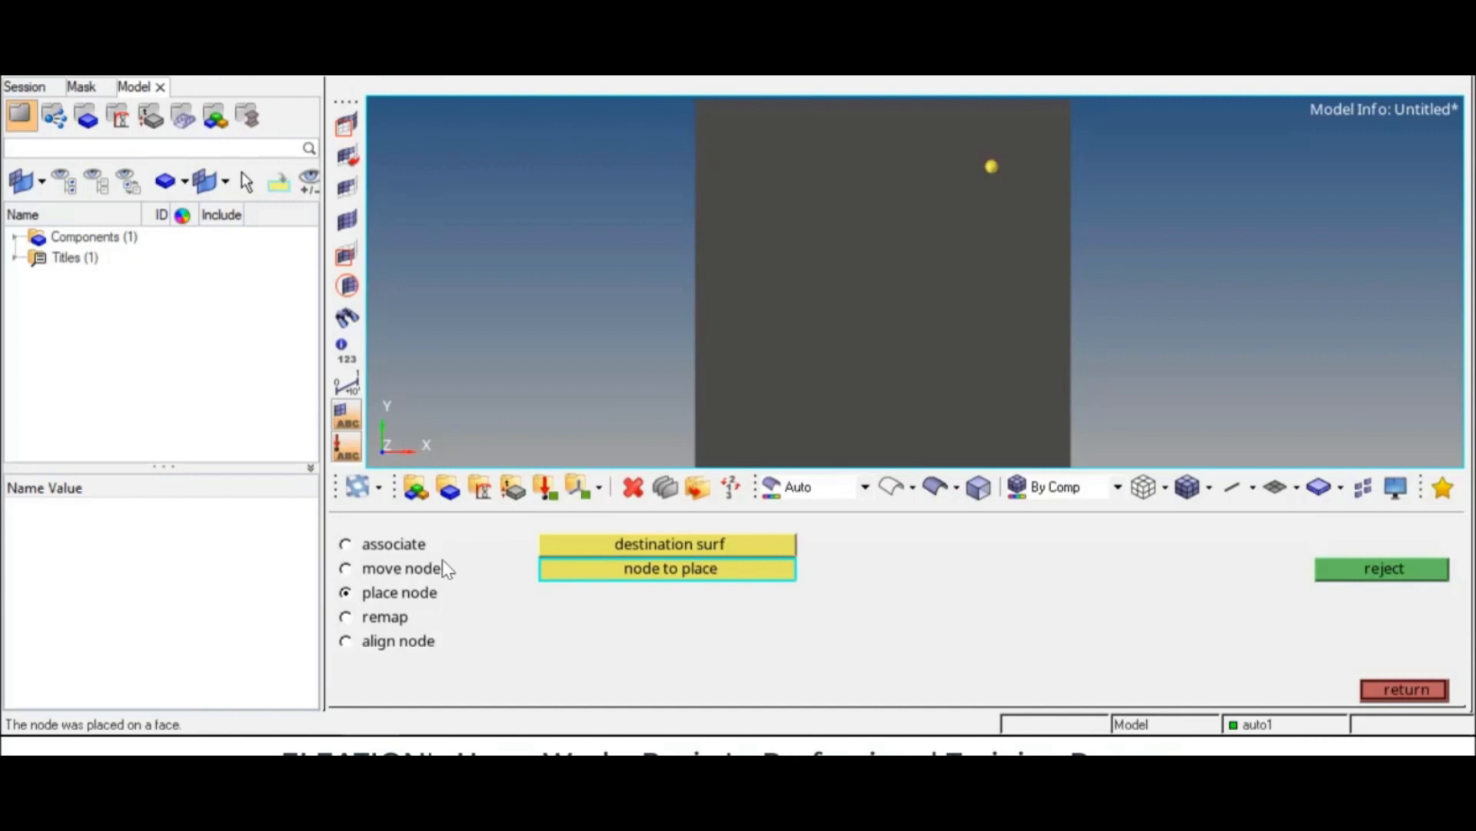
Step: Remap the three lowest nodes on the surface onto the square's bottom edge line
{"action": "left_click", "coordinate": [388, 617]}
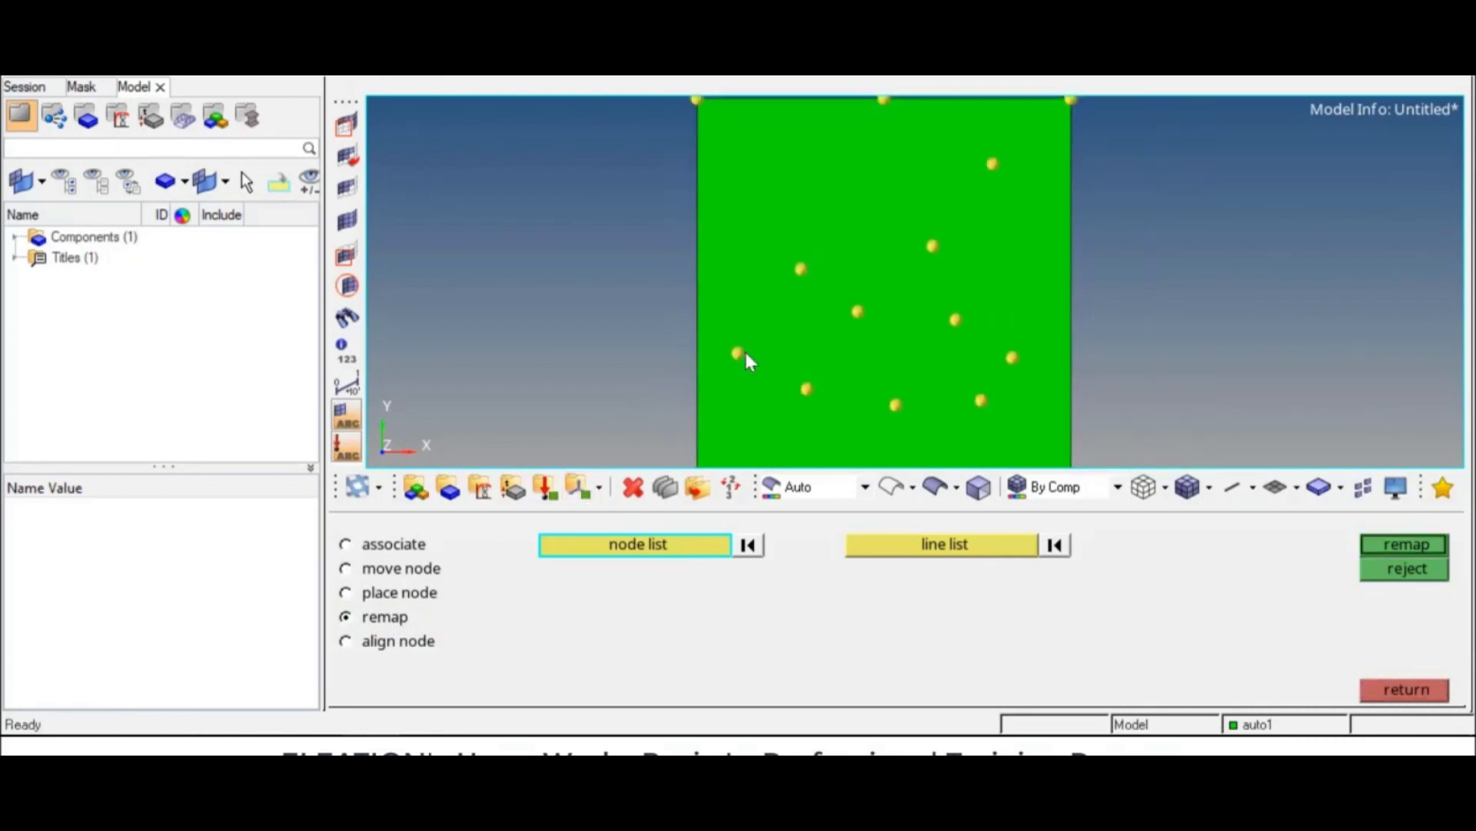
{"action": "scroll", "coordinate": [744, 351], "scroll_direction": "down", "scroll_amount": 1, "text": "ctrl"}
{"action": "right_click_drag", "start_coordinate": [803, 362], "coordinate": [815, 356], "text": "ctrl"}
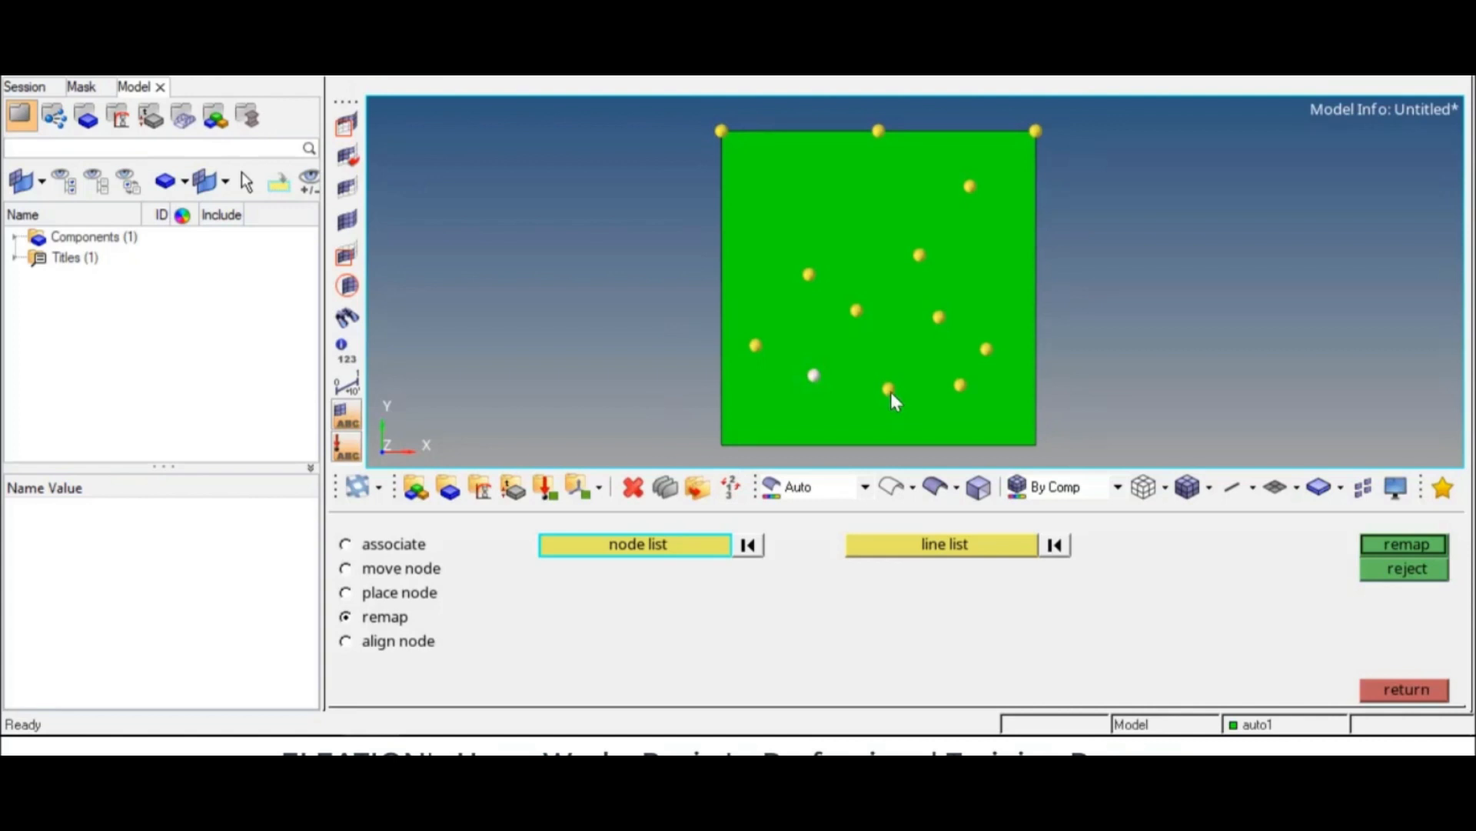
{"action": "left_click_drag", "start_coordinate": [793, 371], "coordinate": [975, 398], "text": "shift"}
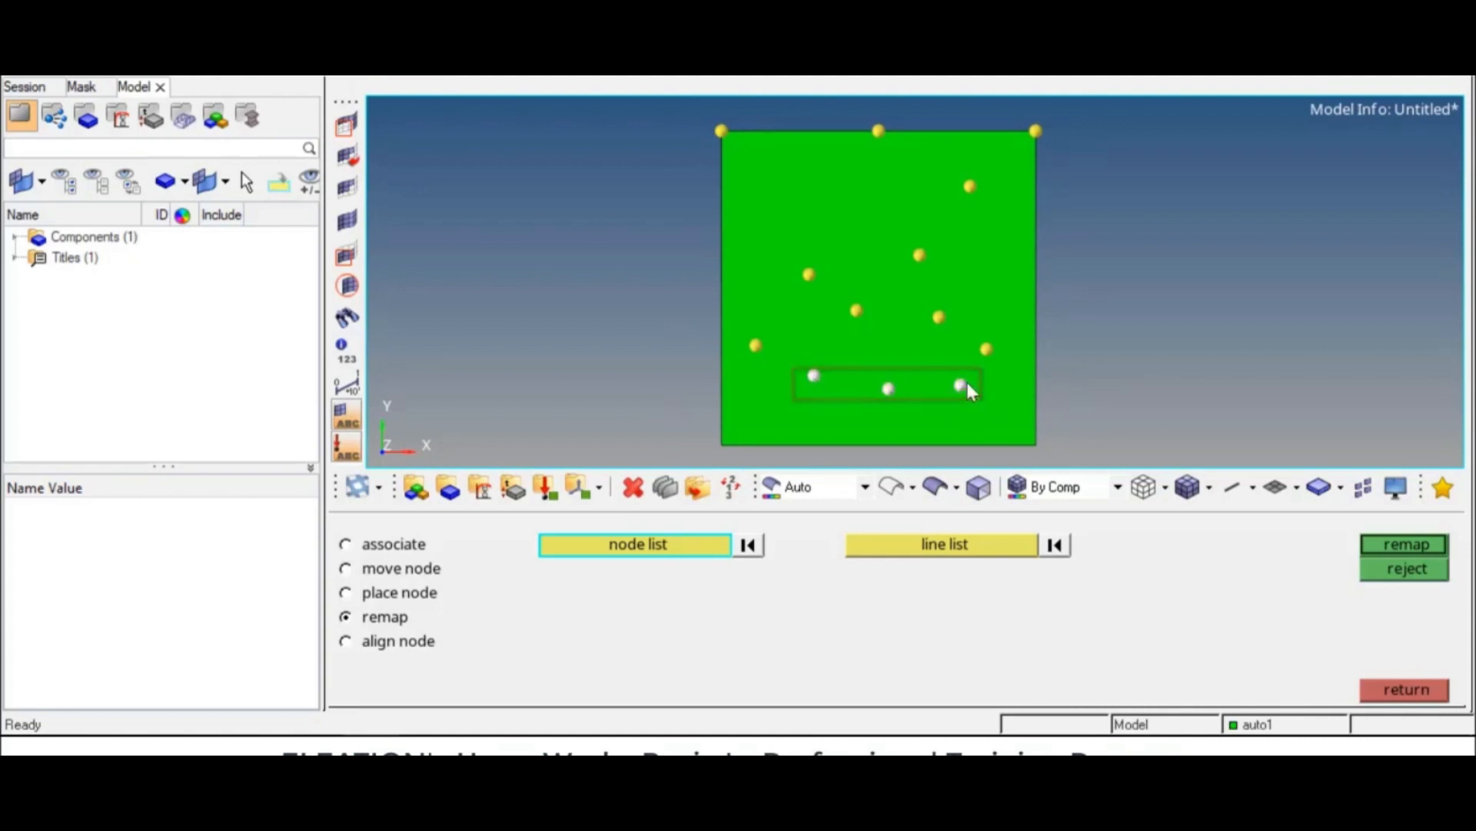
{"action": "left_click", "coordinate": [939, 546]}
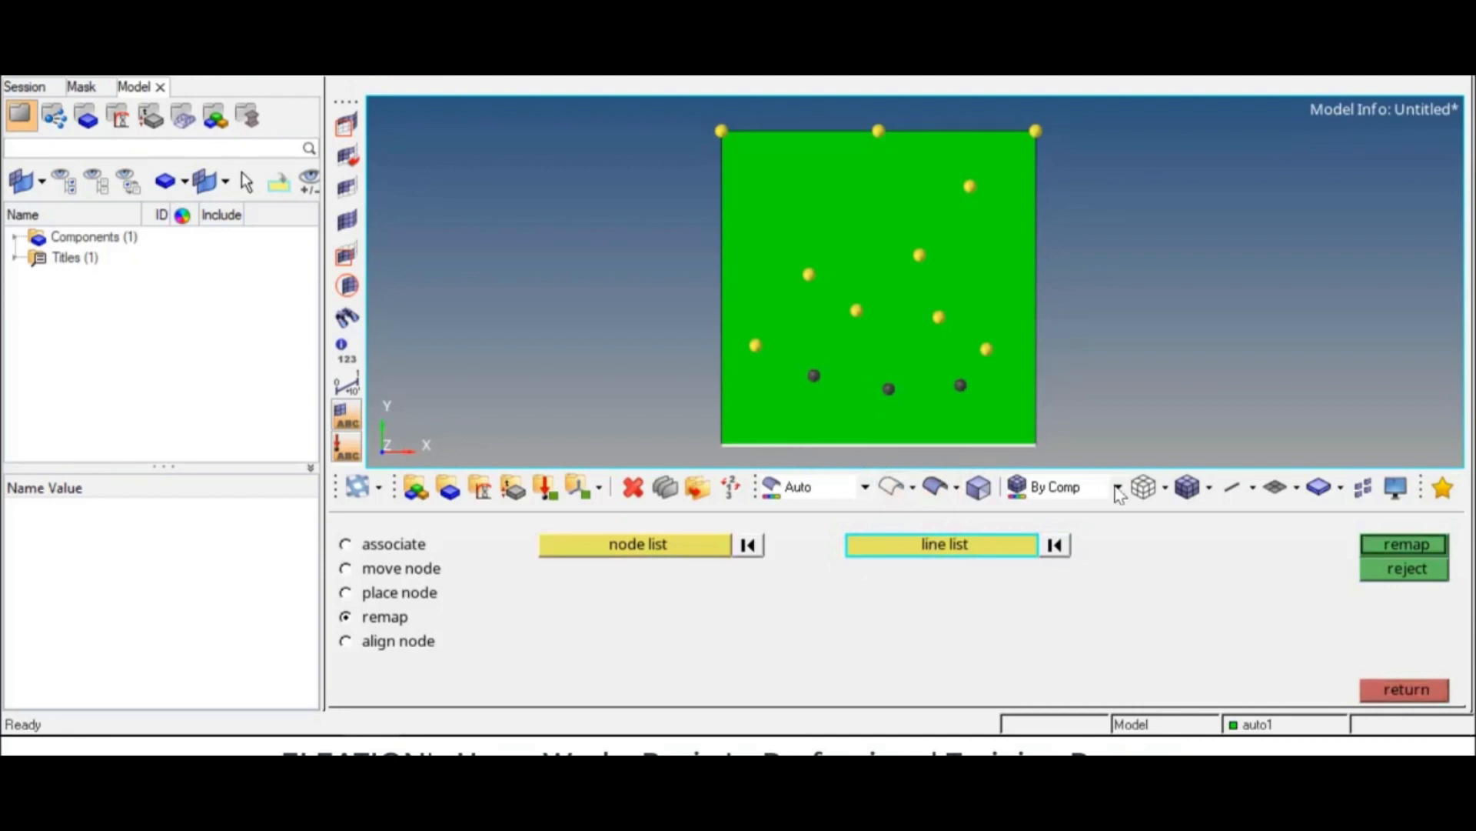
{"action": "left_click", "coordinate": [1390, 547]}
{"action": "left_click", "coordinate": [1389, 544]}
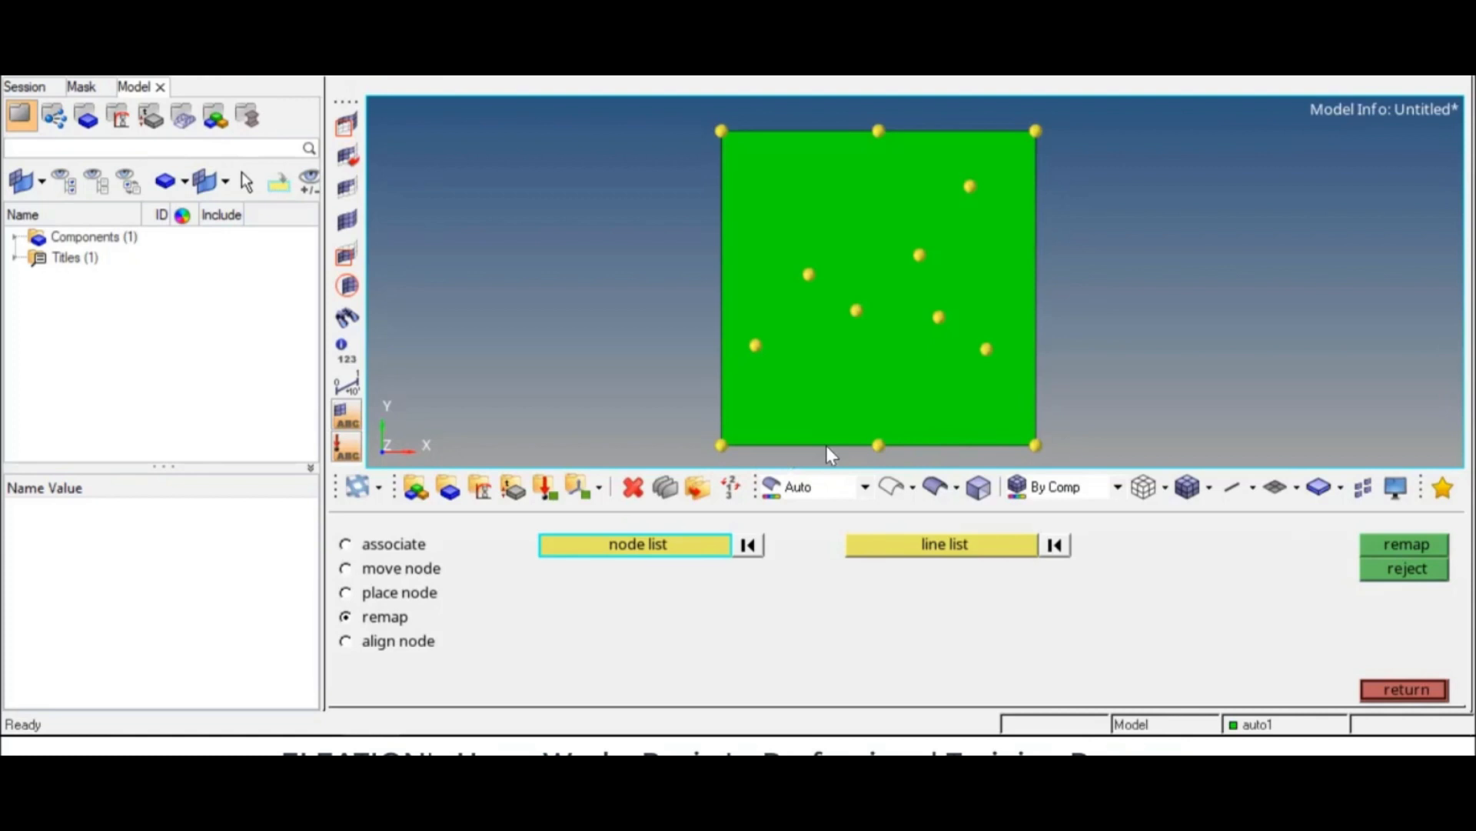
Step: Align the five middle and lower interior nodes between the two bottom corner nodes and leave node edit
{"action": "left_click", "coordinate": [425, 646]}
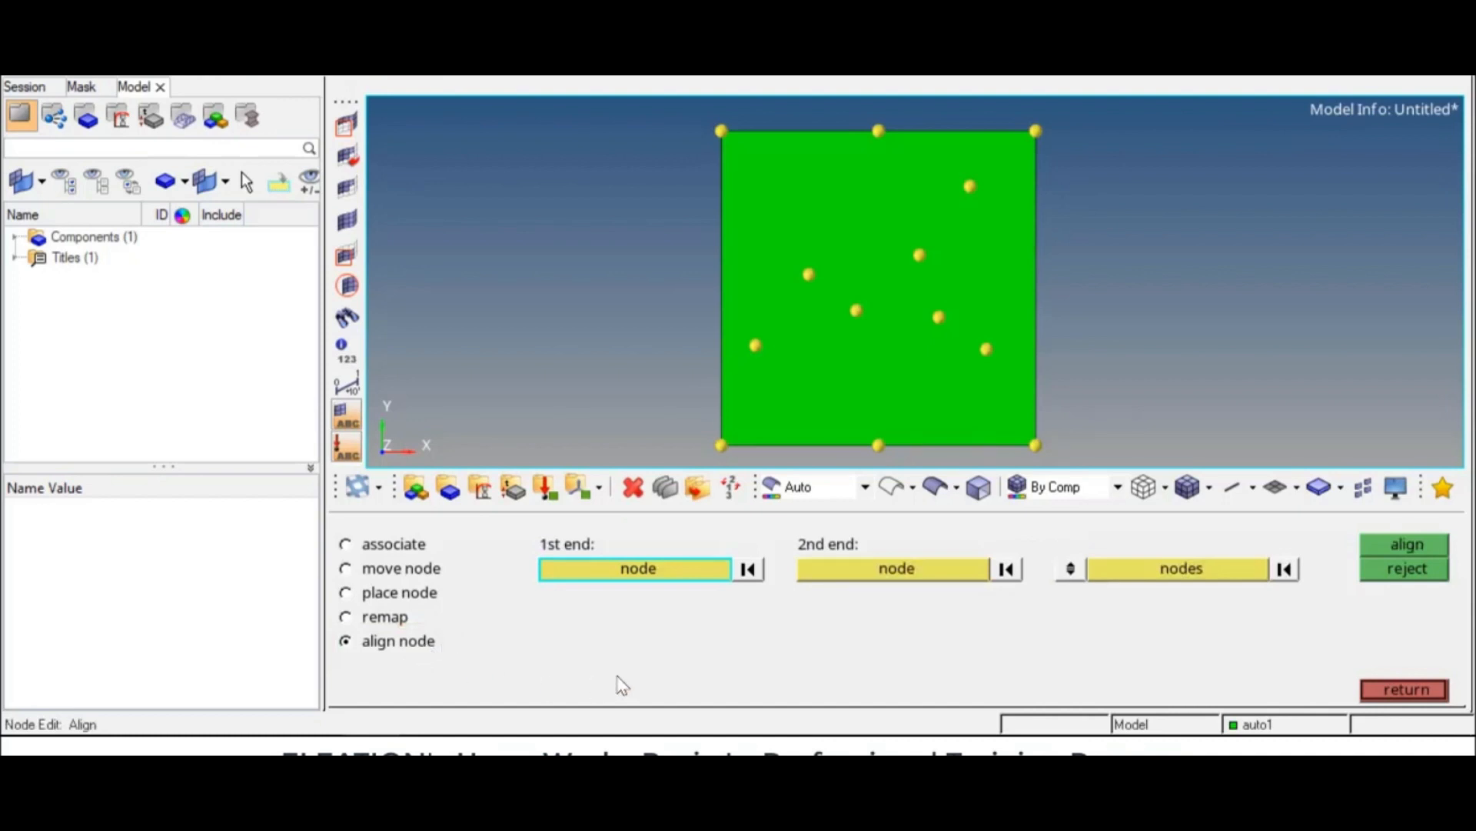
{"action": "left_click", "coordinate": [721, 445]}
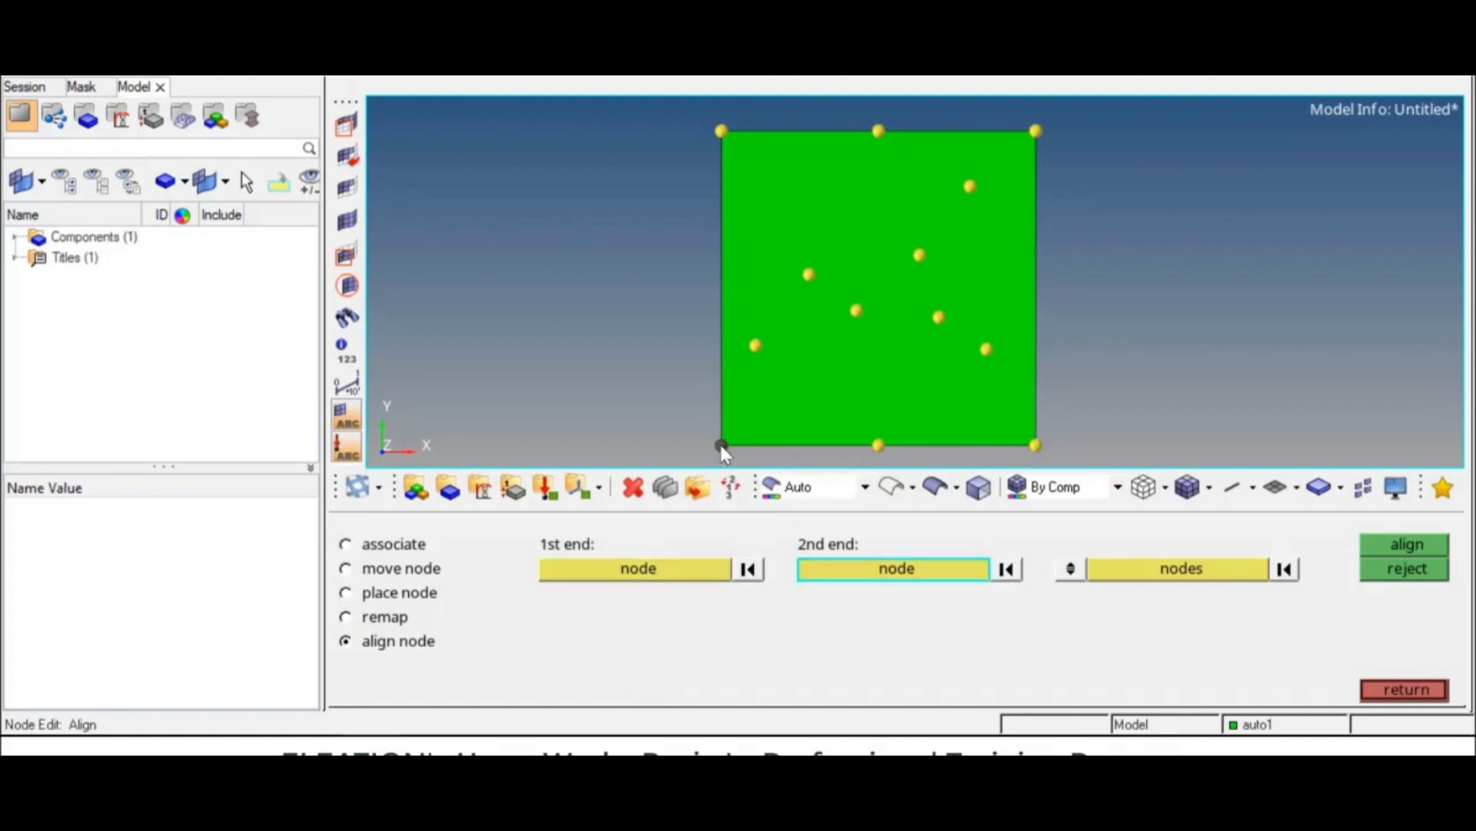
{"action": "left_click", "coordinate": [1036, 446]}
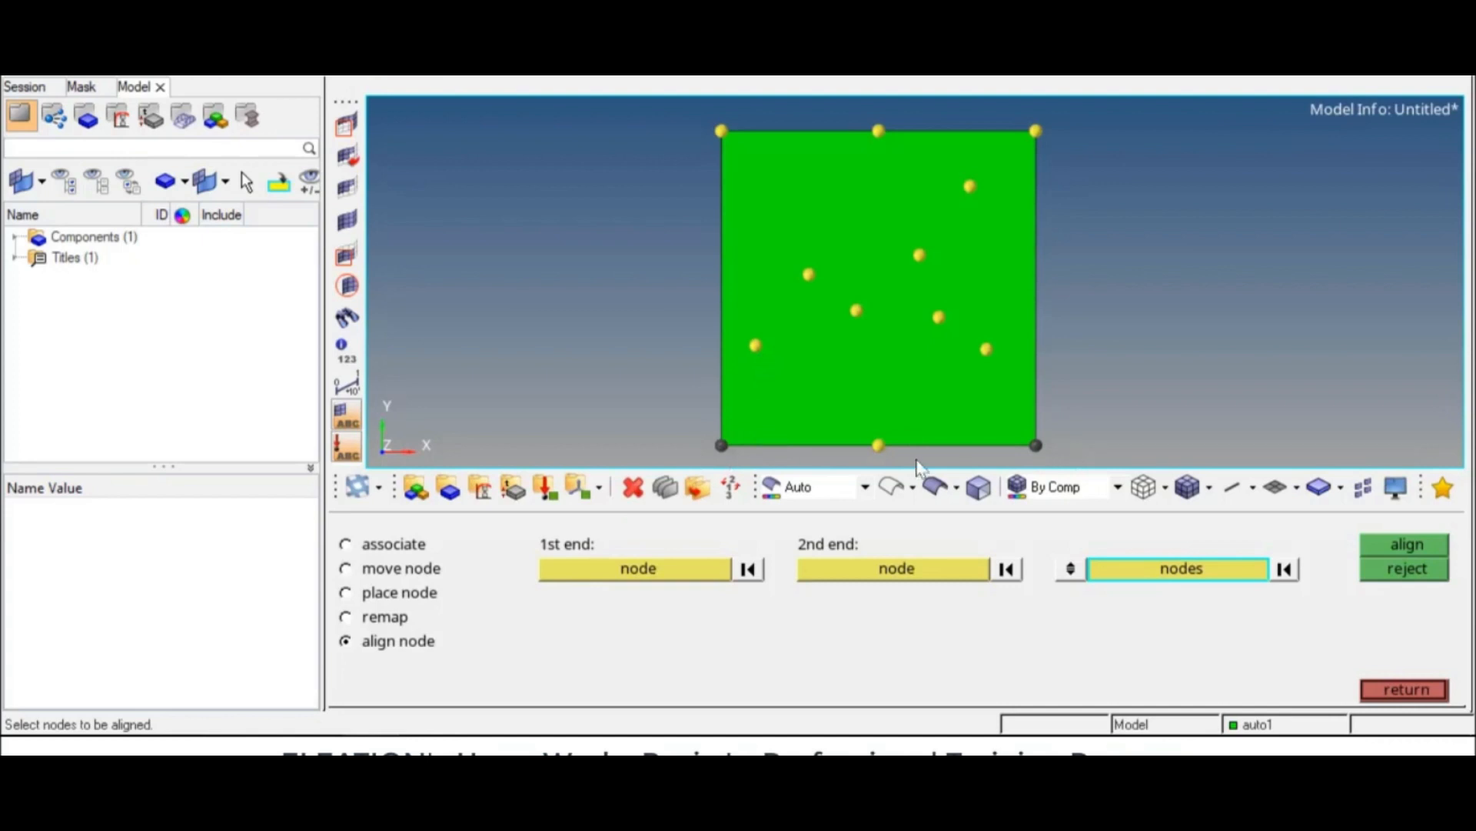
{"action": "left_click", "coordinate": [756, 348]}
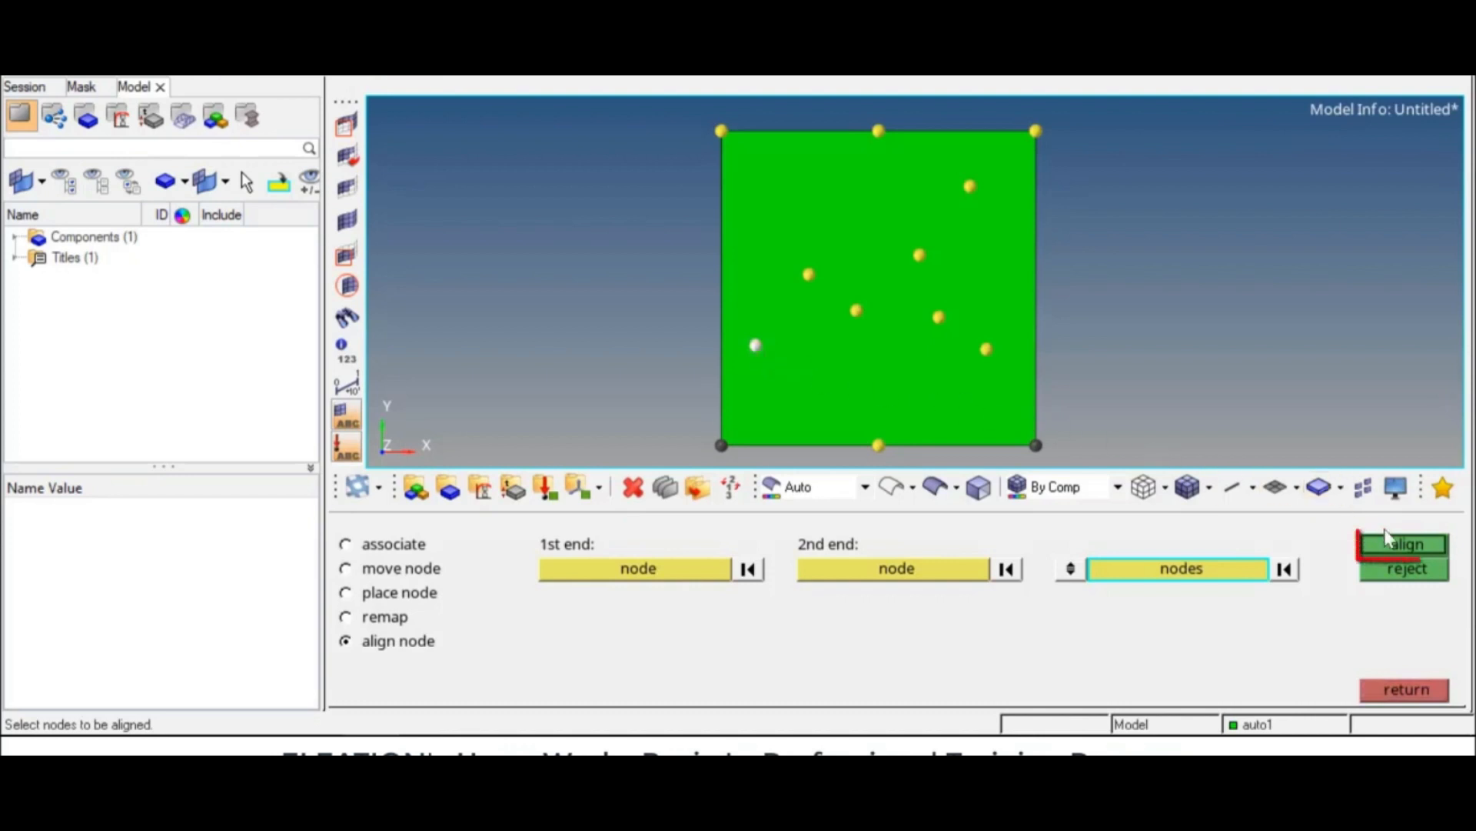
{"action": "left_click", "coordinate": [1397, 545]}
{"action": "left_click", "coordinate": [985, 351]}
{"action": "left_click", "coordinate": [1398, 544]}
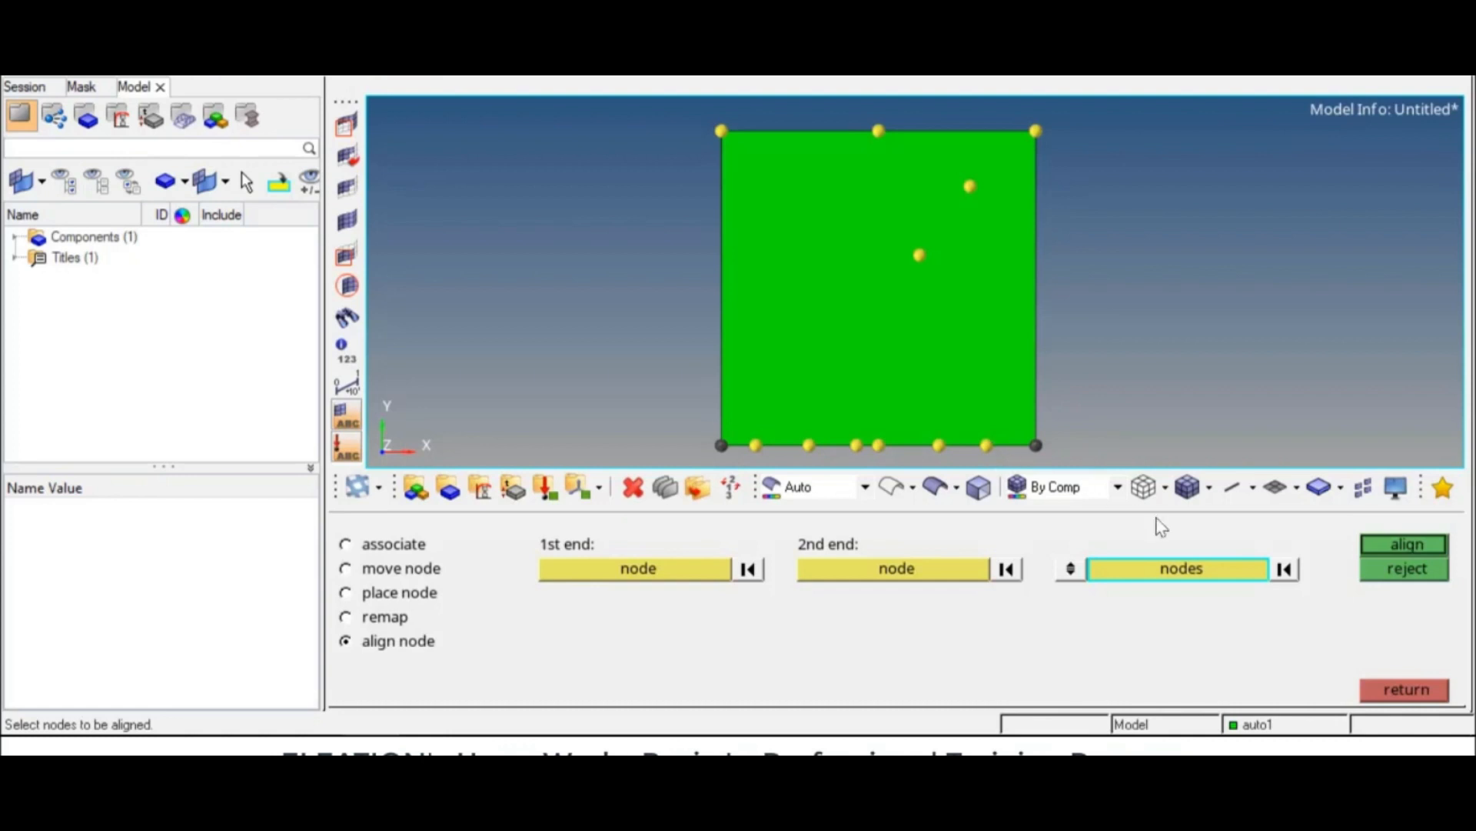
{"action": "left_click", "coordinate": [1384, 690]}
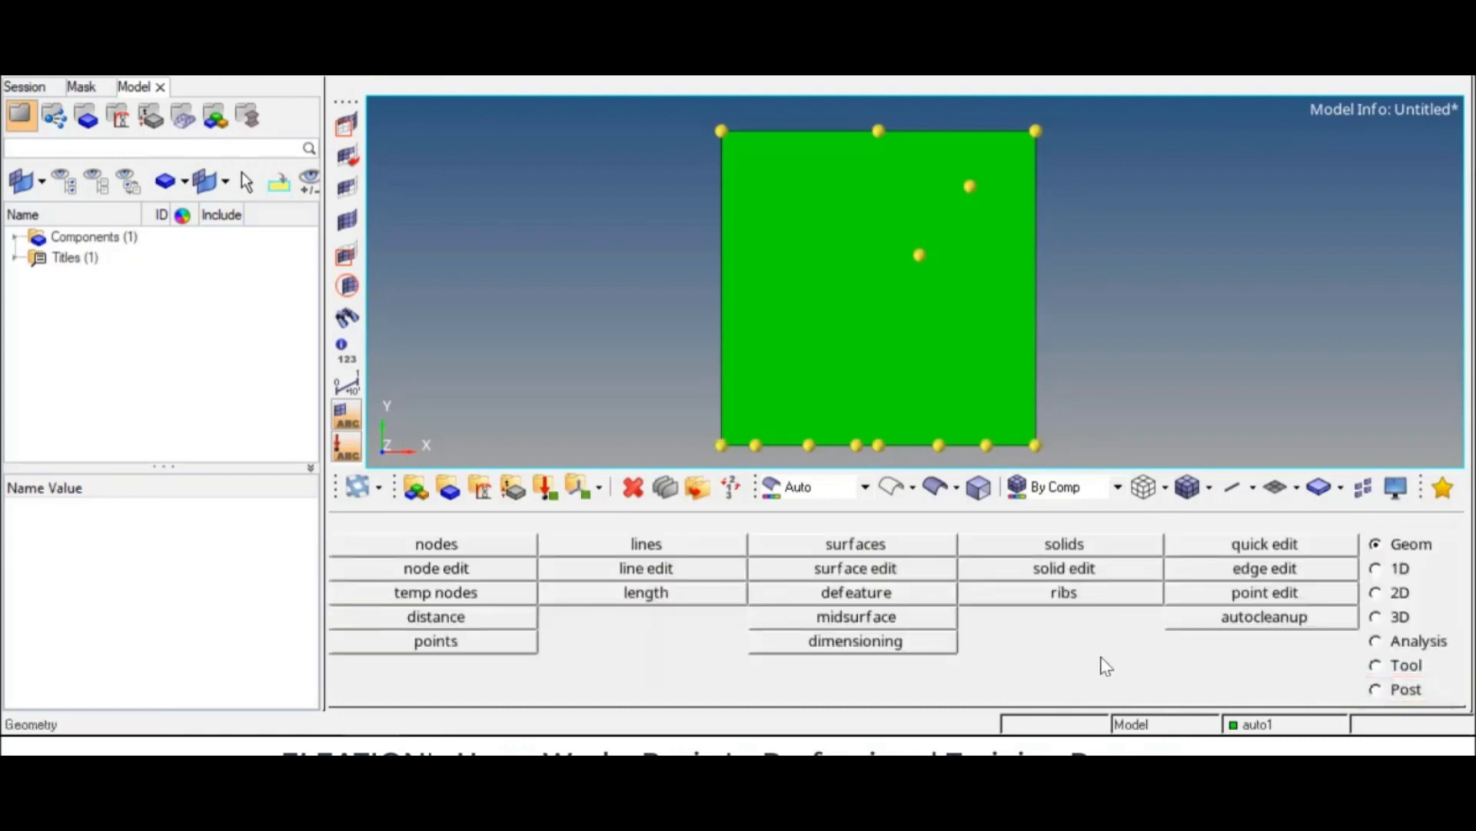
Step: Clear selected temporary nodes on the bottom edge, clear all remaining temporary nodes, and leave the temp nodes function
{"action": "left_click", "coordinate": [505, 596]}
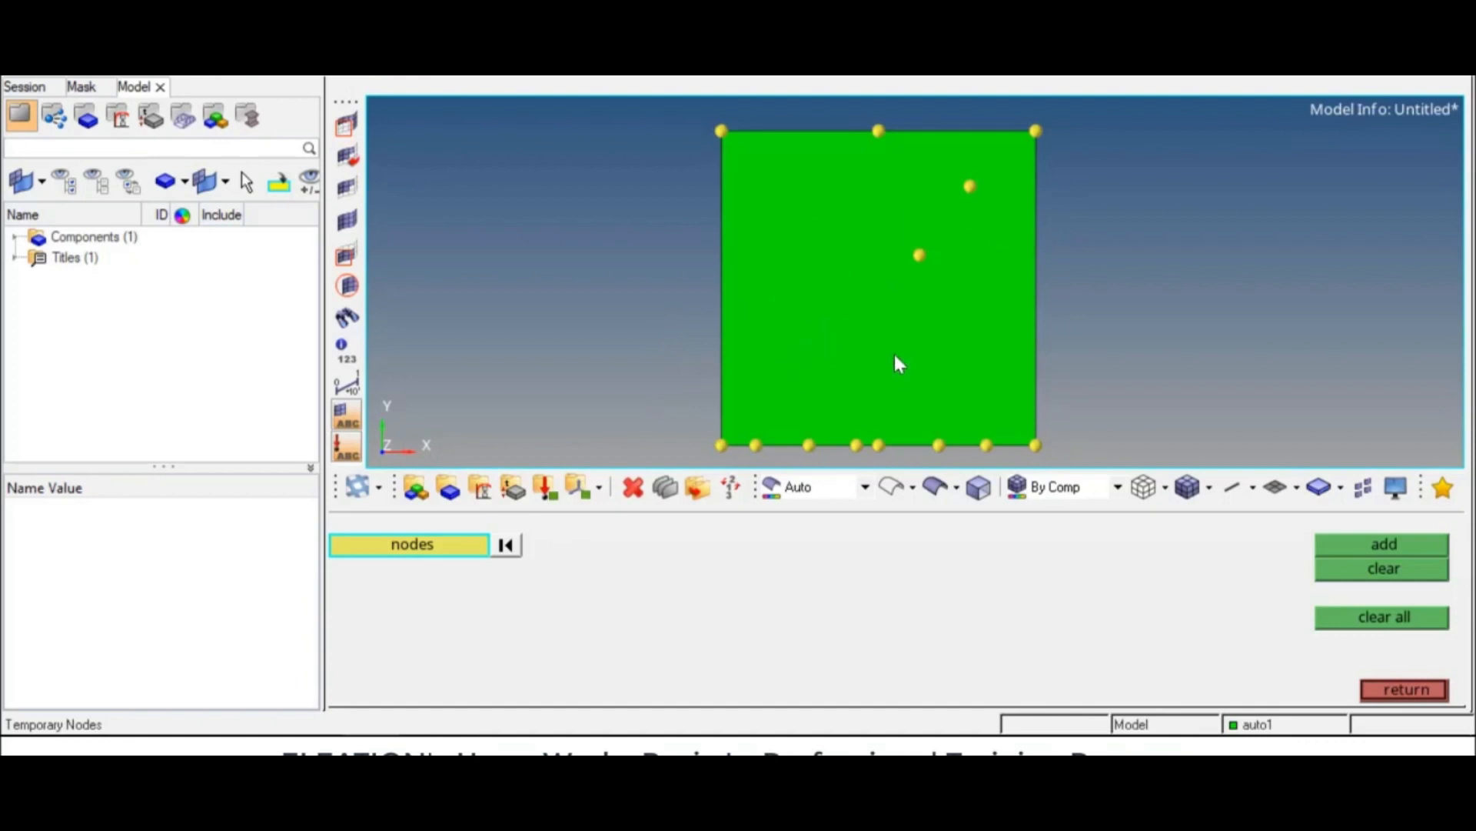
{"action": "left_click", "coordinate": [757, 445]}
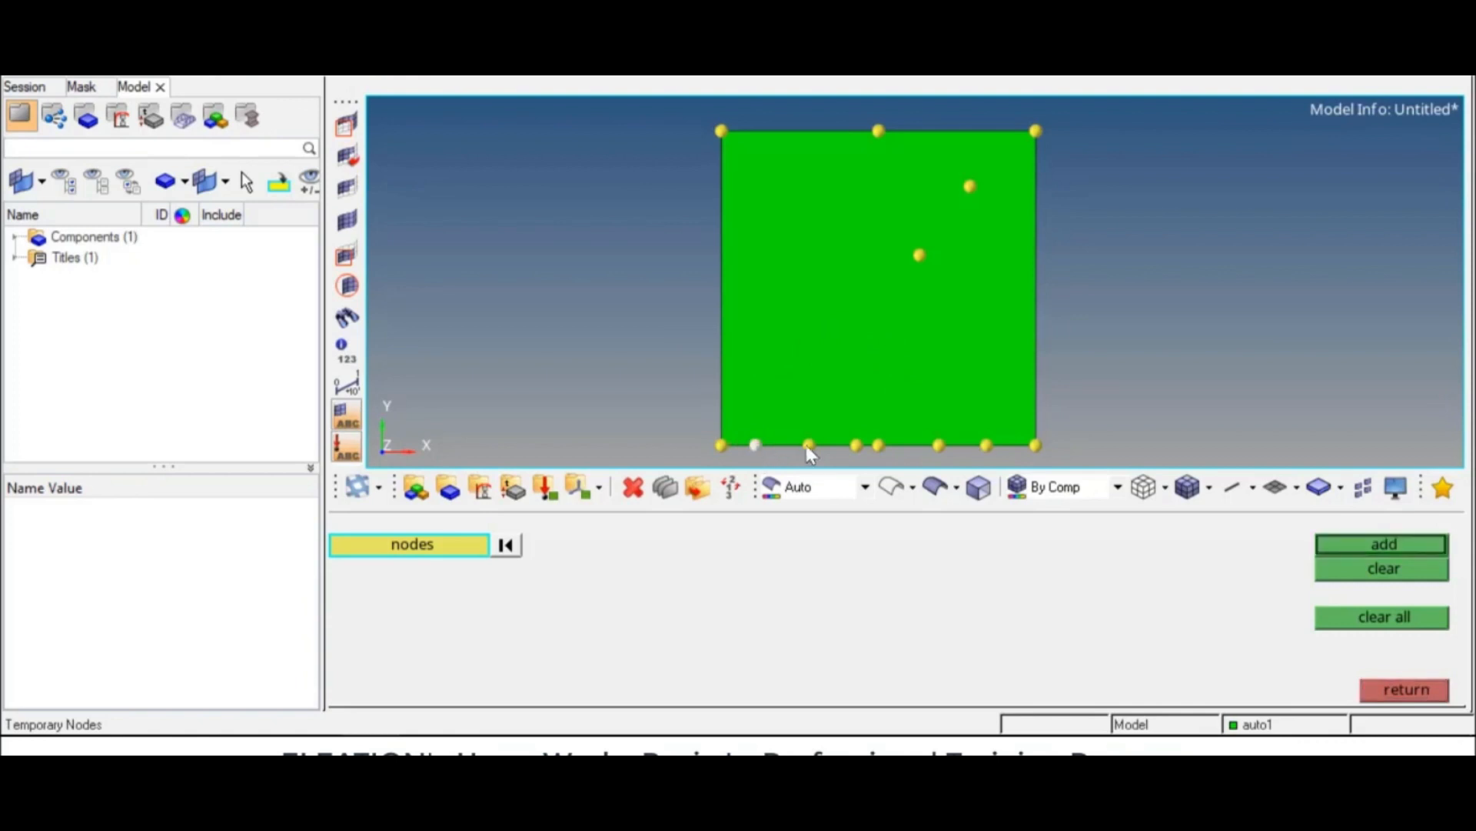
{"action": "left_click", "coordinate": [857, 445]}
{"action": "left_click", "coordinate": [1344, 575]}
{"action": "left_click", "coordinate": [1355, 618]}
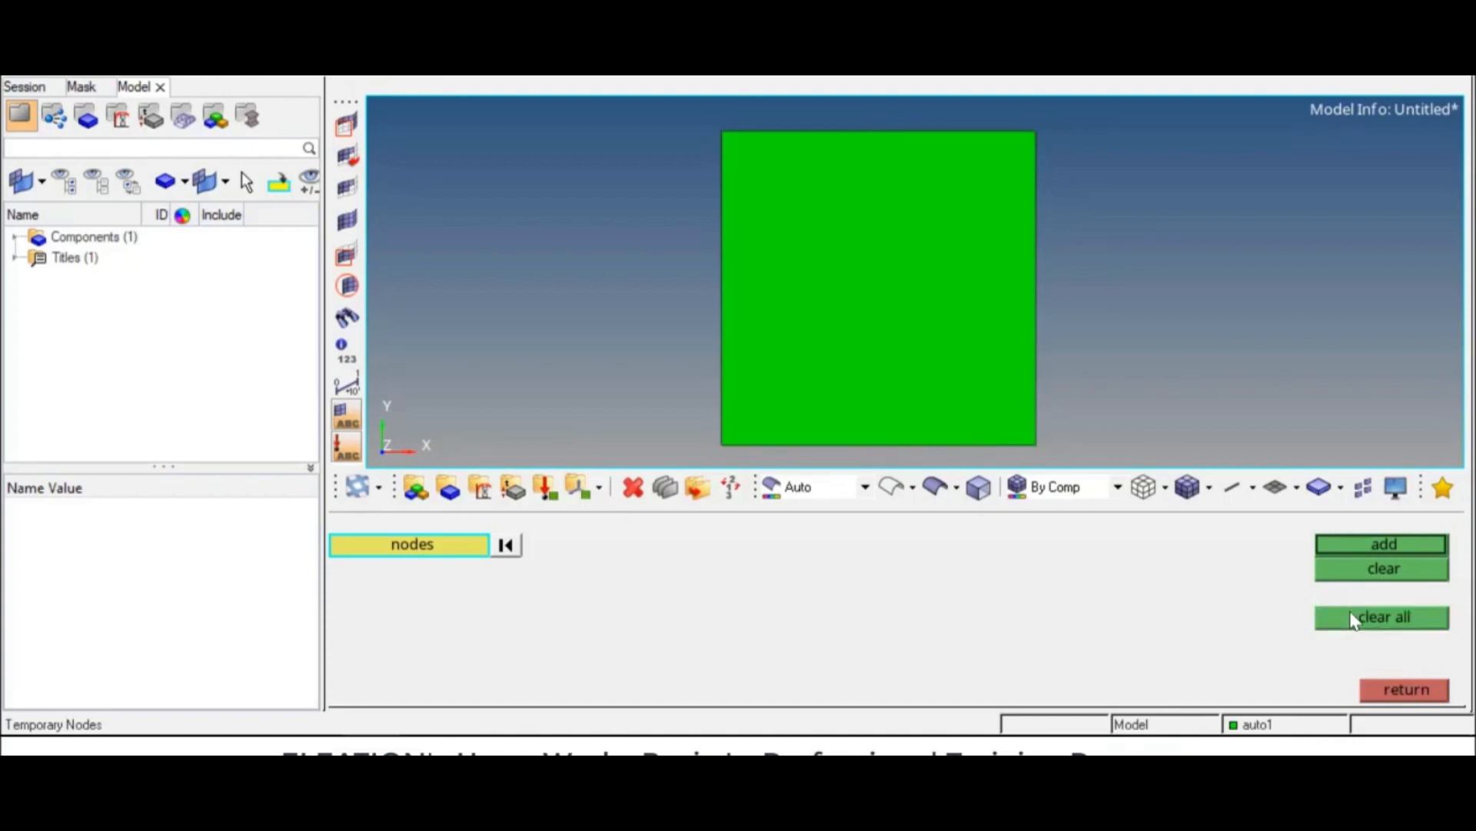
{"action": "left_click", "coordinate": [1401, 690]}
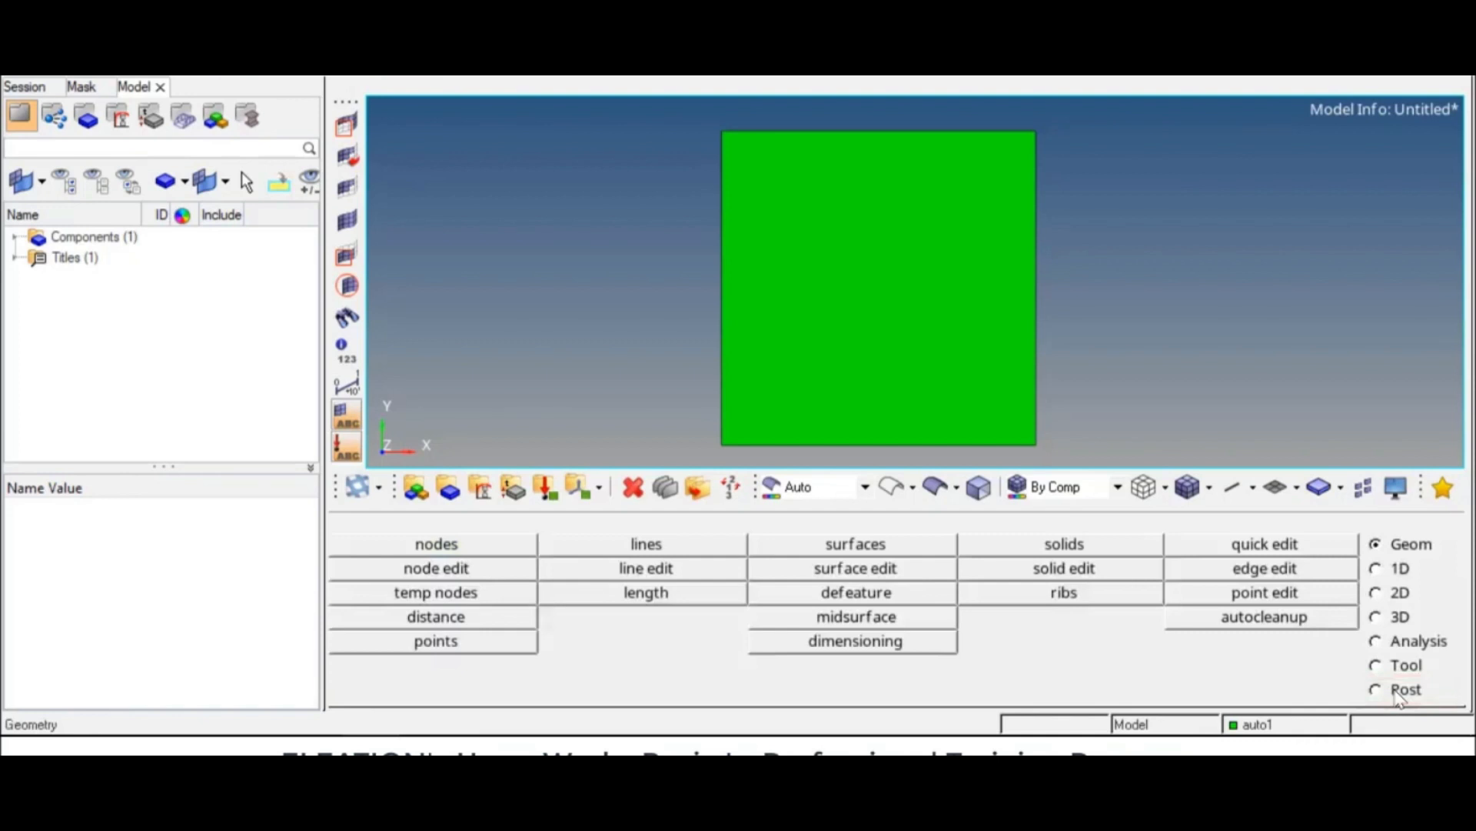
Step: Measure the distance between the lower left interior node and the nearest node below it using two nodes
{"action": "left_click", "coordinate": [482, 617]}
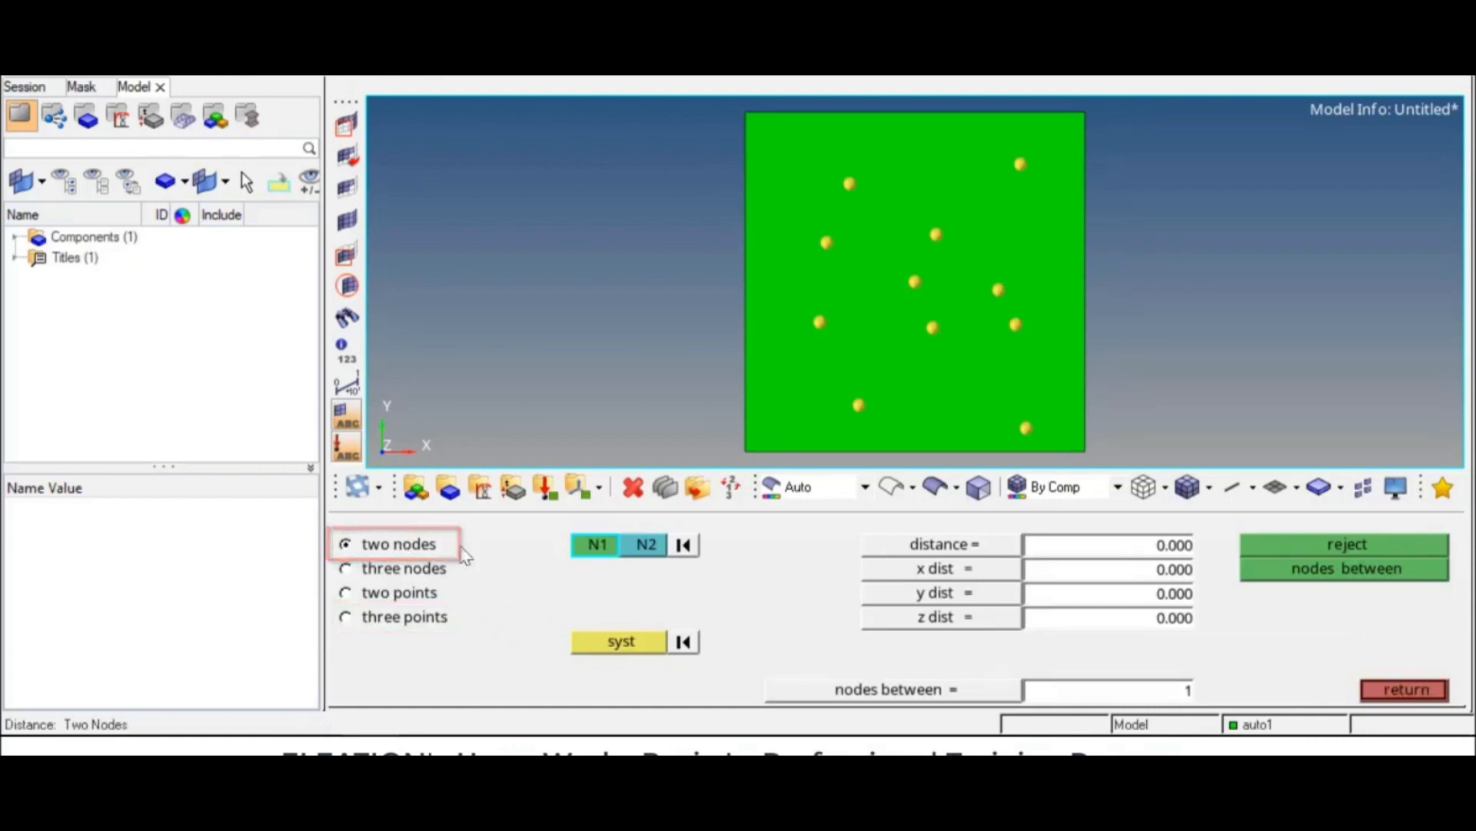
{"action": "left_click", "coordinate": [819, 322]}
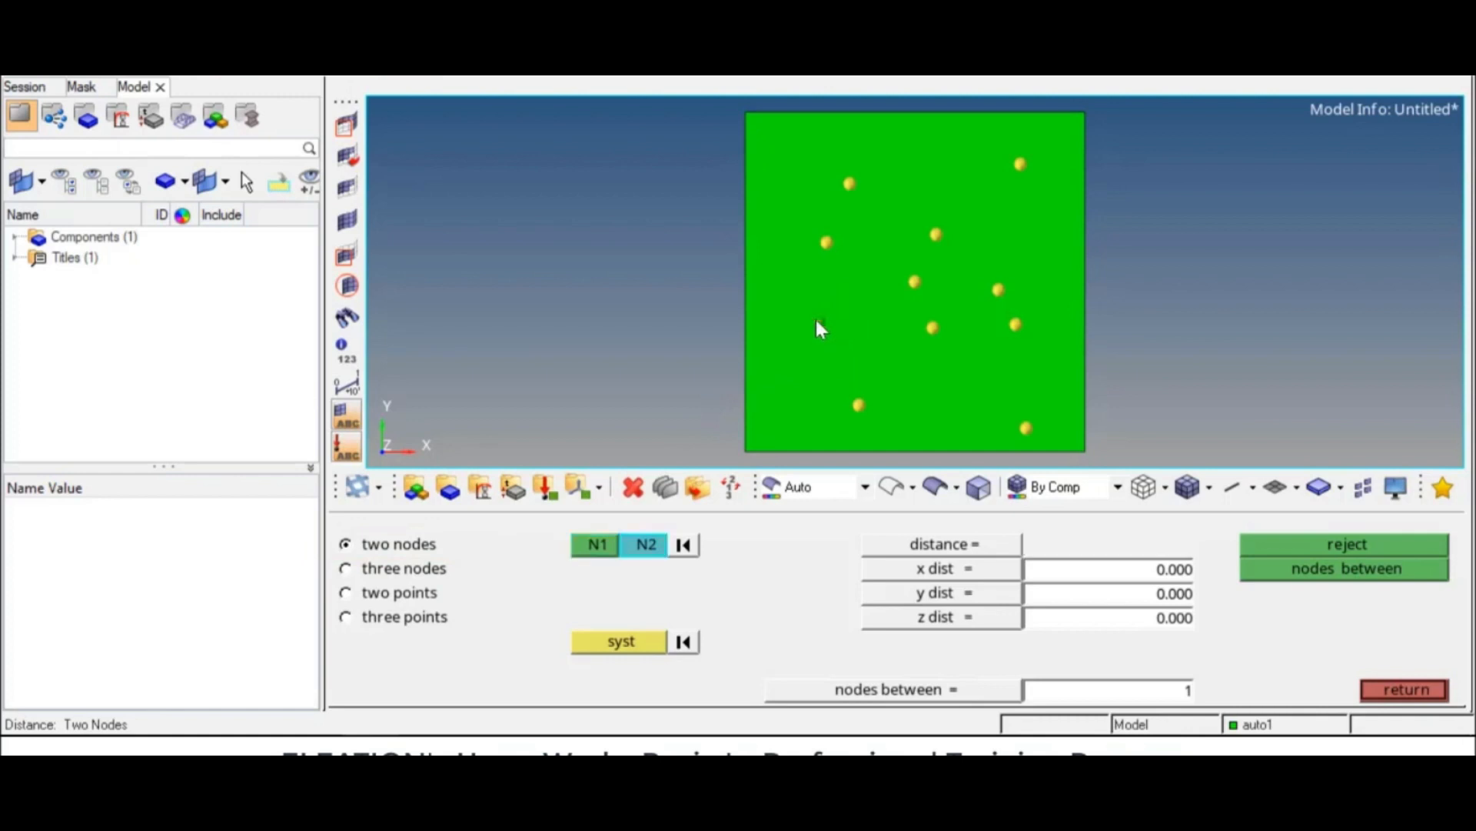
{"action": "left_click", "coordinate": [859, 404]}
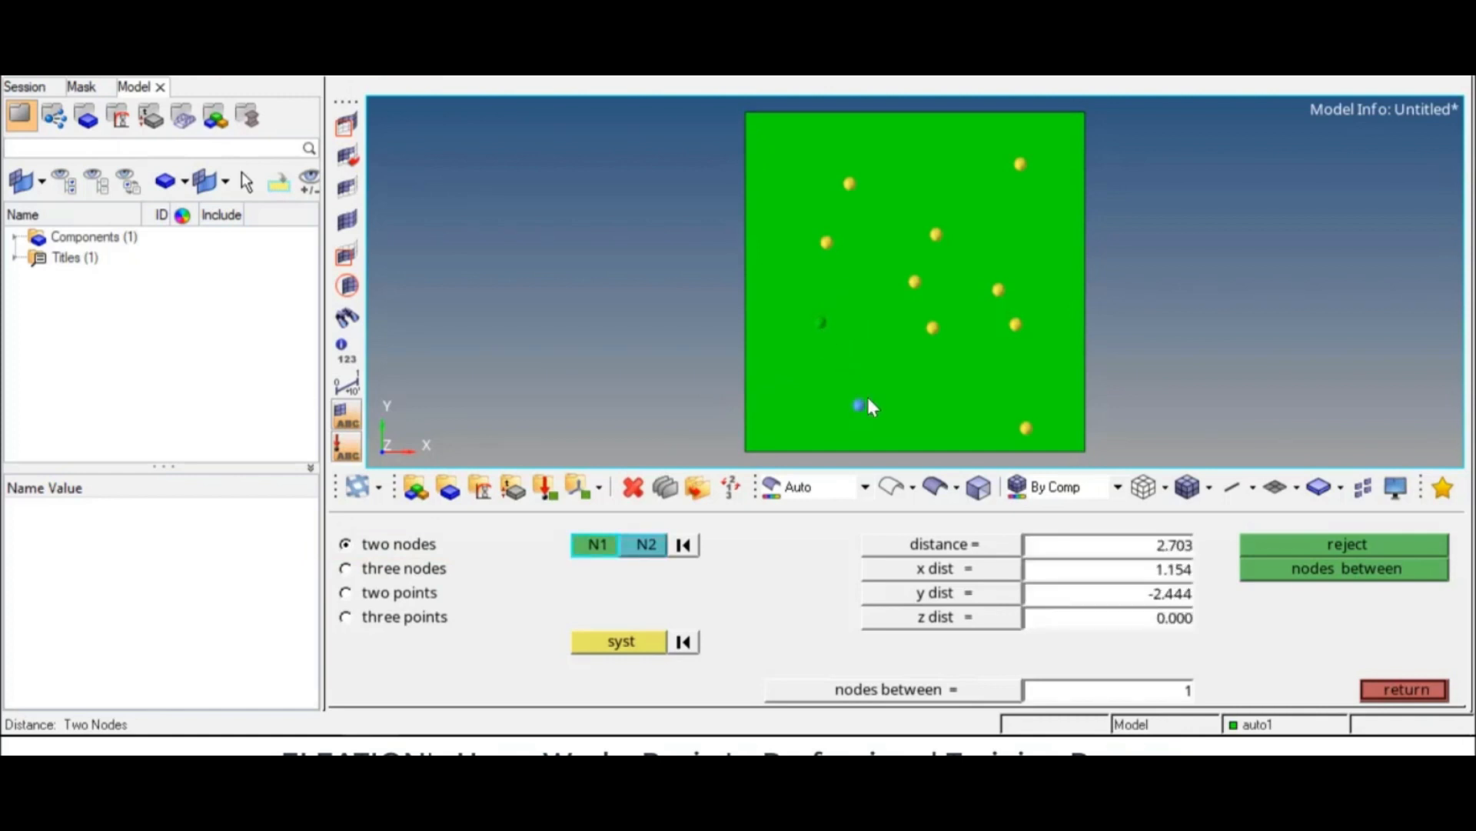
{"action": "left_click", "coordinate": [1146, 546]}
Step: Create 2 nodes between the two measured nodes
{"action": "left_click", "coordinate": [1188, 690]}
{"action": "type", "text": "2"}
{"action": "left_click", "coordinate": [1302, 573]}
Step: Measure the angle and radius with three nodes, adding the lower central node as N3 to the two measured nodes
{"action": "left_click", "coordinate": [403, 574]}
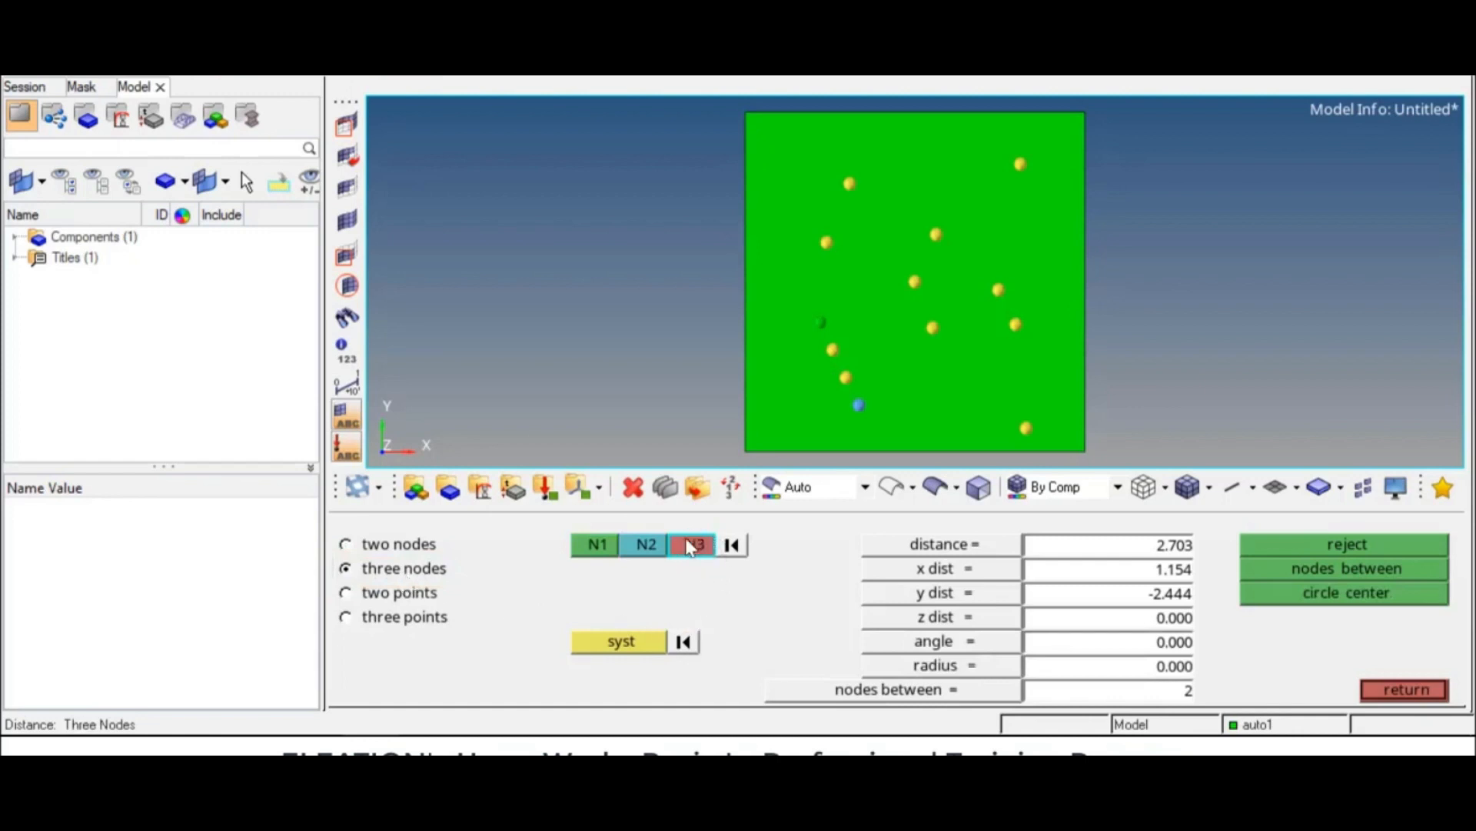
{"action": "left_click", "coordinate": [932, 328]}
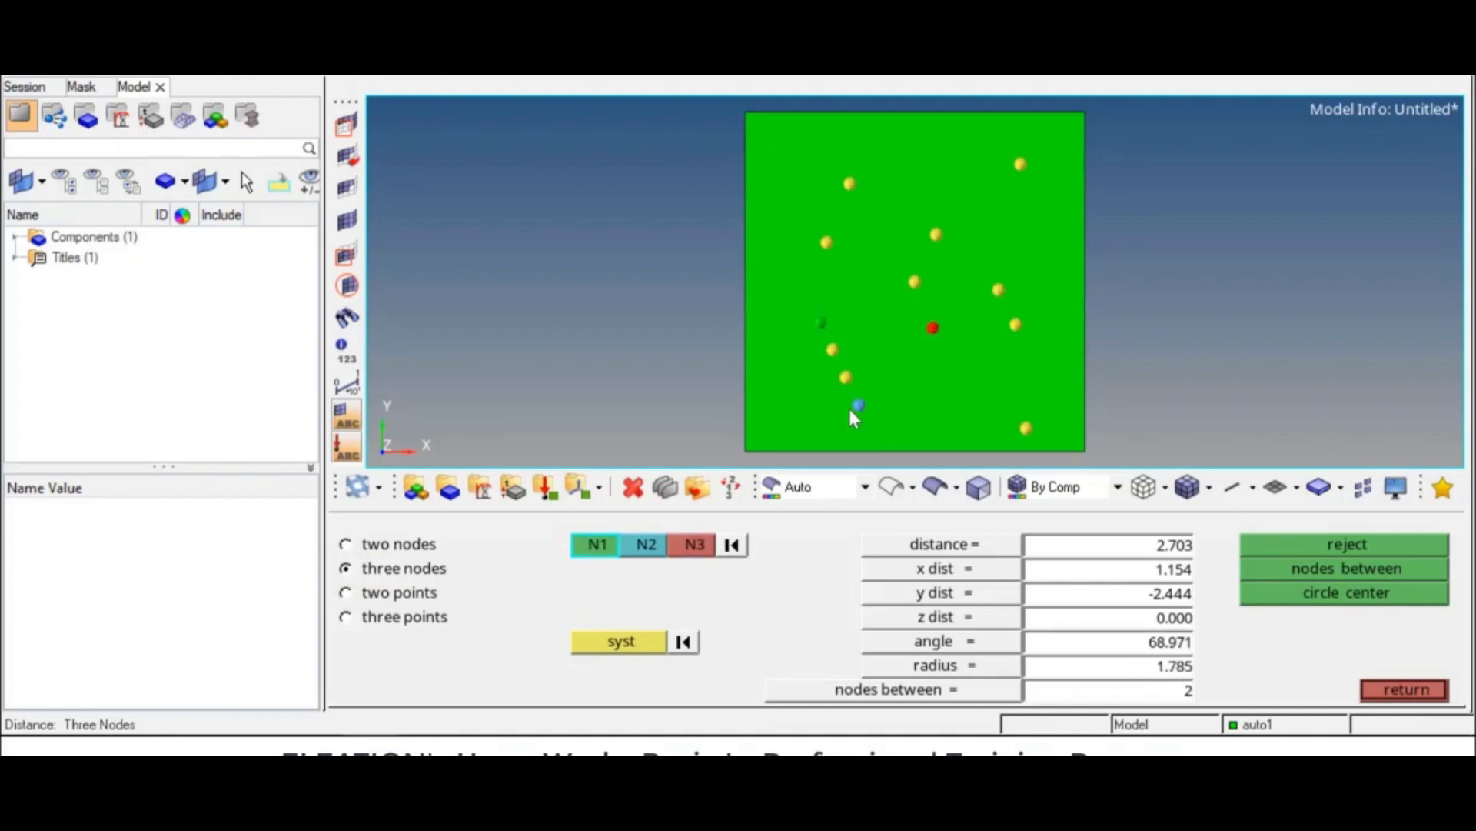
Step: Review the three-node distance, angle and radius results and the two-point and three-point measuring modes, and leave the distance function
{"action": "left_click", "coordinate": [1138, 551]}
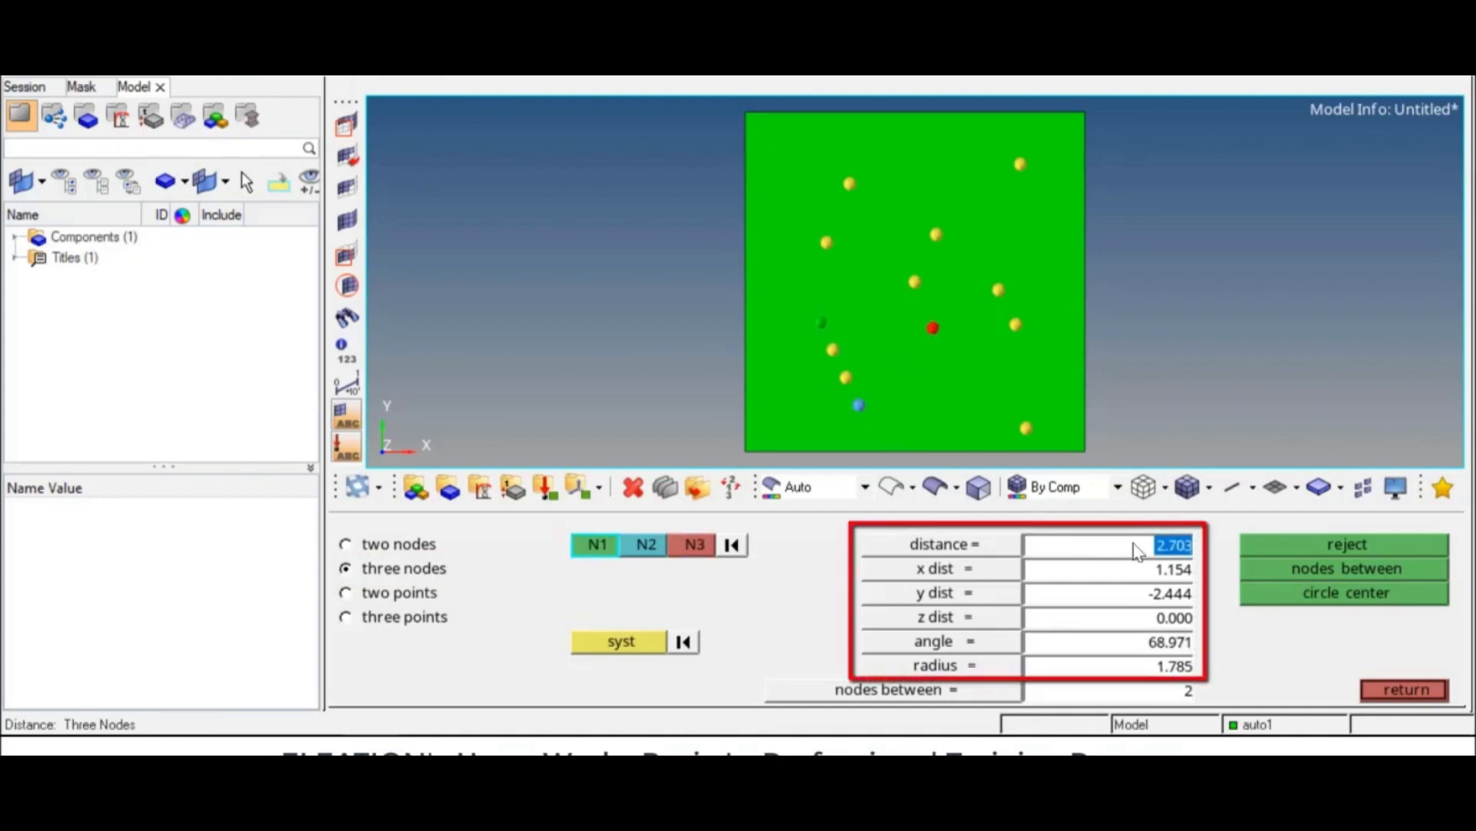
{"action": "left_click", "coordinate": [1176, 645]}
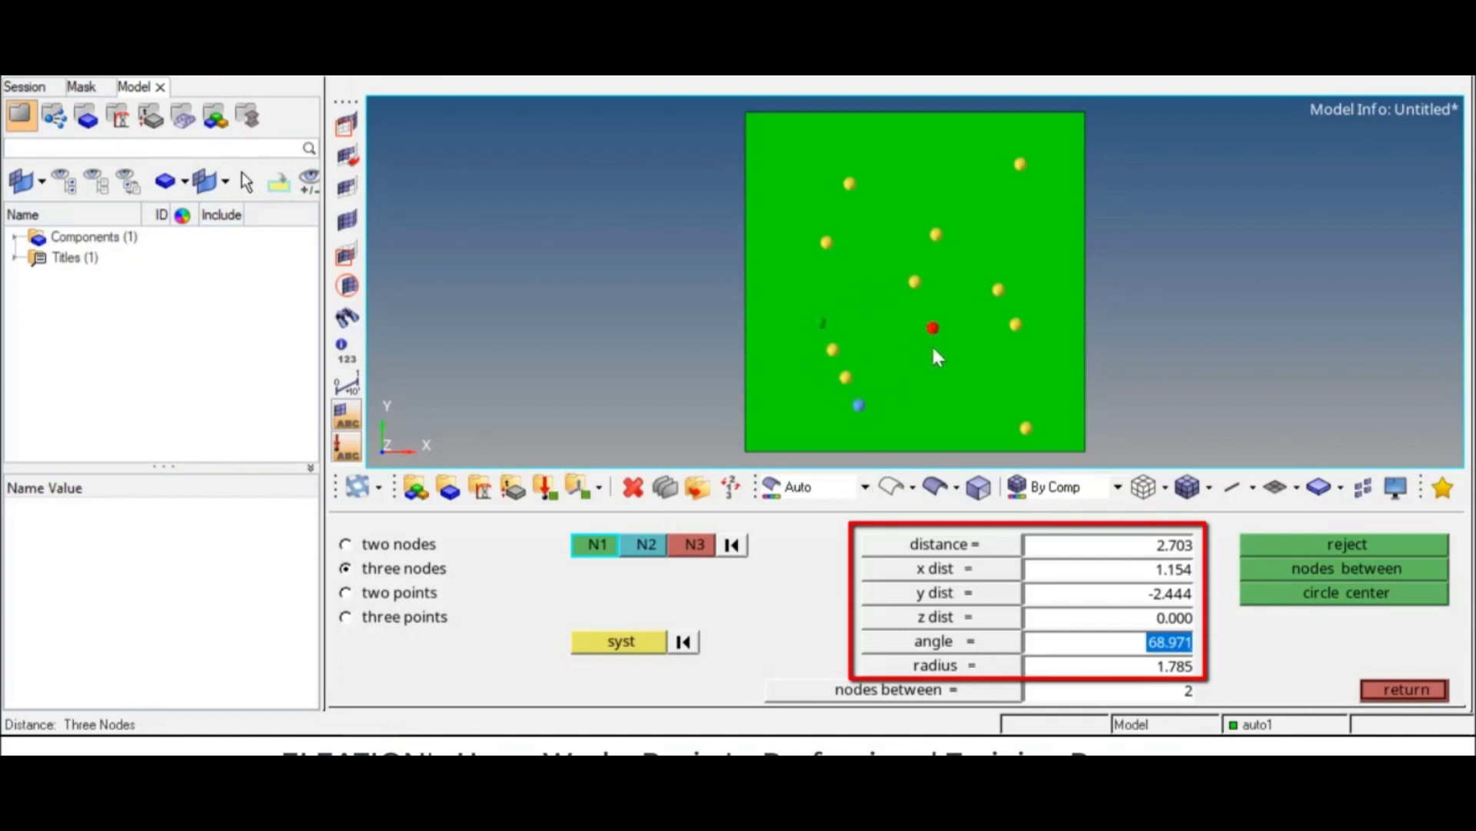
{"action": "left_click", "coordinate": [1189, 692]}
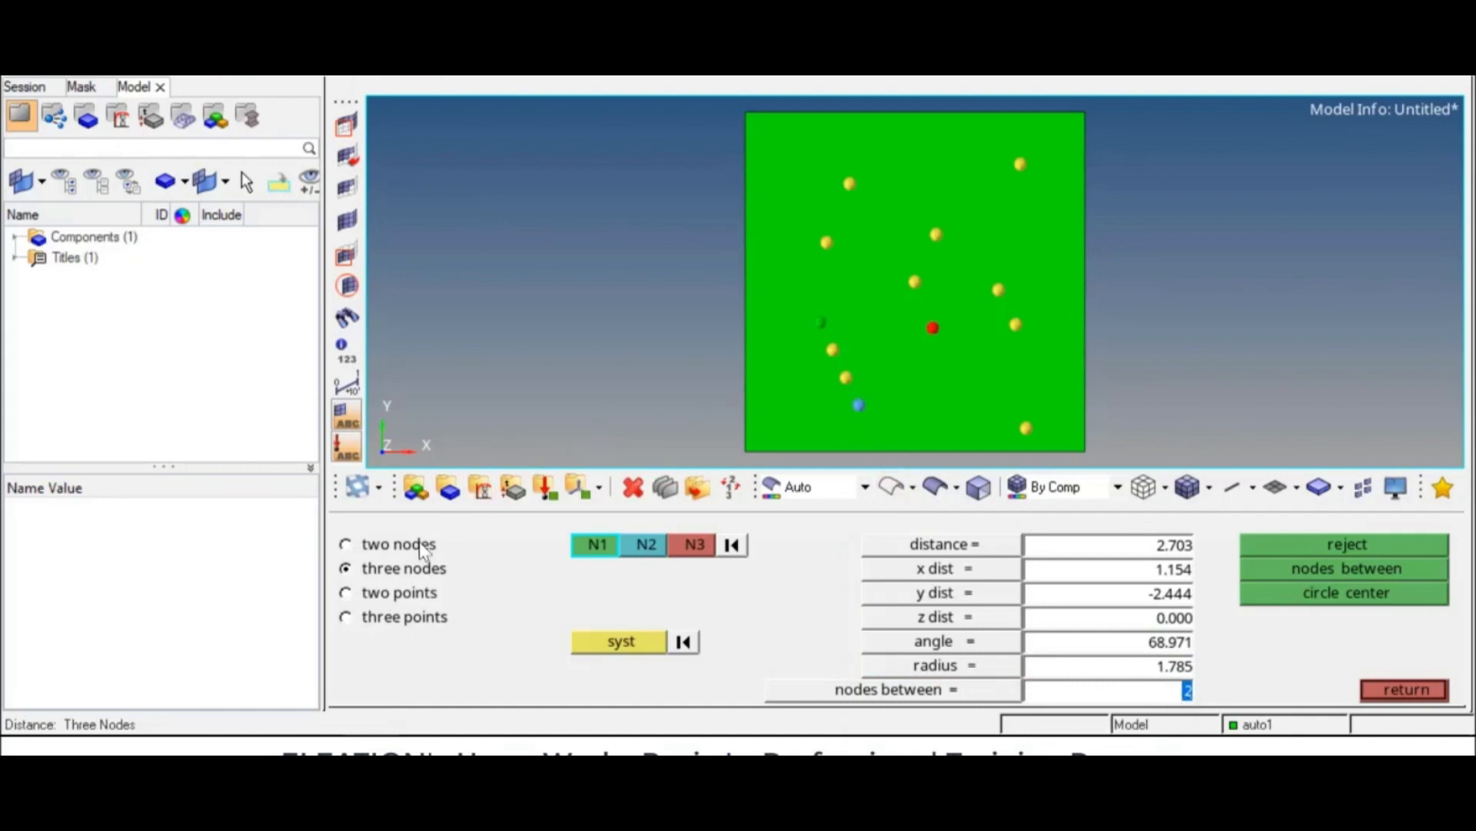
{"action": "left_click", "coordinate": [399, 595]}
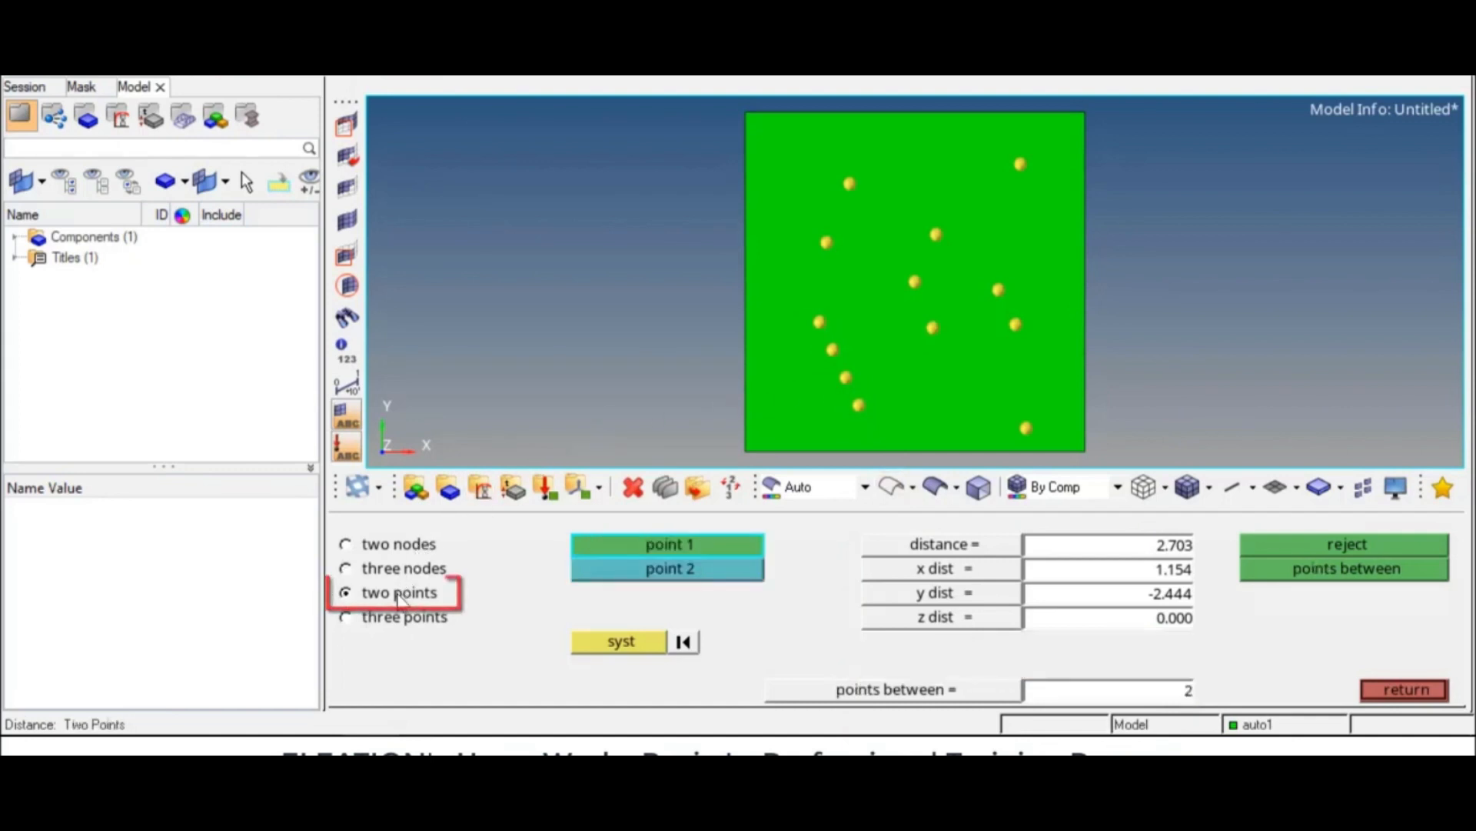
{"action": "left_click", "coordinate": [432, 623]}
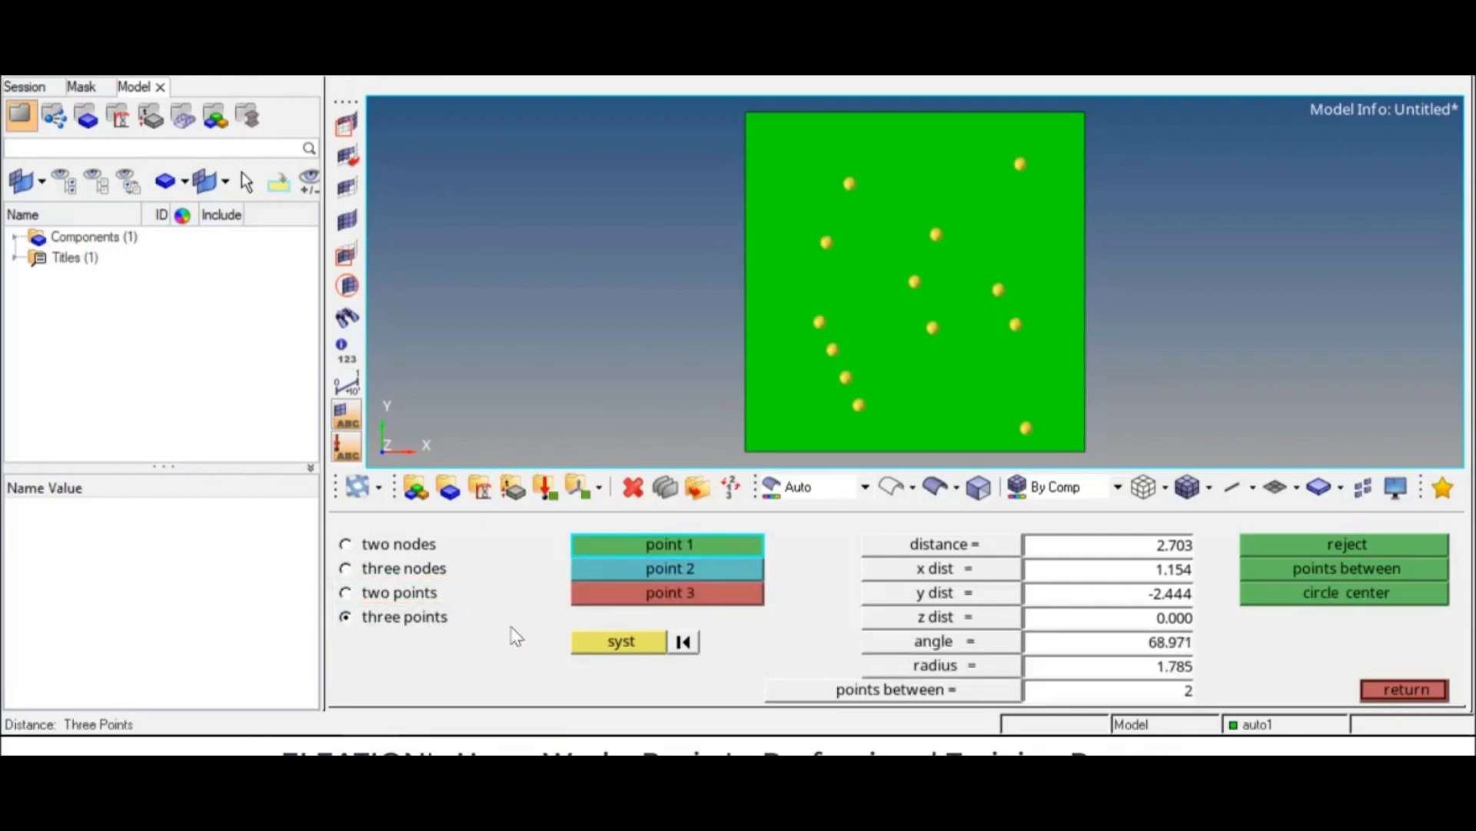
{"action": "left_click", "coordinate": [1373, 688]}
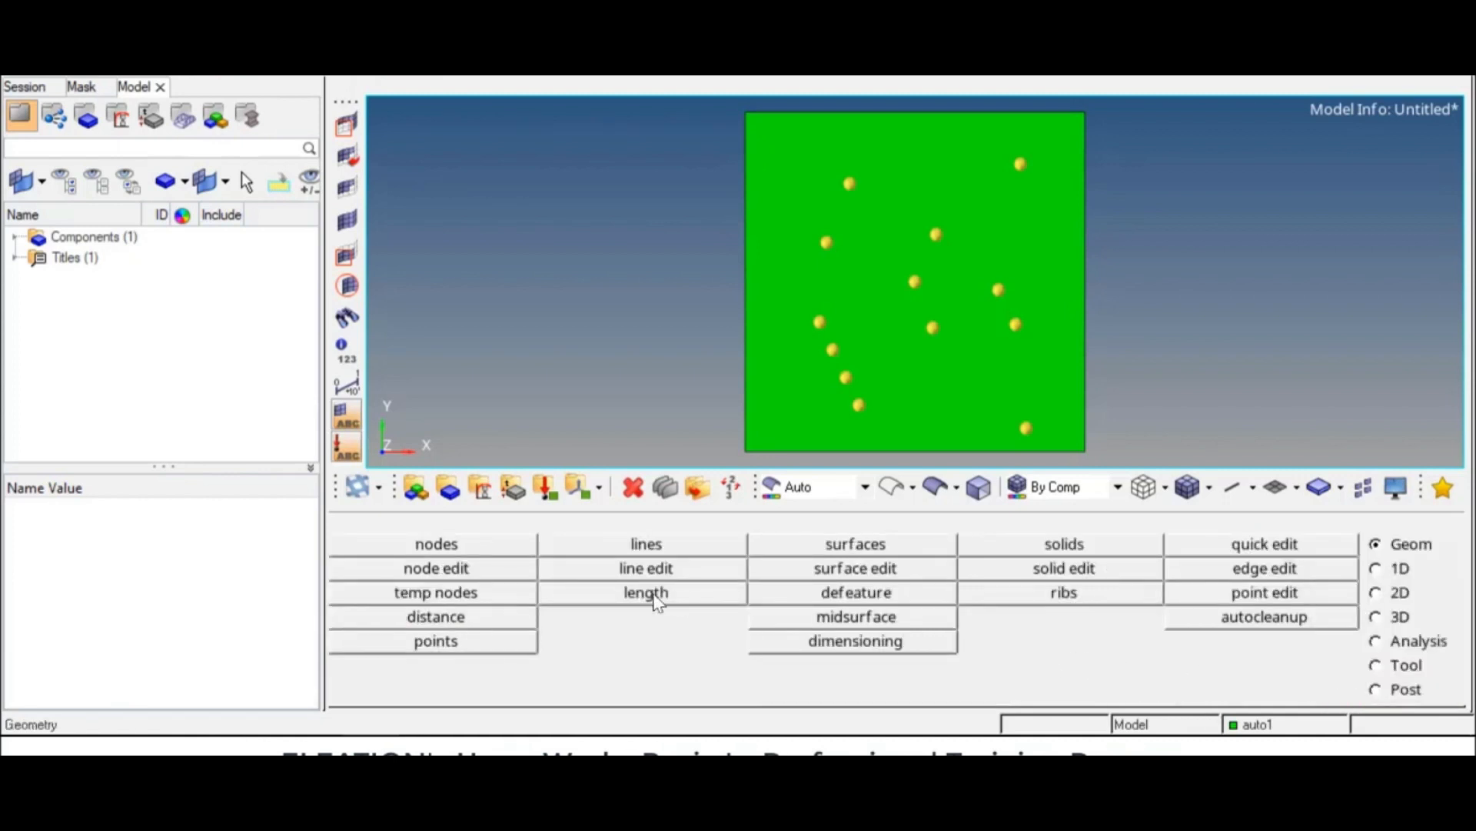
Step: Create a line by coordinates from the start point 0, 0, 0 to the end point 10, 0, 0
{"action": "left_click", "coordinate": [680, 546]}
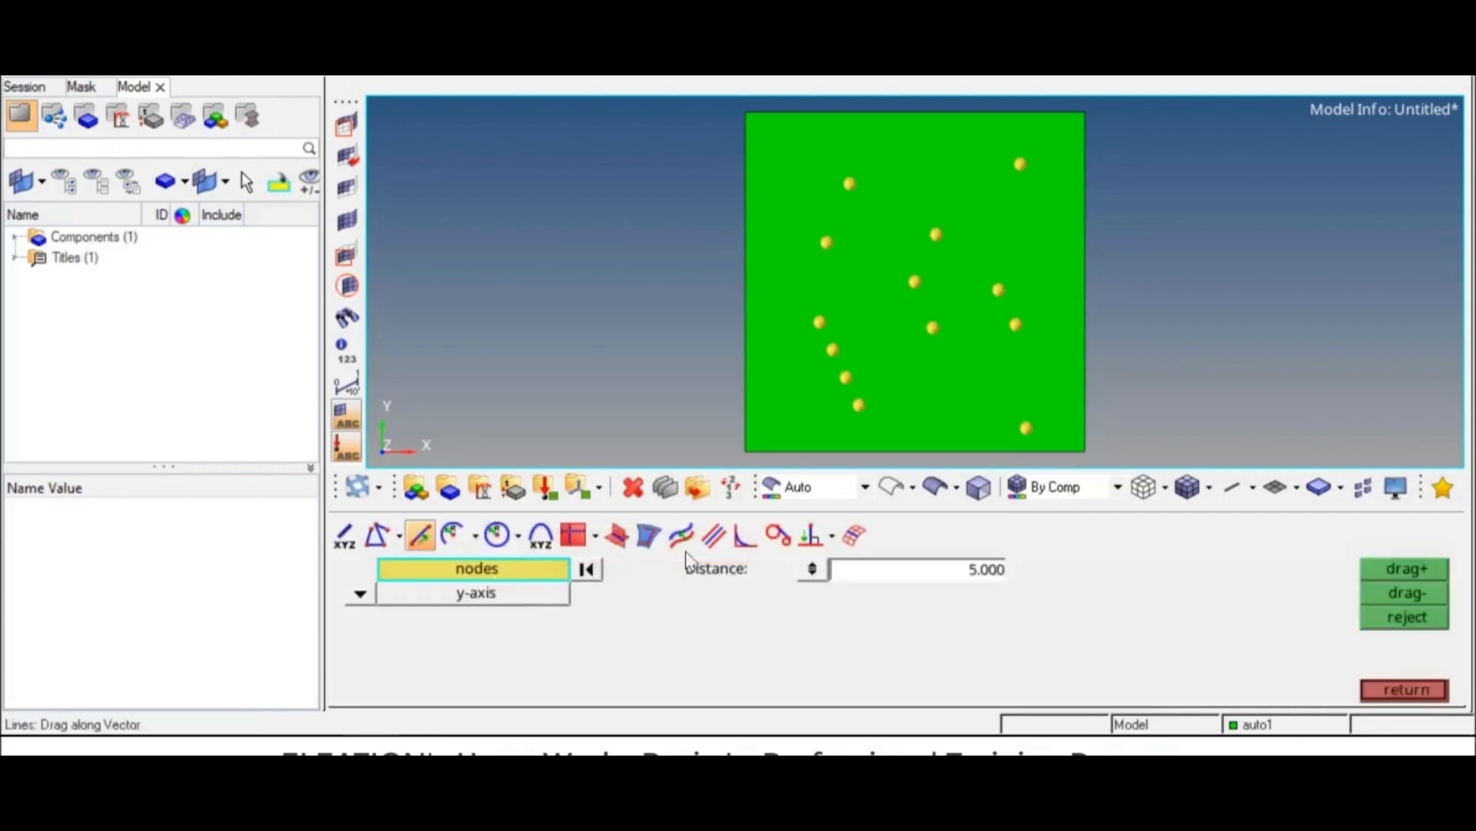
{"action": "left_click", "coordinate": [344, 534]}
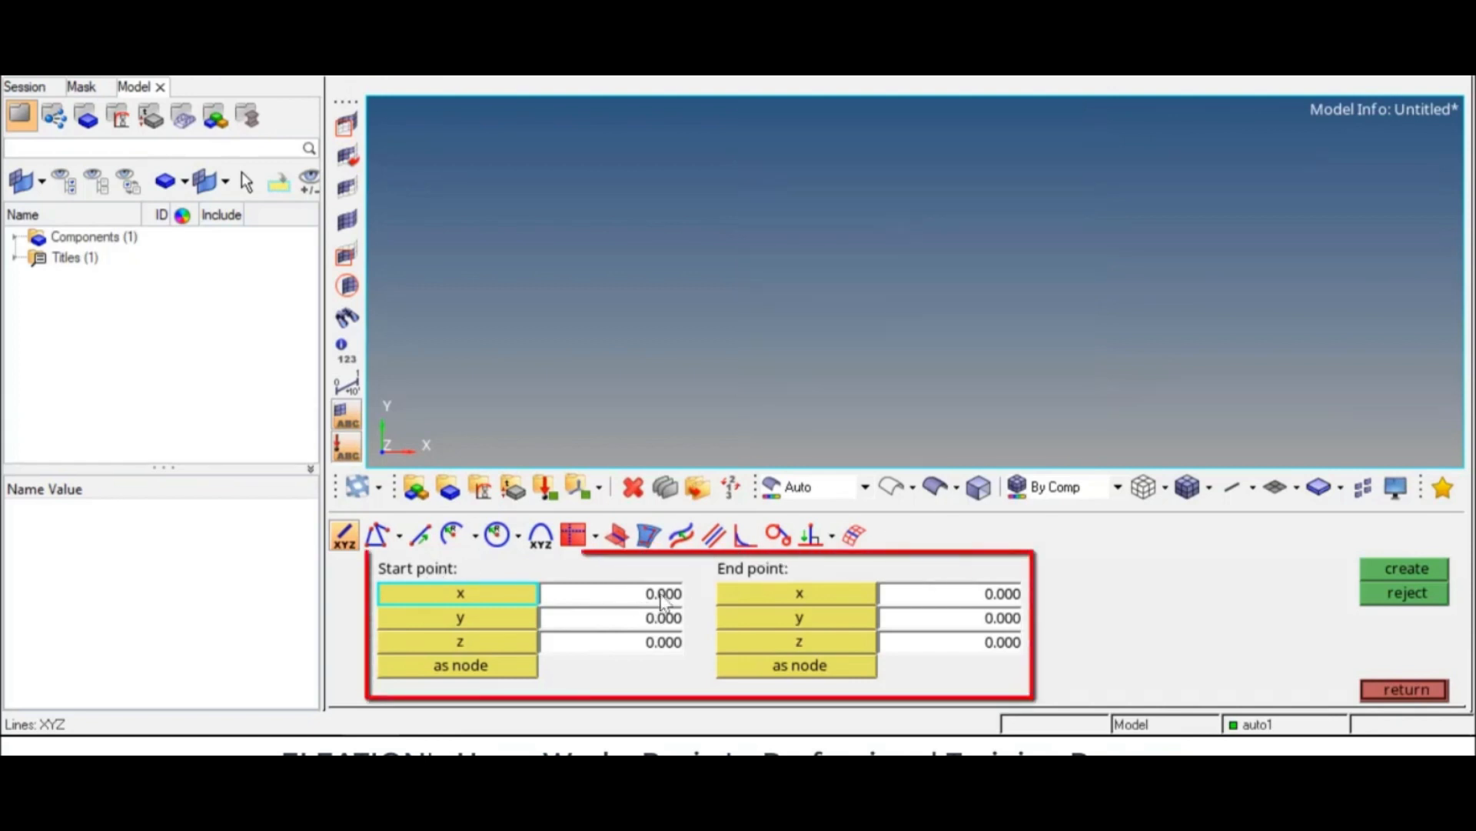
{"action": "left_click", "coordinate": [663, 594]}
{"action": "left_click", "coordinate": [663, 617]}
{"action": "left_click", "coordinate": [663, 642]}
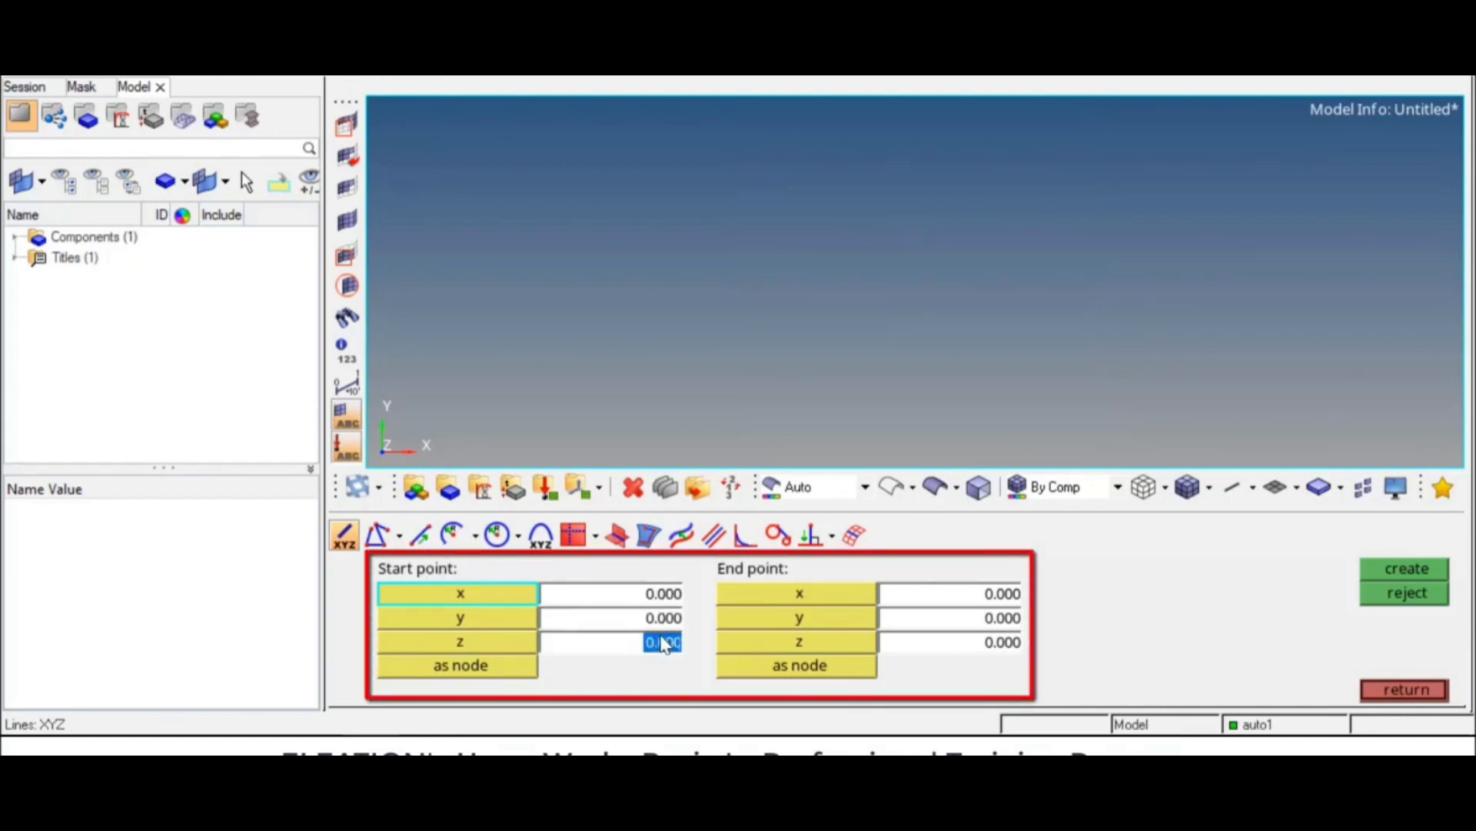
{"action": "left_click", "coordinate": [981, 594]}
{"action": "key", "text": "BackSpace"}
{"action": "type", "text": "10"}
{"action": "key", "text": "Return"}
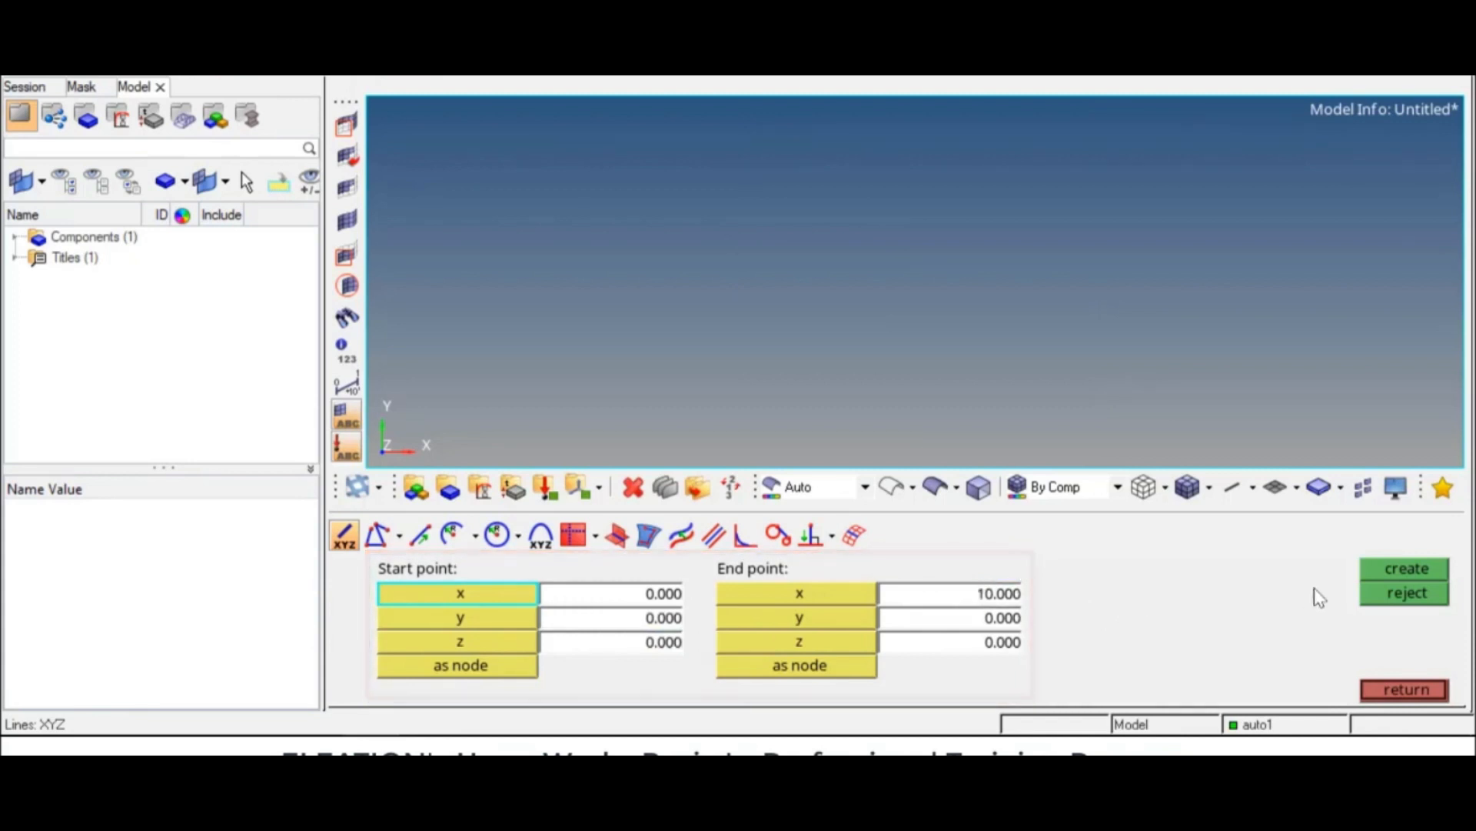
{"action": "left_click", "coordinate": [1388, 581]}
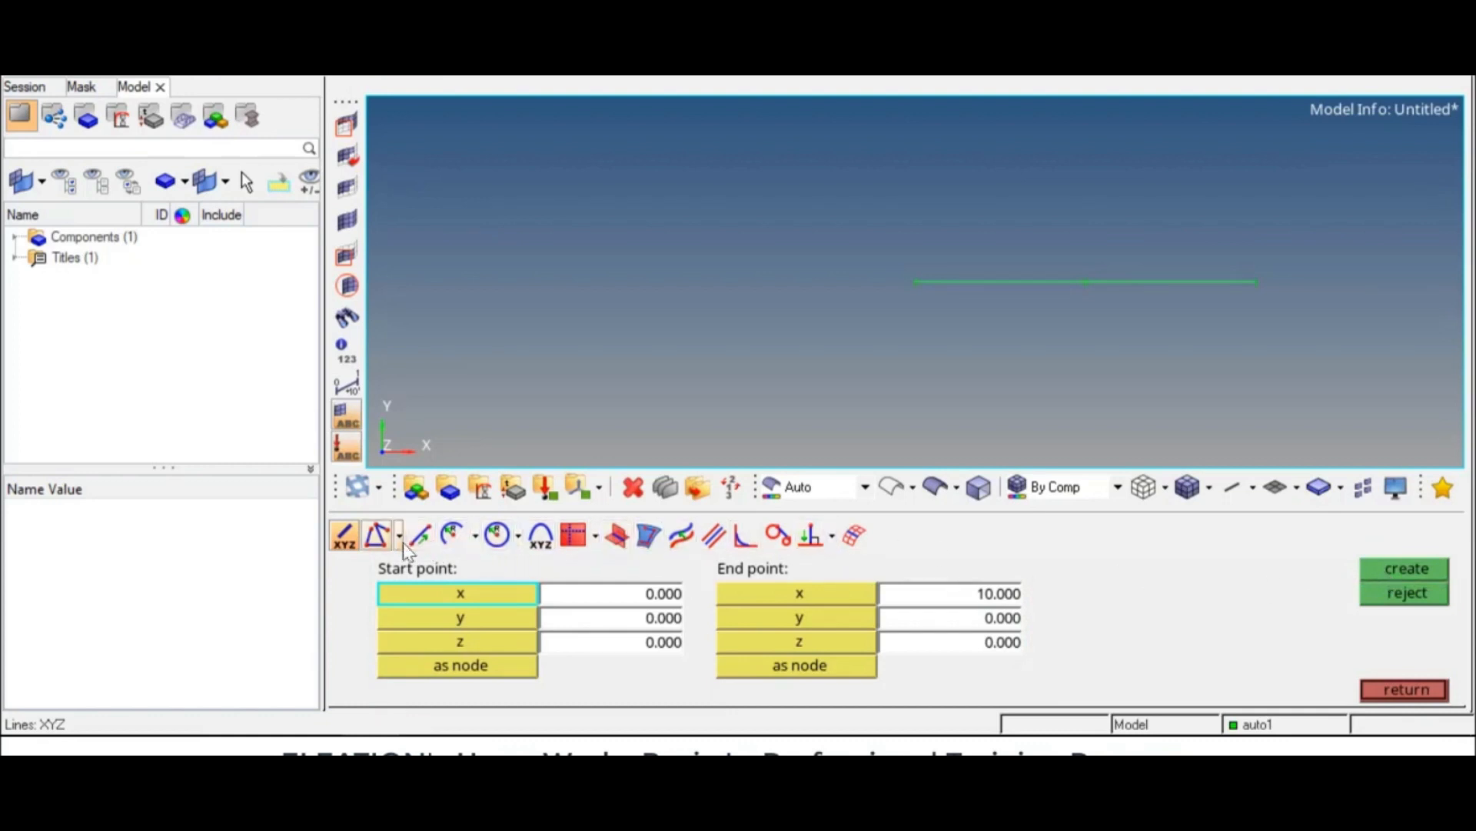
Step: Create a linear nodes line zigzagging through seven nodes from the far left node to the right edge node, and reject it
{"action": "left_click", "coordinate": [379, 536]}
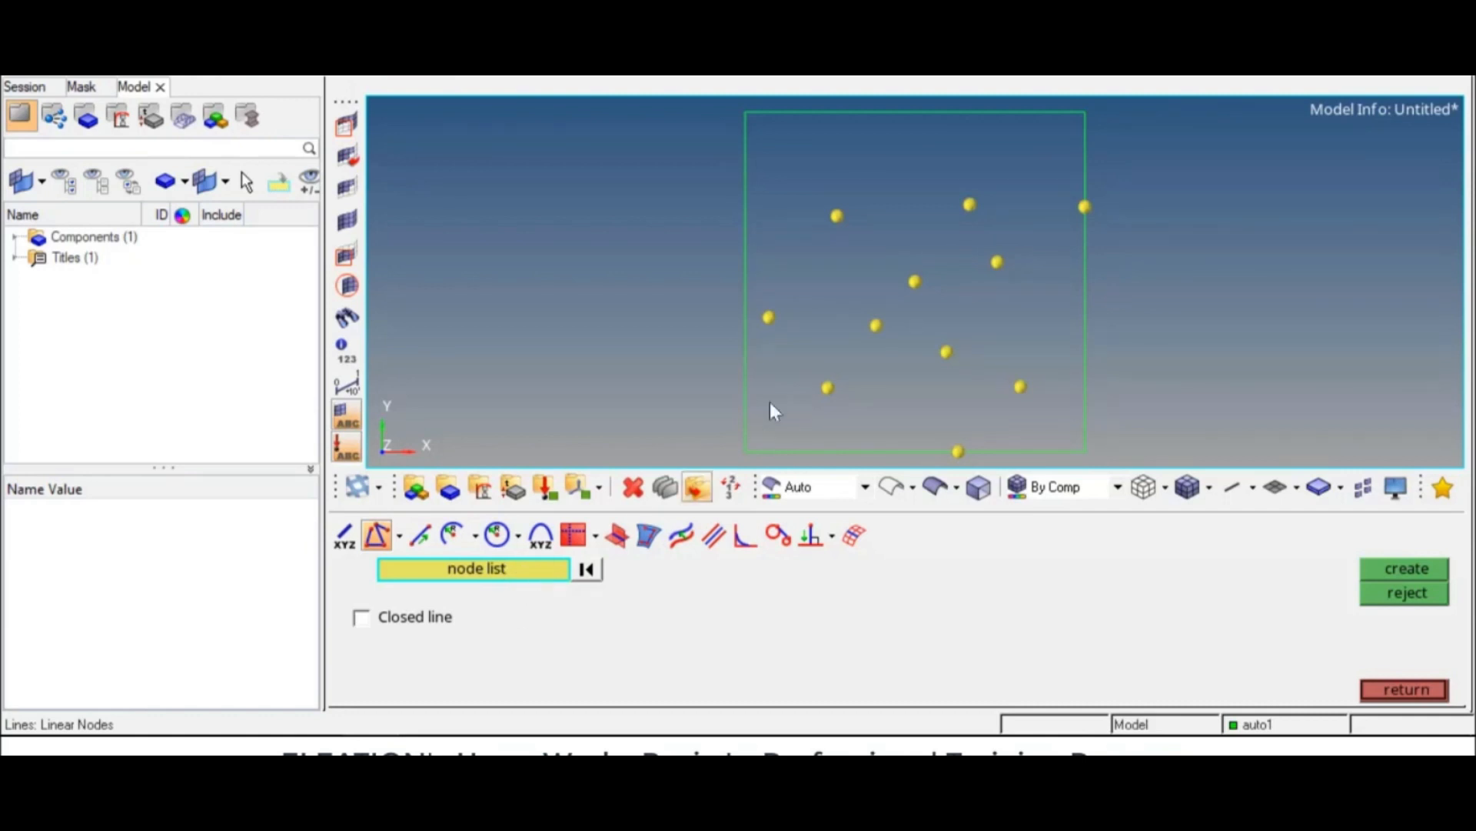
{"action": "left_click", "coordinate": [770, 317]}
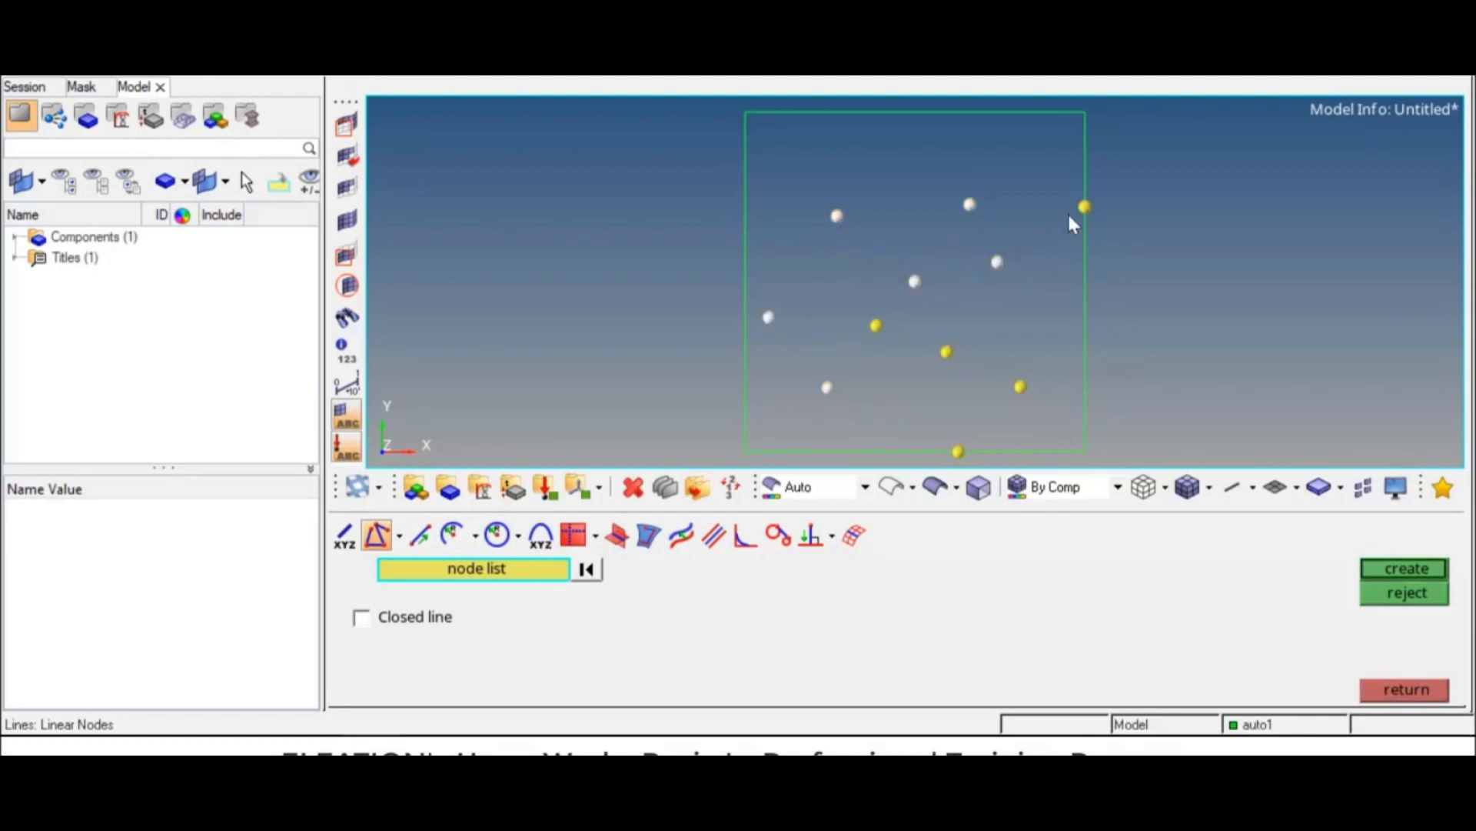
{"action": "left_click", "coordinate": [1374, 575]}
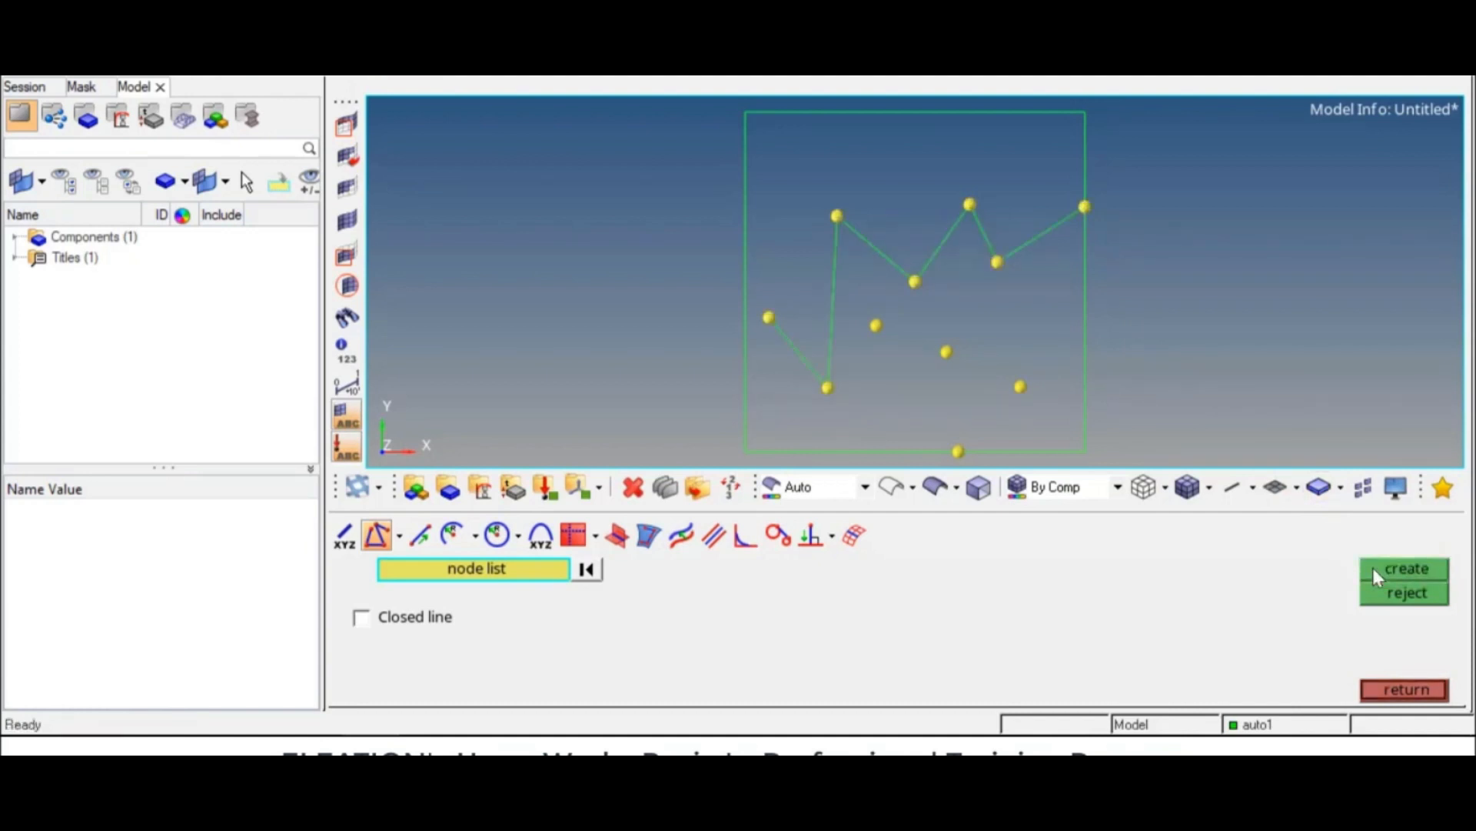
{"action": "left_click", "coordinate": [1384, 598]}
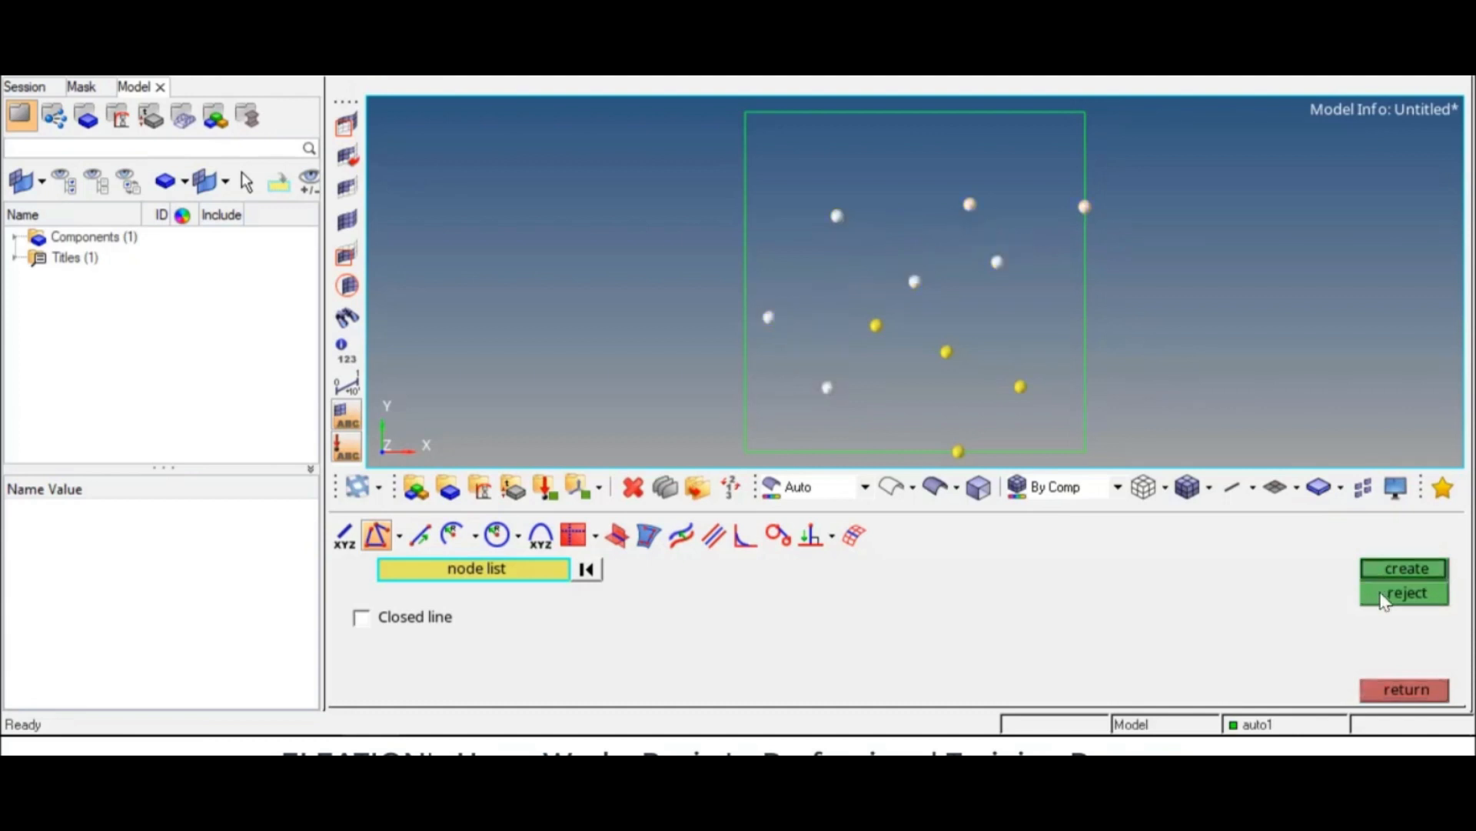
Step: Create a standard nodes line through the same seven selected nodes, and reject it
{"action": "left_click", "coordinate": [399, 535]}
{"action": "left_click", "coordinate": [425, 601]}
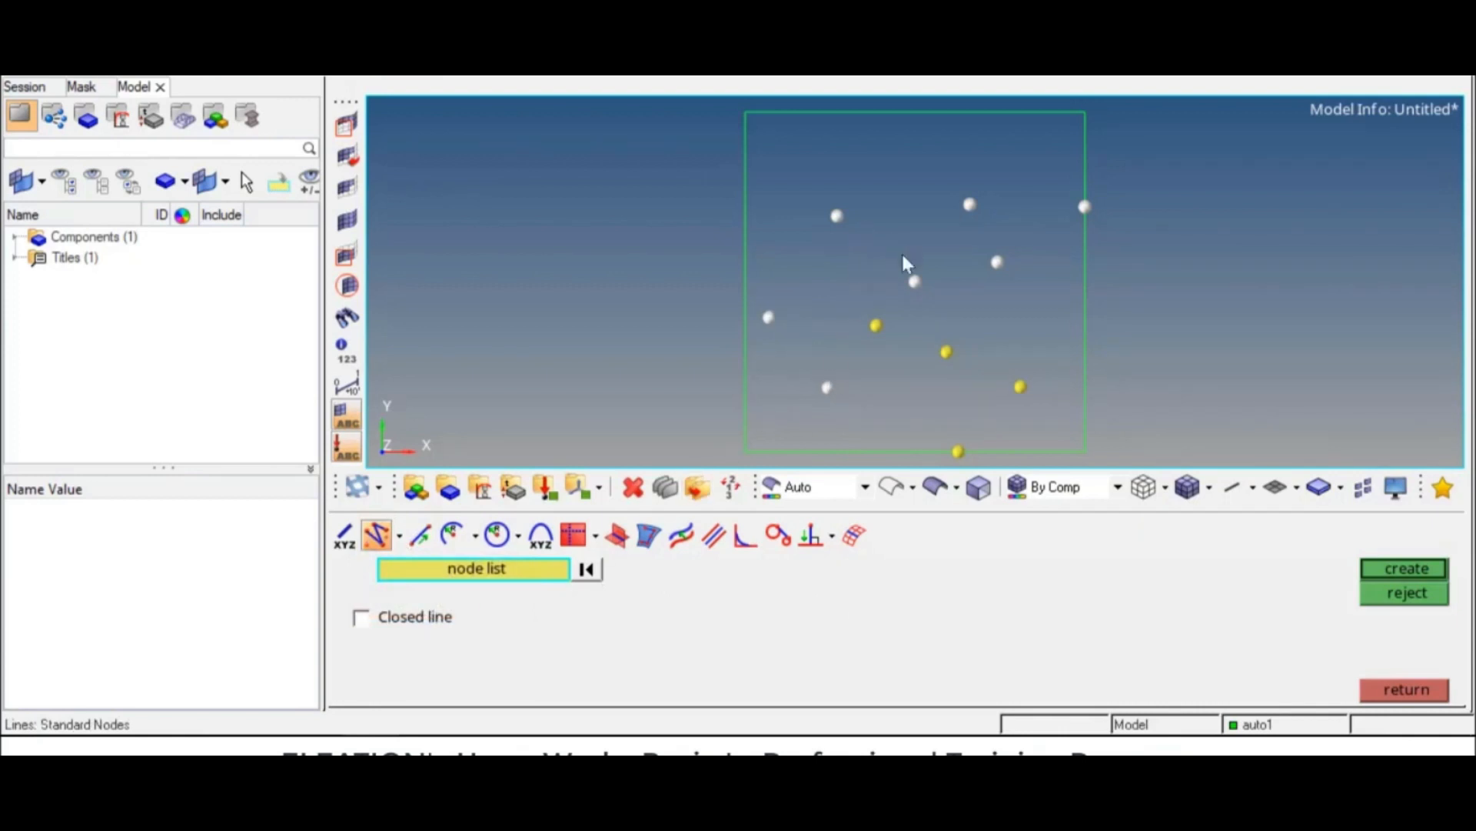
{"action": "left_click", "coordinate": [1373, 569]}
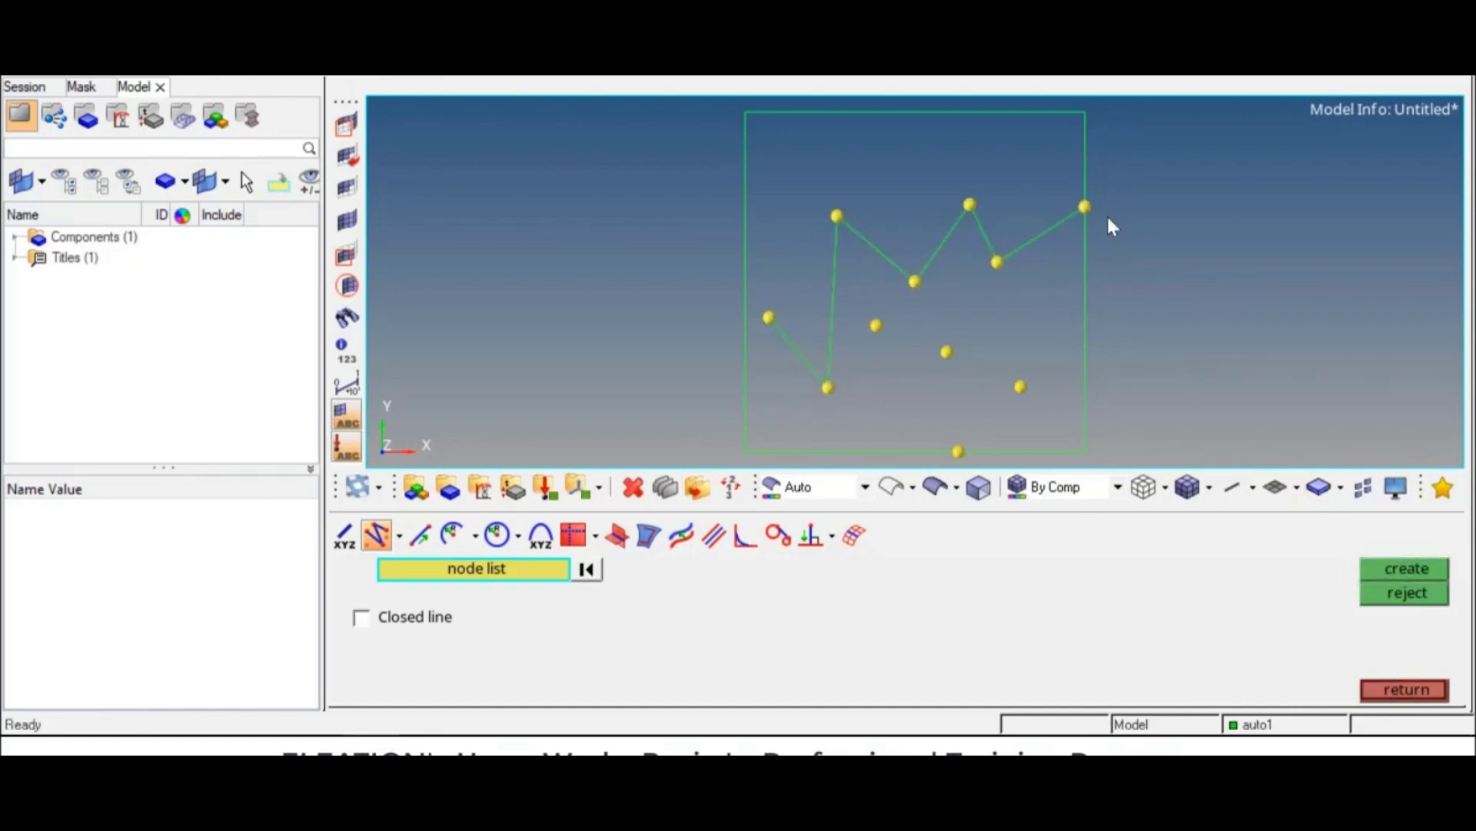
{"action": "left_click", "coordinate": [1384, 597]}
Step: Create a smooth nodes line through the seven selected nodes with free start and end slopes, and reject it
{"action": "left_click", "coordinate": [399, 536]}
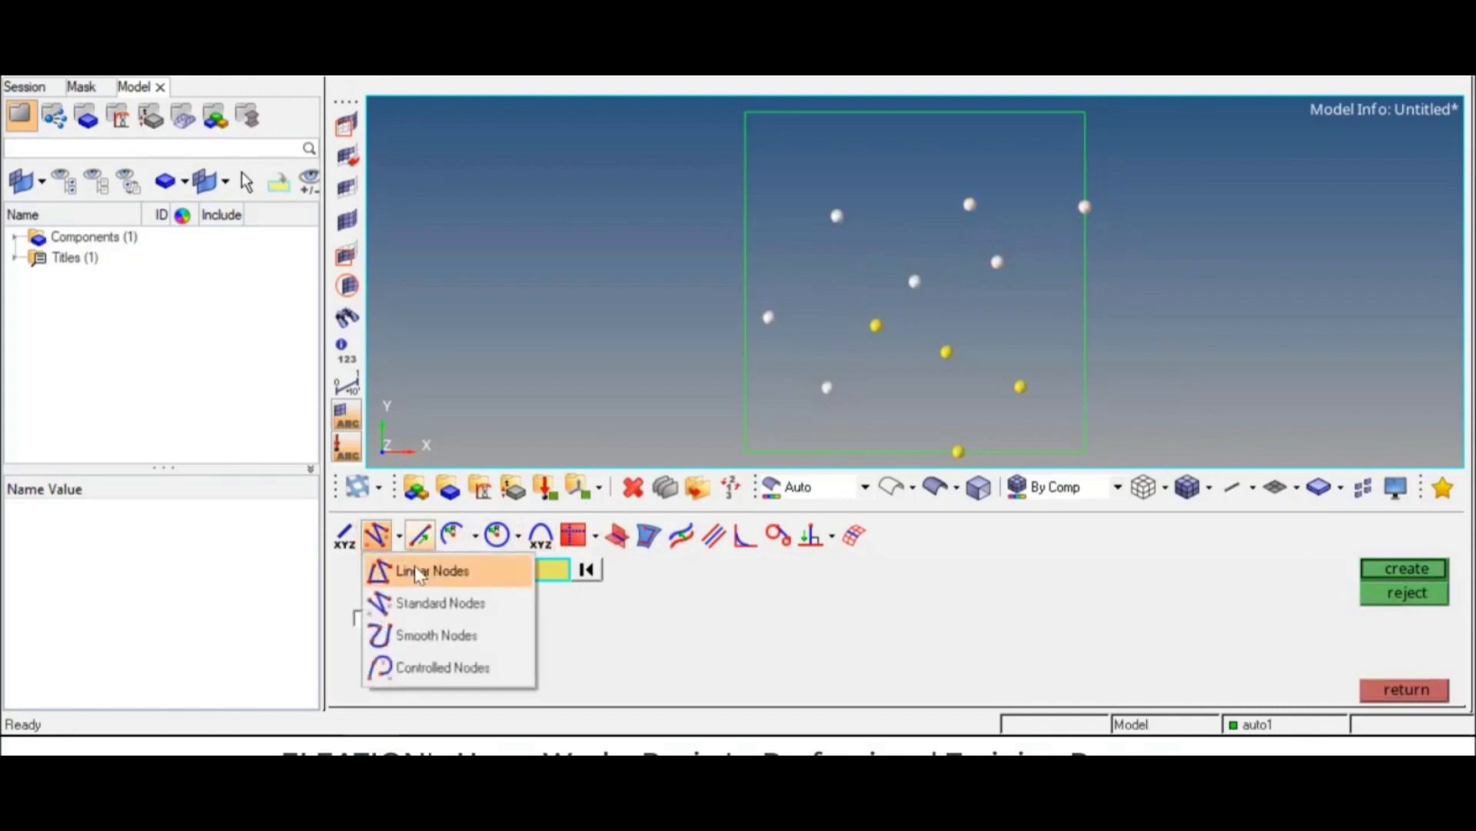
{"action": "left_click", "coordinate": [436, 636]}
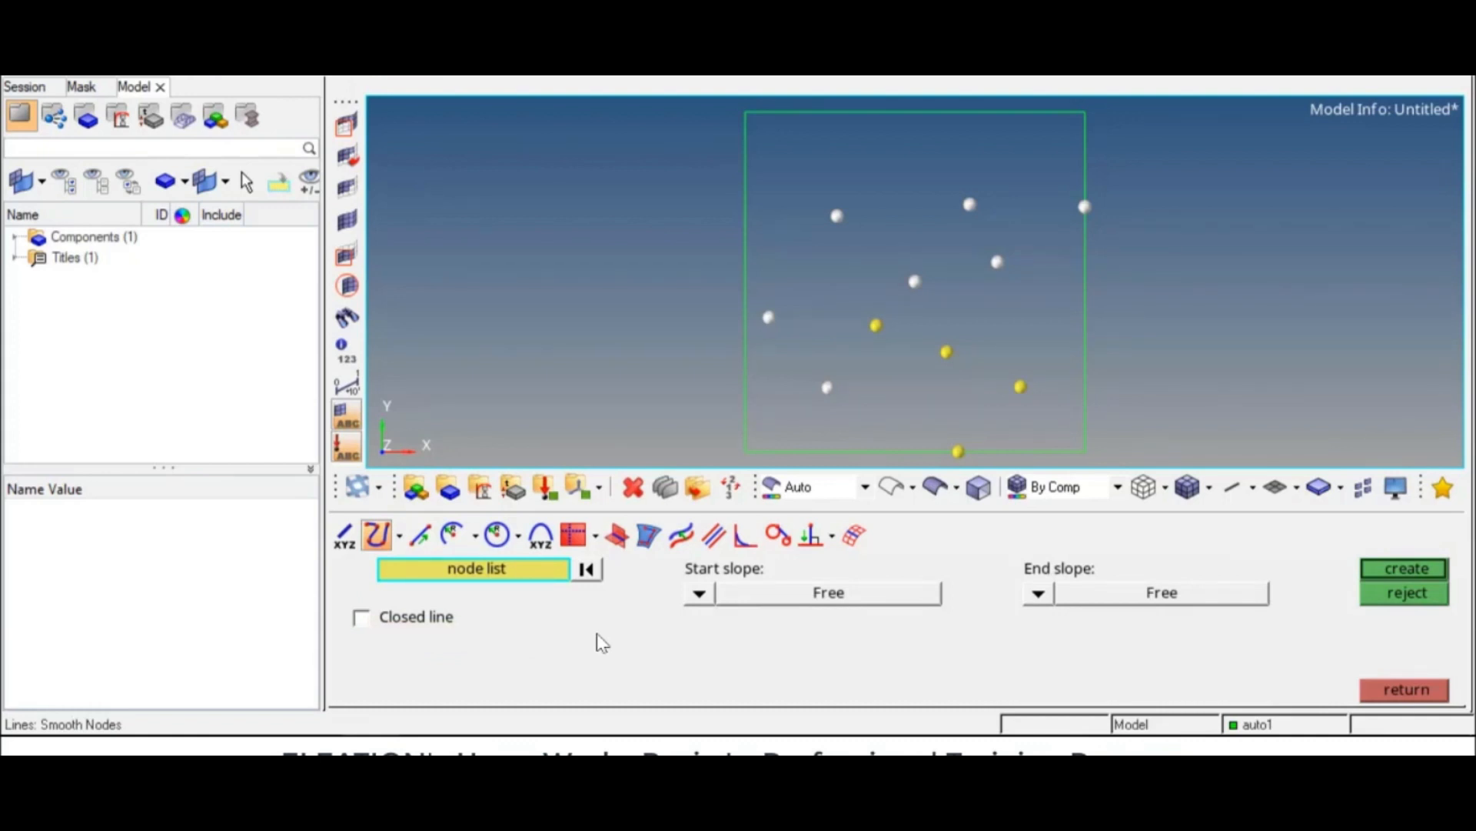
{"action": "left_click", "coordinate": [1390, 571]}
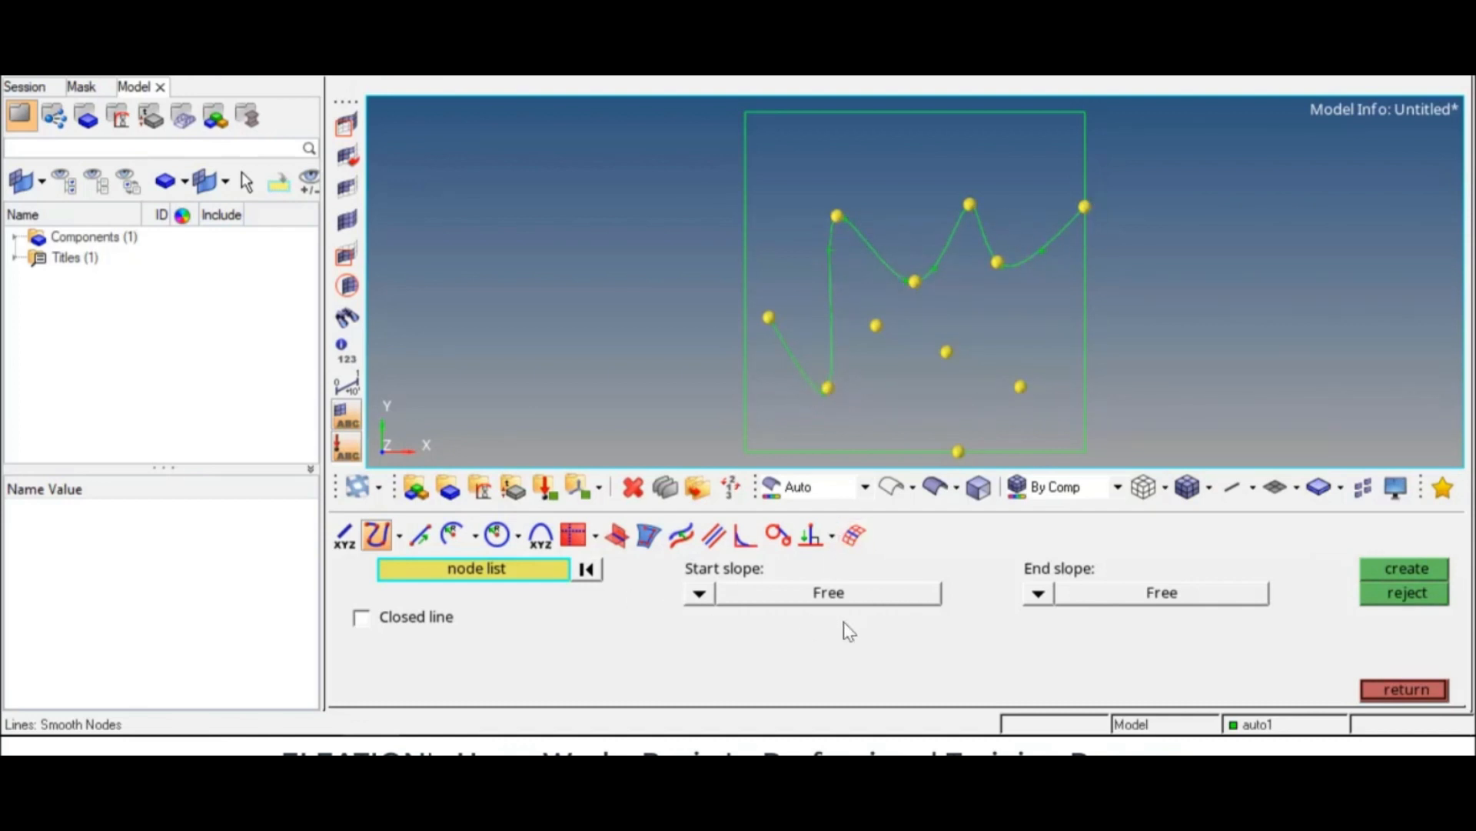
{"action": "left_click", "coordinate": [1406, 569]}
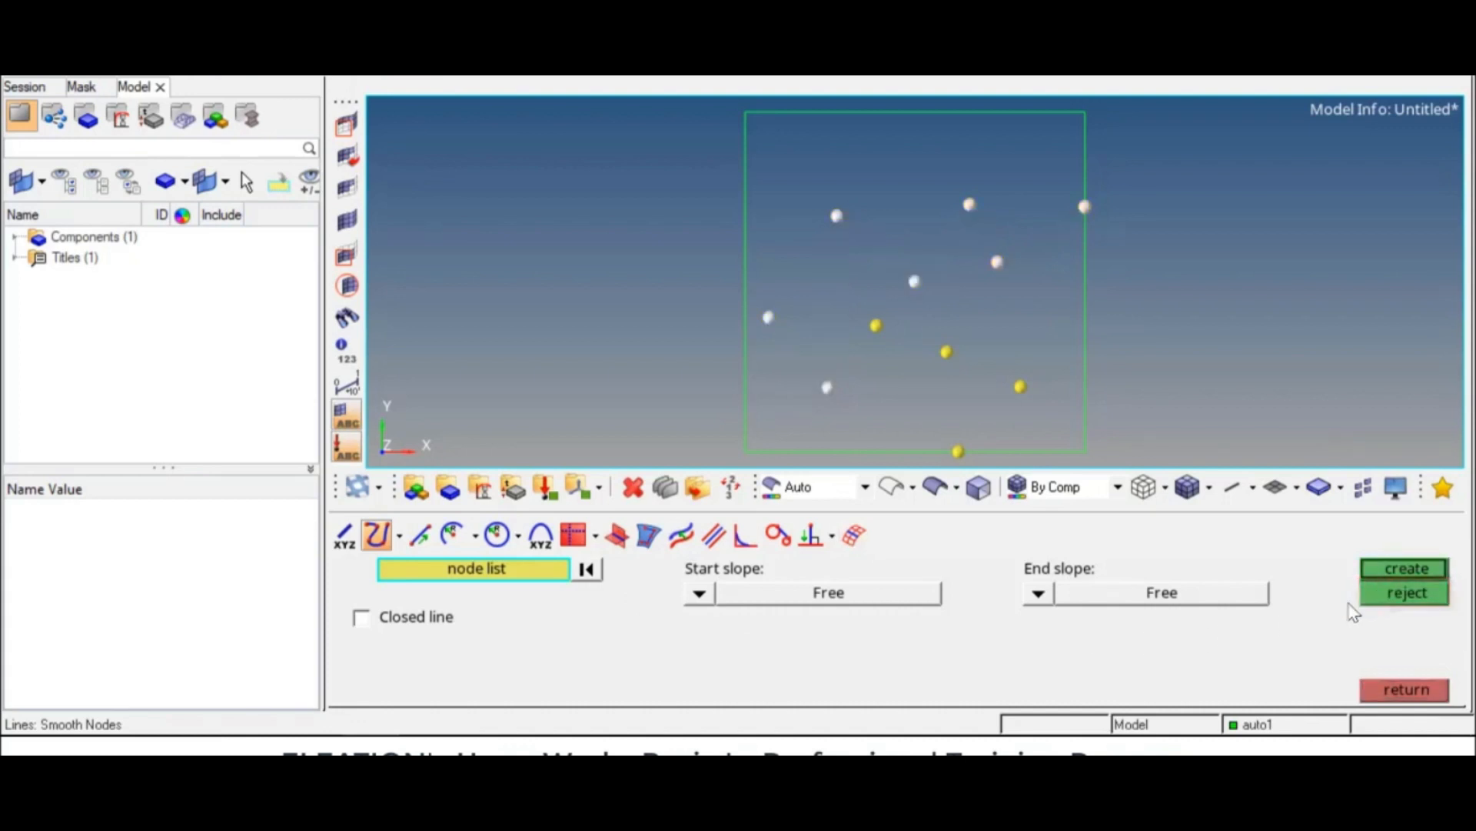
Step: Create a controlled nodes line through the seven selected nodes with break angle 10, aspect 5 and linear angle 80
{"action": "left_click", "coordinate": [399, 536]}
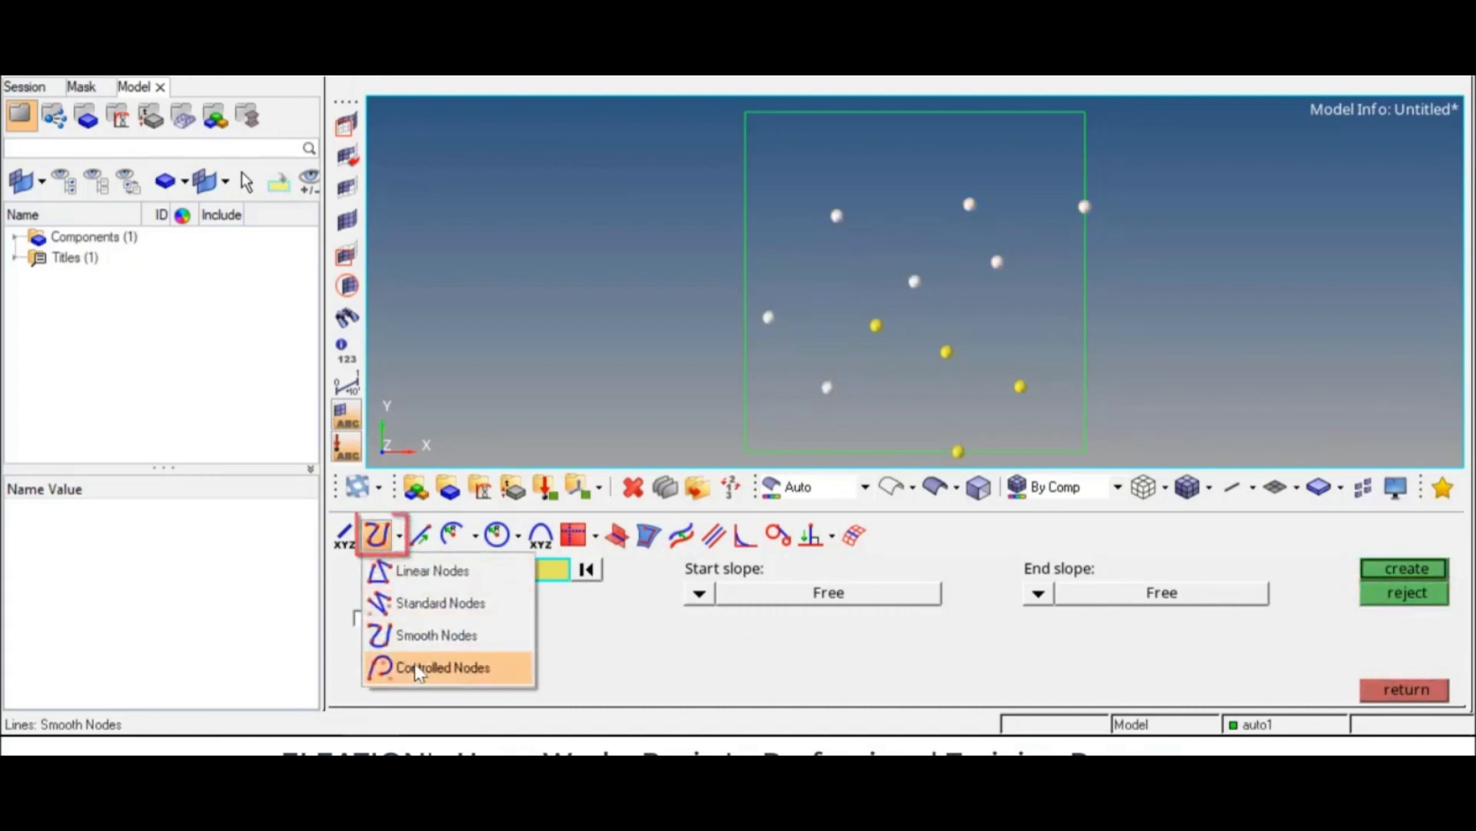
{"action": "left_click", "coordinate": [423, 667]}
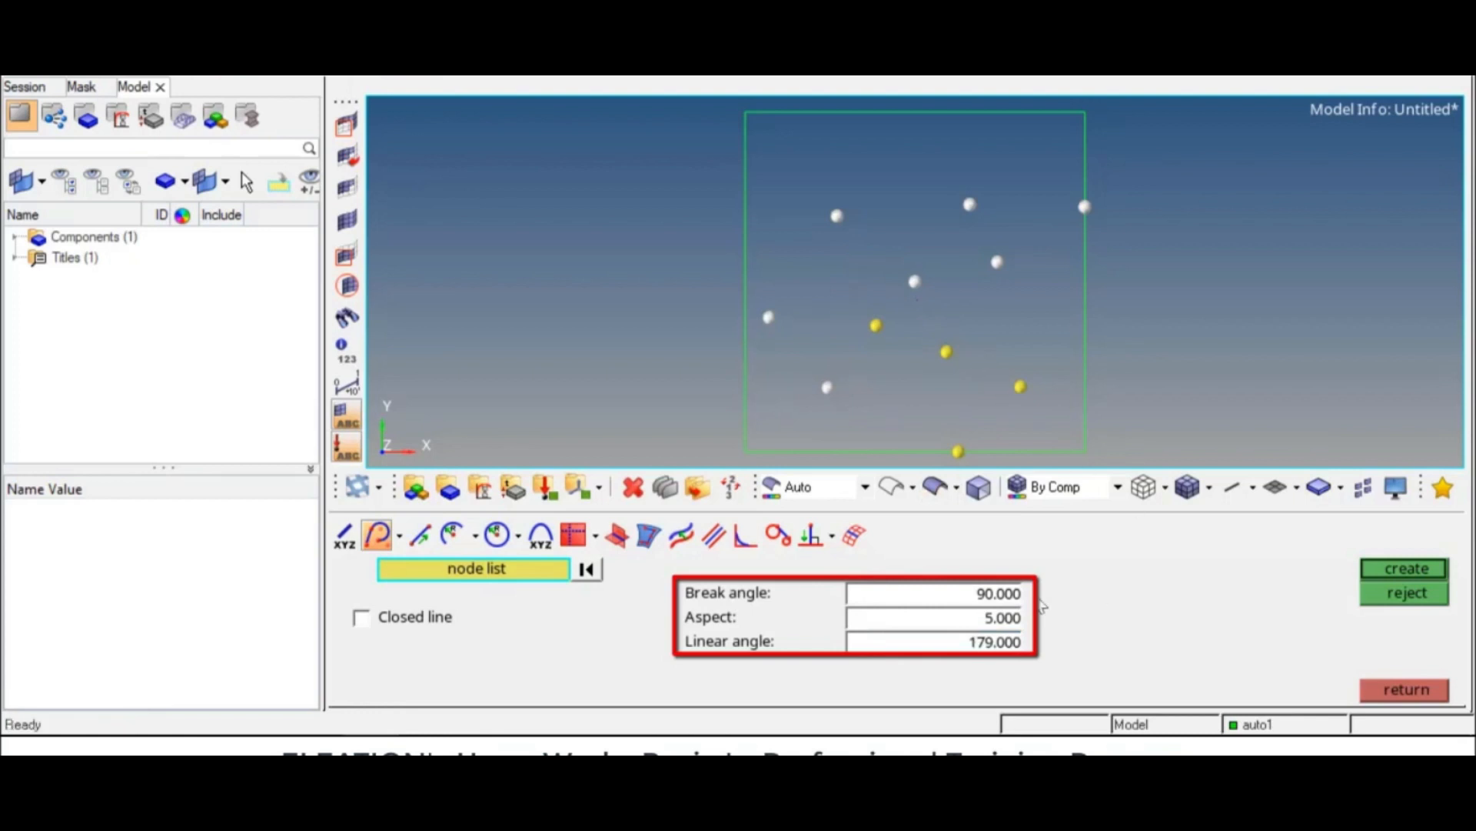
{"action": "left_click", "coordinate": [999, 601]}
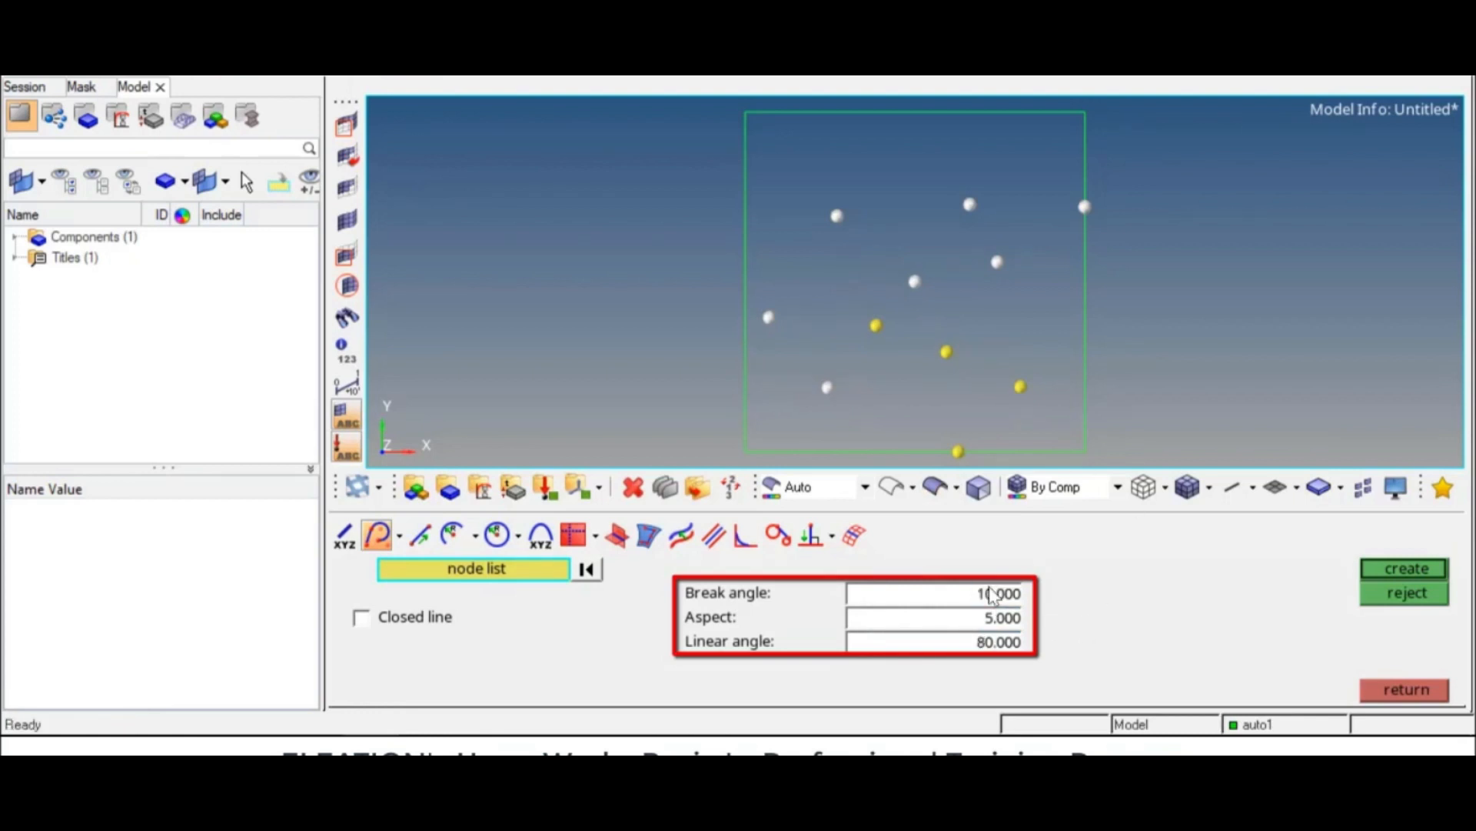
{"action": "left_click", "coordinate": [990, 596]}
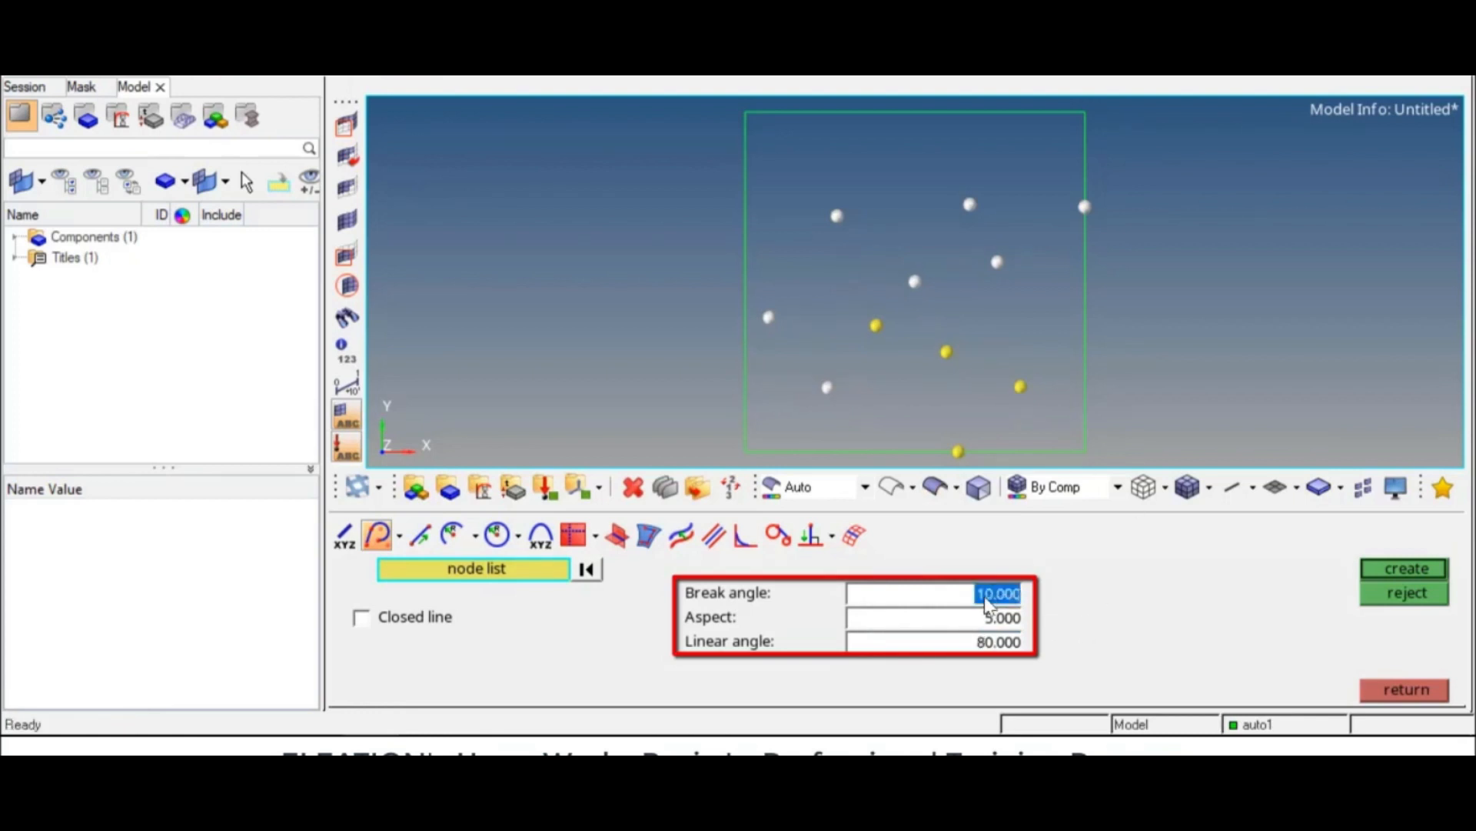
{"action": "left_click", "coordinate": [986, 643]}
{"action": "left_click", "coordinate": [1383, 573]}
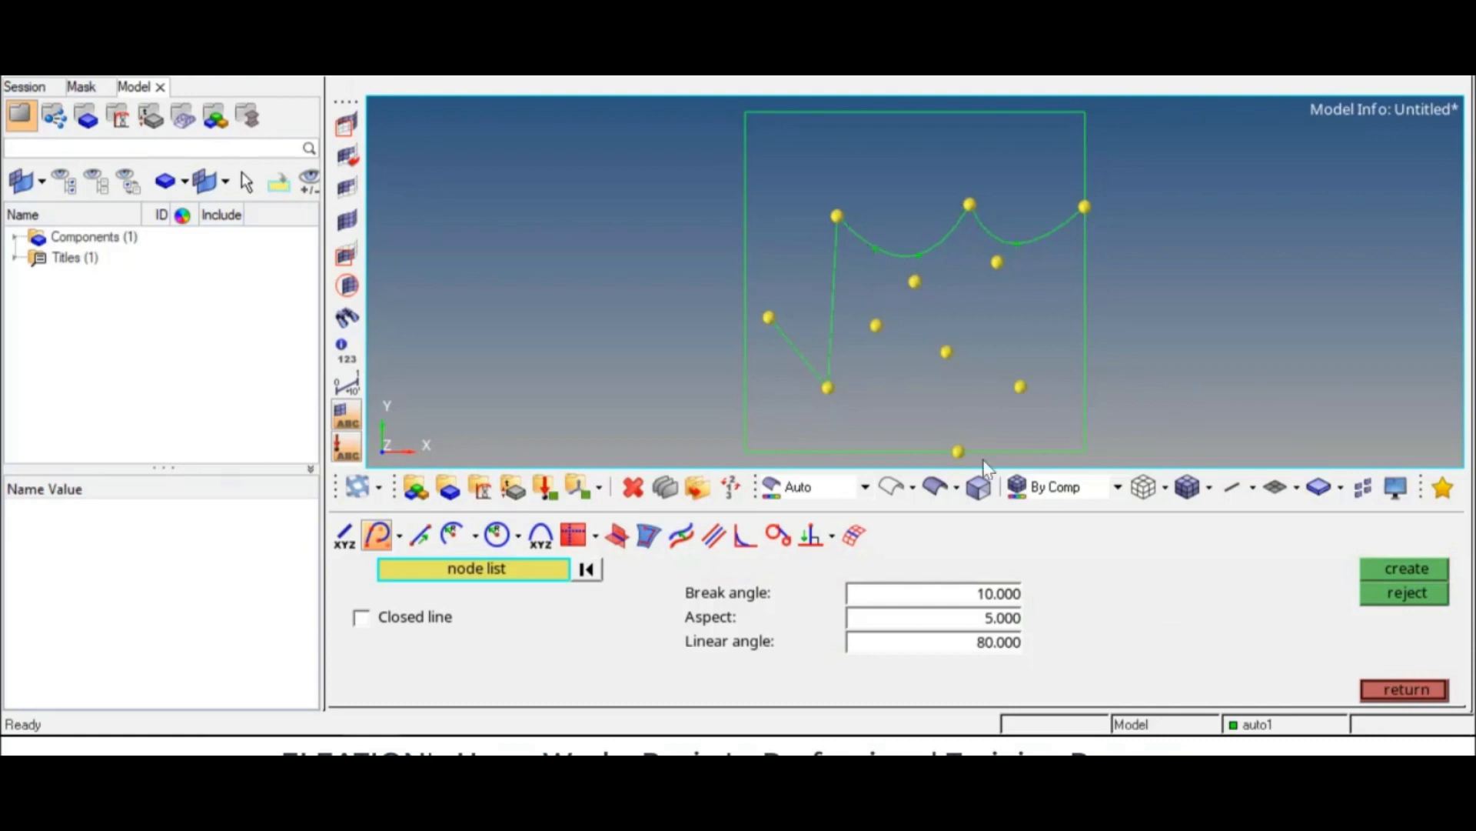
Step: Create lines 5 long along the x-axis by dragging the lower central node in the positive direction and the lower right node in the negative direction
{"action": "left_click", "coordinate": [421, 537]}
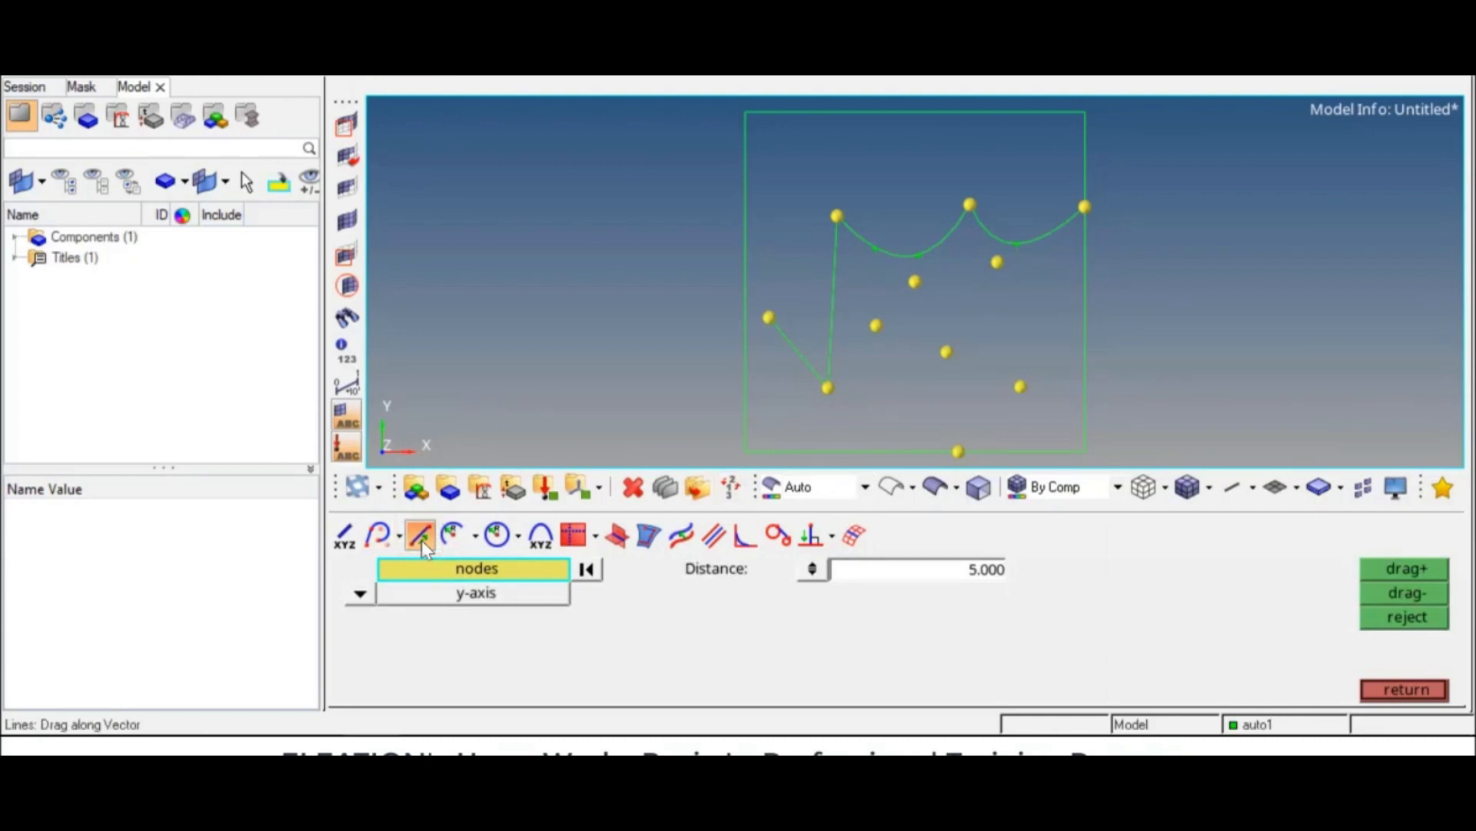
{"action": "left_click", "coordinate": [951, 354]}
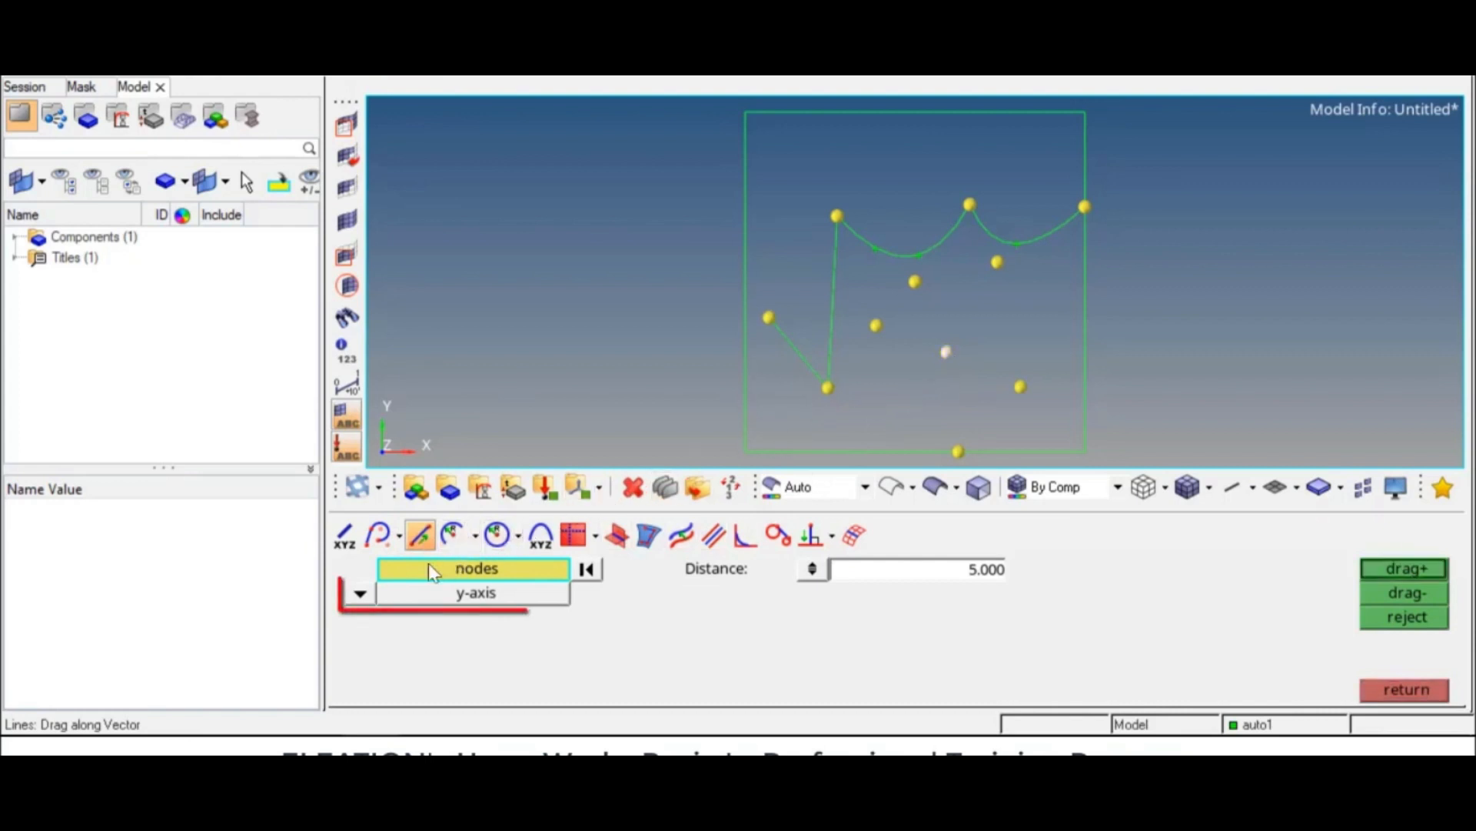
{"action": "left_click", "coordinate": [360, 595]}
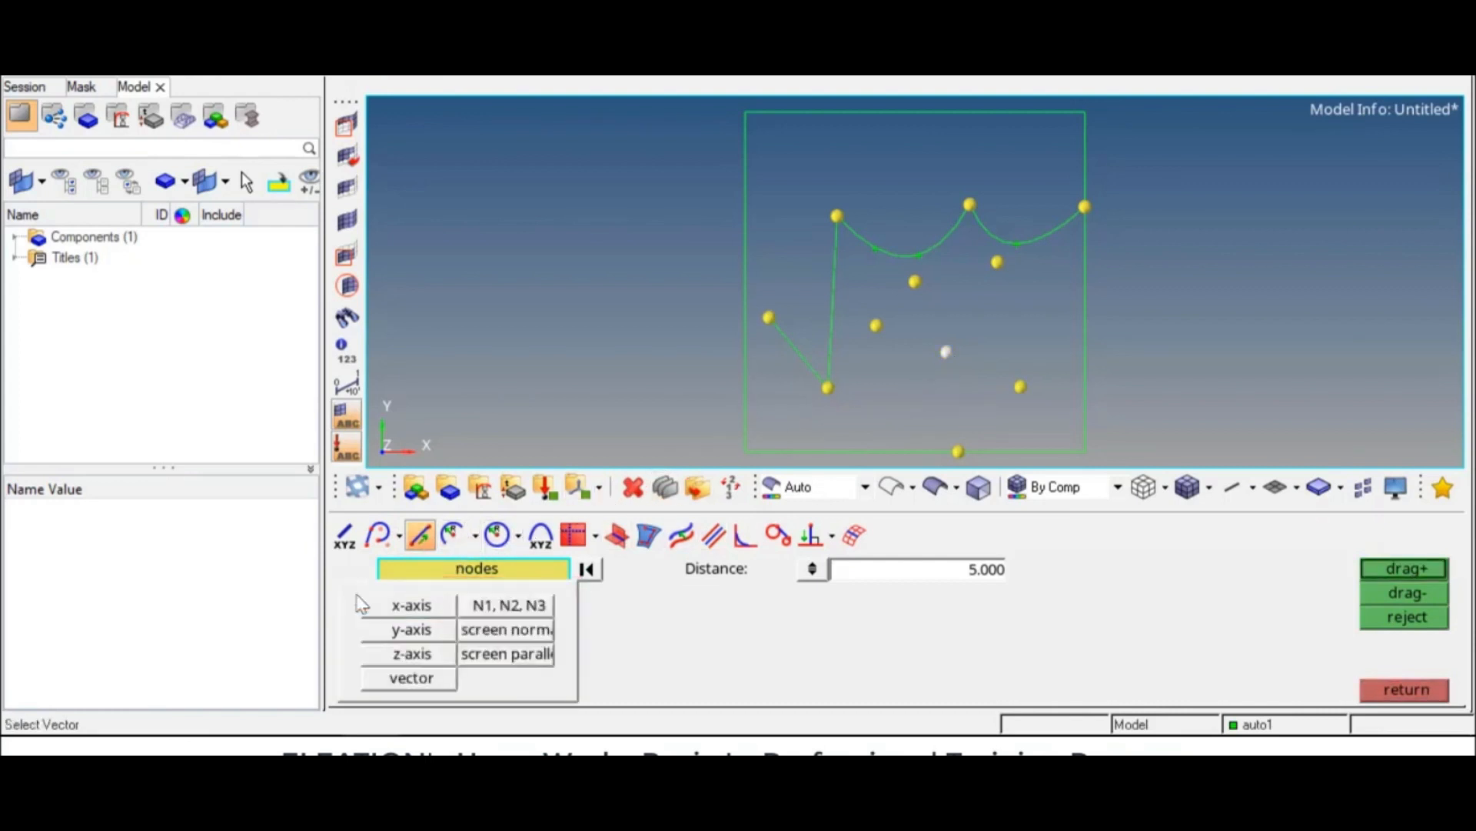
{"action": "left_click", "coordinate": [416, 606]}
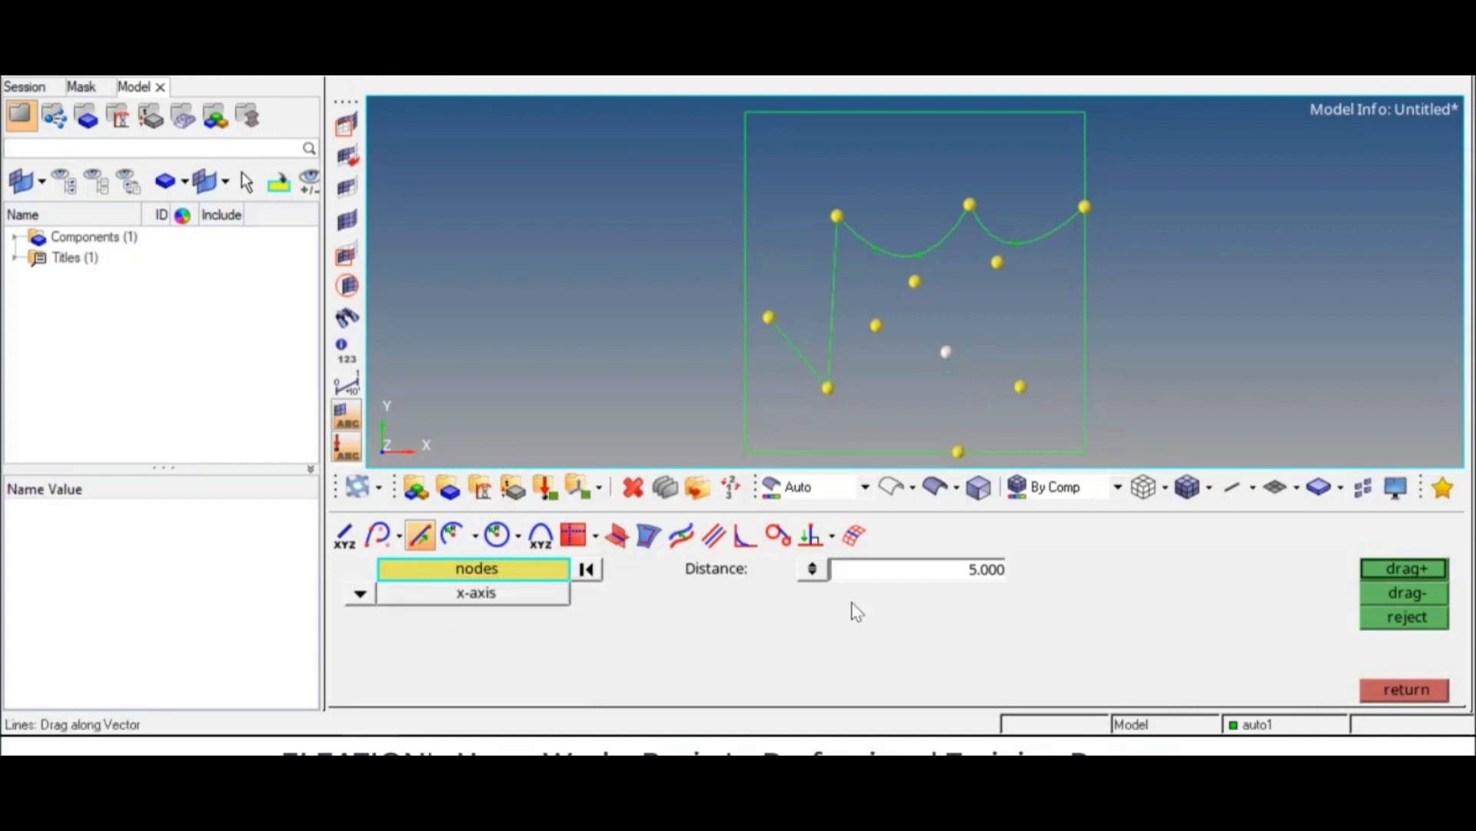
{"action": "left_click_drag", "start_coordinate": [842, 566], "coordinate": [1014, 570]}
{"action": "left_click", "coordinate": [1410, 567]}
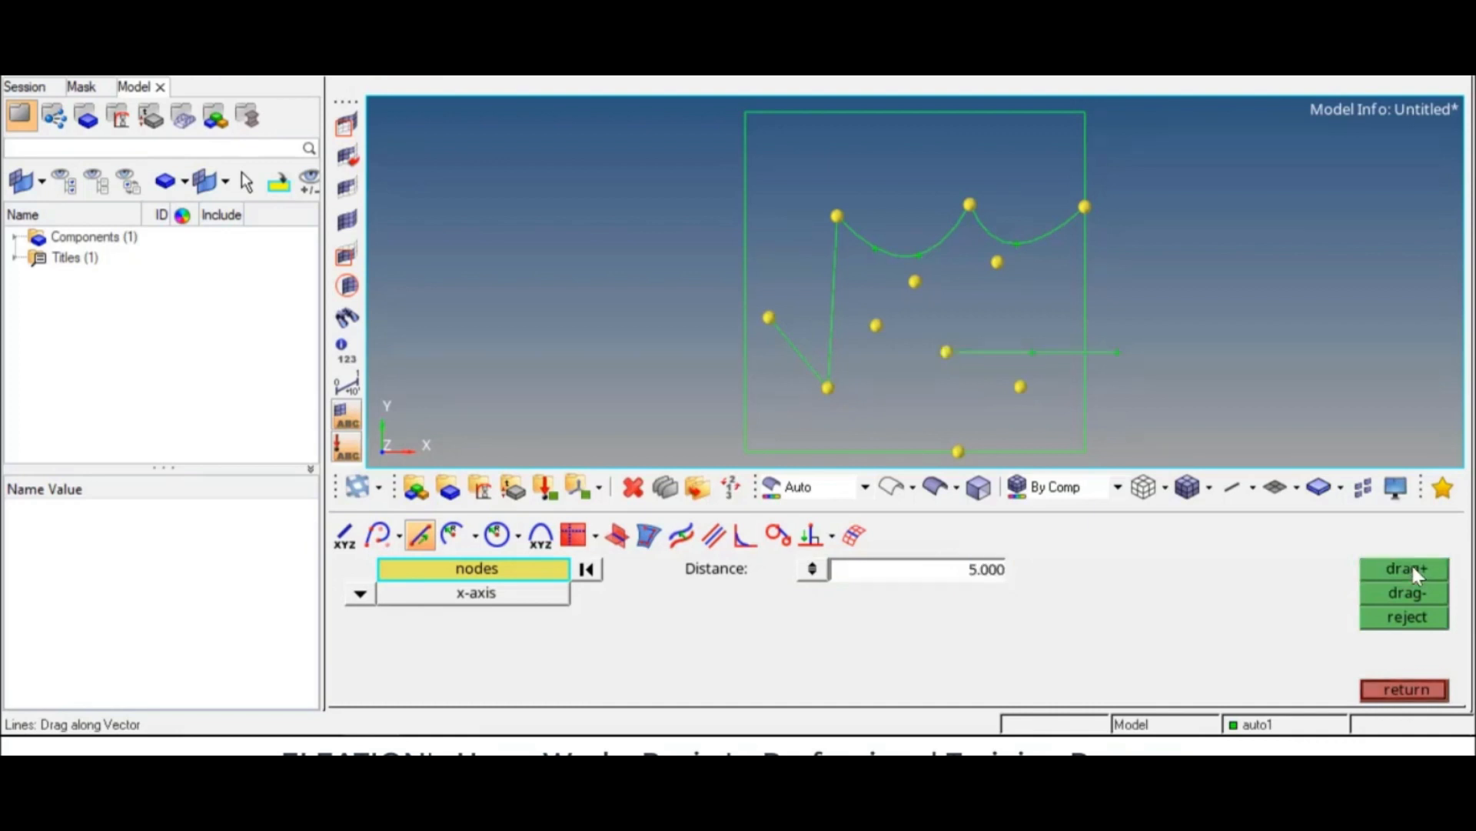
{"action": "left_click", "coordinate": [1018, 388]}
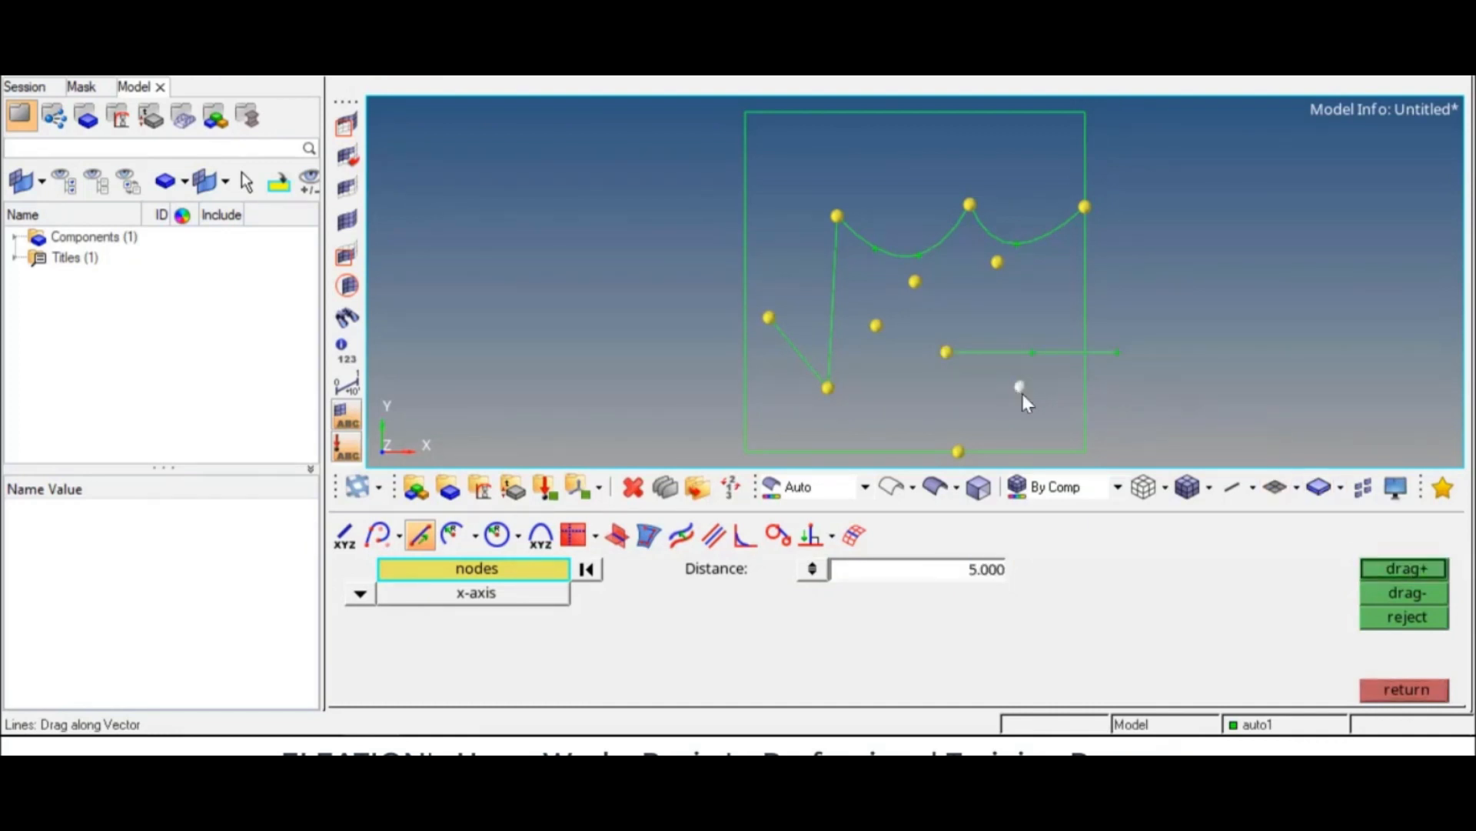
{"action": "left_click", "coordinate": [1372, 592]}
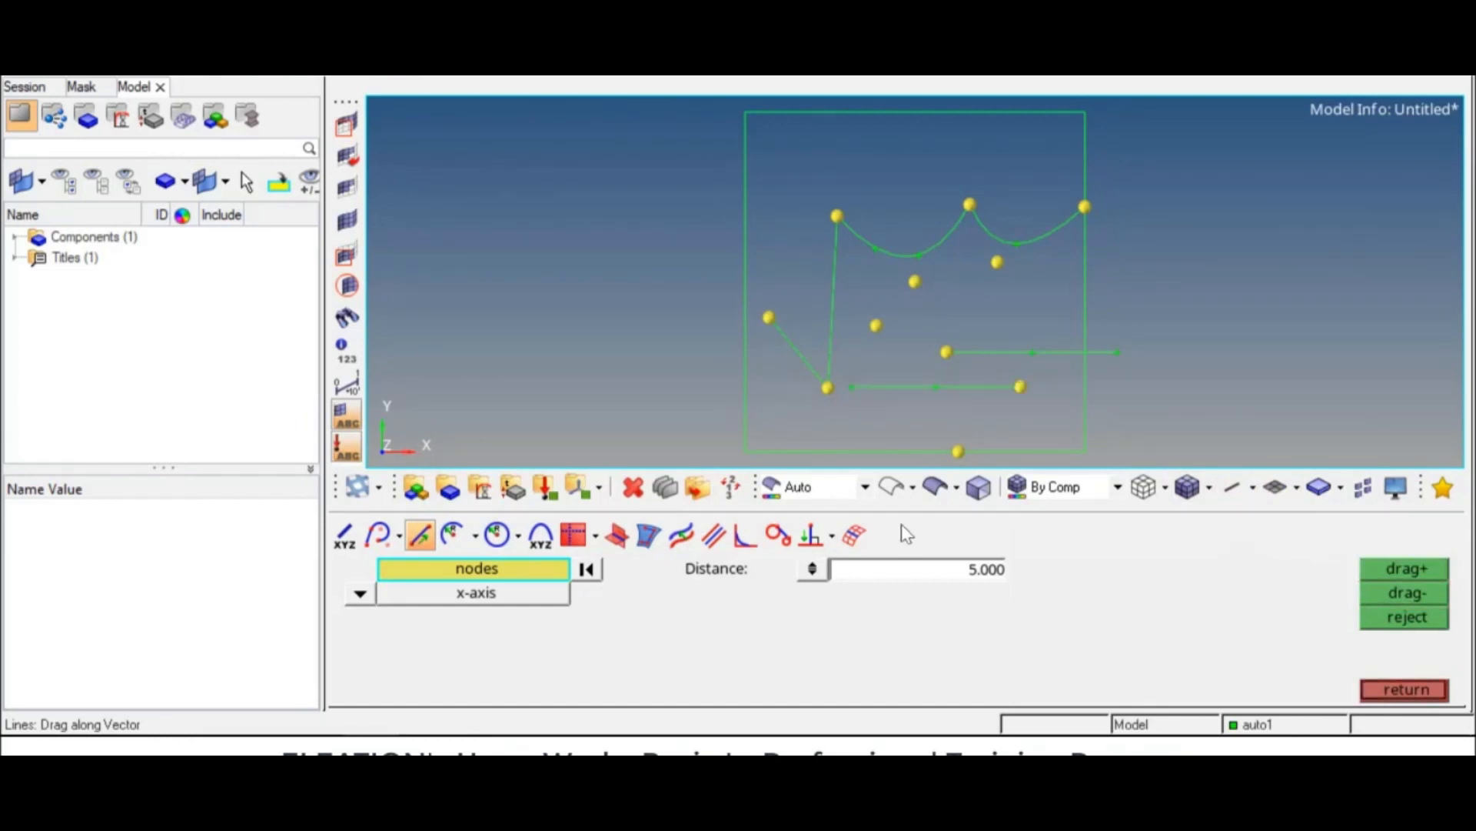
Step: Create a center-and-radius arc at the upper-left node about the z-axis with radius 5, offset 0 and angle 45, and reject it
{"action": "left_click", "coordinate": [454, 534]}
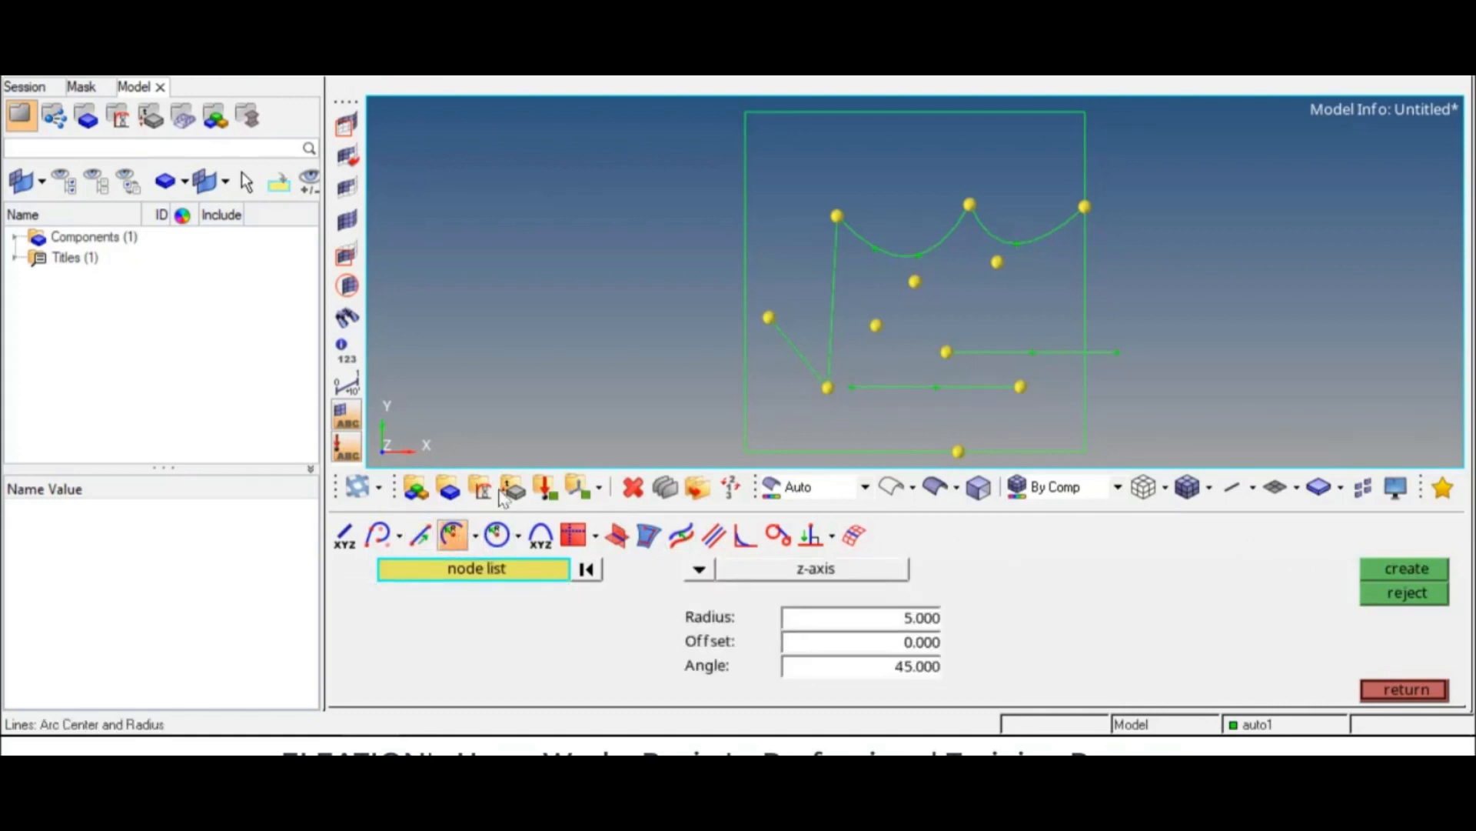
{"action": "left_click", "coordinate": [836, 217]}
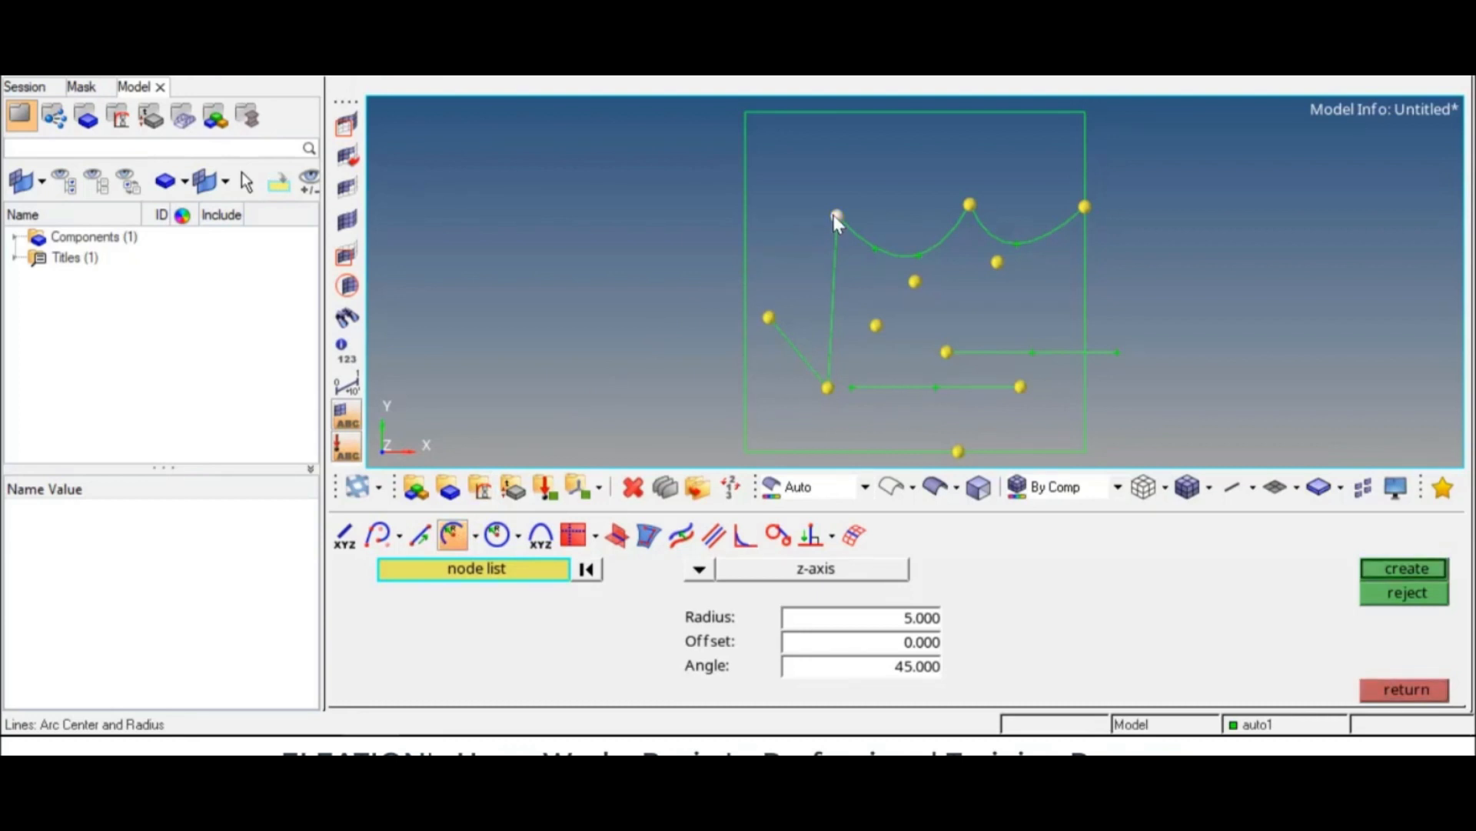
{"action": "left_click", "coordinate": [700, 570]}
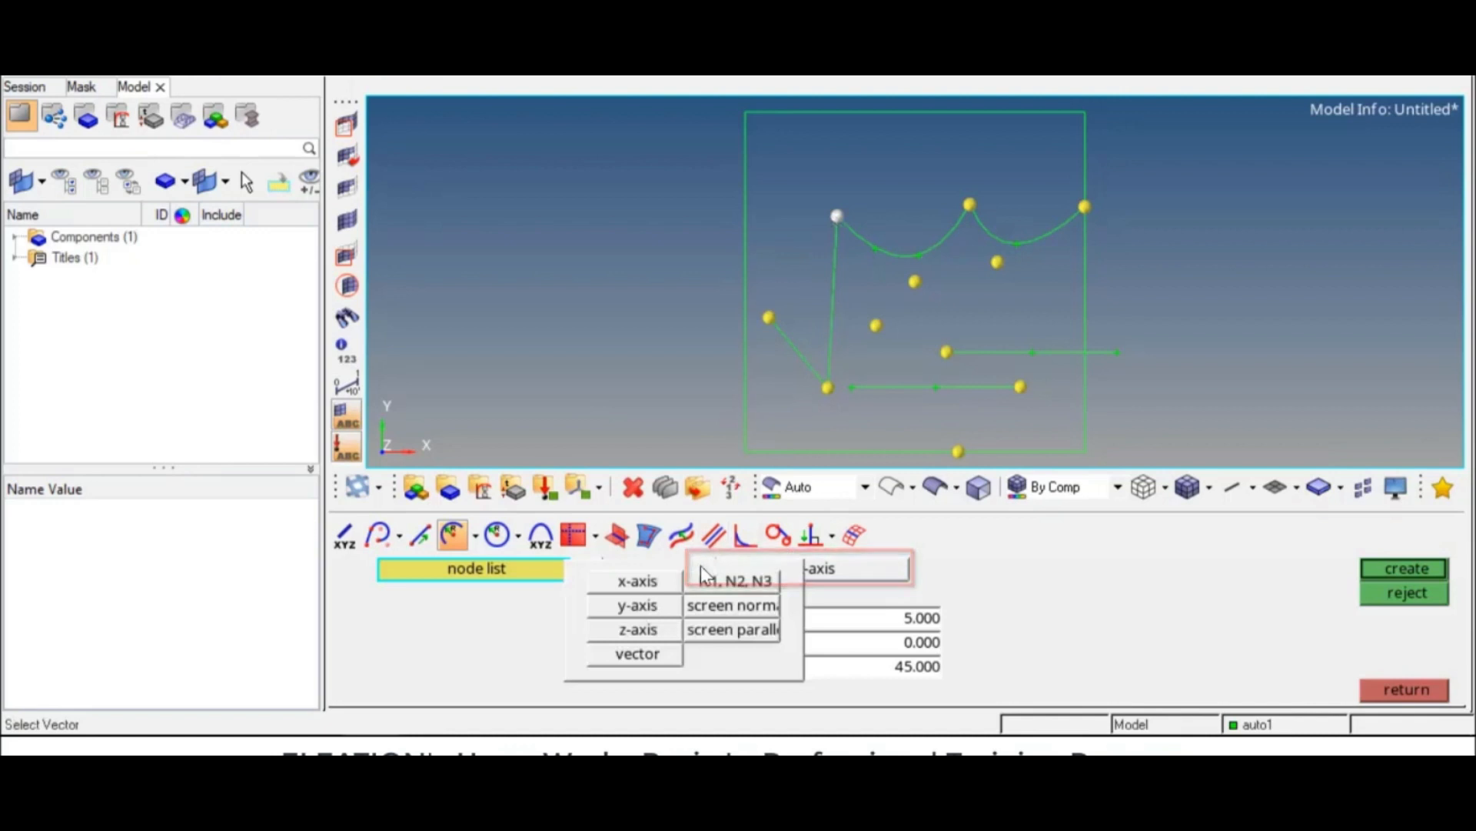
{"action": "left_click", "coordinate": [653, 635]}
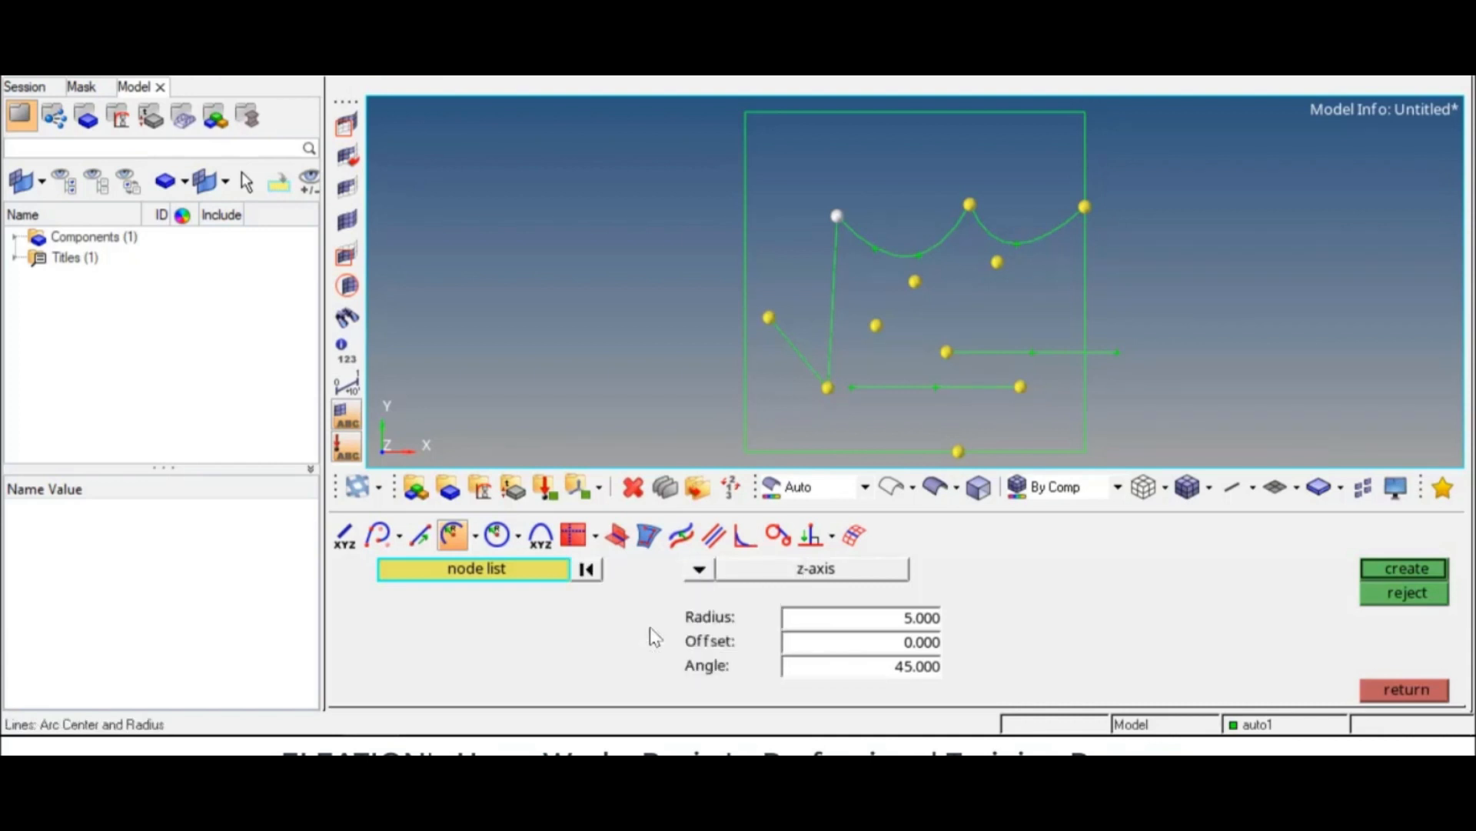
{"action": "double_click", "coordinate": [931, 617]}
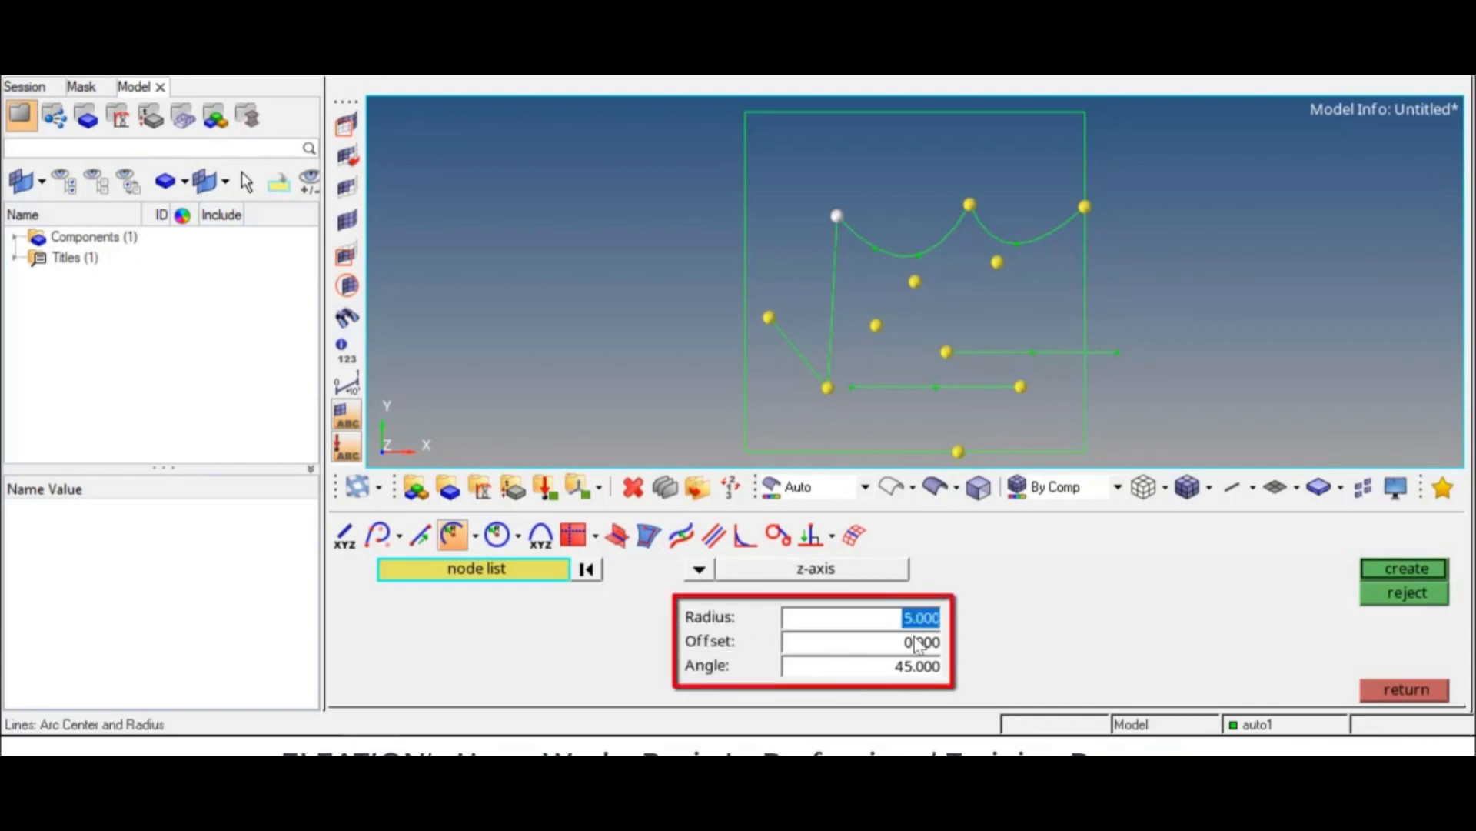
{"action": "double_click", "coordinate": [909, 668]}
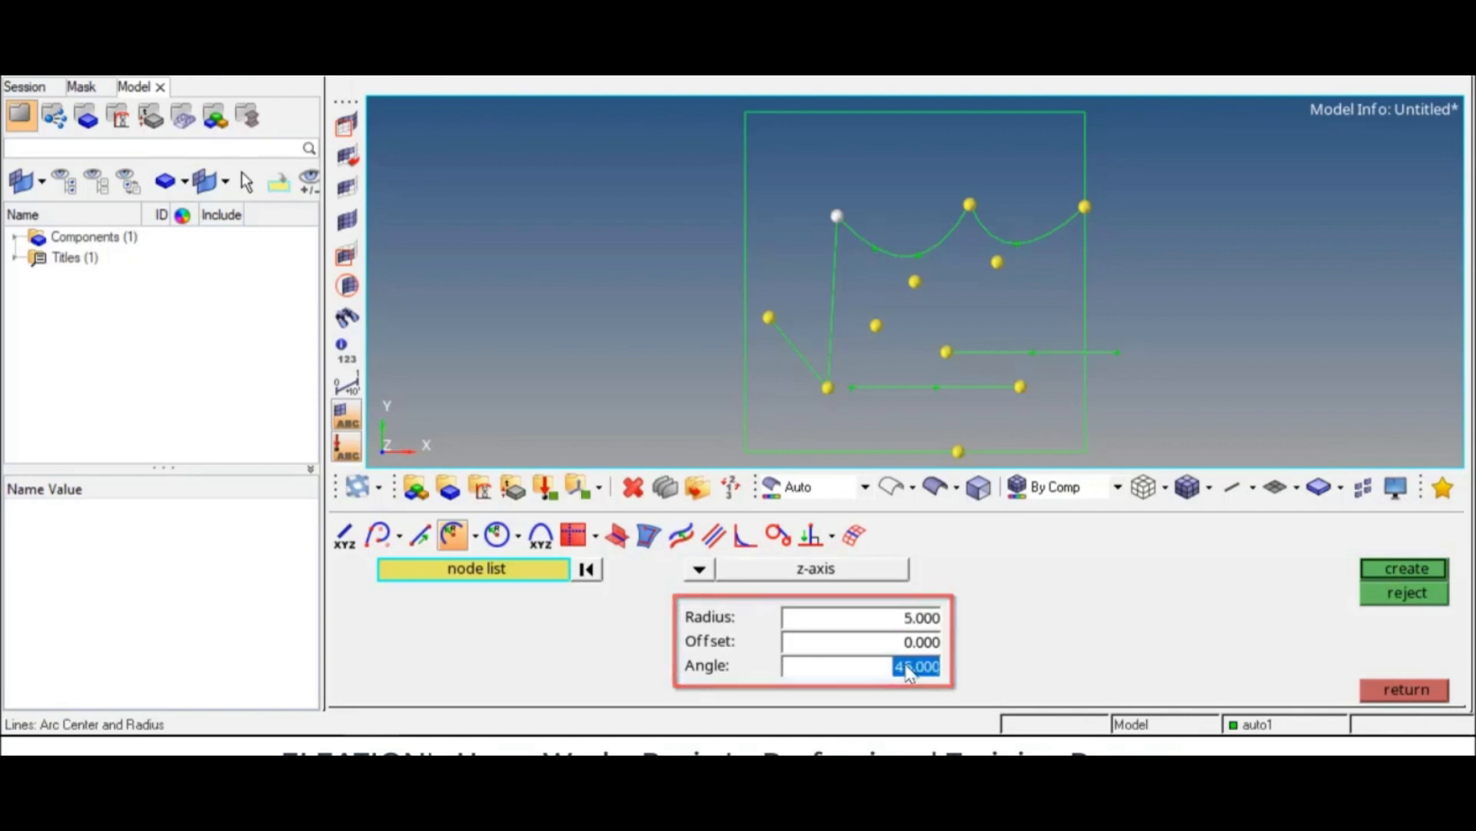
{"action": "left_click", "coordinate": [1383, 573]}
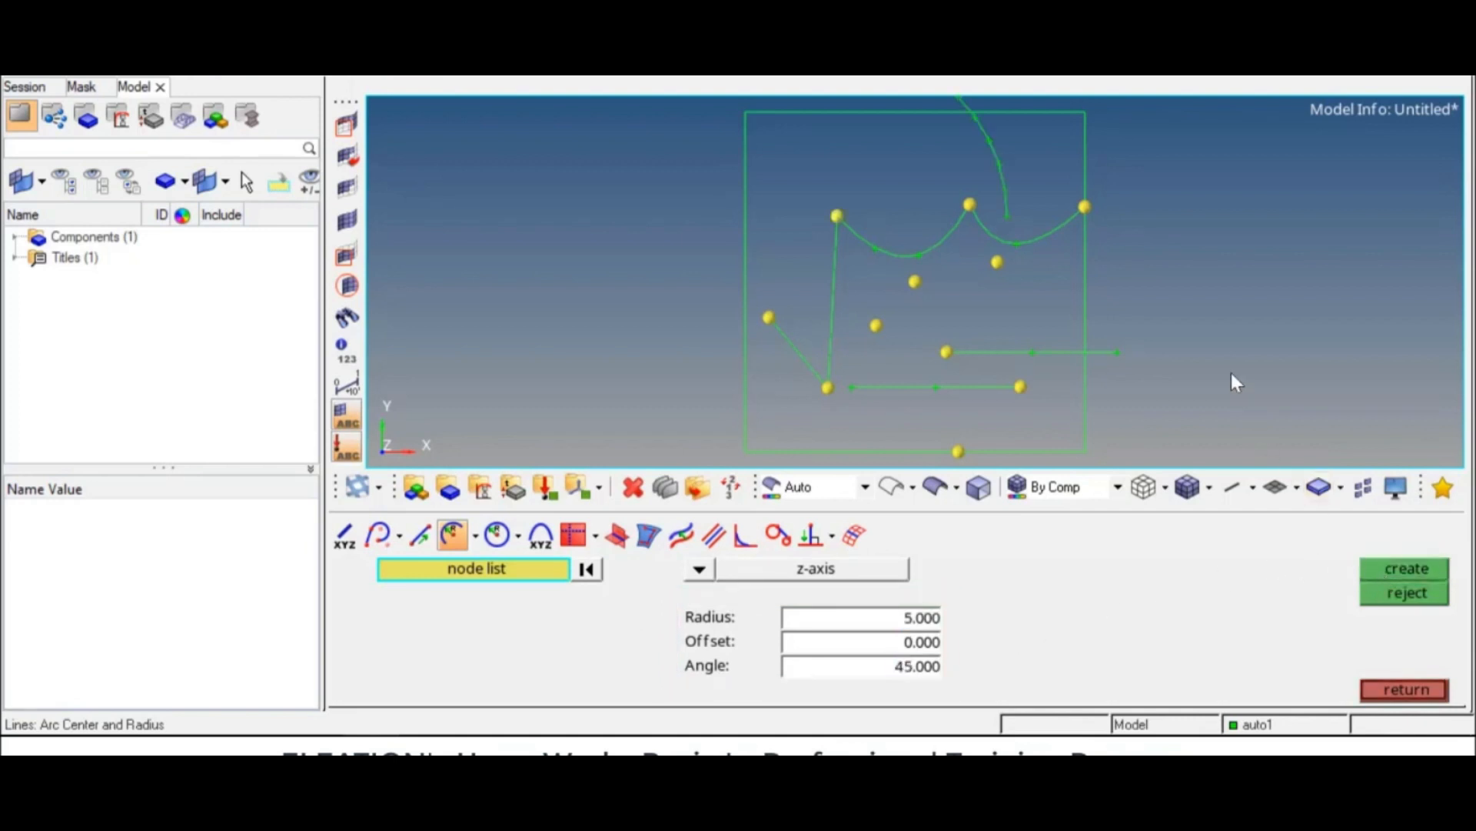
{"action": "scroll", "coordinate": [1119, 334], "scroll_direction": "up", "scroll_amount": 1, "text": "ctrl"}
{"action": "scroll", "coordinate": [1119, 334], "scroll_direction": "down", "scroll_amount": 3, "text": "ctrl"}
{"action": "right_click_drag", "start_coordinate": [1120, 336], "coordinate": [1075, 314], "text": "ctrl"}
{"action": "scroll", "coordinate": [1075, 313], "scroll_direction": "down", "scroll_amount": 1, "text": "ctrl"}
{"action": "scroll", "coordinate": [1074, 312], "scroll_direction": "up", "scroll_amount": 1, "text": "ctrl"}
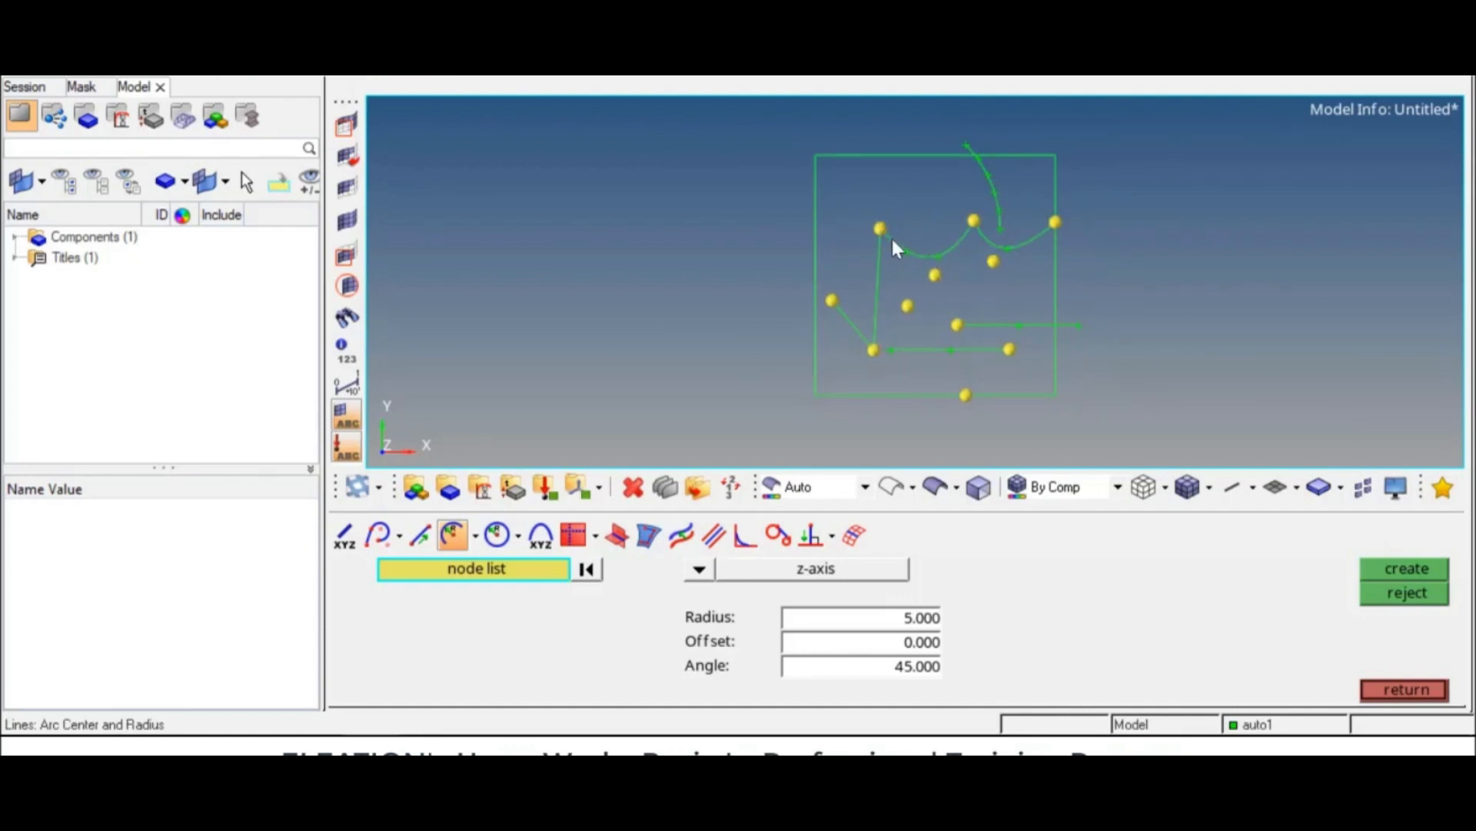
{"action": "left_click", "coordinate": [1387, 604]}
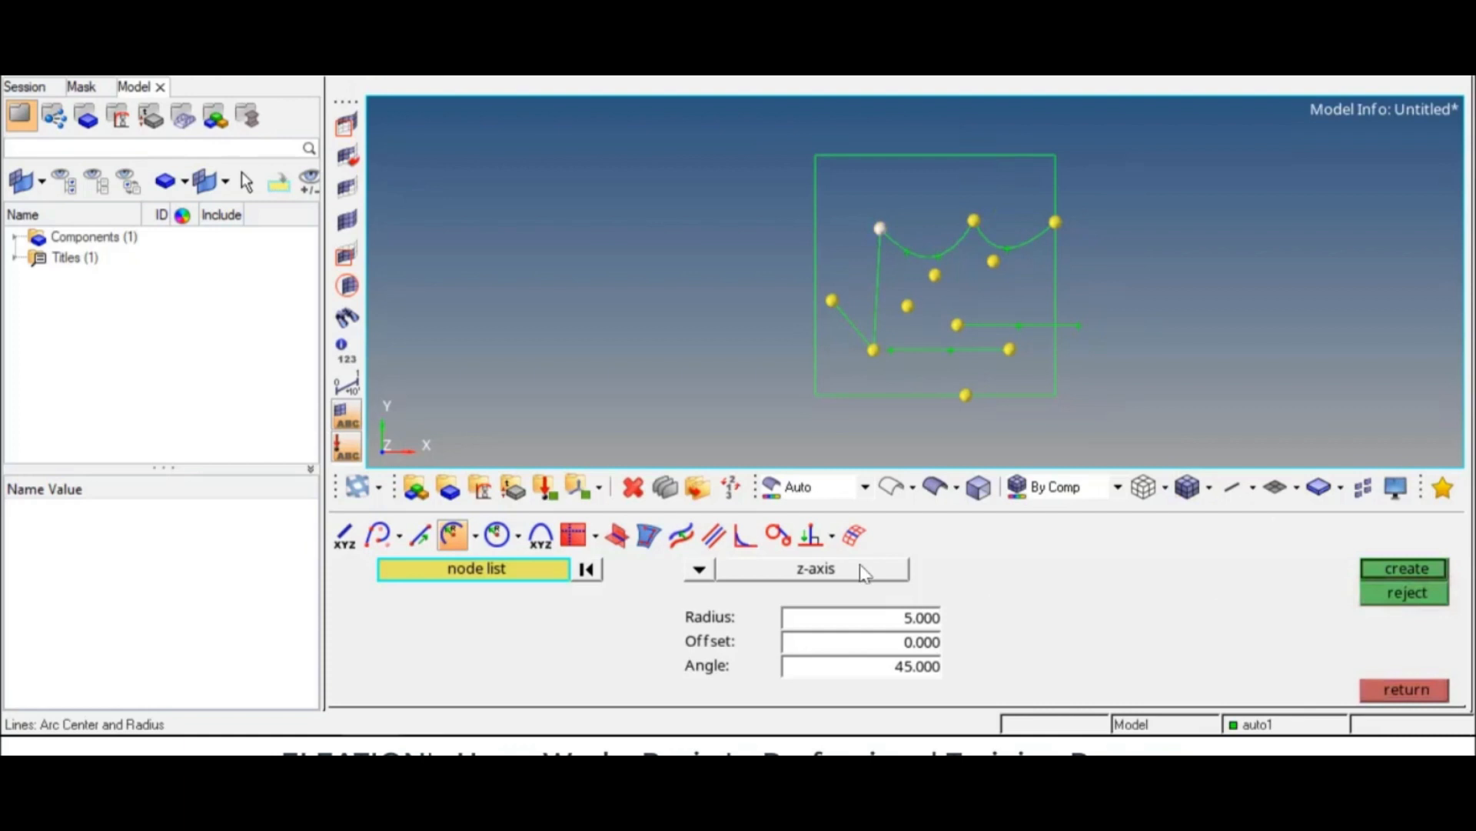
Step: Create a 45-degree nodes-and-vector arc from the upper-left node about the z-axis, based at the upper-middle node with offset 0, and reject it
{"action": "left_click", "coordinate": [477, 538]}
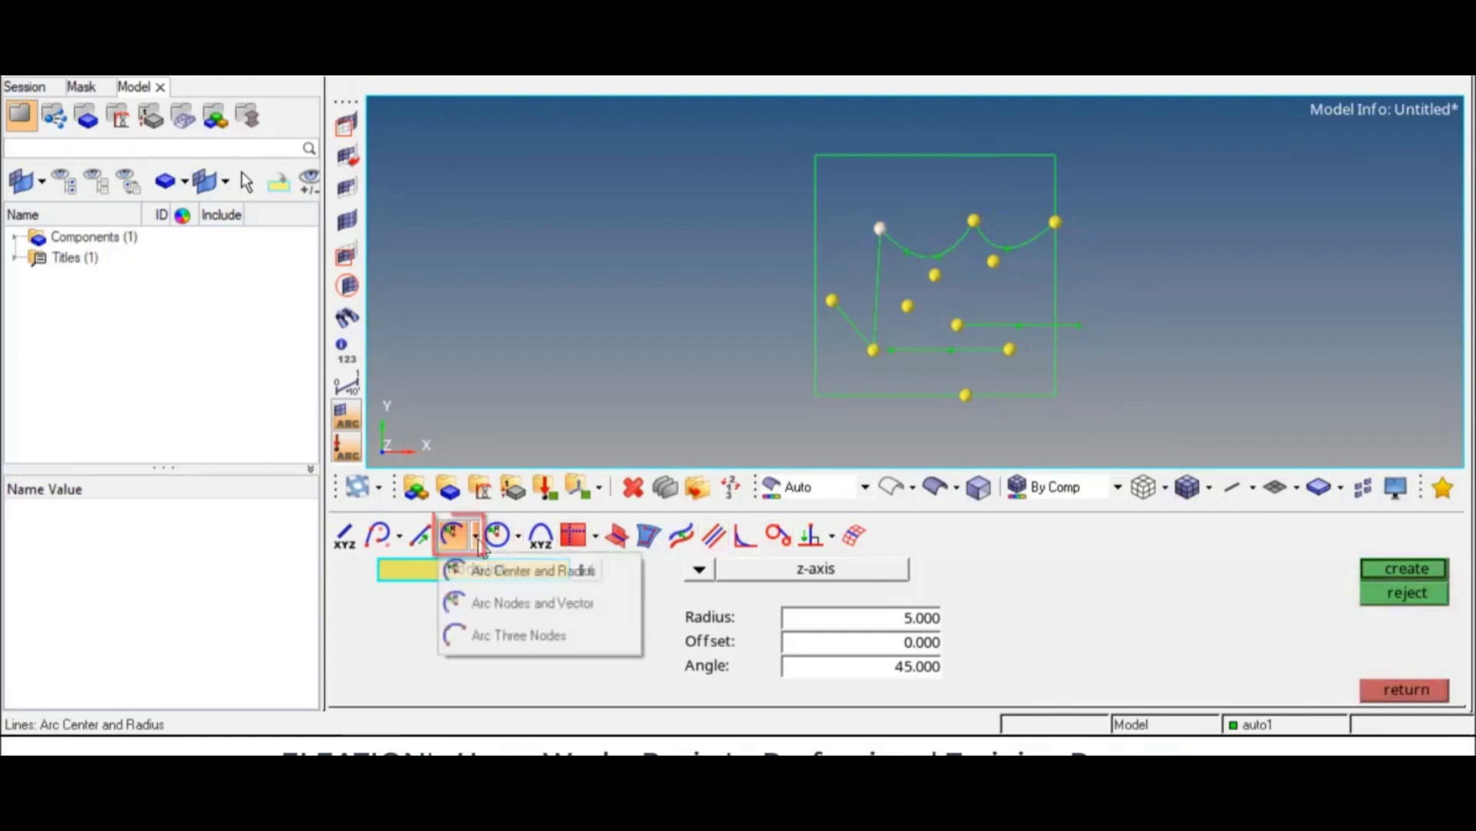
{"action": "left_click", "coordinate": [470, 603]}
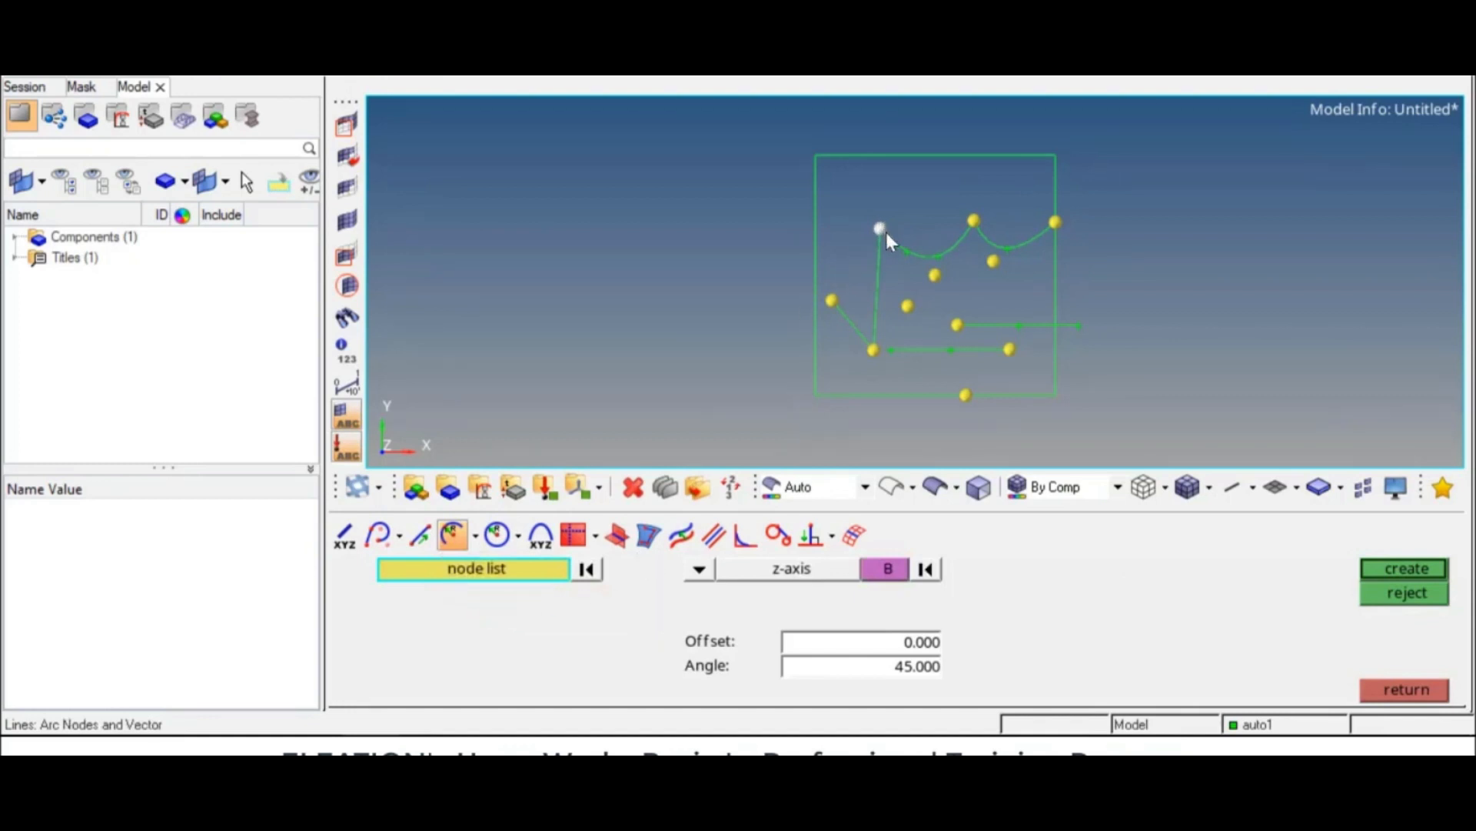
{"action": "left_click", "coordinate": [873, 571]}
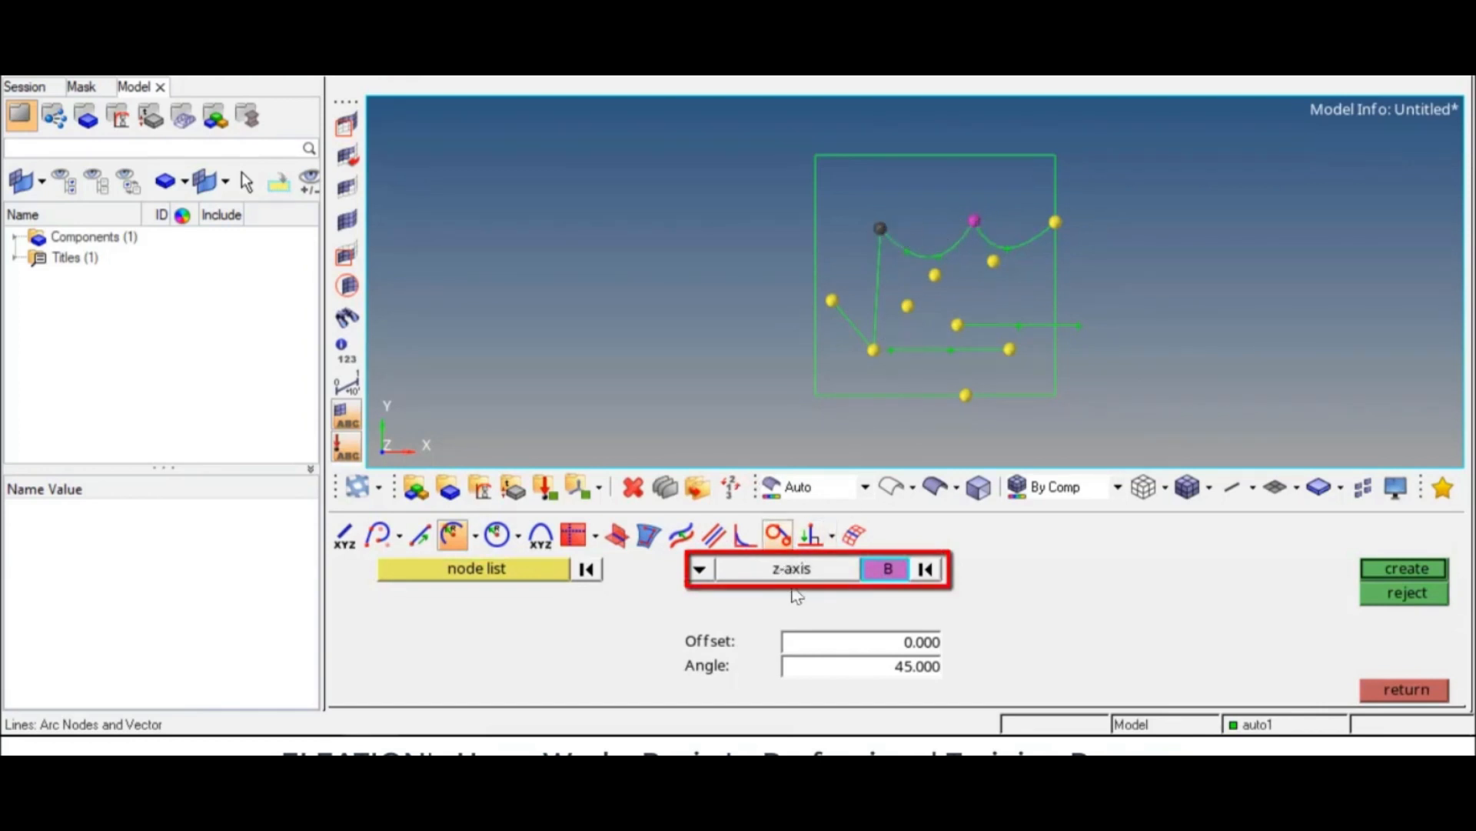
{"action": "left_click", "coordinate": [916, 666]}
{"action": "left_click", "coordinate": [1368, 567]}
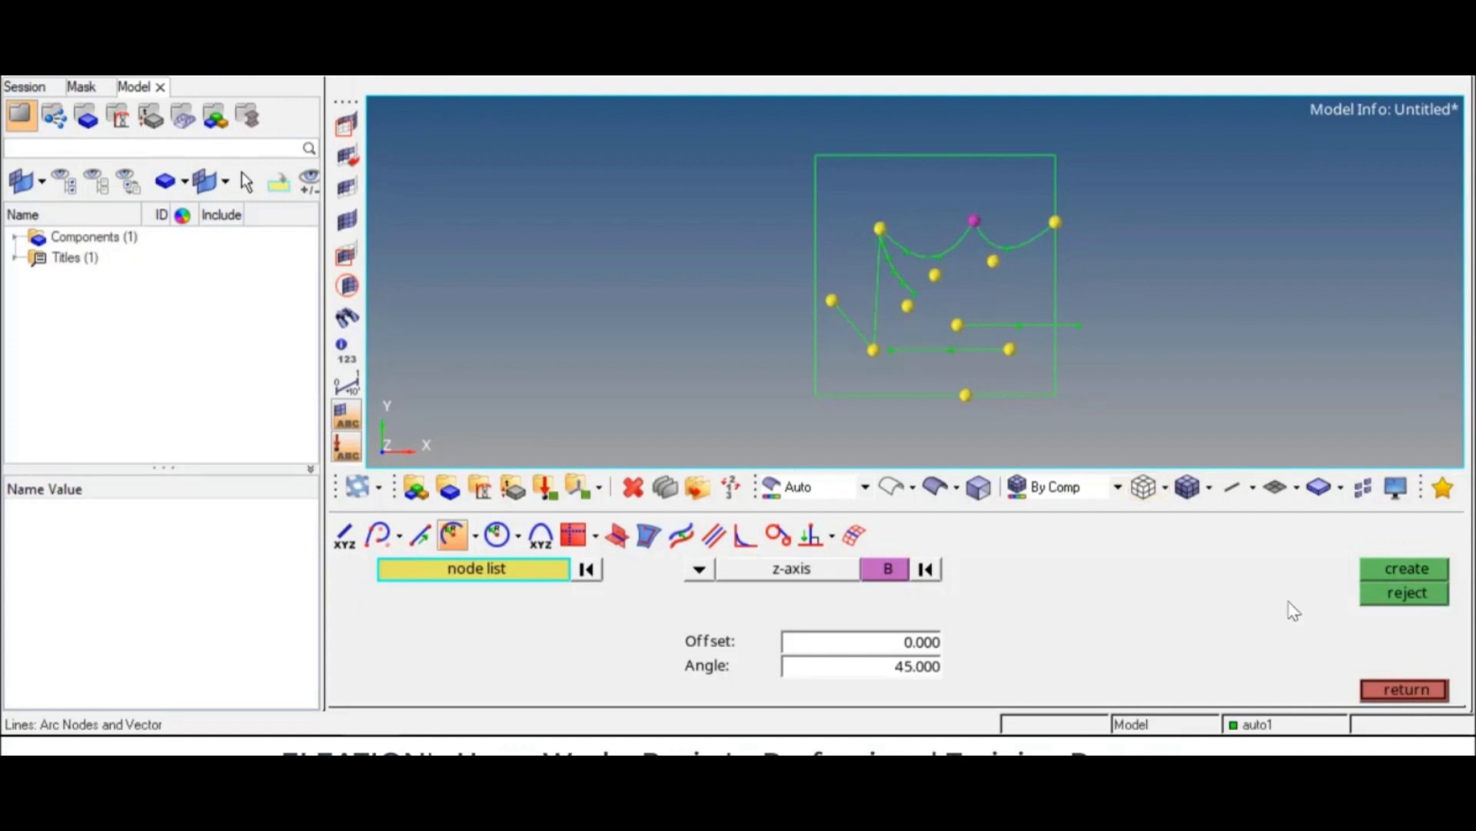
{"action": "left_click", "coordinate": [1388, 594]}
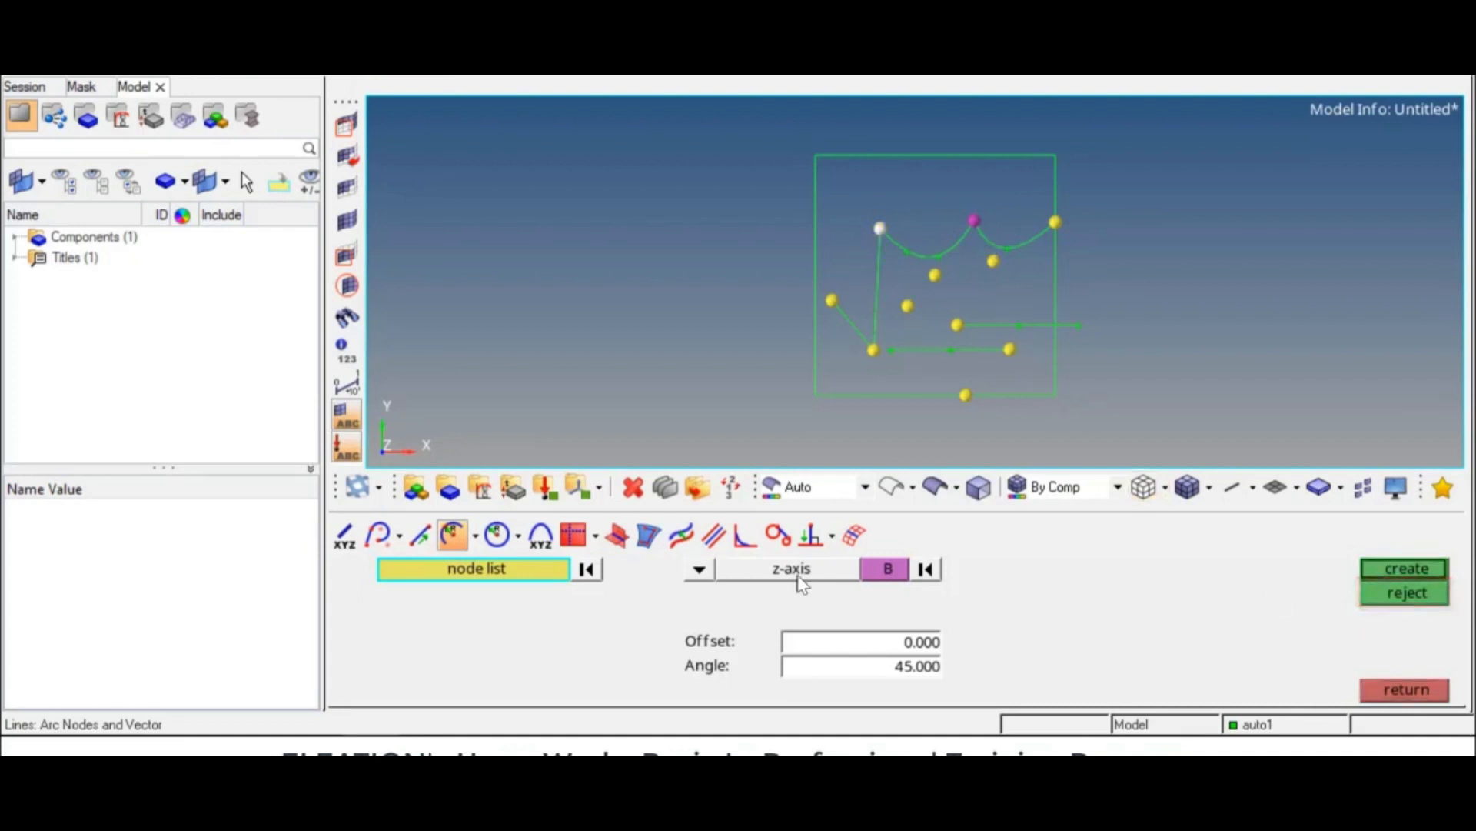
Step: Clear the node selection and create a three-node arc through the upper-left, far-left and lower-left nodes
{"action": "left_click", "coordinate": [476, 536]}
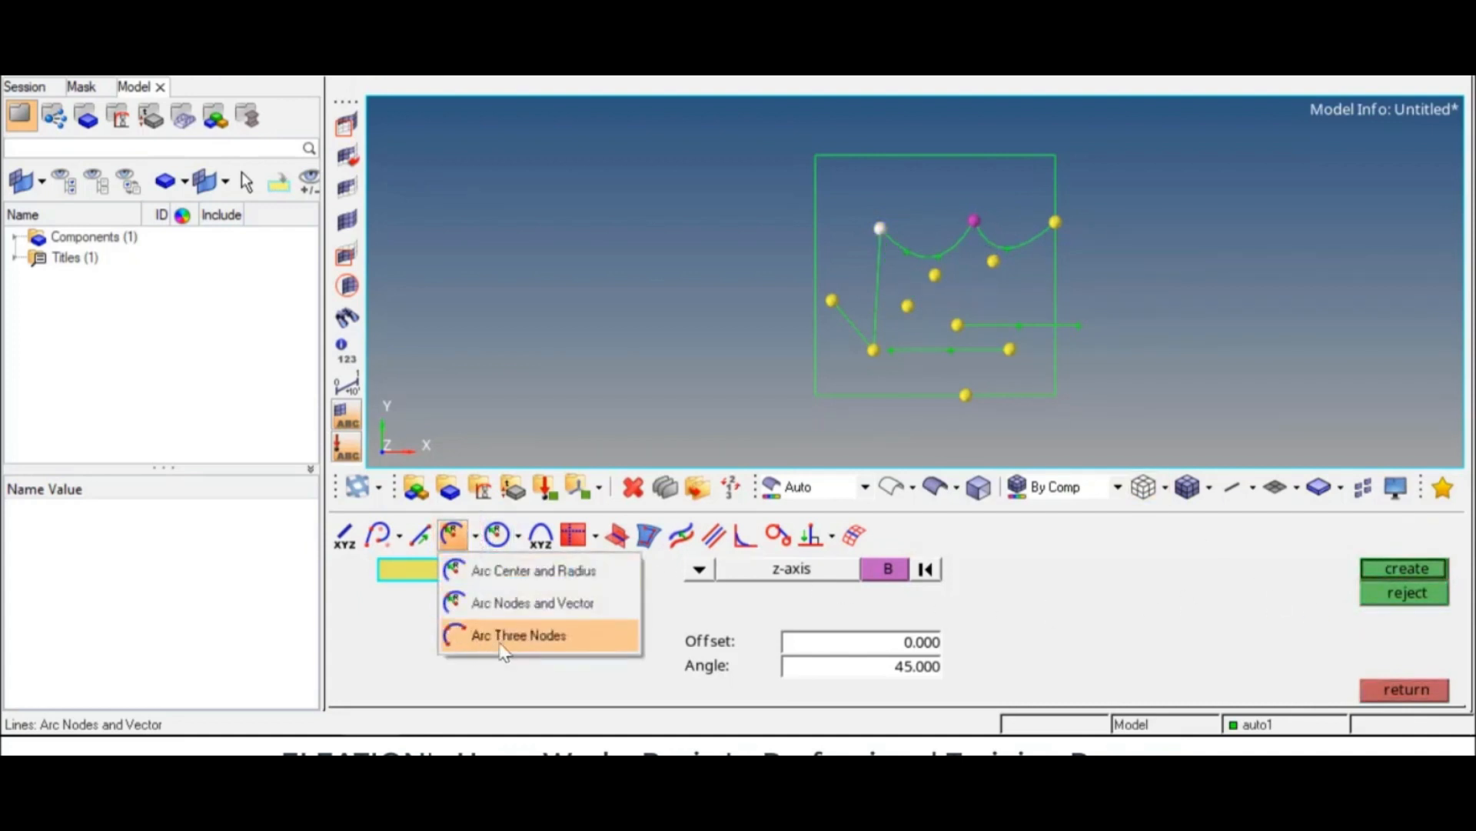
{"action": "left_click", "coordinate": [502, 644]}
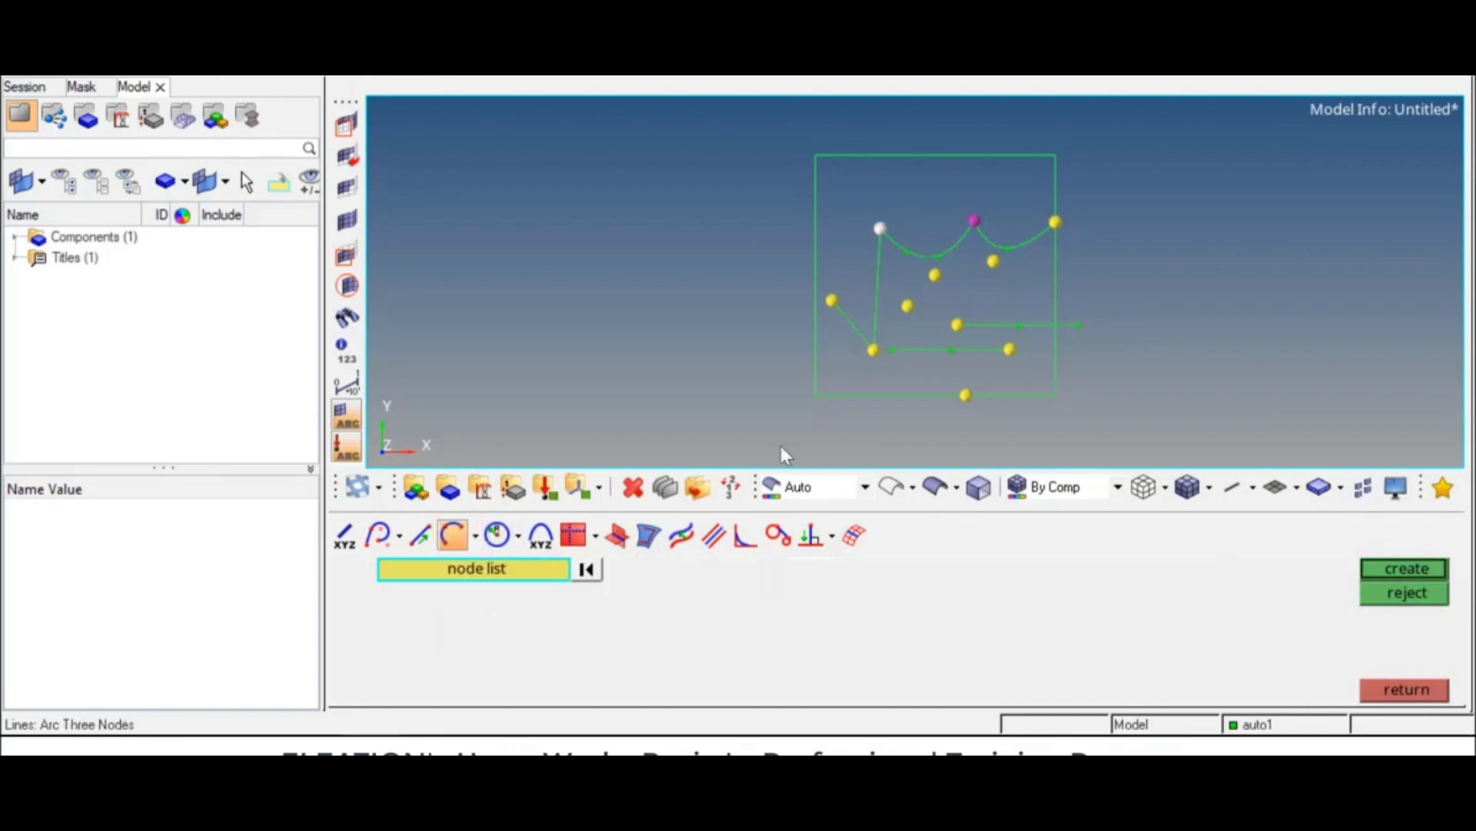
{"action": "left_click", "coordinate": [587, 569]}
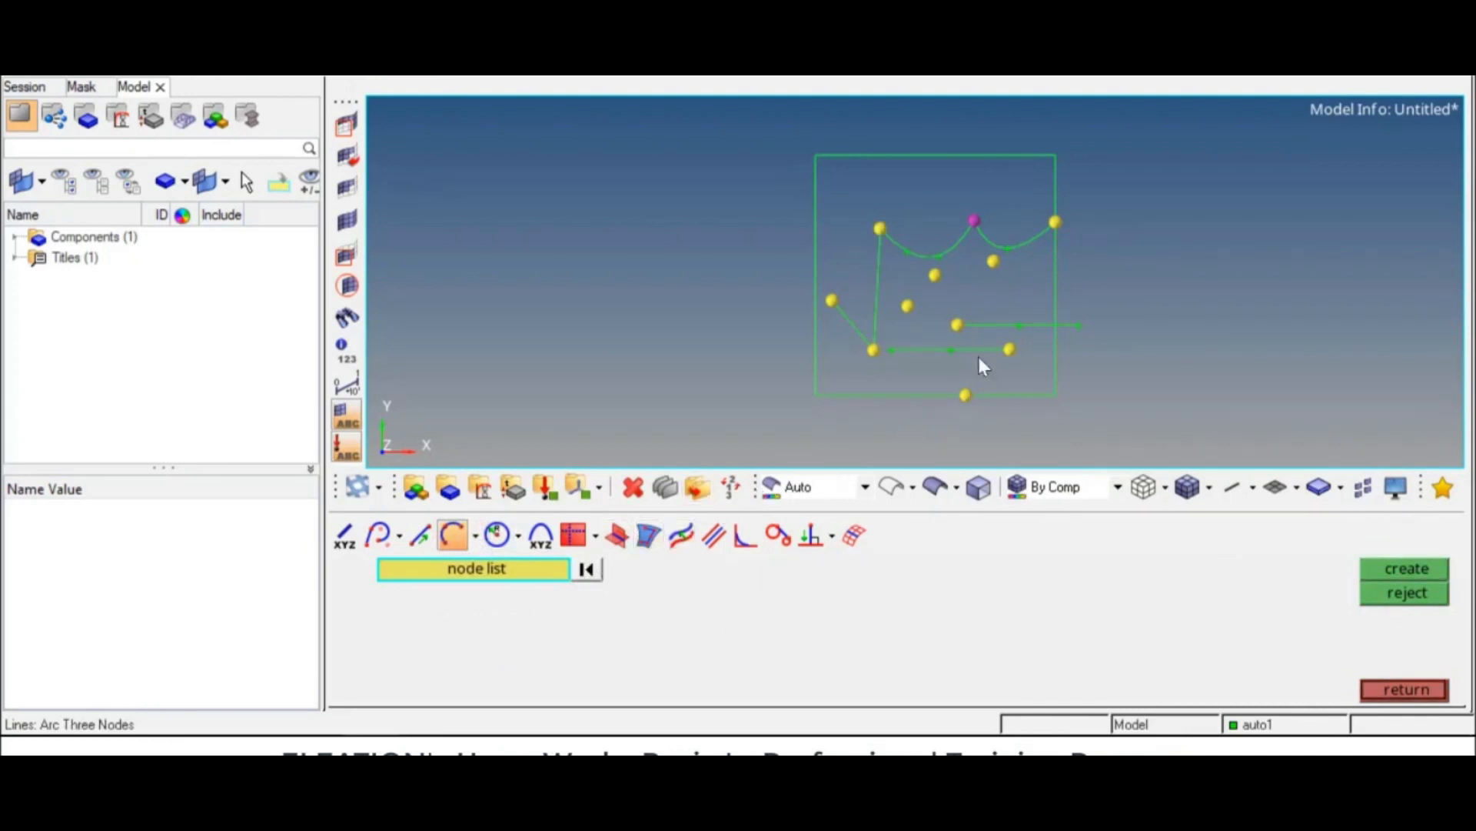
{"action": "left_click", "coordinate": [880, 230]}
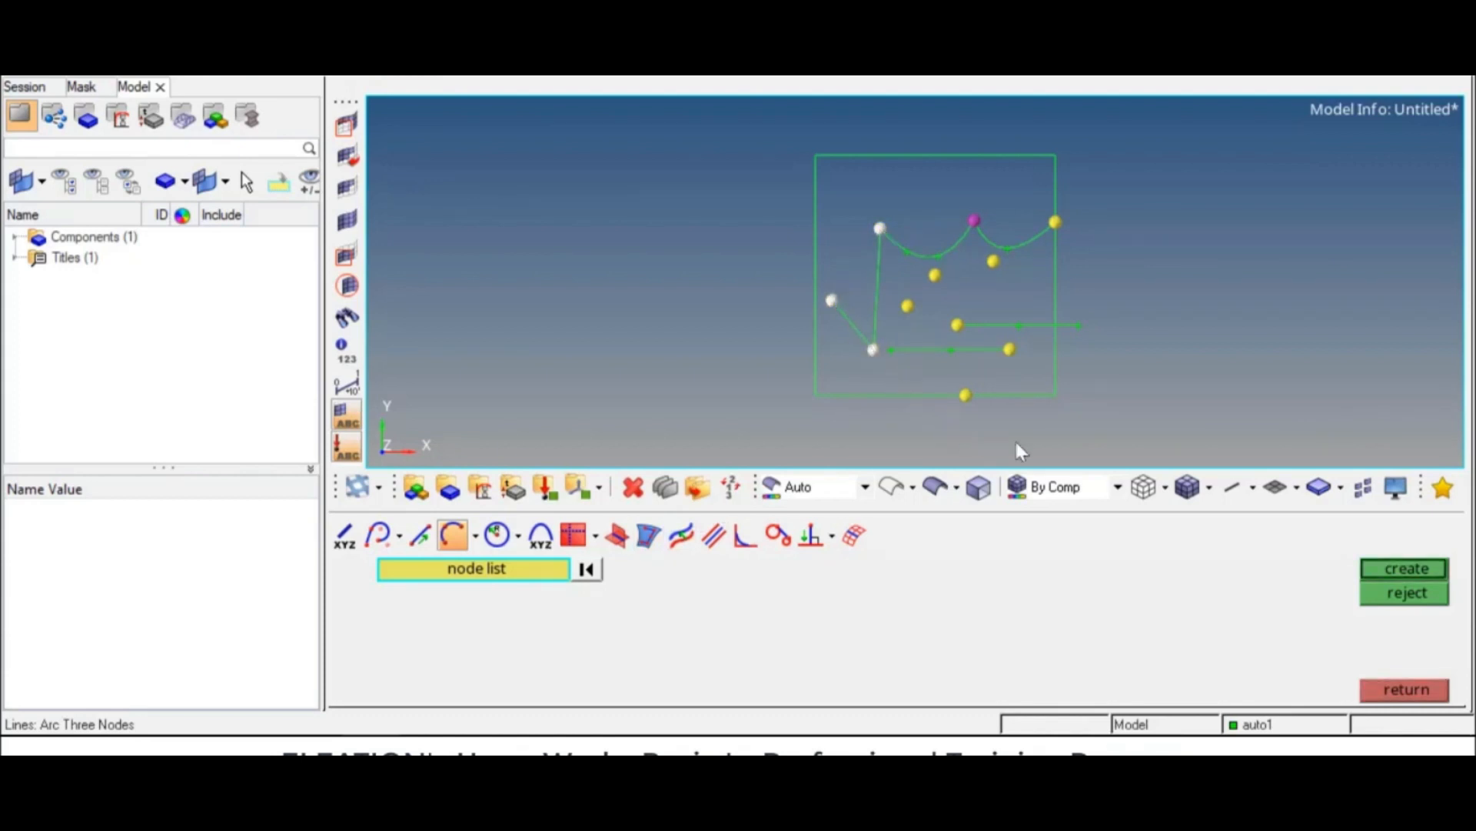
{"action": "left_click", "coordinate": [1387, 570]}
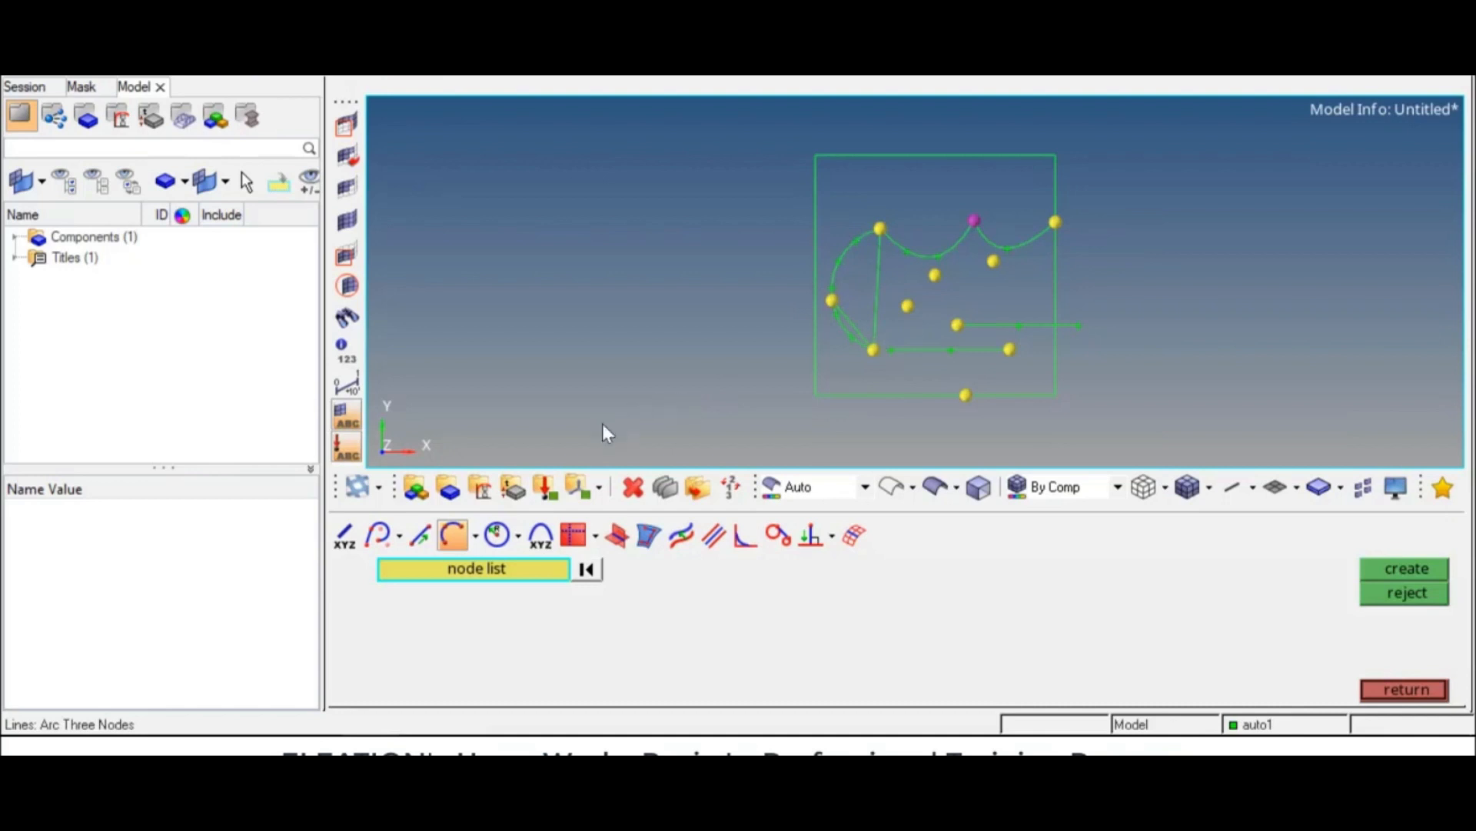
Step: Create a center-and-radius circle at the upper-right node about the z-axis with radius 5 and offset 0, and reject it
{"action": "left_click", "coordinate": [497, 533]}
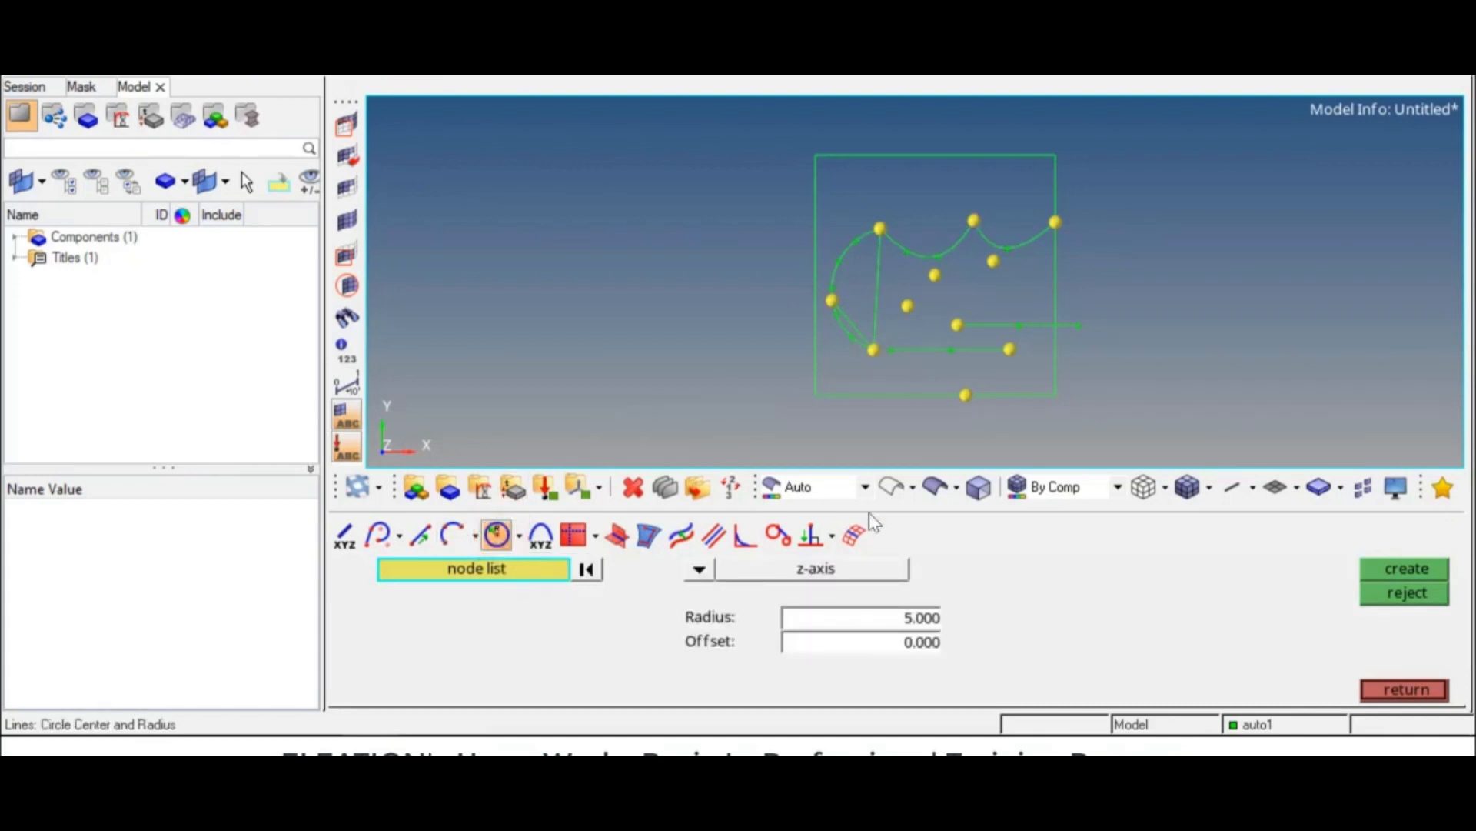
{"action": "left_click", "coordinate": [1056, 222]}
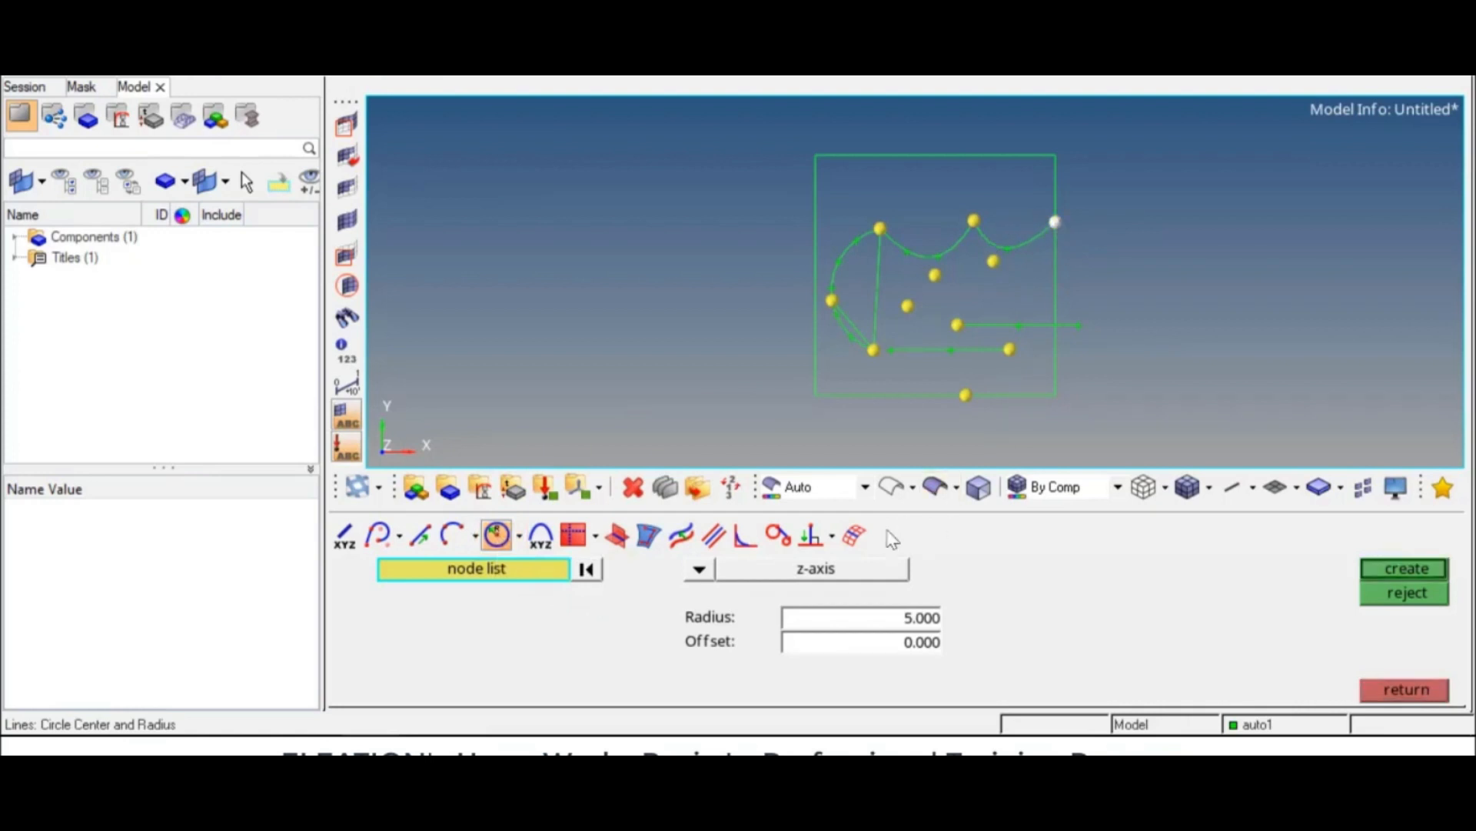
{"action": "left_click", "coordinate": [916, 617]}
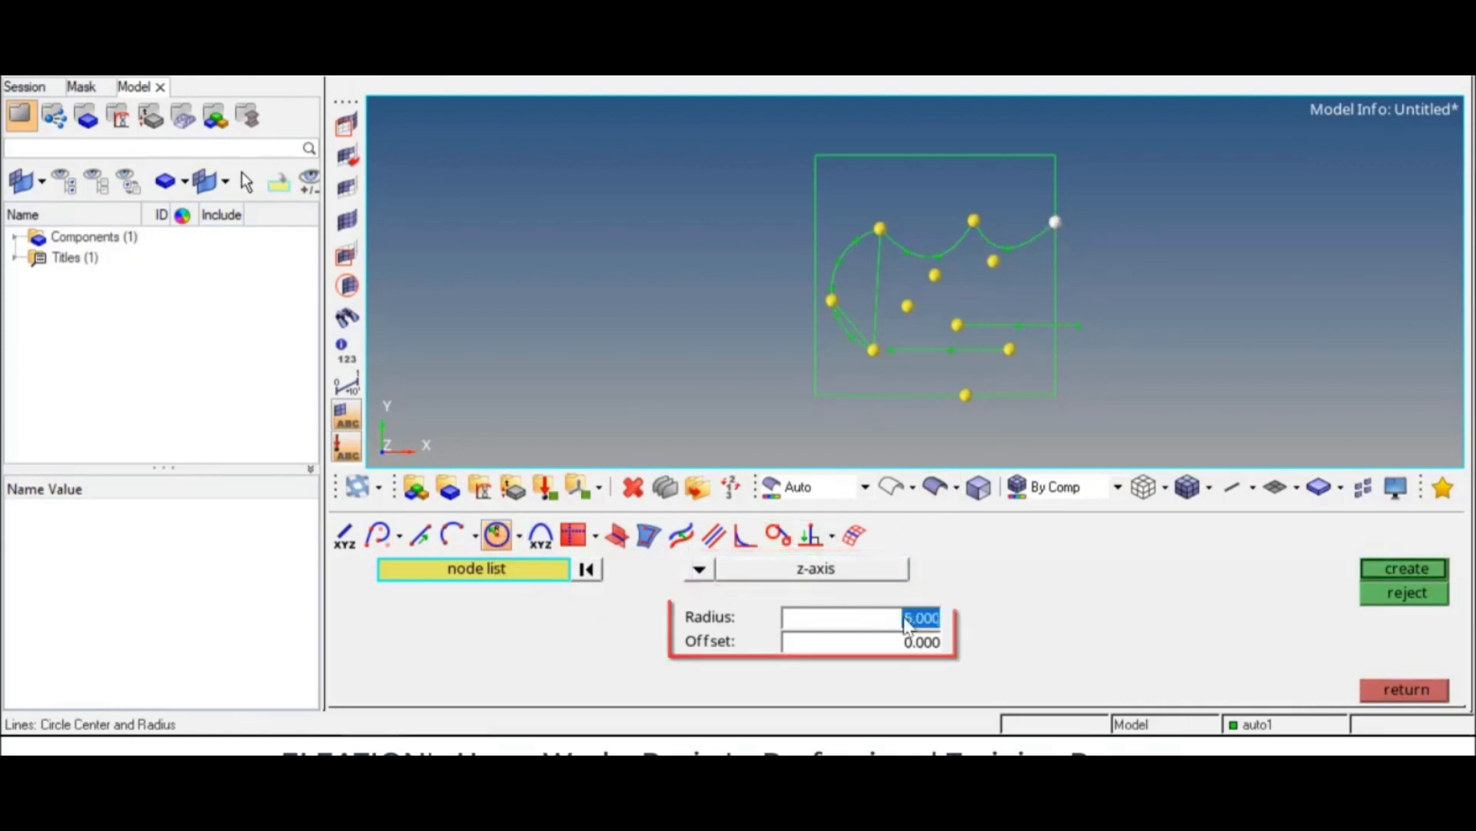
{"action": "left_click", "coordinate": [1396, 569]}
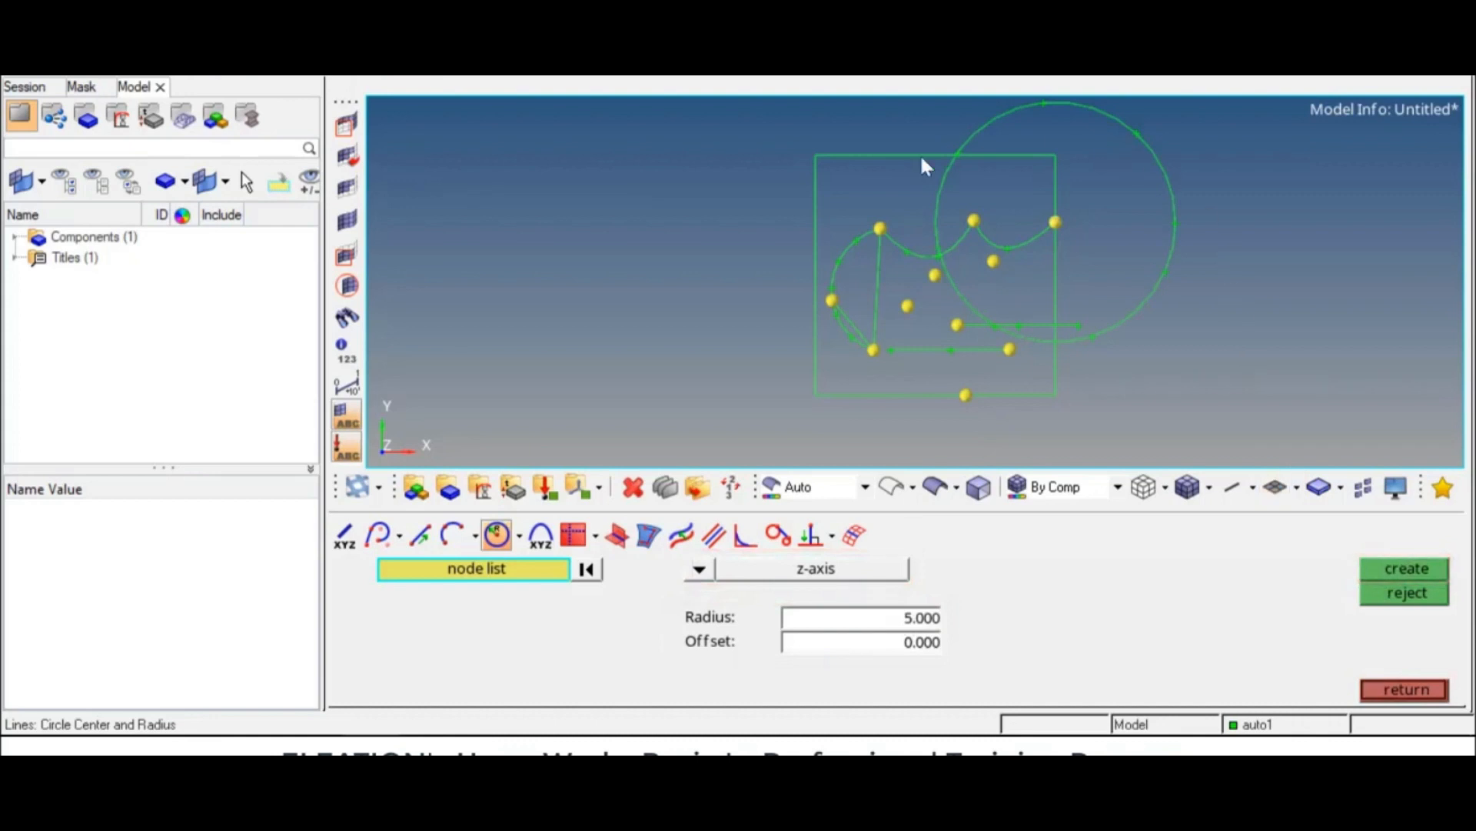
{"action": "left_click", "coordinate": [1406, 593]}
Step: Create a nodes-and-vector circle through the upper-right node about the z-axis, based at the upper-middle node with offset 0, and reject it
{"action": "left_click", "coordinate": [519, 536]}
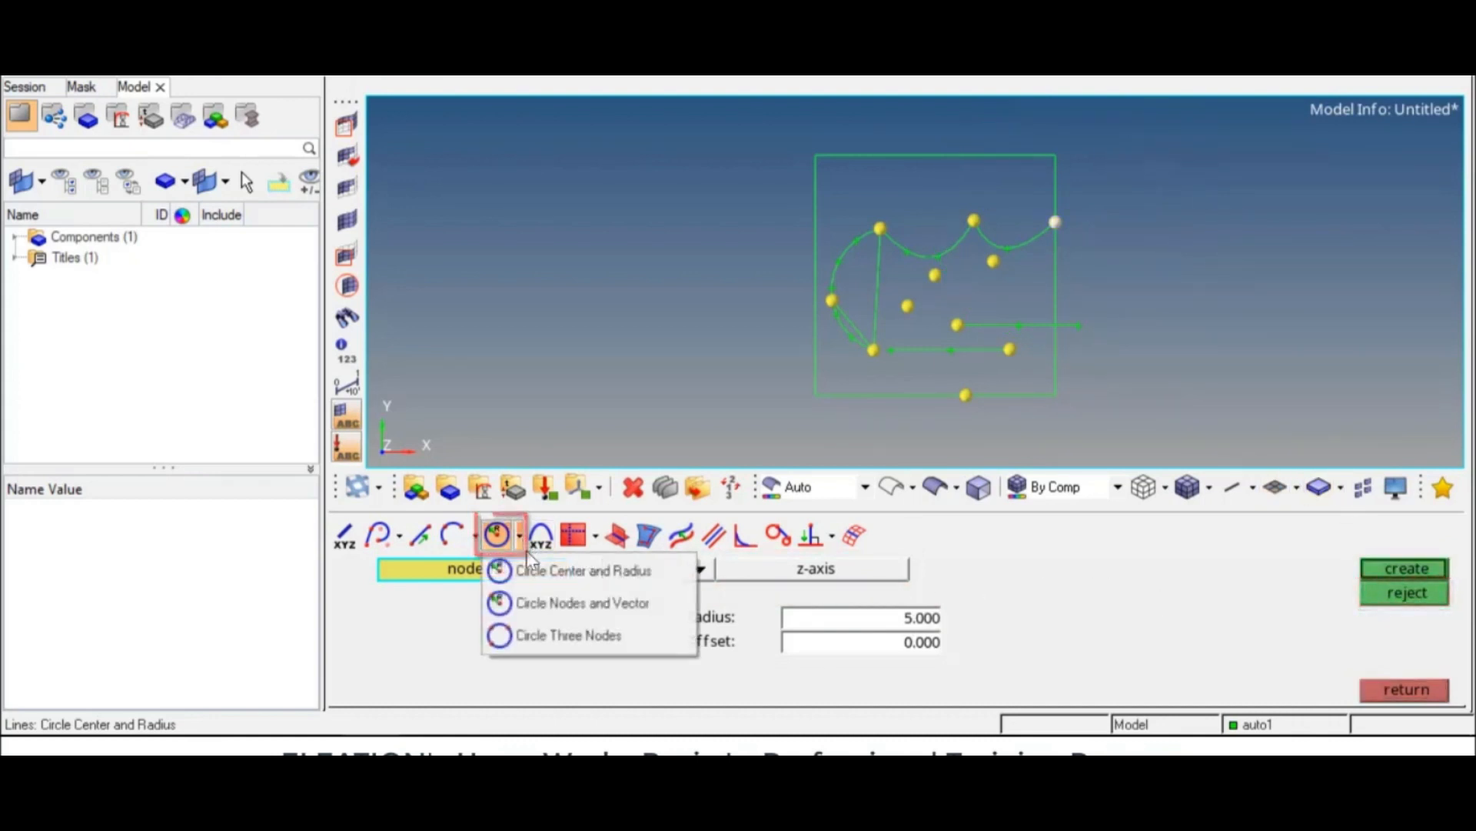
{"action": "left_click", "coordinate": [556, 604]}
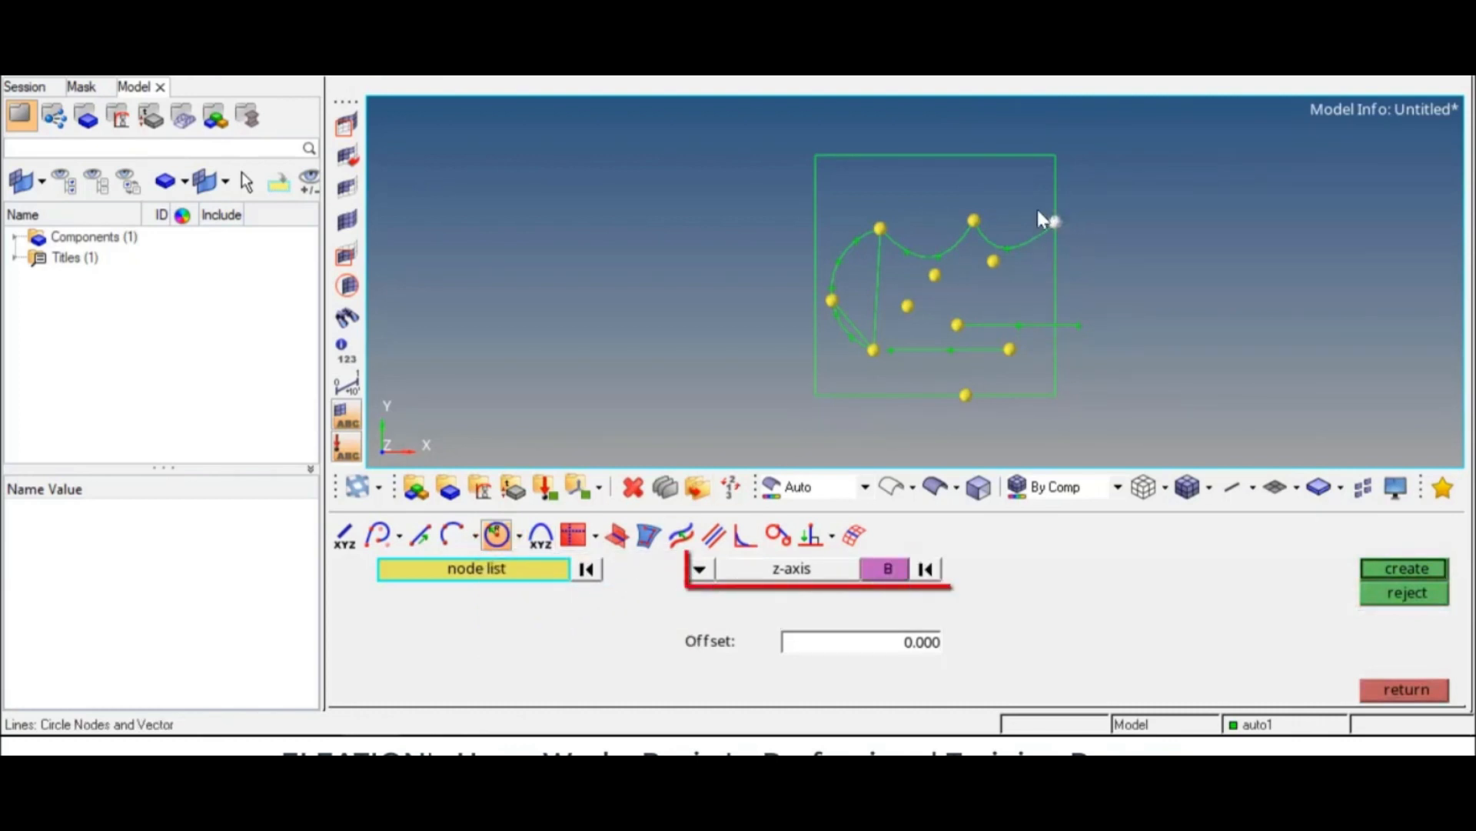
{"action": "left_click", "coordinate": [908, 570]}
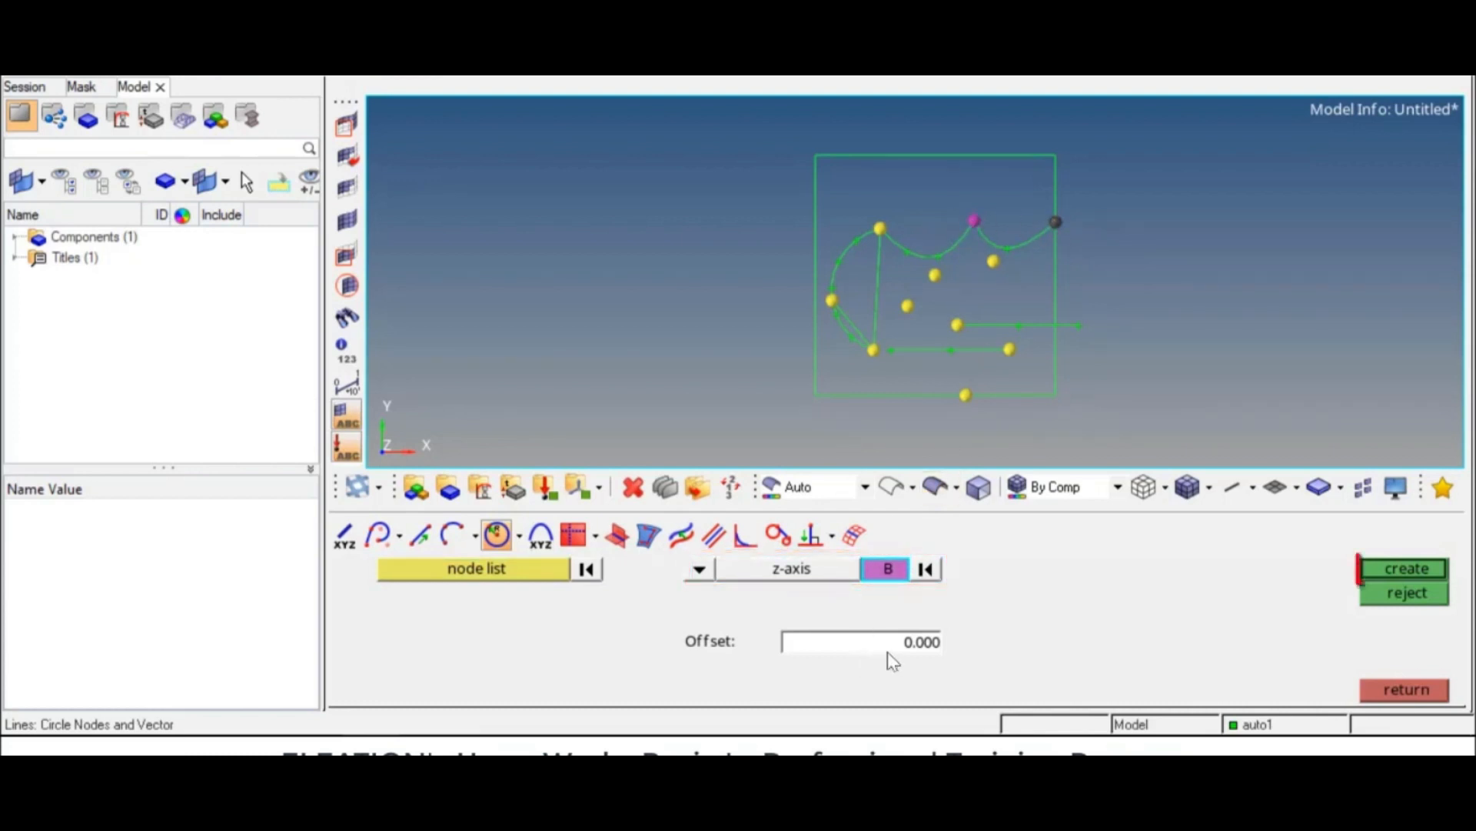
{"action": "left_click", "coordinate": [1372, 568]}
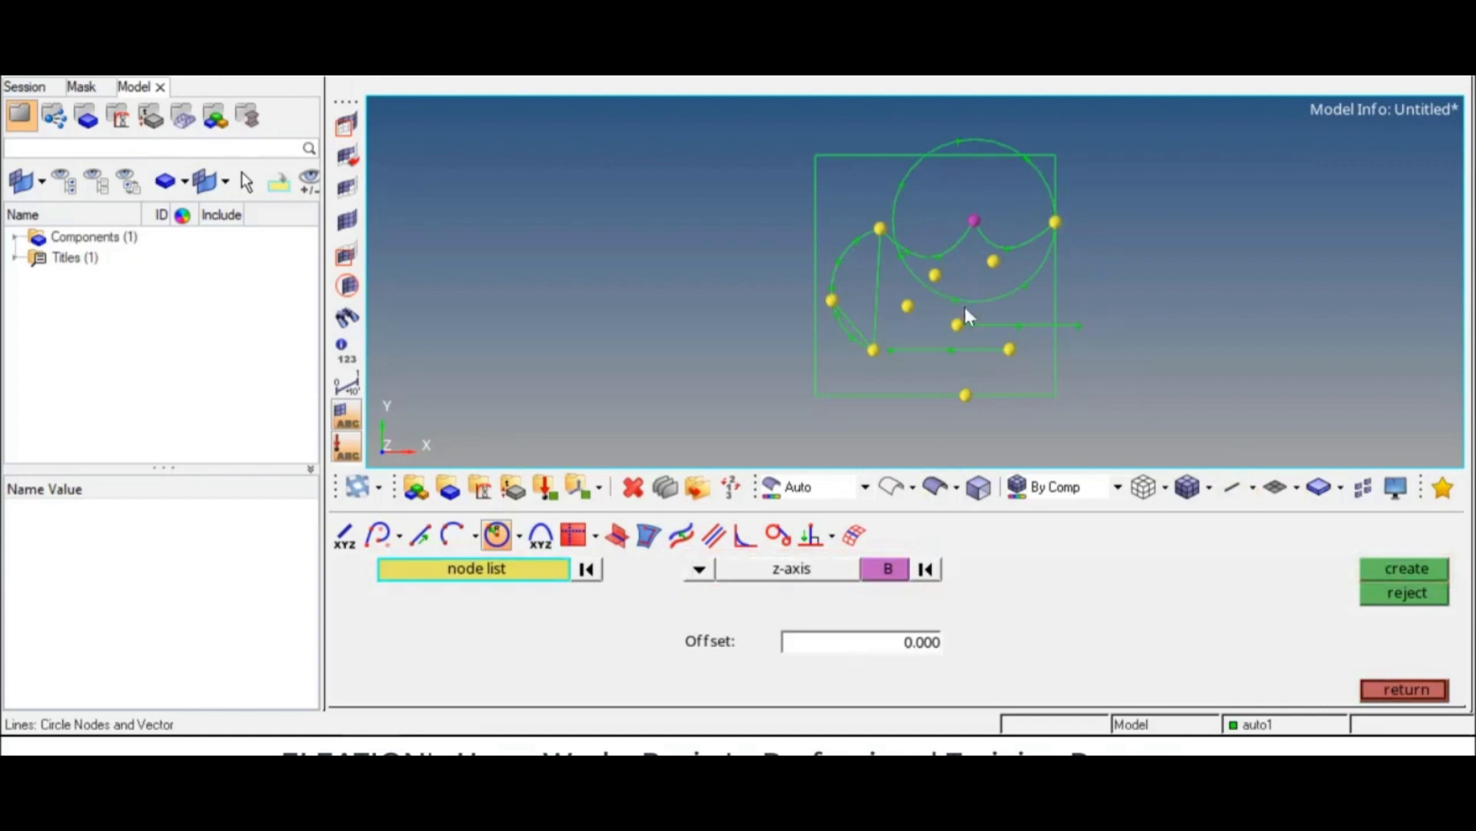
{"action": "left_click", "coordinate": [1405, 593]}
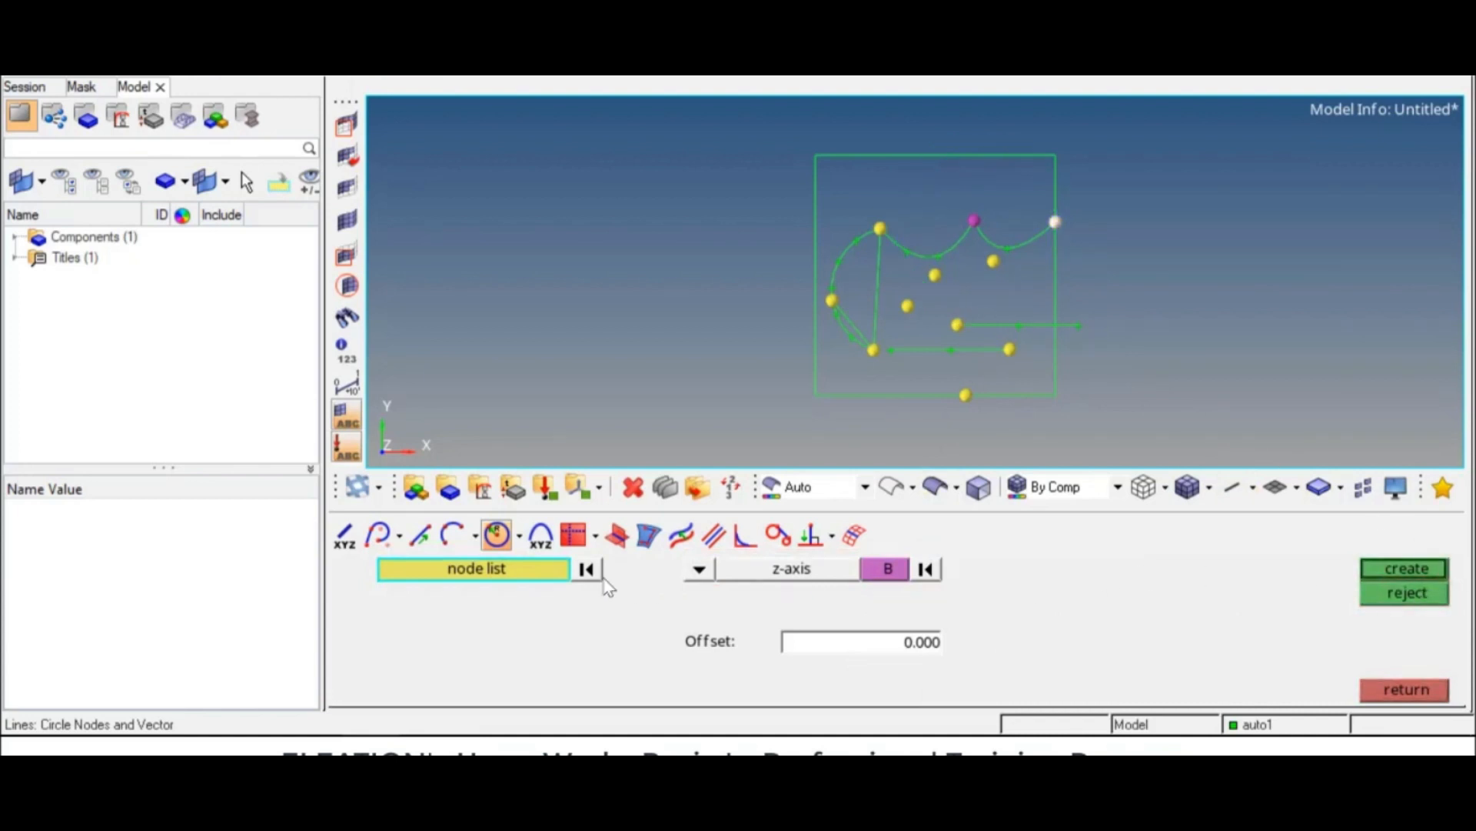
Step: Create a three-node circle through the upper-left, far-left and lower-left nodes after clearing the selection, and reject it
{"action": "left_click", "coordinate": [541, 535]}
{"action": "left_click", "coordinate": [520, 536]}
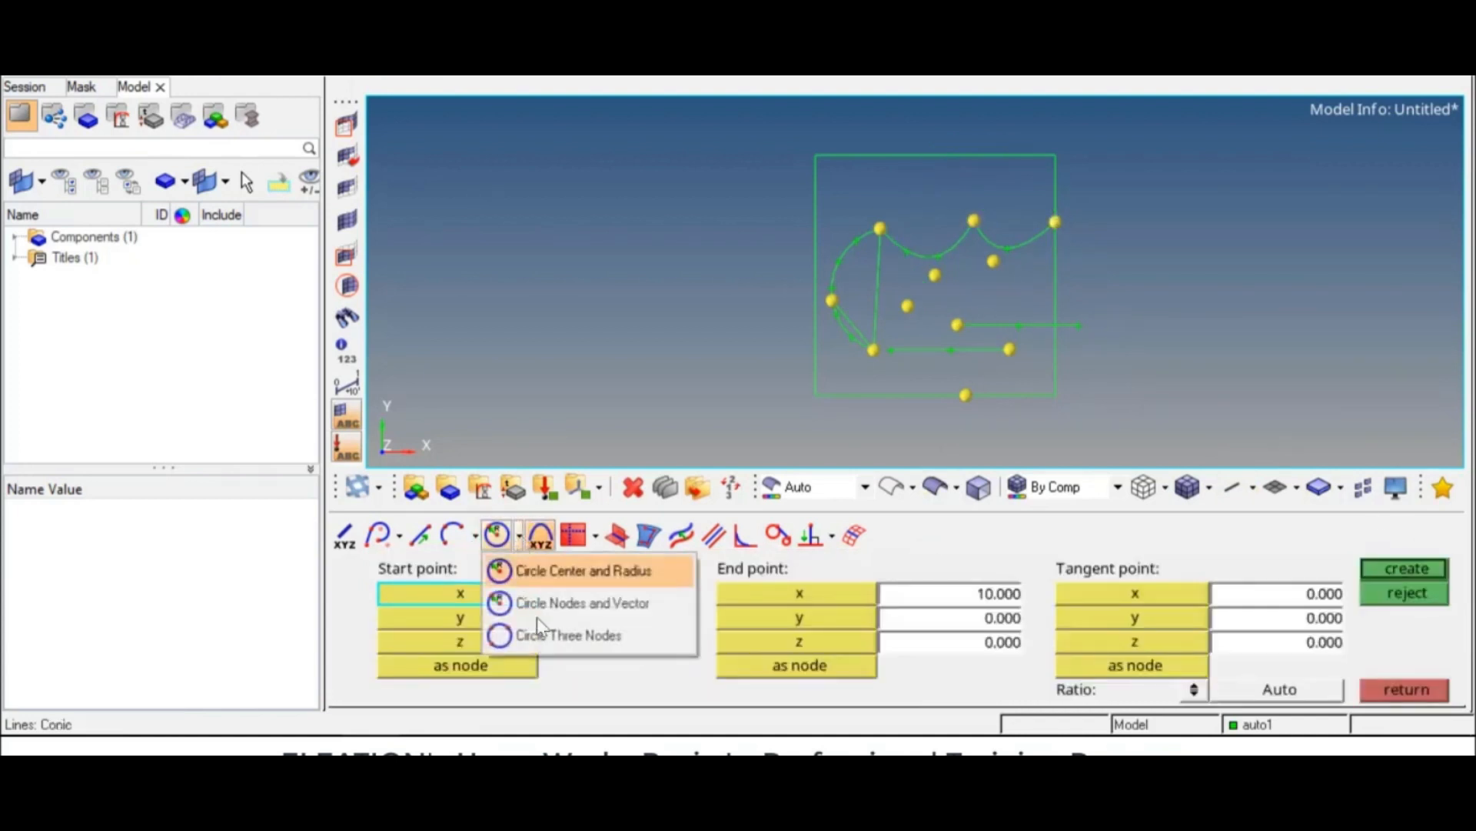
{"action": "left_click", "coordinate": [548, 636]}
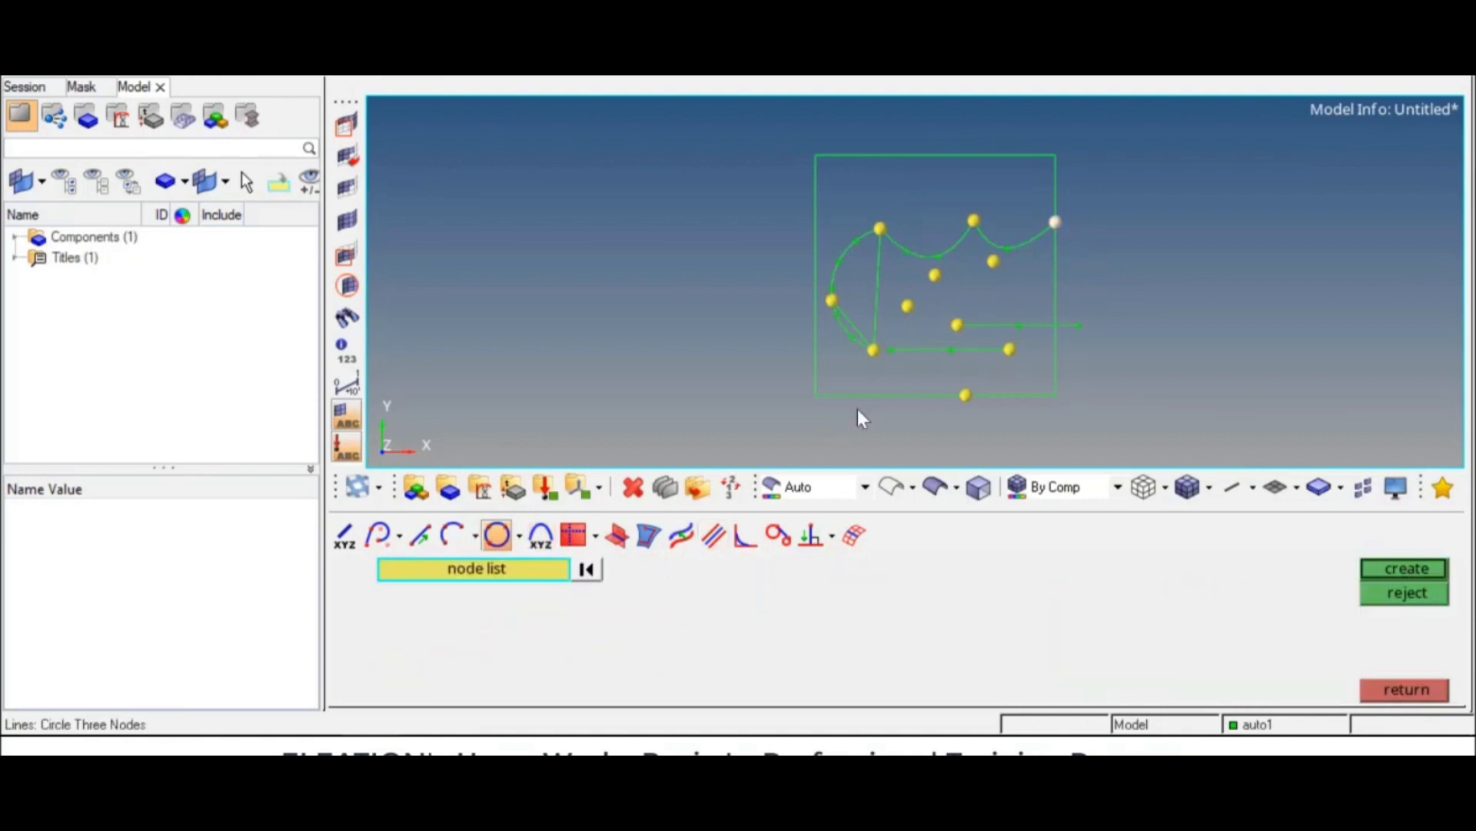
{"action": "left_click", "coordinate": [568, 573]}
{"action": "left_click", "coordinate": [587, 569]}
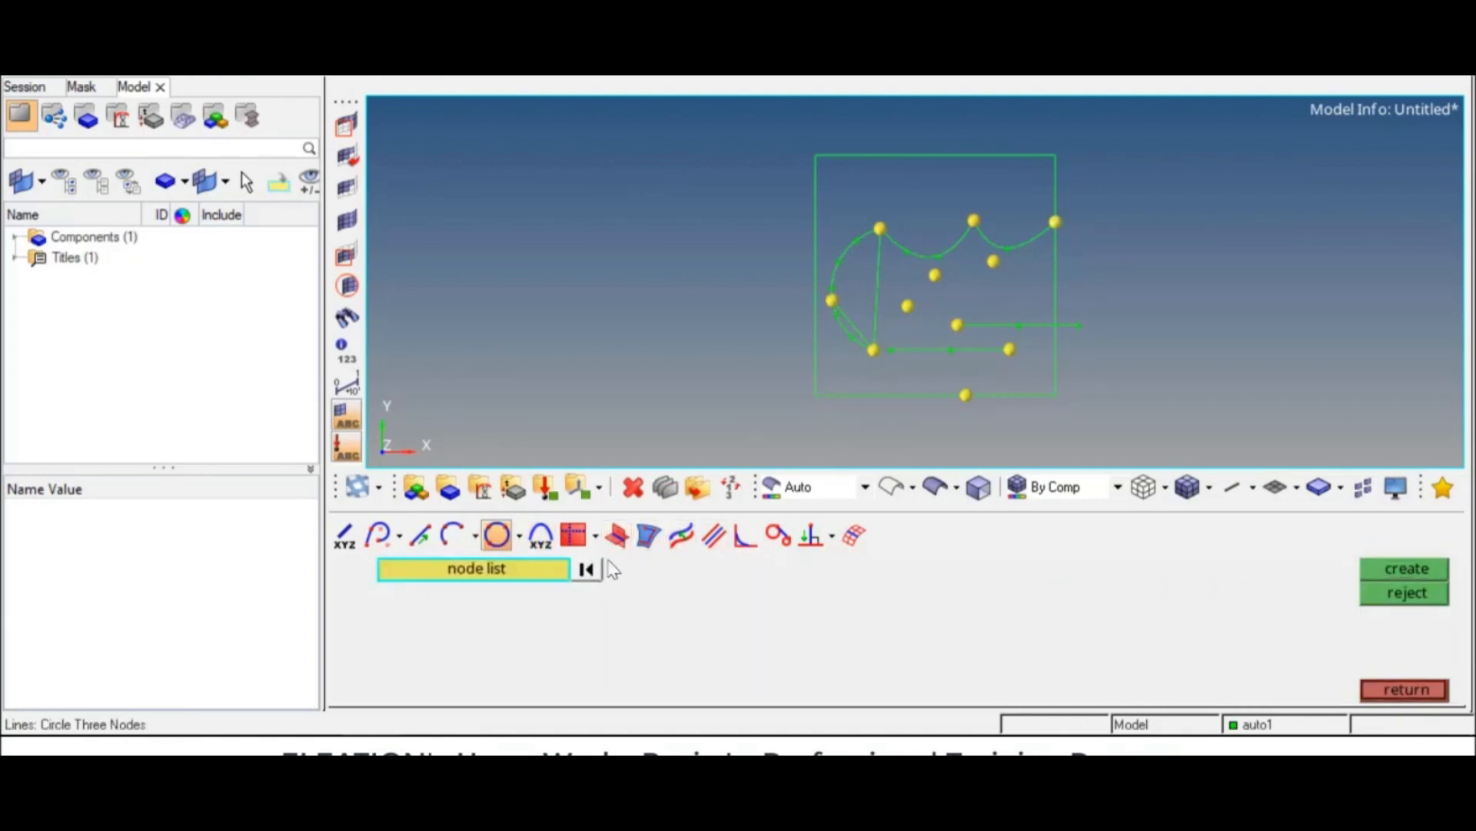
{"action": "left_click", "coordinate": [882, 229]}
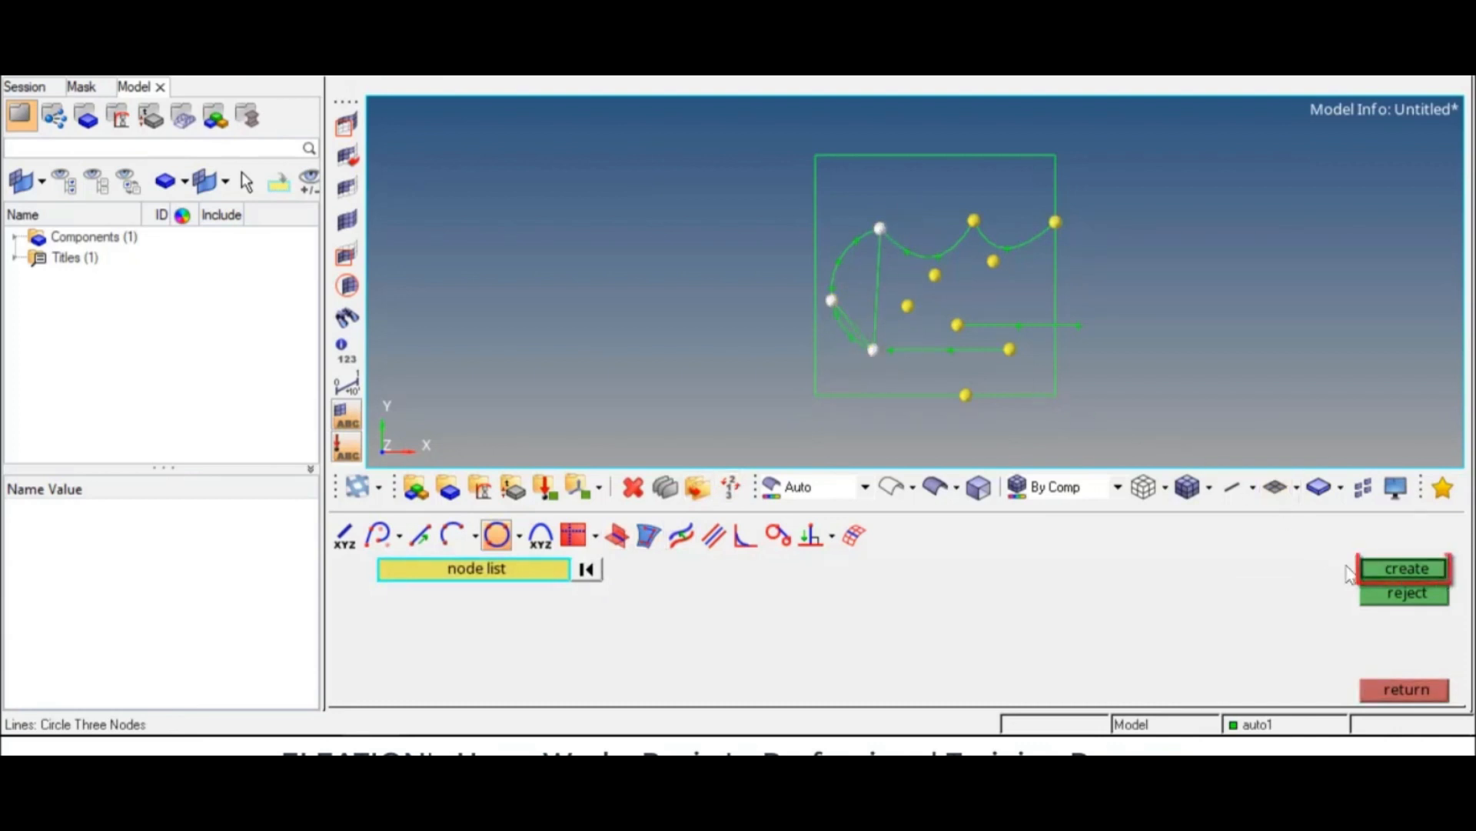
{"action": "left_click", "coordinate": [1371, 569]}
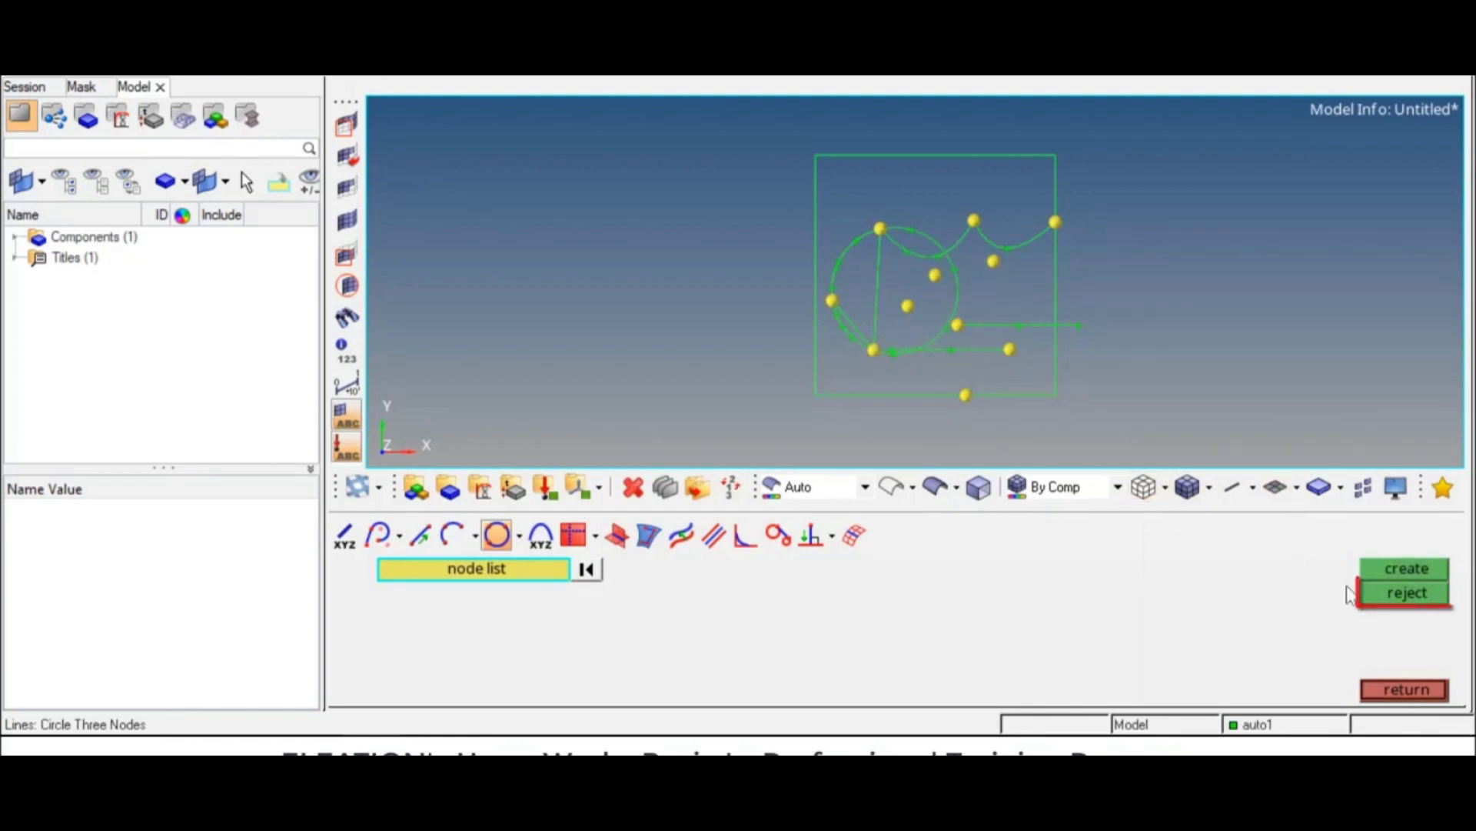
{"action": "left_click", "coordinate": [1373, 593]}
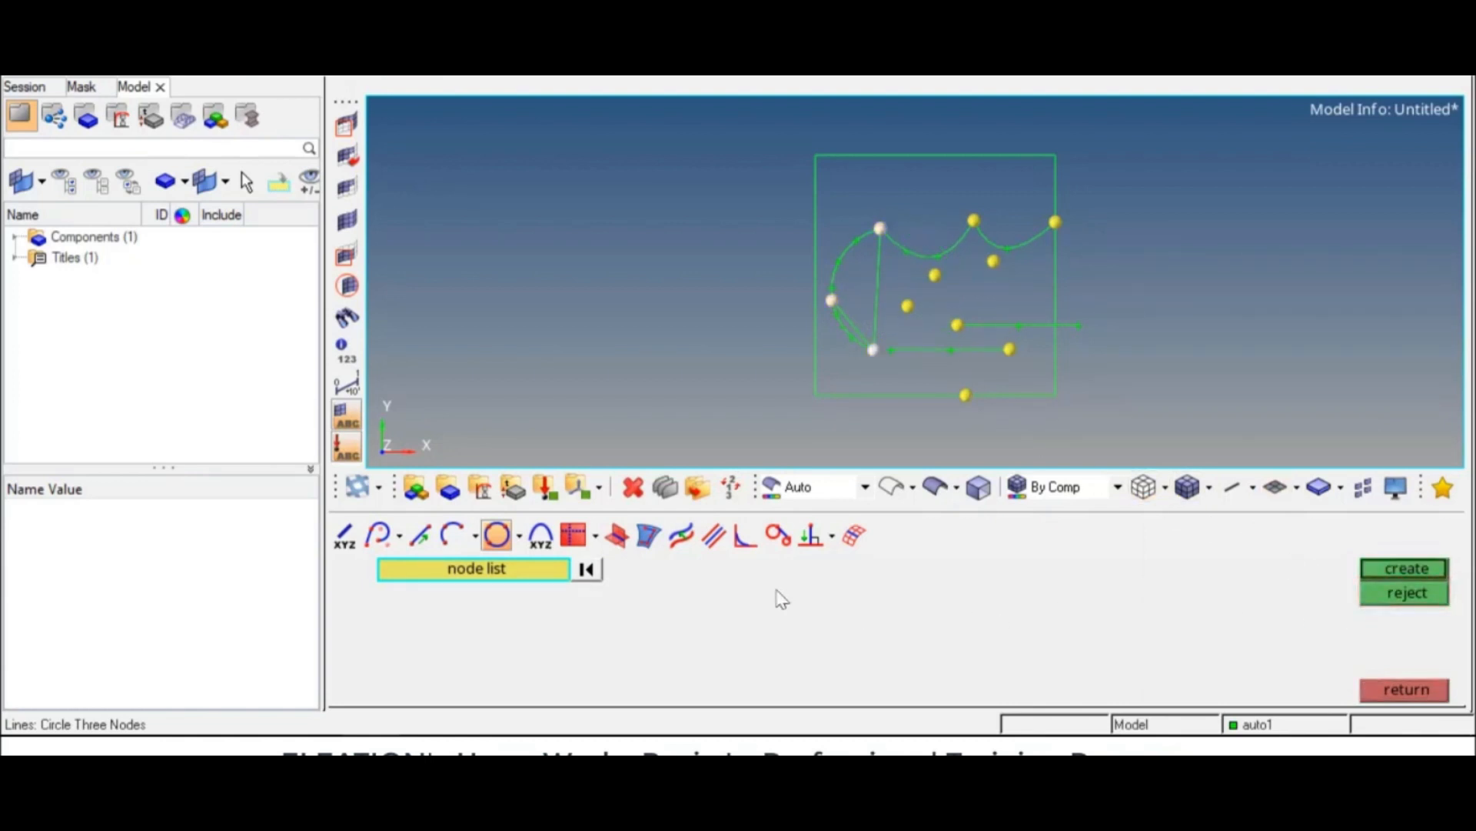
Step: Create a conic line from start point (0, 0, 0) to end point (10, 0, 0) with tangent point (5, 10, 0)
{"action": "left_click", "coordinate": [538, 549]}
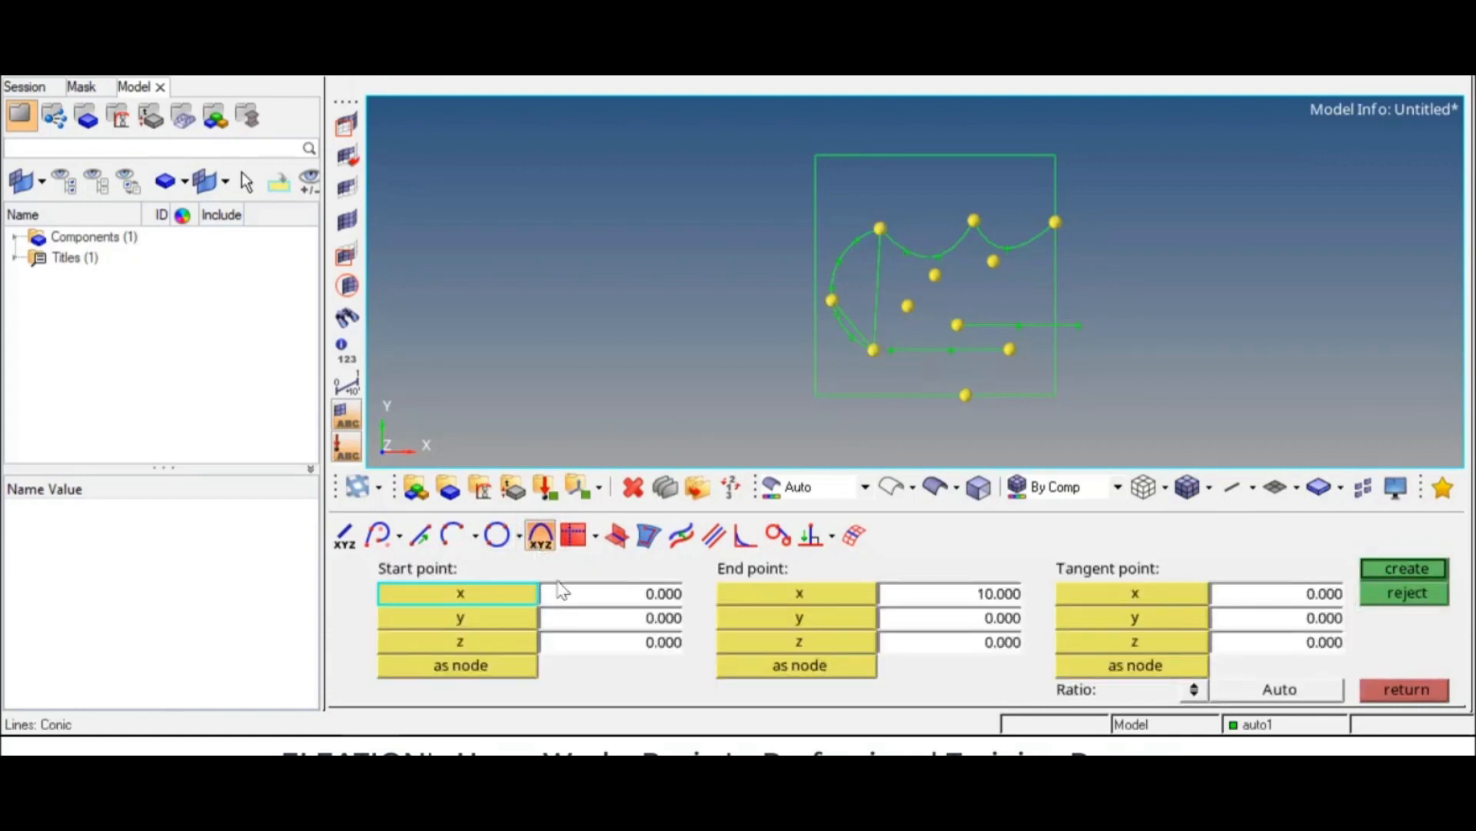
{"action": "left_click", "coordinate": [589, 594]}
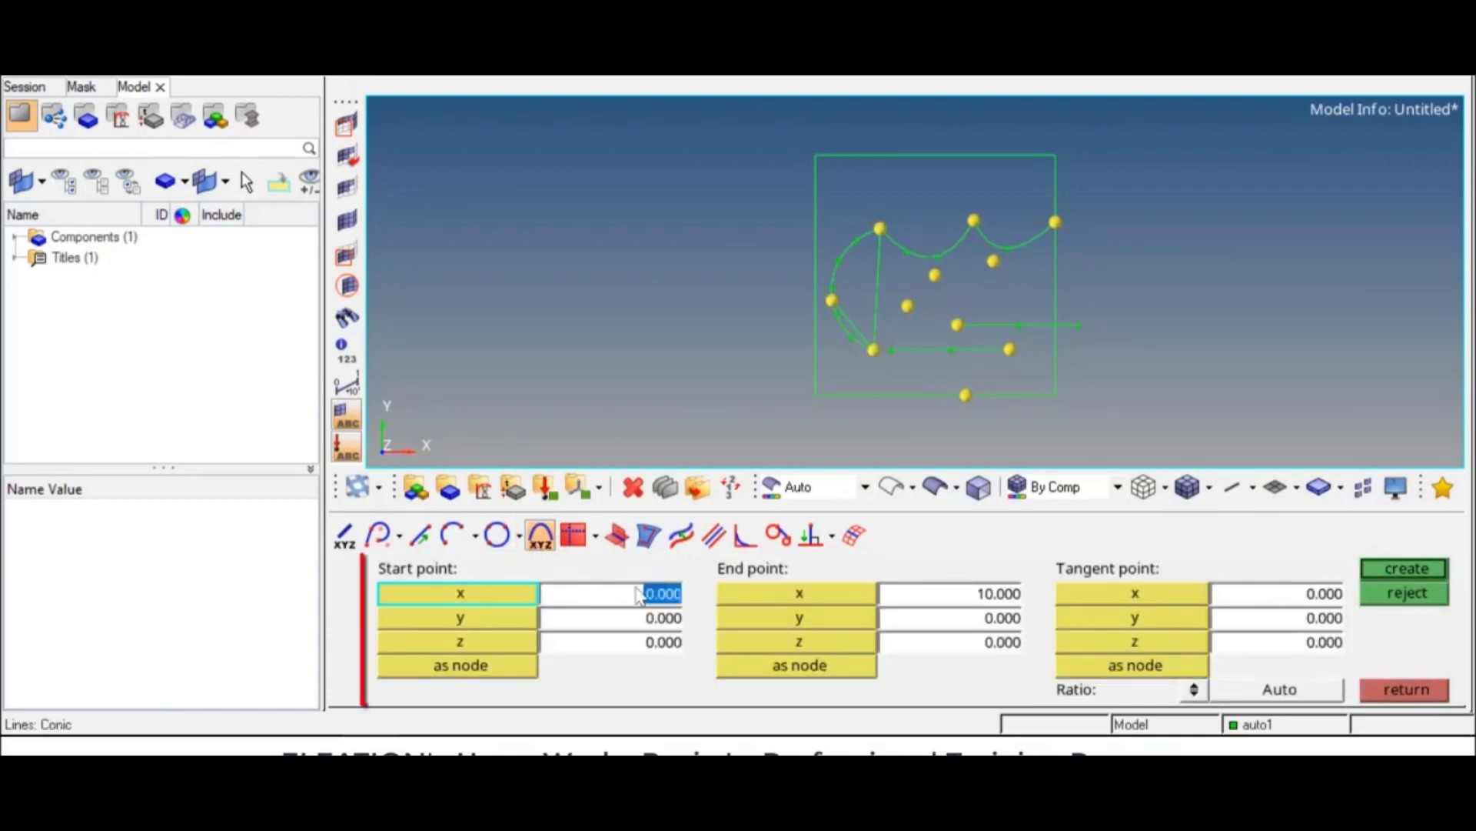
{"action": "left_click", "coordinate": [996, 593]}
{"action": "left_click", "coordinate": [1335, 596]}
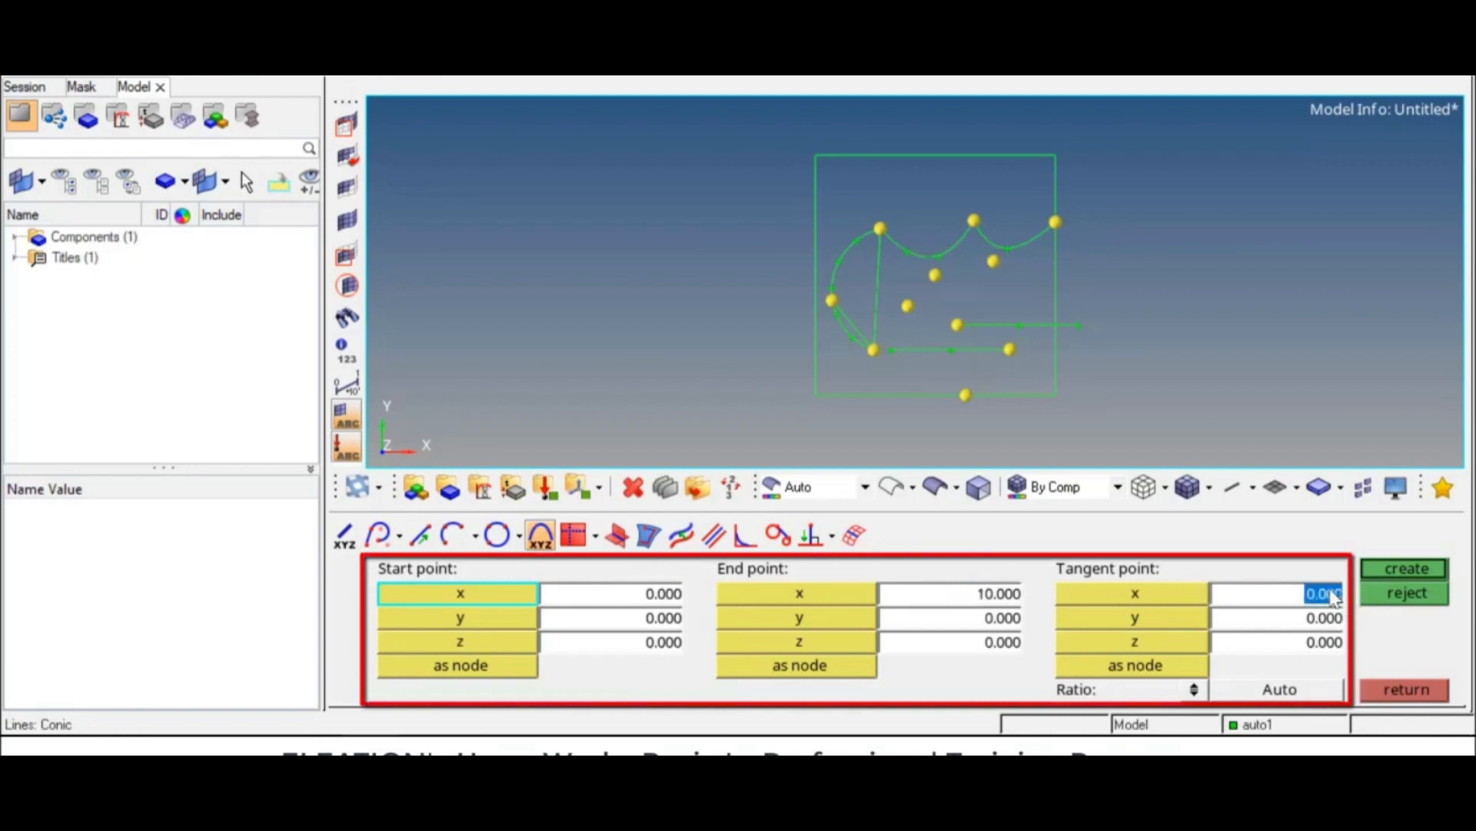
{"action": "left_click", "coordinate": [610, 602]}
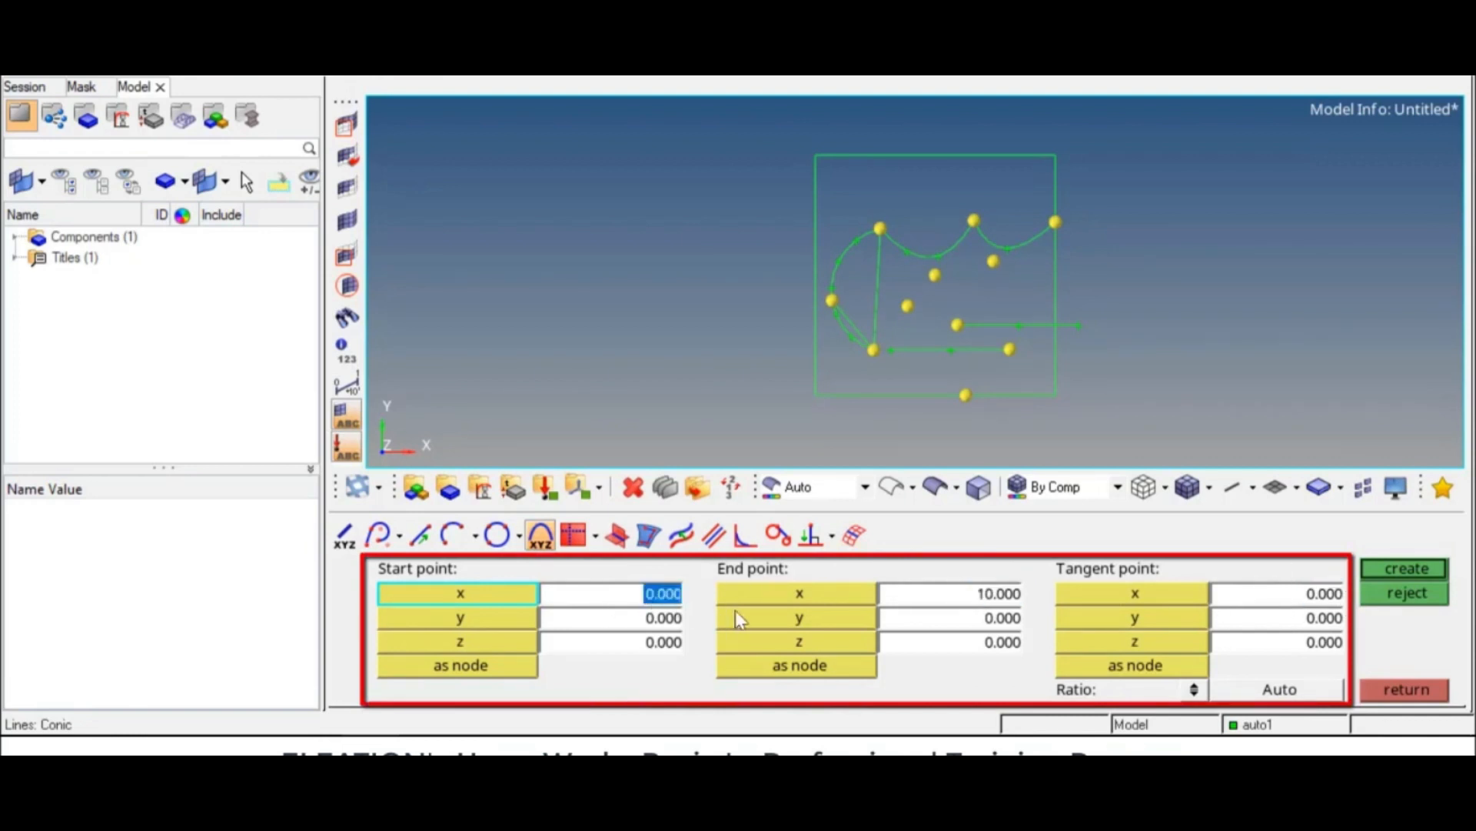
{"action": "left_click", "coordinate": [995, 604]}
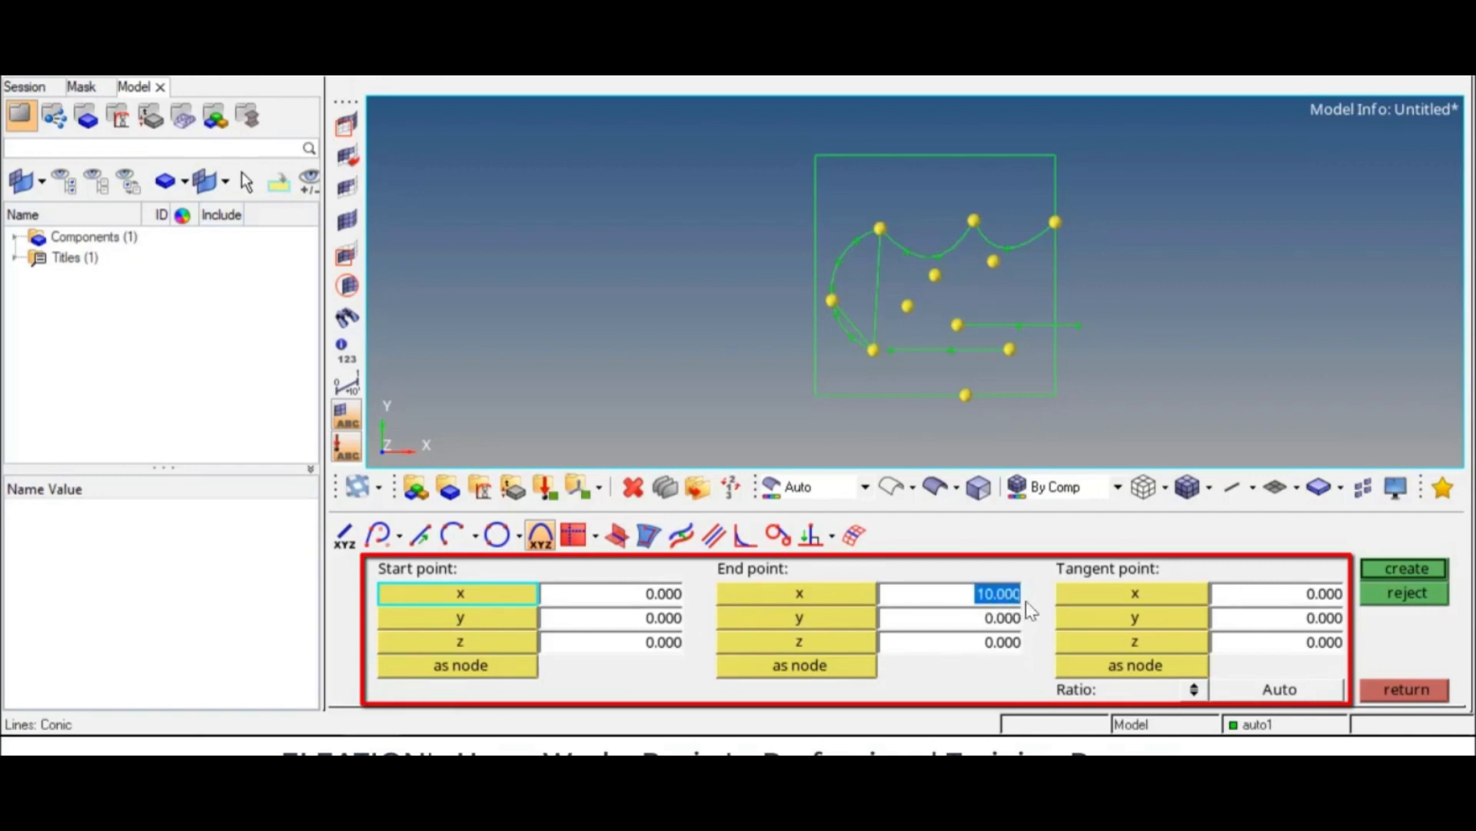
{"action": "left_click", "coordinate": [1312, 602]}
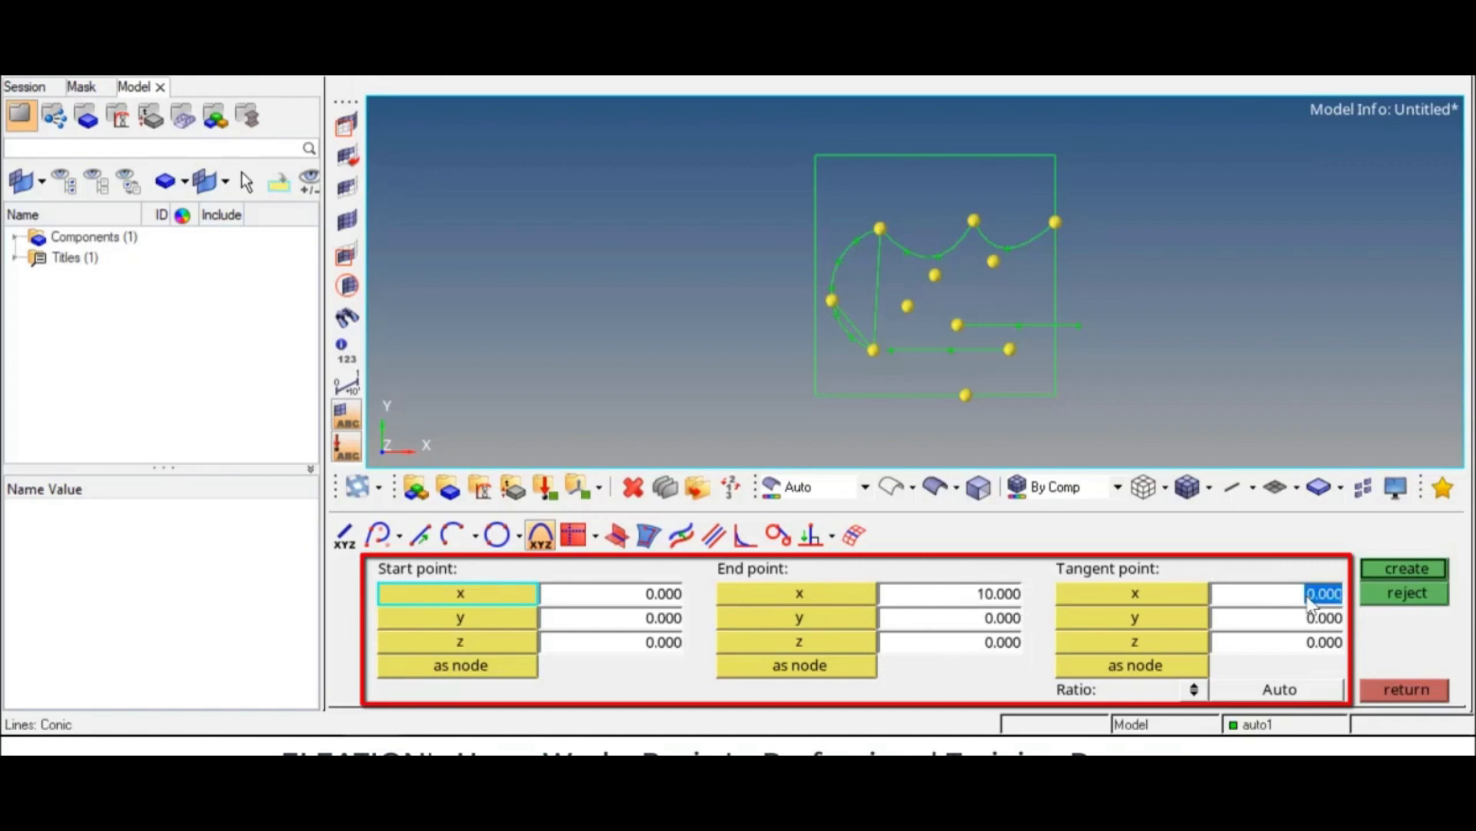
{"action": "left_click", "coordinate": [1308, 626]}
{"action": "type", "text": "10"}
{"action": "left_click", "coordinate": [1312, 602]}
{"action": "type", "text": "5"}
{"action": "left_click", "coordinate": [1427, 573]}
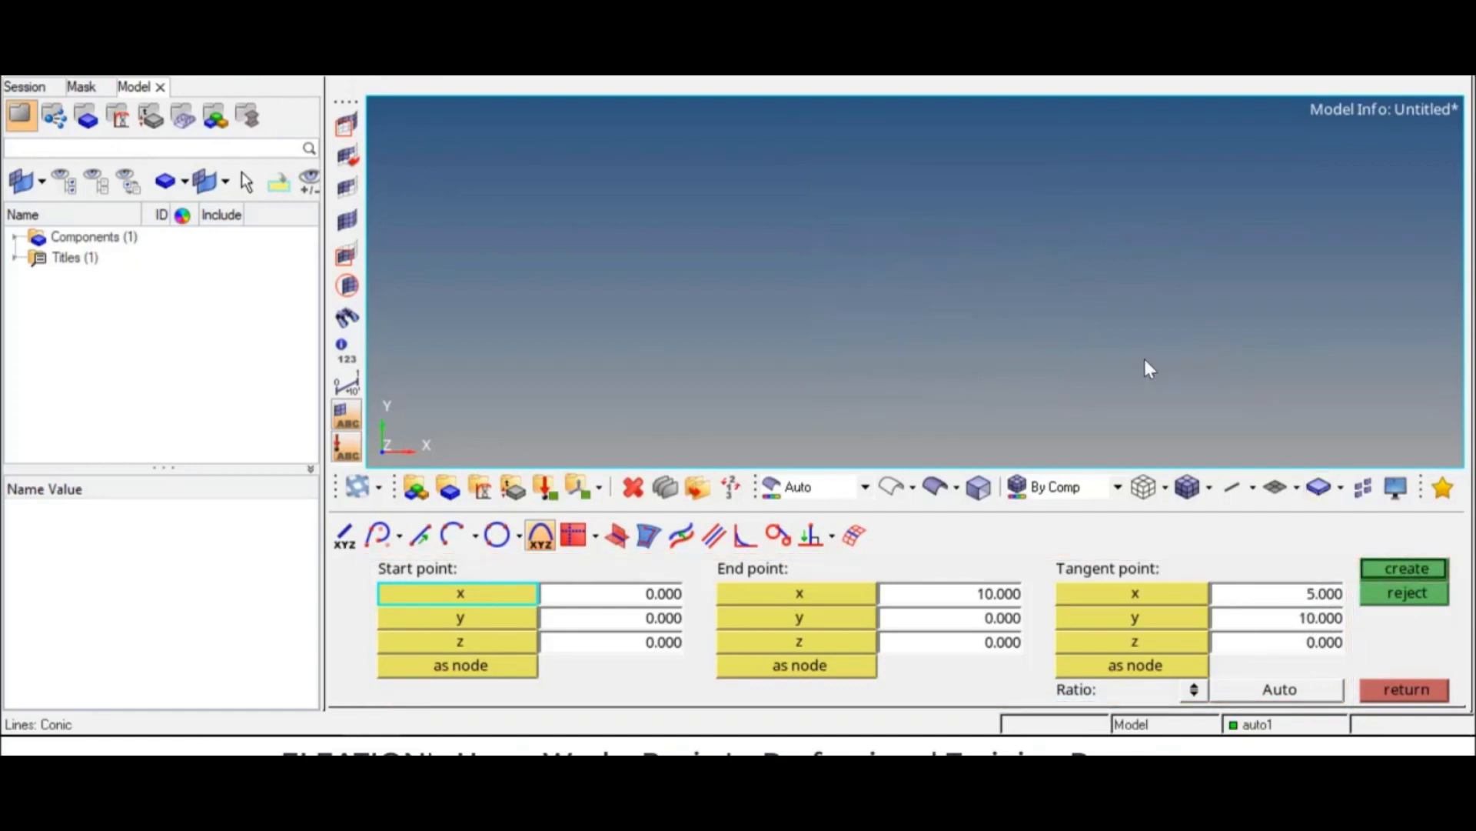
Step: Inspect the new conic line together with the rest of the geometry and reject it
{"action": "key", "text": "f"}
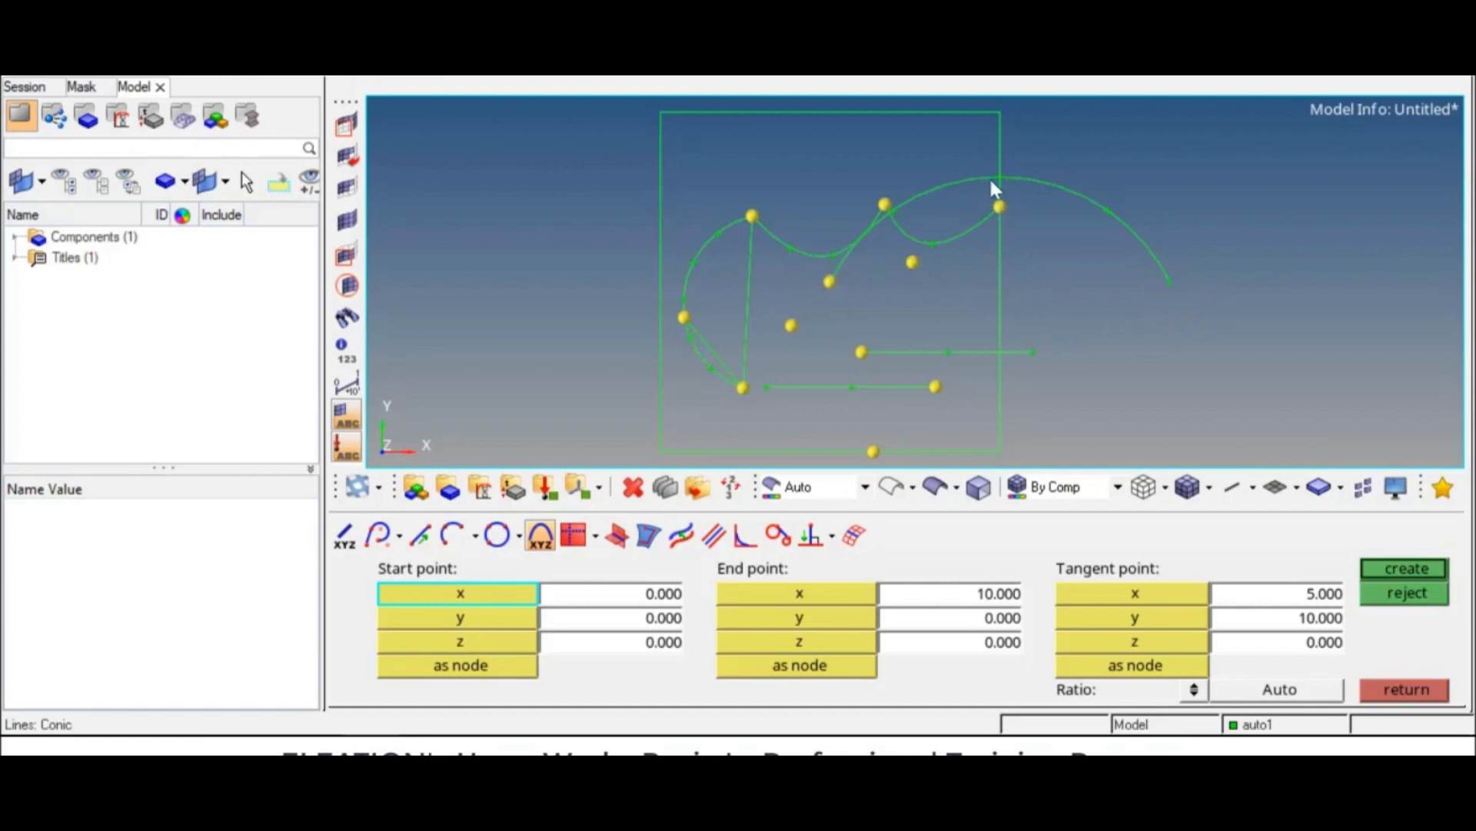
{"action": "scroll", "coordinate": [1001, 154], "scroll_direction": "up", "scroll_amount": 3, "text": "ctrl"}
{"action": "scroll", "coordinate": [1042, 188], "scroll_direction": "down", "scroll_amount": 4, "text": "ctrl"}
{"action": "right_click_drag", "start_coordinate": [1044, 191], "coordinate": [1017, 281], "text": "ctrl"}
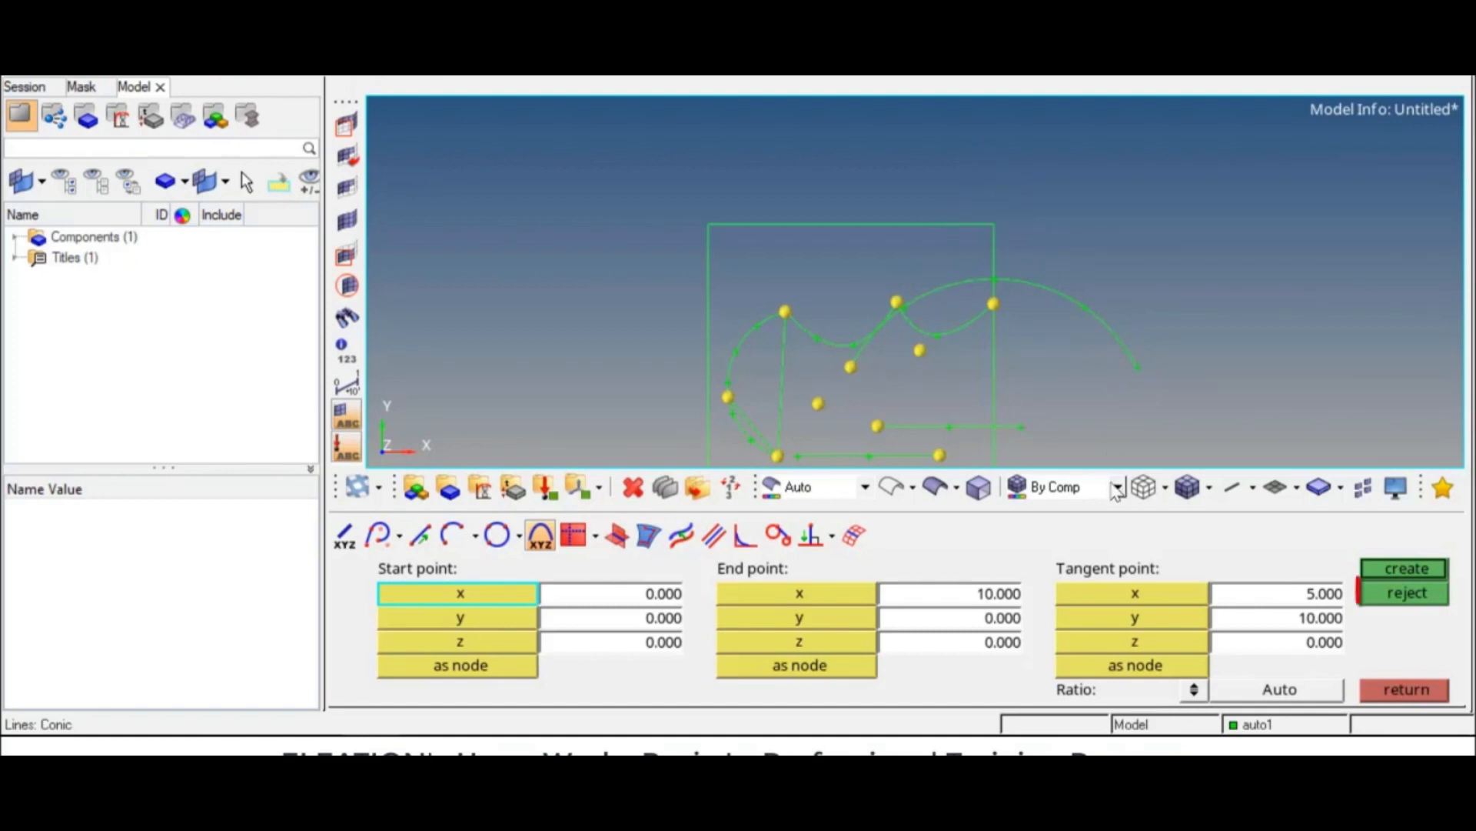
{"action": "left_click", "coordinate": [1377, 593]}
Step: Extract the edges of the square surface as lines in the original component
{"action": "left_click", "coordinate": [596, 536]}
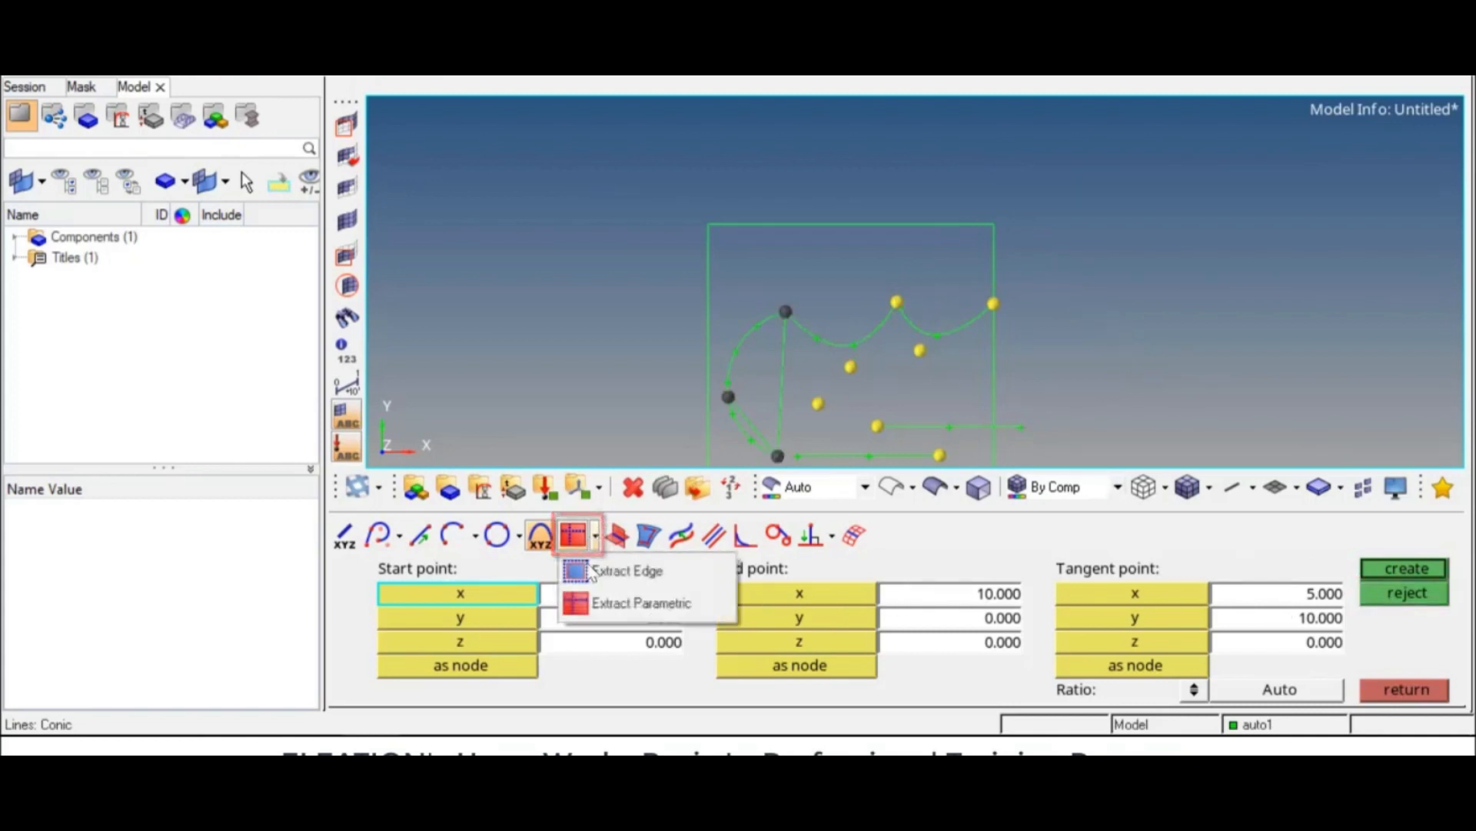
{"action": "left_click", "coordinate": [621, 573]}
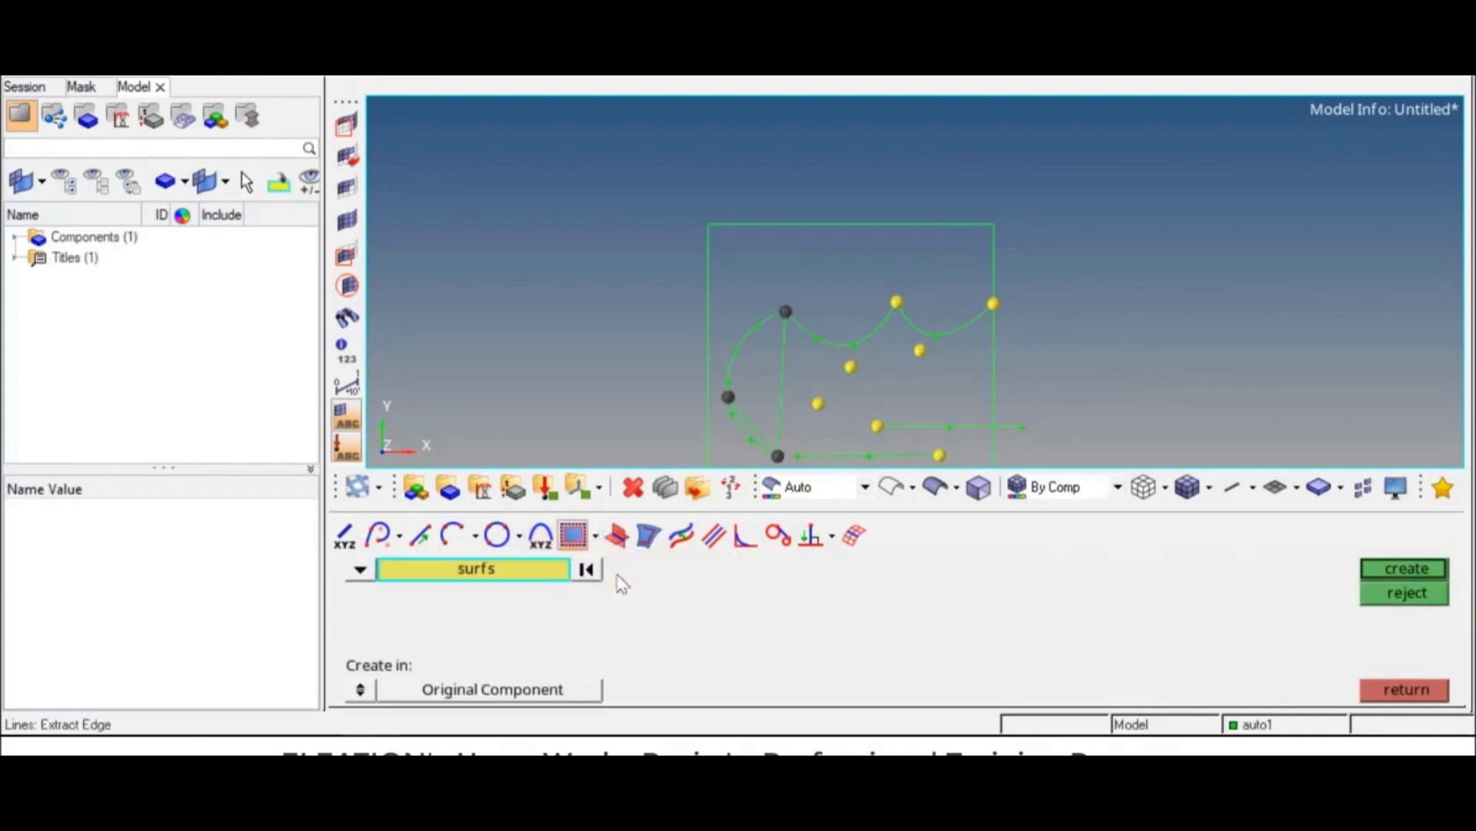
{"action": "right_click_drag", "start_coordinate": [882, 362], "coordinate": [918, 327], "text": "ctrl"}
{"action": "scroll", "coordinate": [912, 334], "scroll_direction": "down", "scroll_amount": 1, "text": "ctrl"}
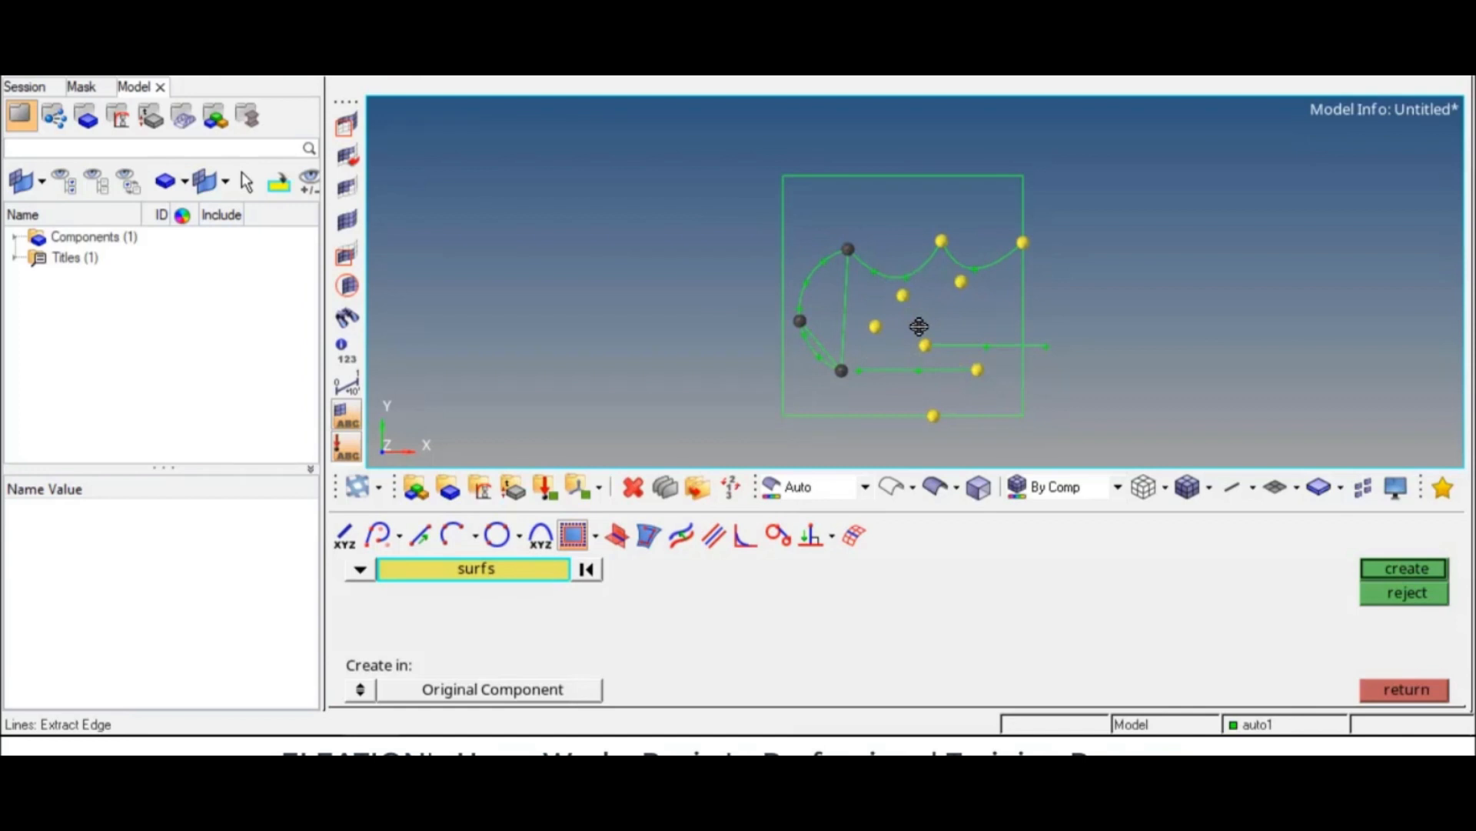
{"action": "left_click", "coordinate": [913, 177]}
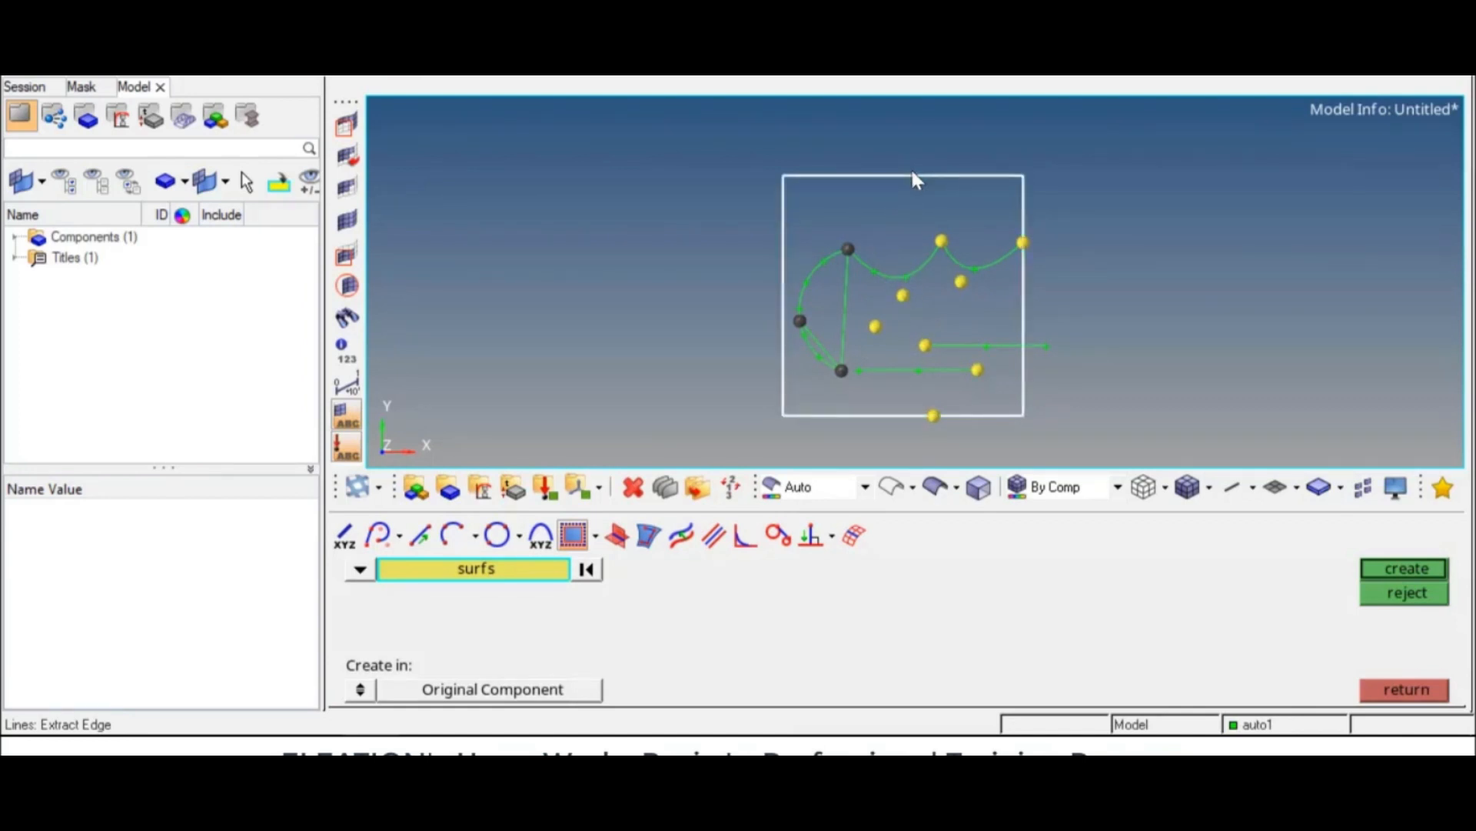
{"action": "left_click", "coordinate": [1379, 570]}
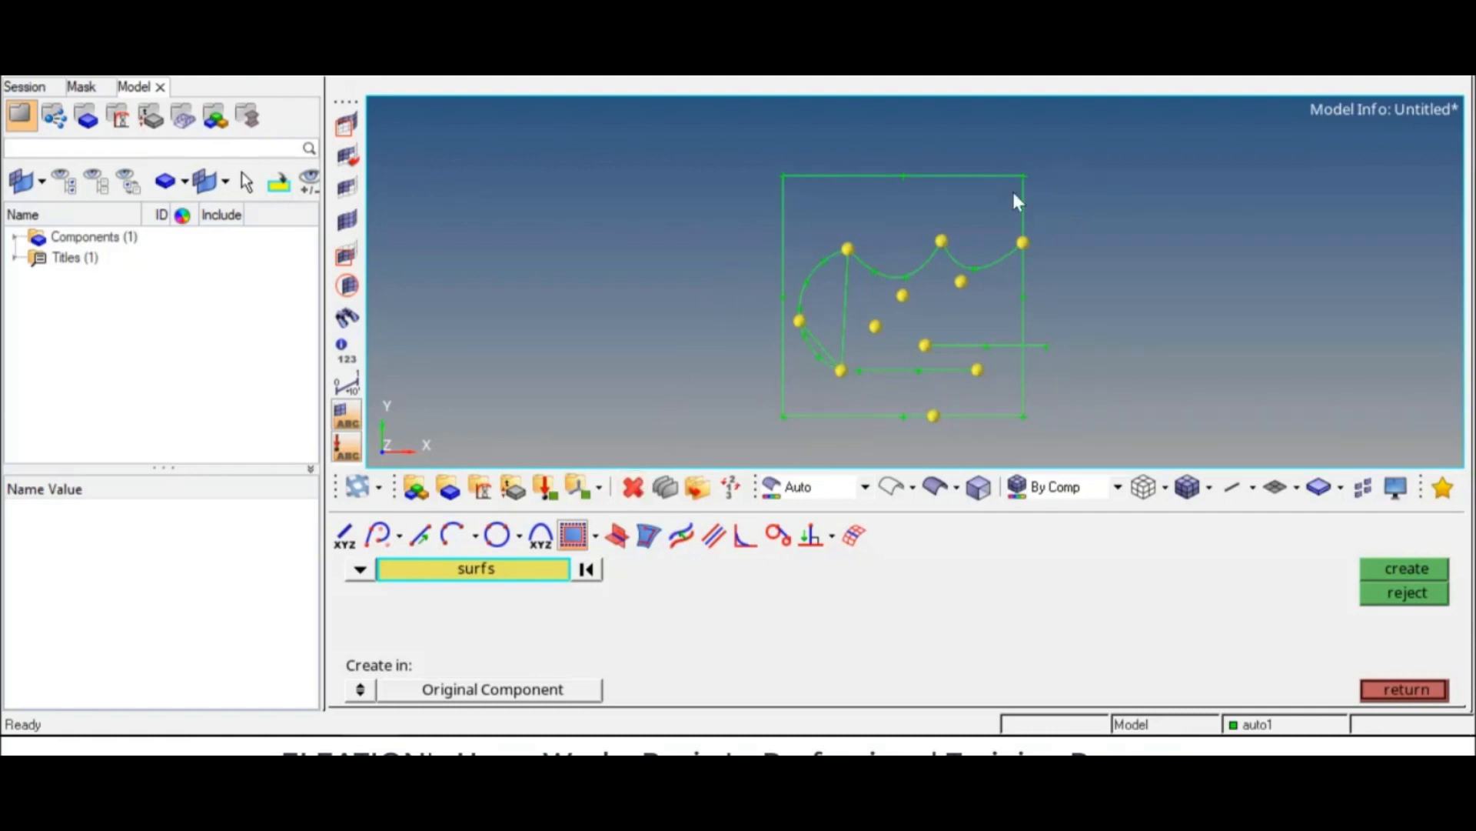
Step: Delete the square surface while keeping its extracted edge lines
{"action": "left_click", "coordinate": [635, 486]}
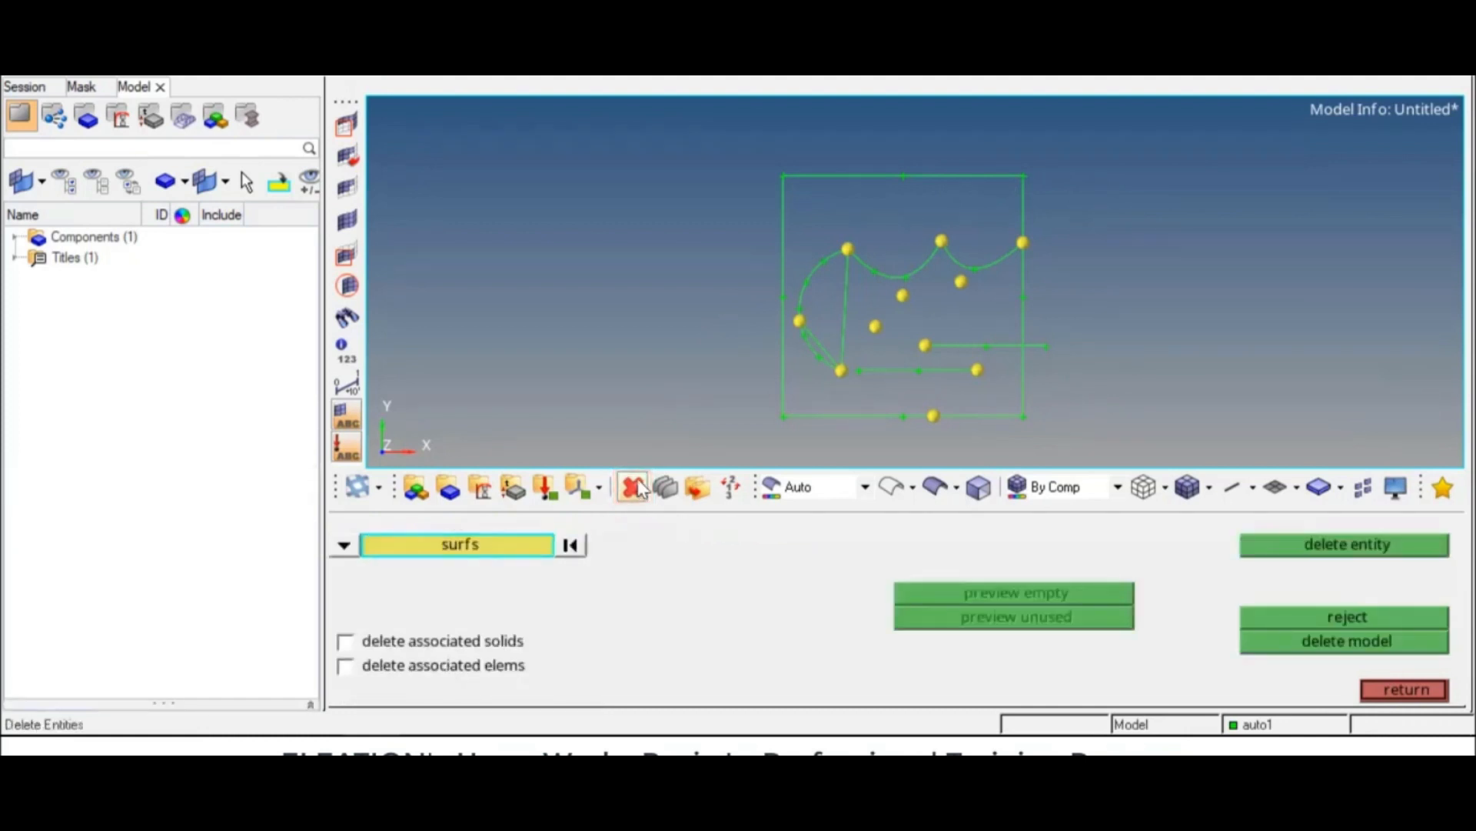
{"action": "left_click", "coordinate": [784, 252]}
{"action": "left_click", "coordinate": [1346, 544]}
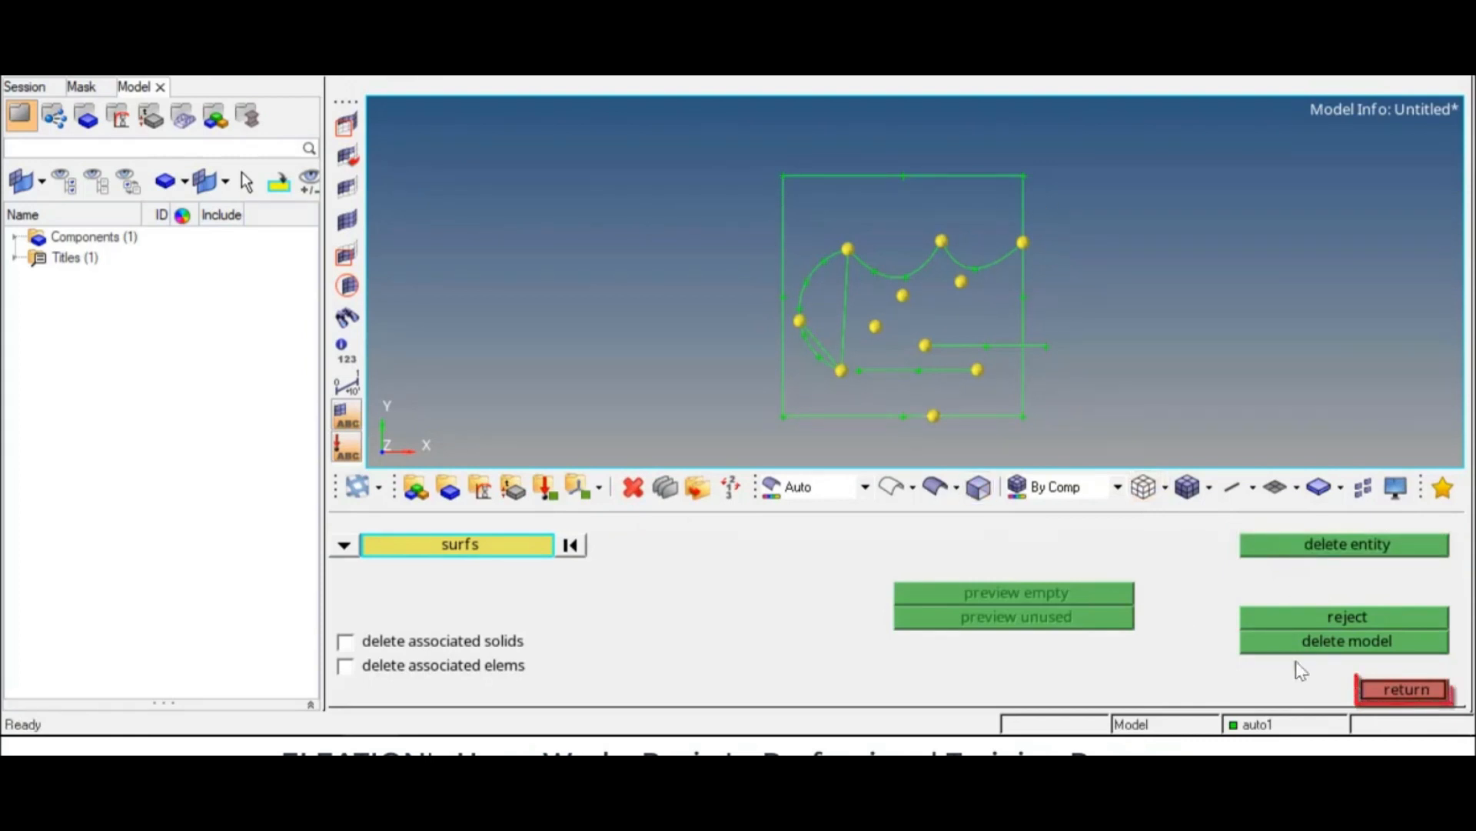
{"action": "left_click", "coordinate": [1403, 690]}
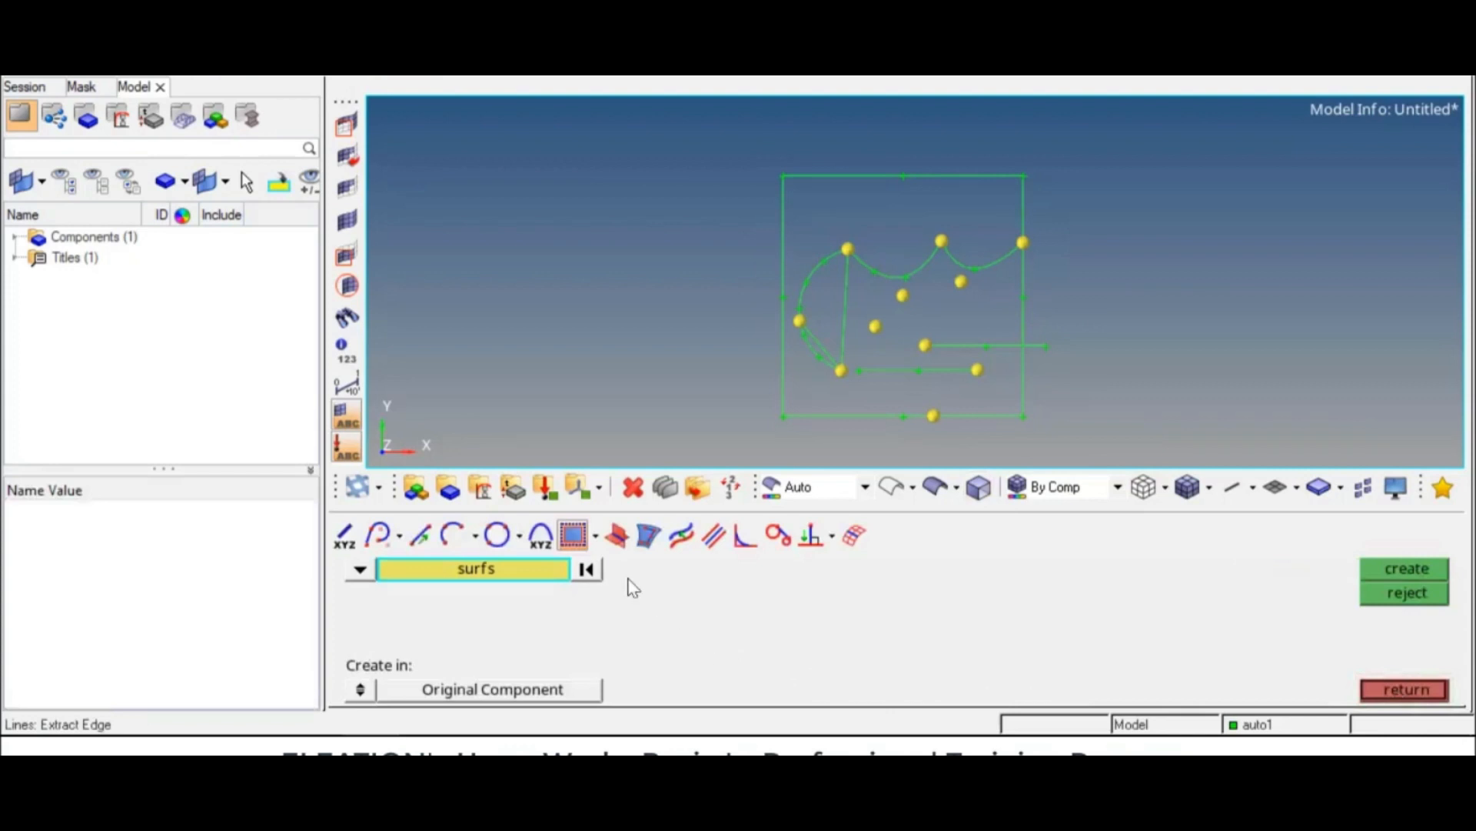
Step: Switch to Extract Parametric and delete the four extracted lines along the edges of the square
{"action": "left_click", "coordinate": [596, 537]}
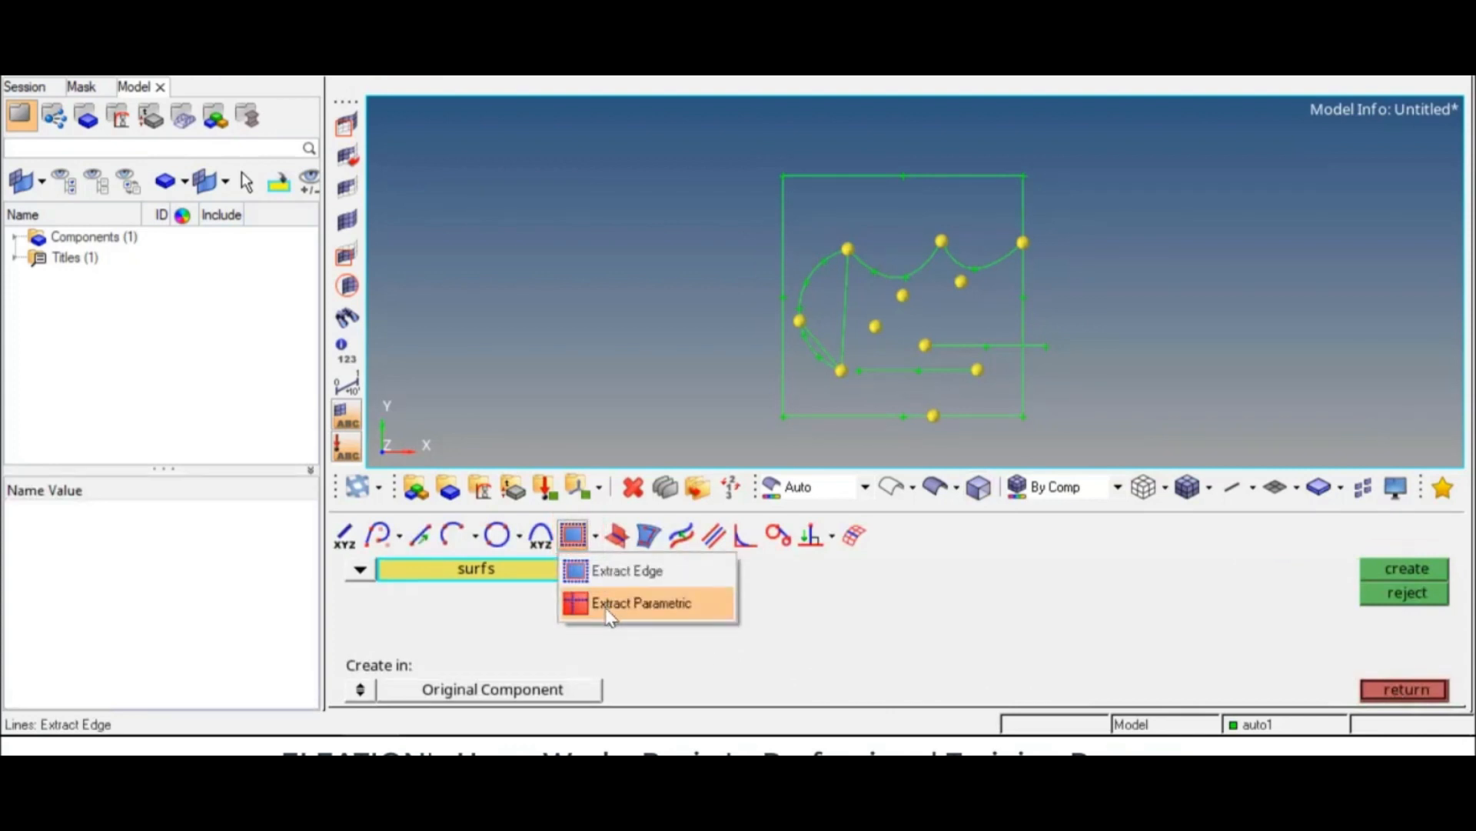
{"action": "left_click", "coordinate": [609, 608]}
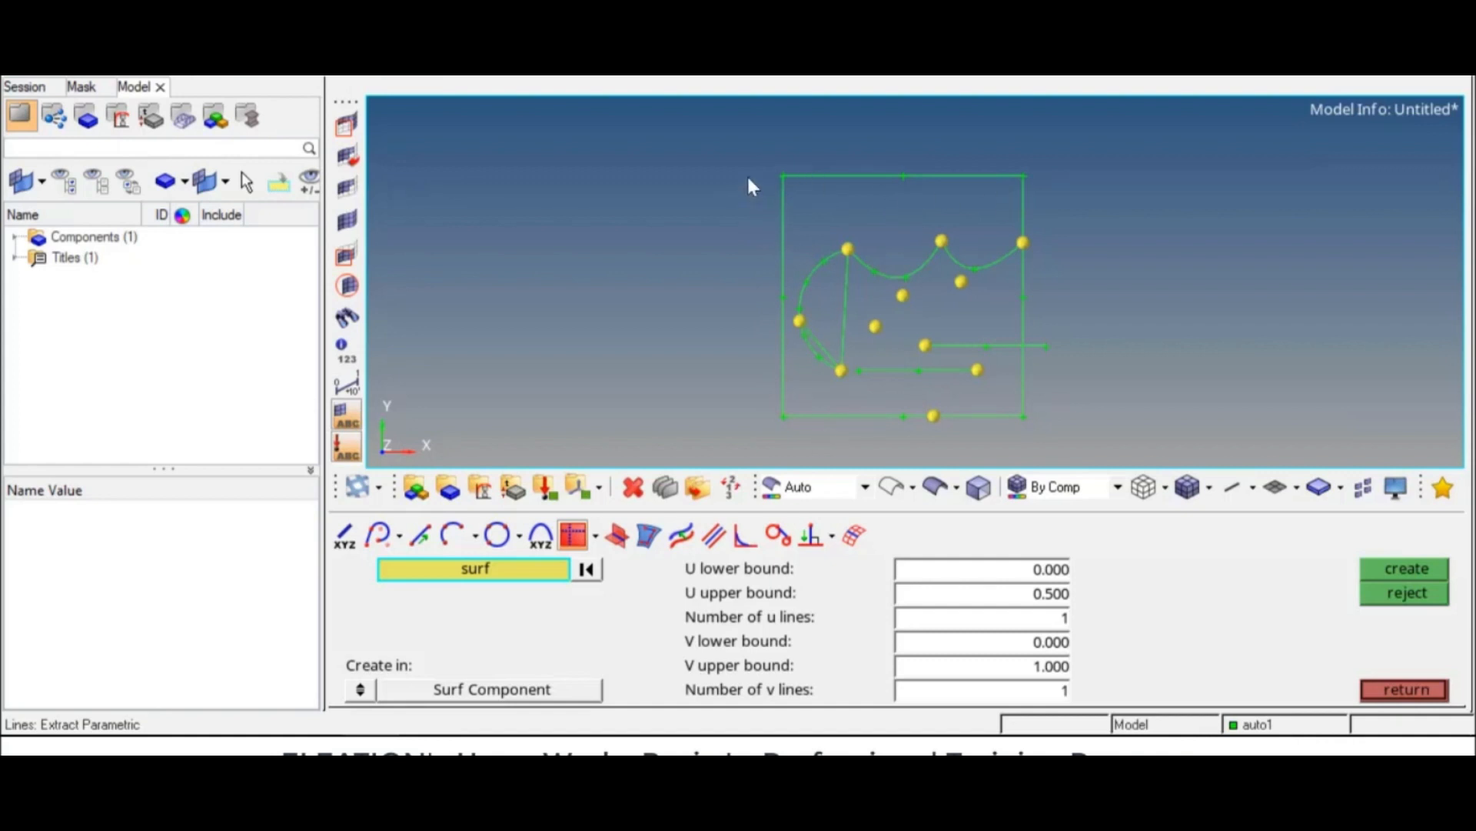
{"action": "left_click", "coordinate": [633, 497]}
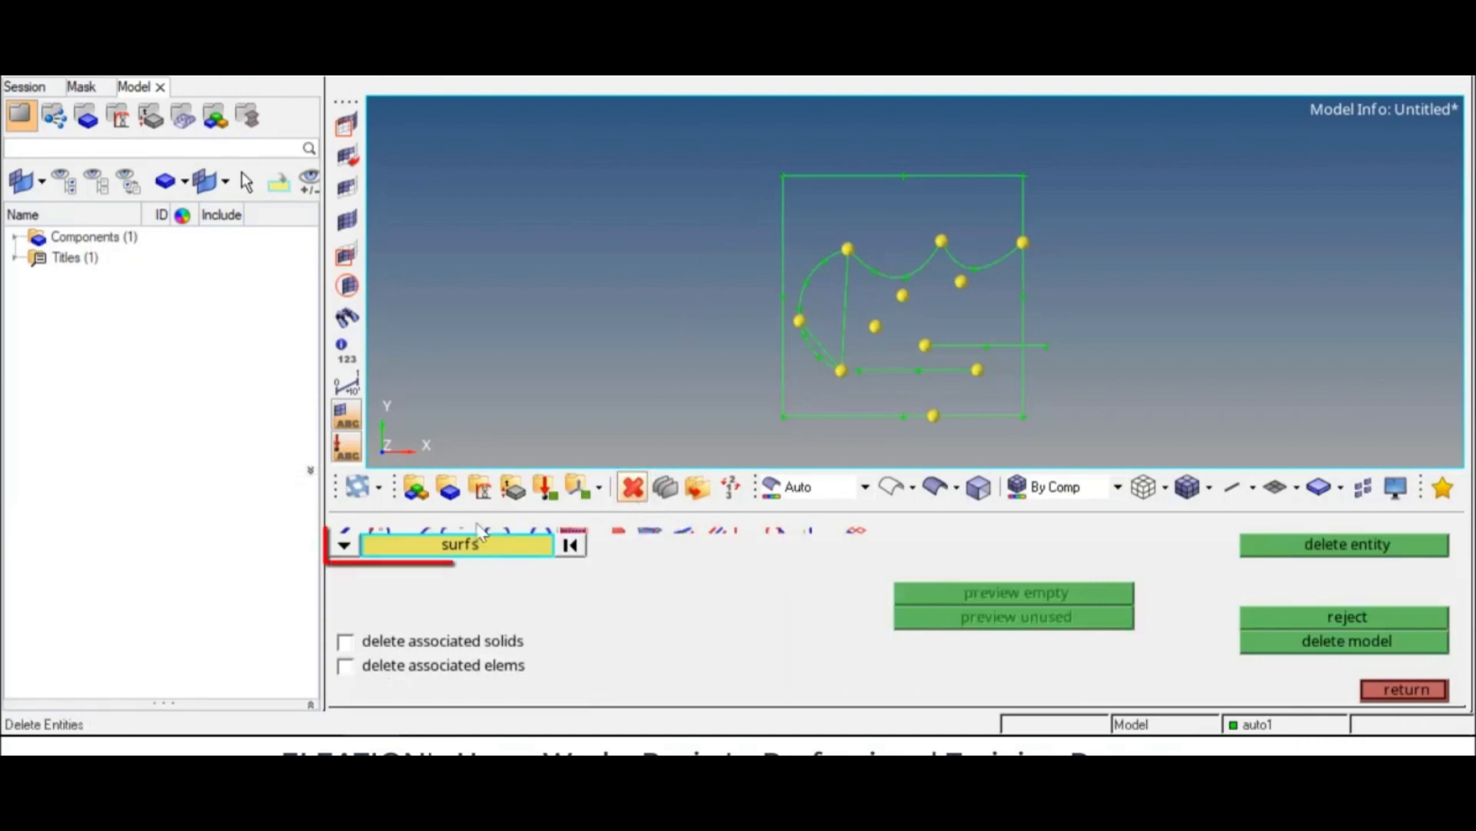
{"action": "left_click", "coordinate": [344, 546]}
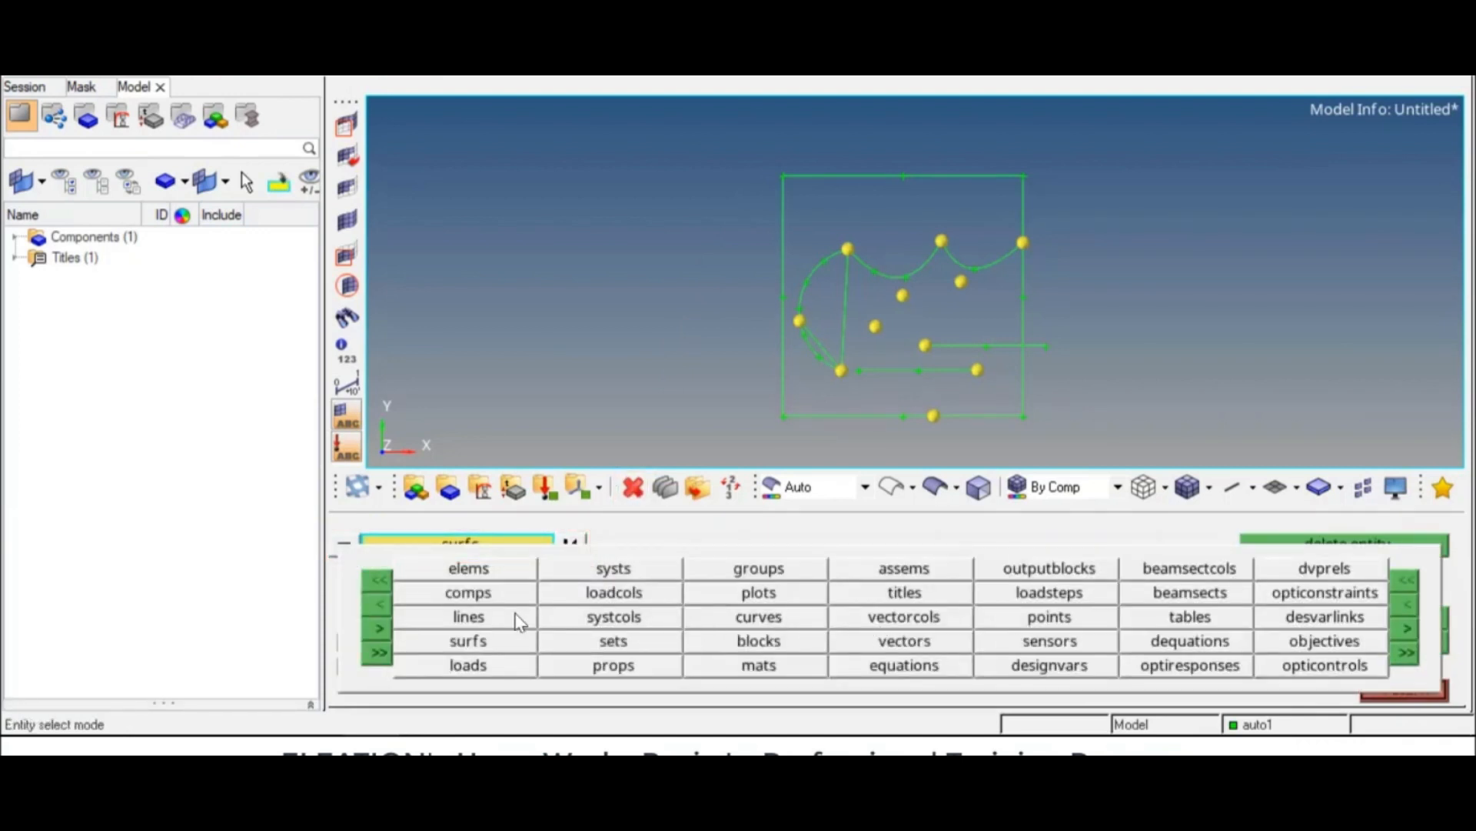
{"action": "left_click", "coordinate": [468, 616]}
{"action": "left_click", "coordinate": [783, 333]}
{"action": "left_click", "coordinate": [832, 416]}
{"action": "left_click", "coordinate": [1024, 283]}
{"action": "left_click", "coordinate": [976, 176]}
{"action": "left_click", "coordinate": [1261, 546]}
{"action": "left_click", "coordinate": [1375, 690]}
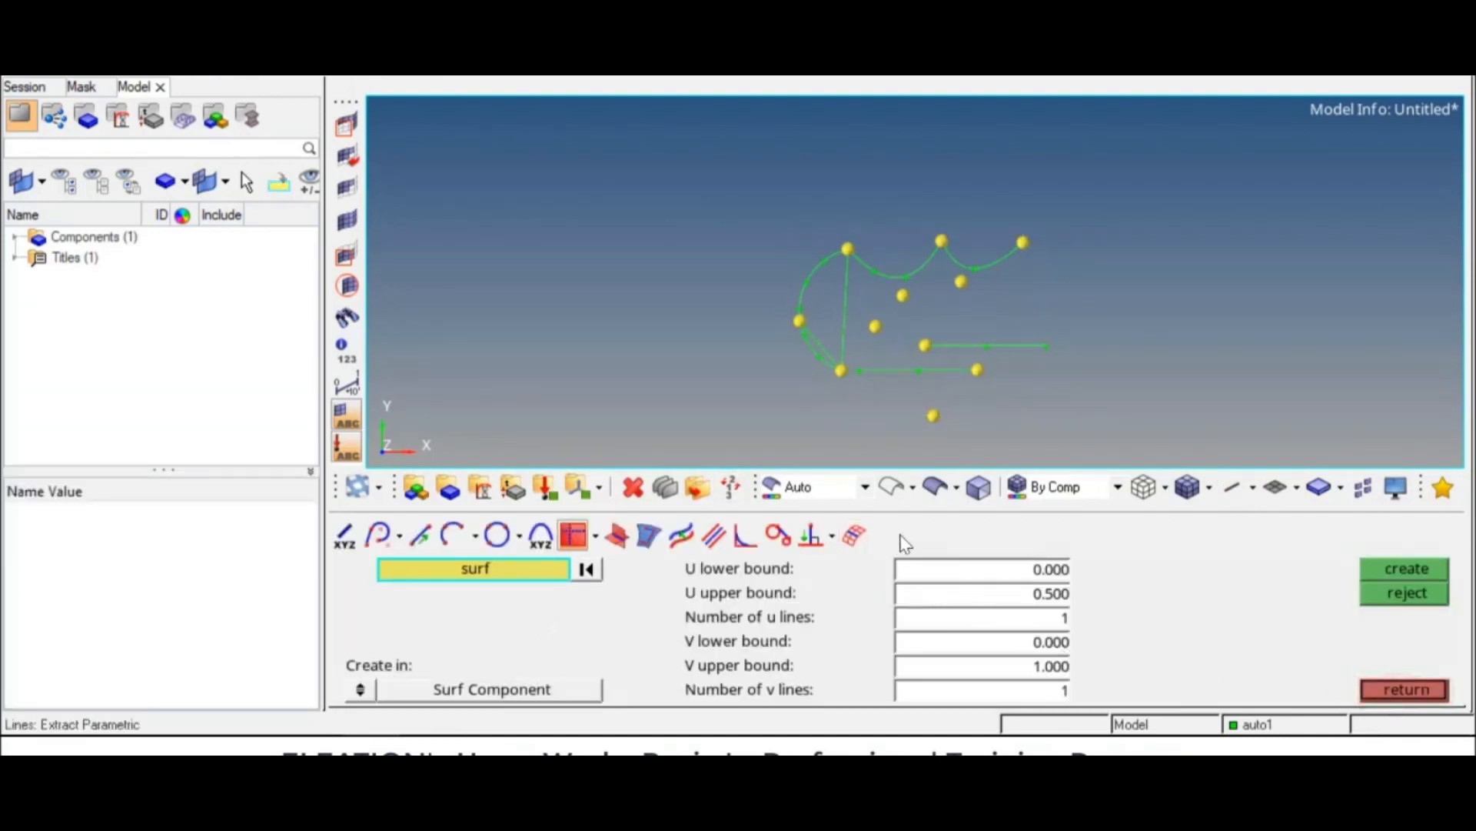
Step: Extract parametric lines from the square surface with U bounds 0 to 0.5, V bounds 0 to 1, and one line in each direction
{"action": "left_click", "coordinate": [796, 408]}
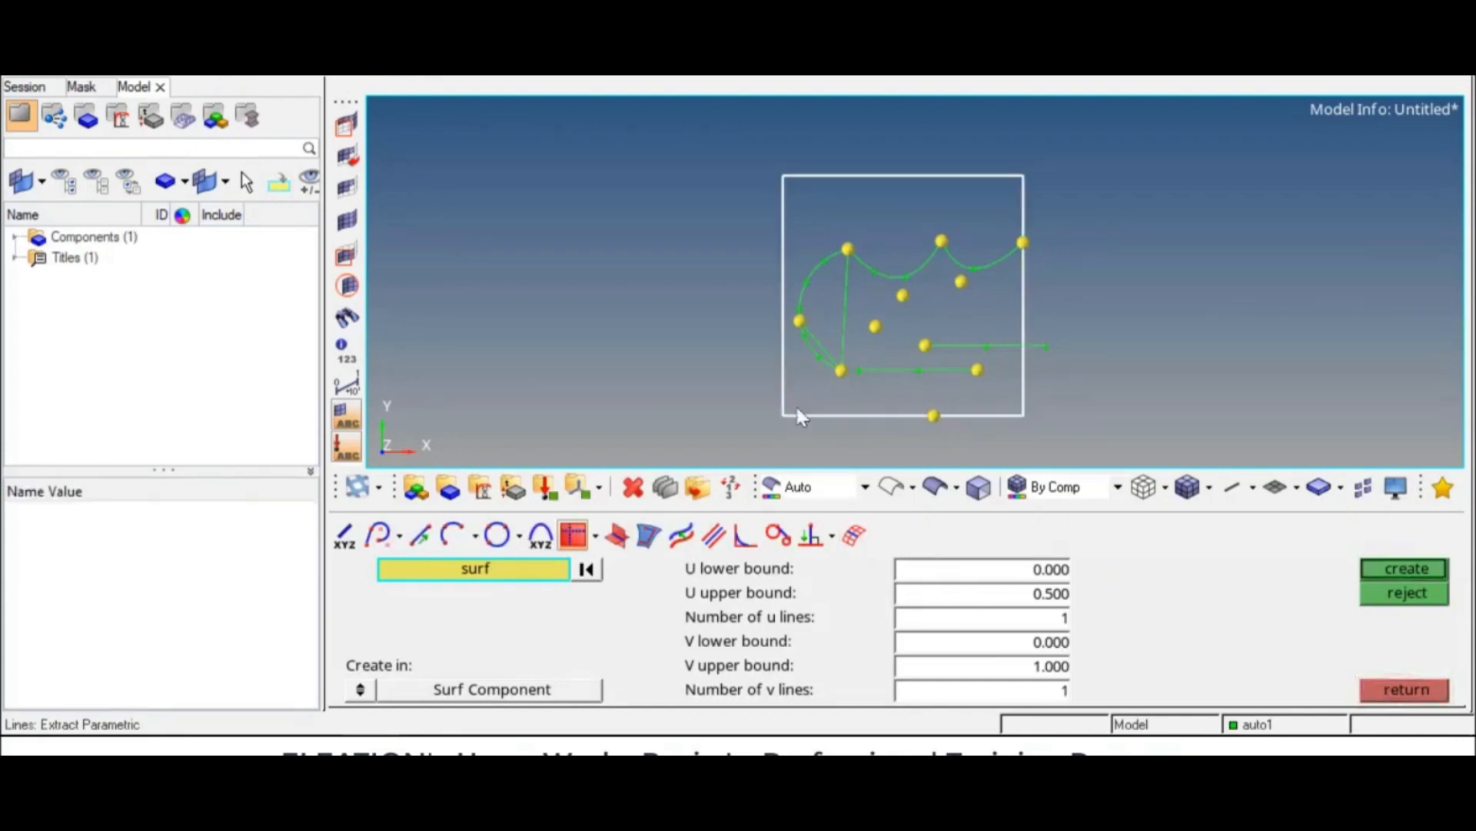
{"action": "left_click", "coordinate": [1046, 569]}
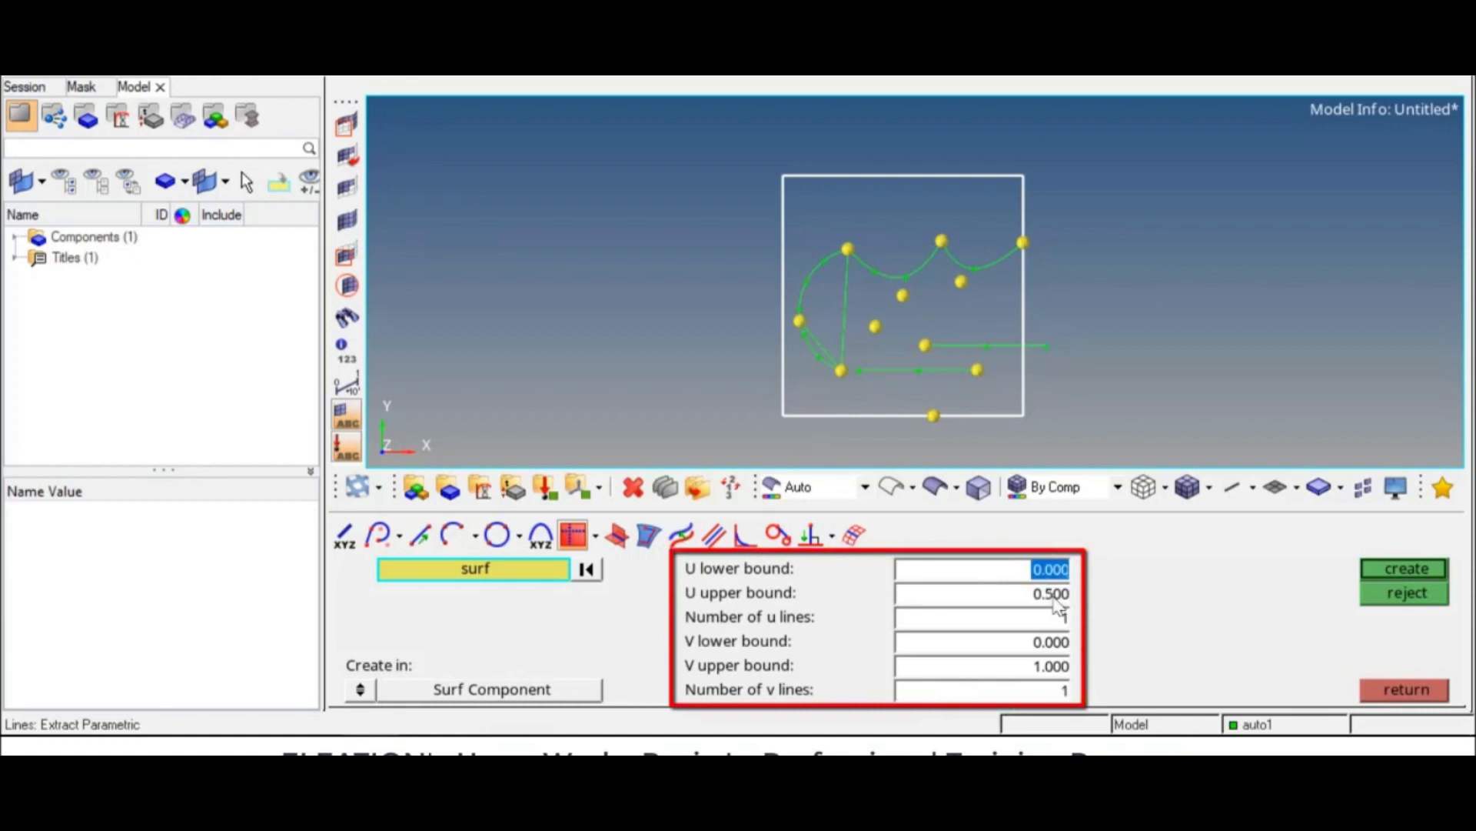
{"action": "left_click", "coordinate": [1055, 600]}
{"action": "left_click", "coordinate": [1382, 572]}
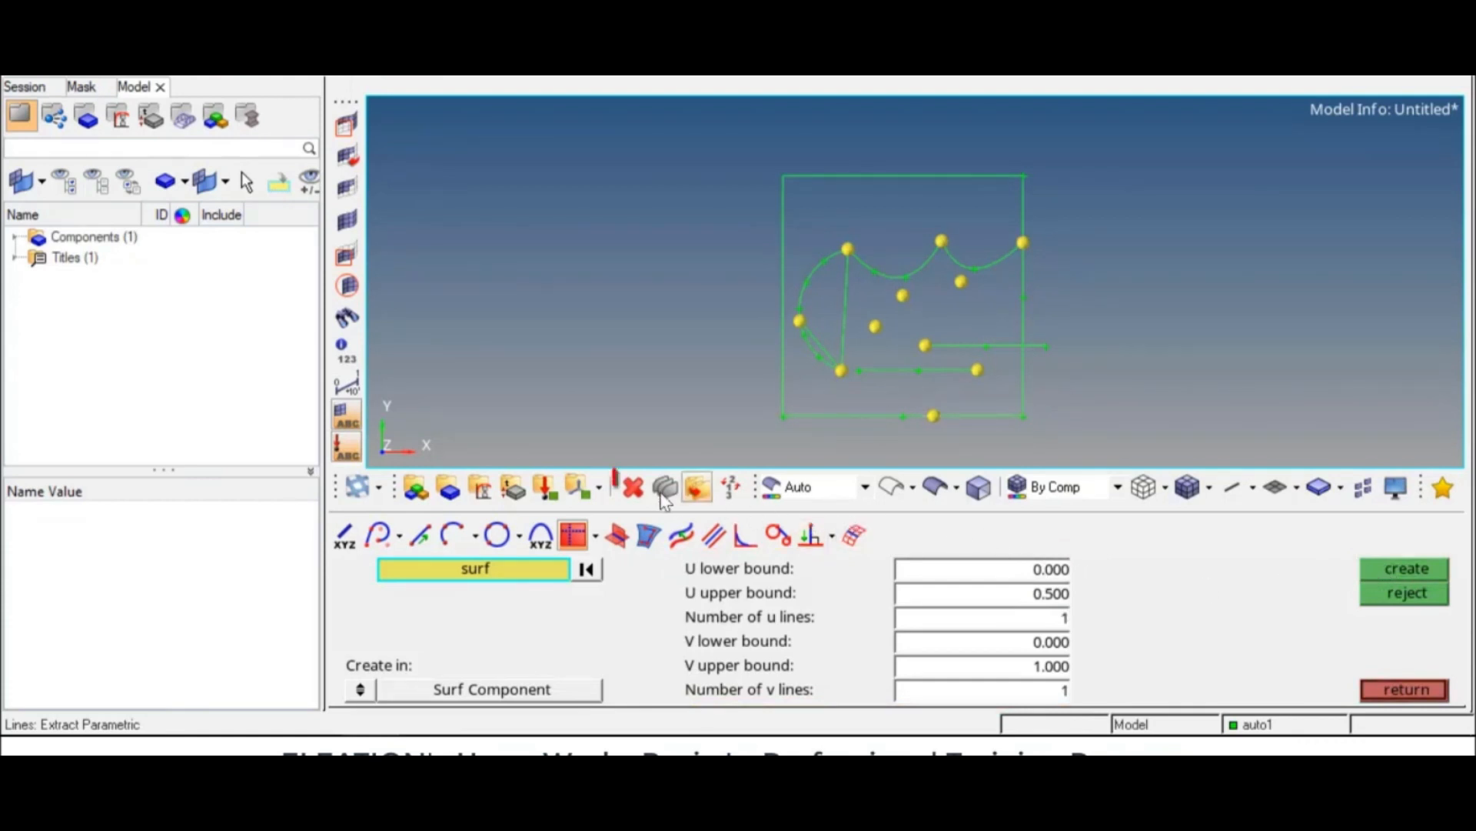
Step: Delete the square surface to expose the extracted parametric lines, and reject the deletion
{"action": "left_click", "coordinate": [633, 487]}
{"action": "left_click", "coordinate": [348, 542]}
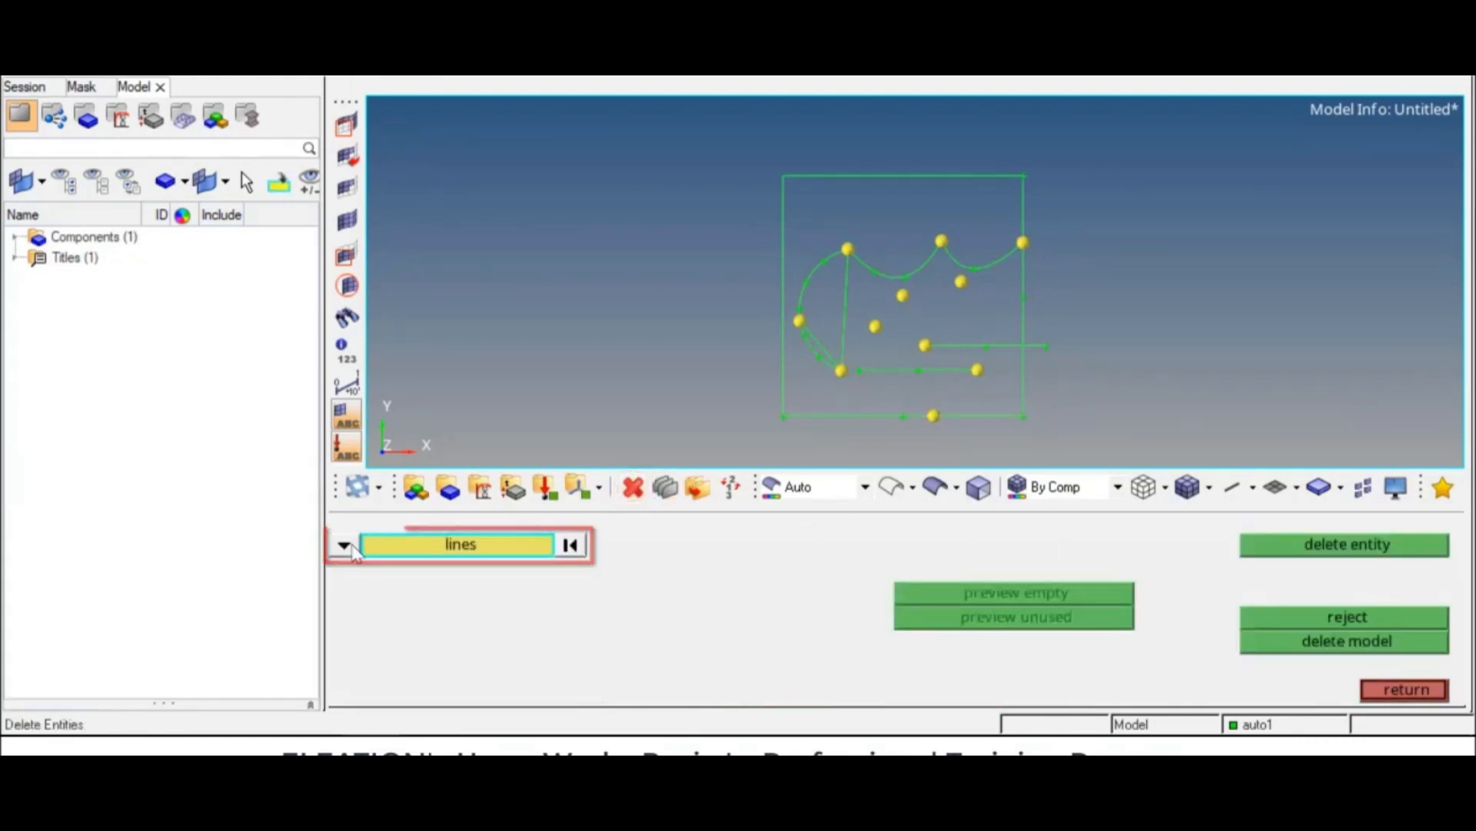
{"action": "left_click", "coordinate": [498, 640]}
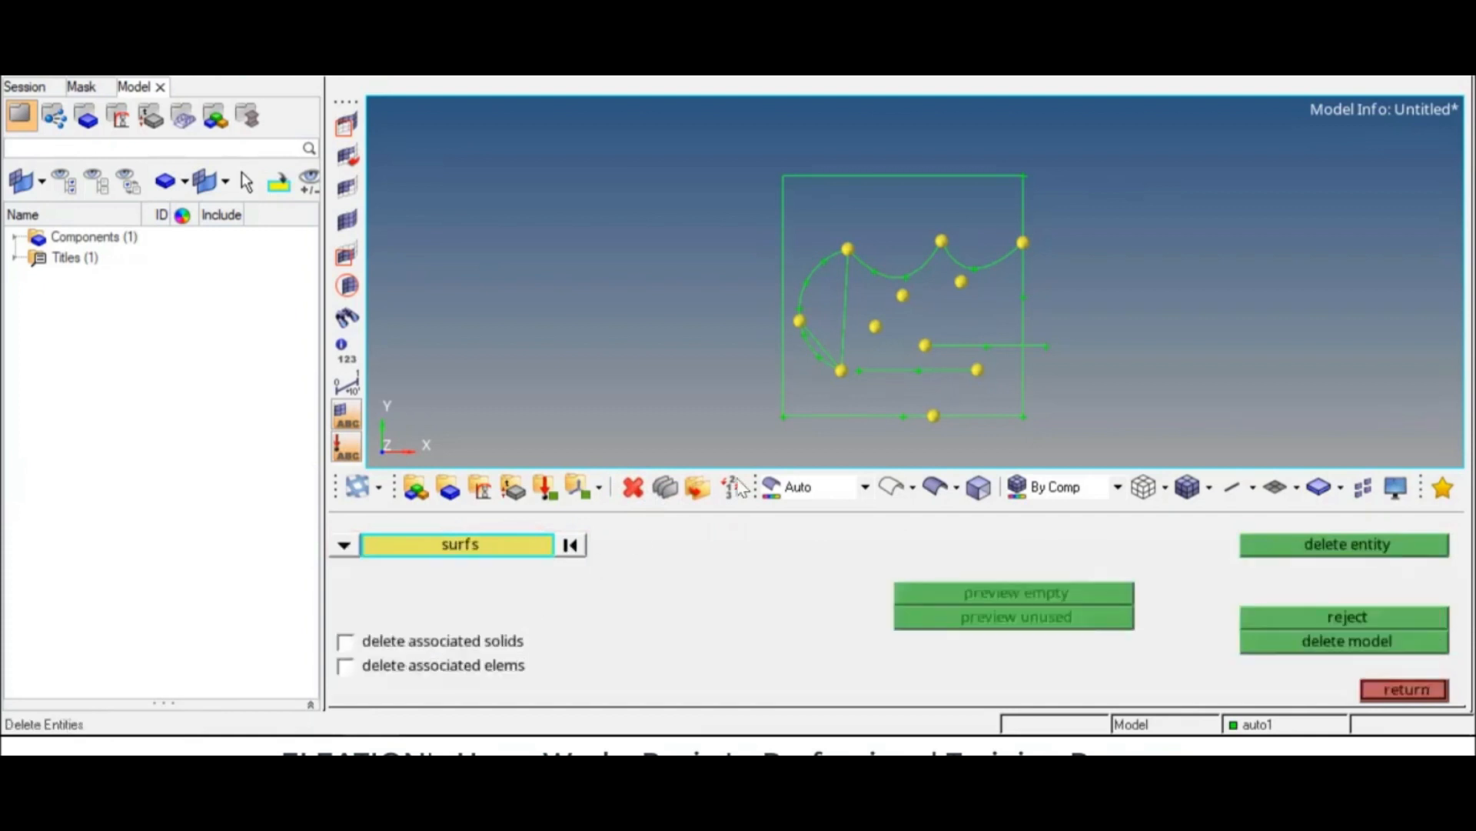
{"action": "left_click", "coordinate": [792, 378]}
{"action": "left_click", "coordinate": [1347, 544]}
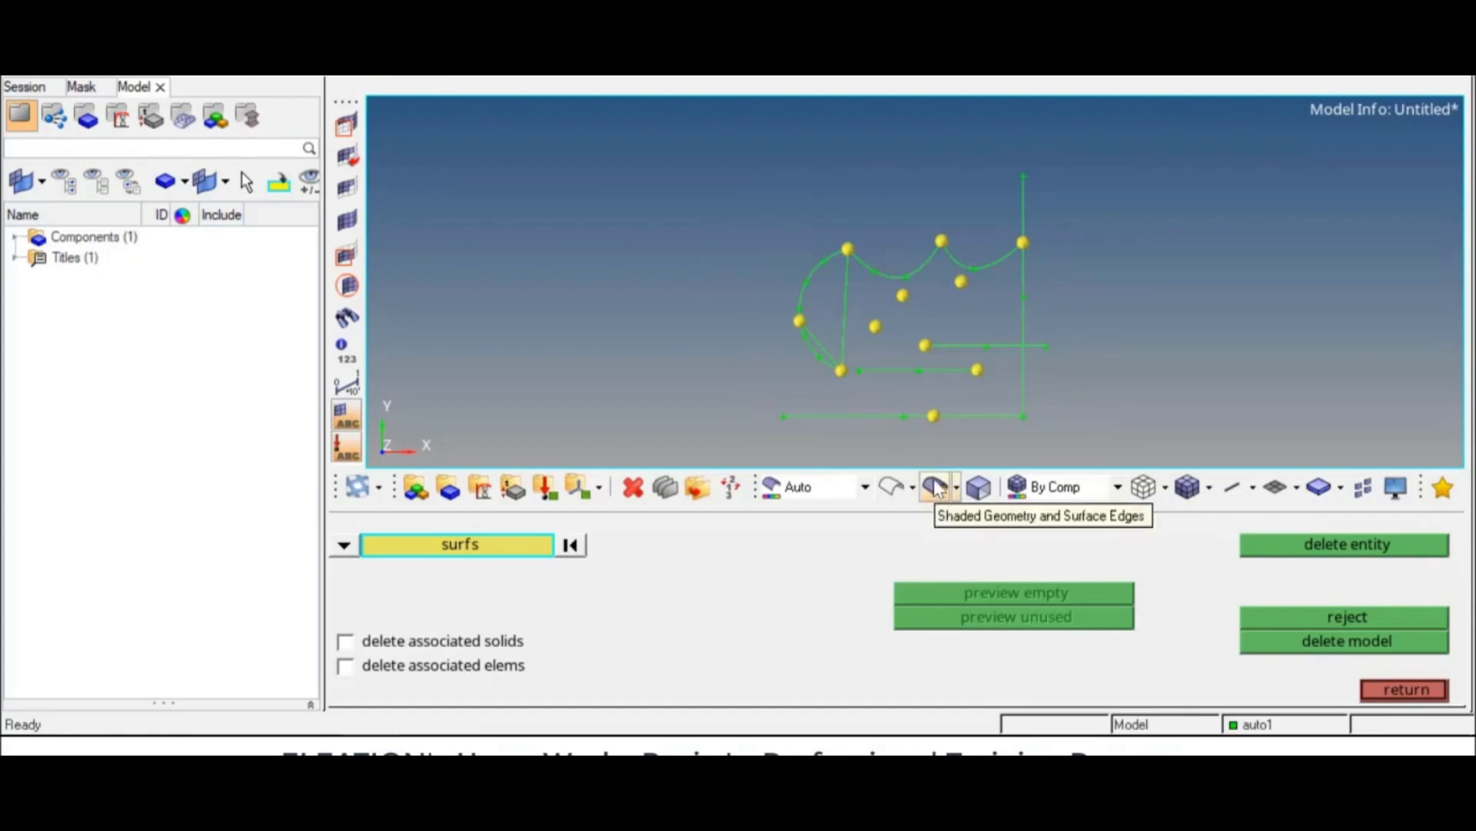
{"action": "left_click", "coordinate": [1366, 624]}
{"action": "left_click", "coordinate": [1398, 690]}
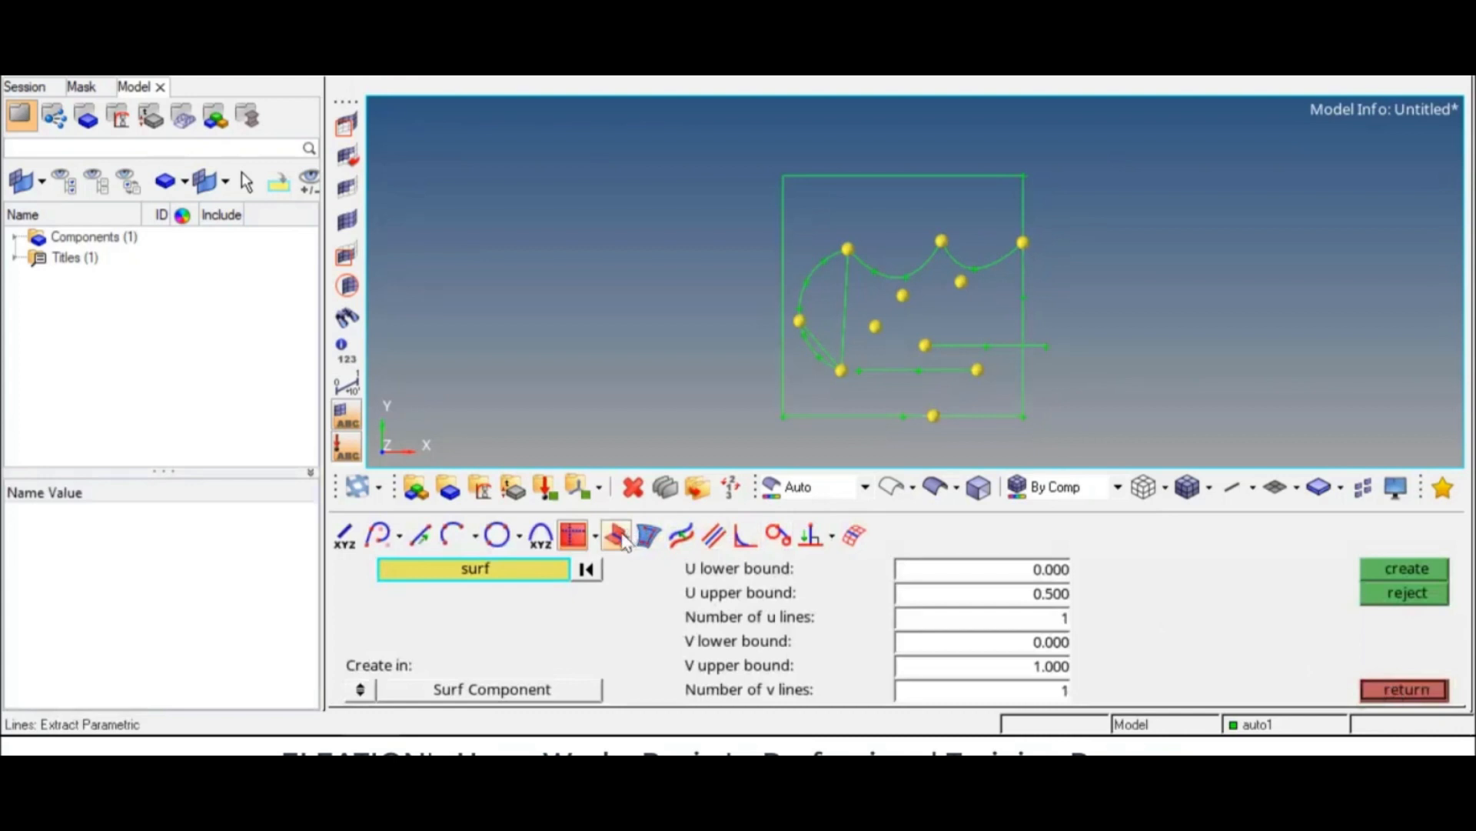
Step: Set the Intersect line tool to surfaces with surfaces and inspect the two crossing squares in wireframe and shaded display
{"action": "left_click", "coordinate": [624, 538]}
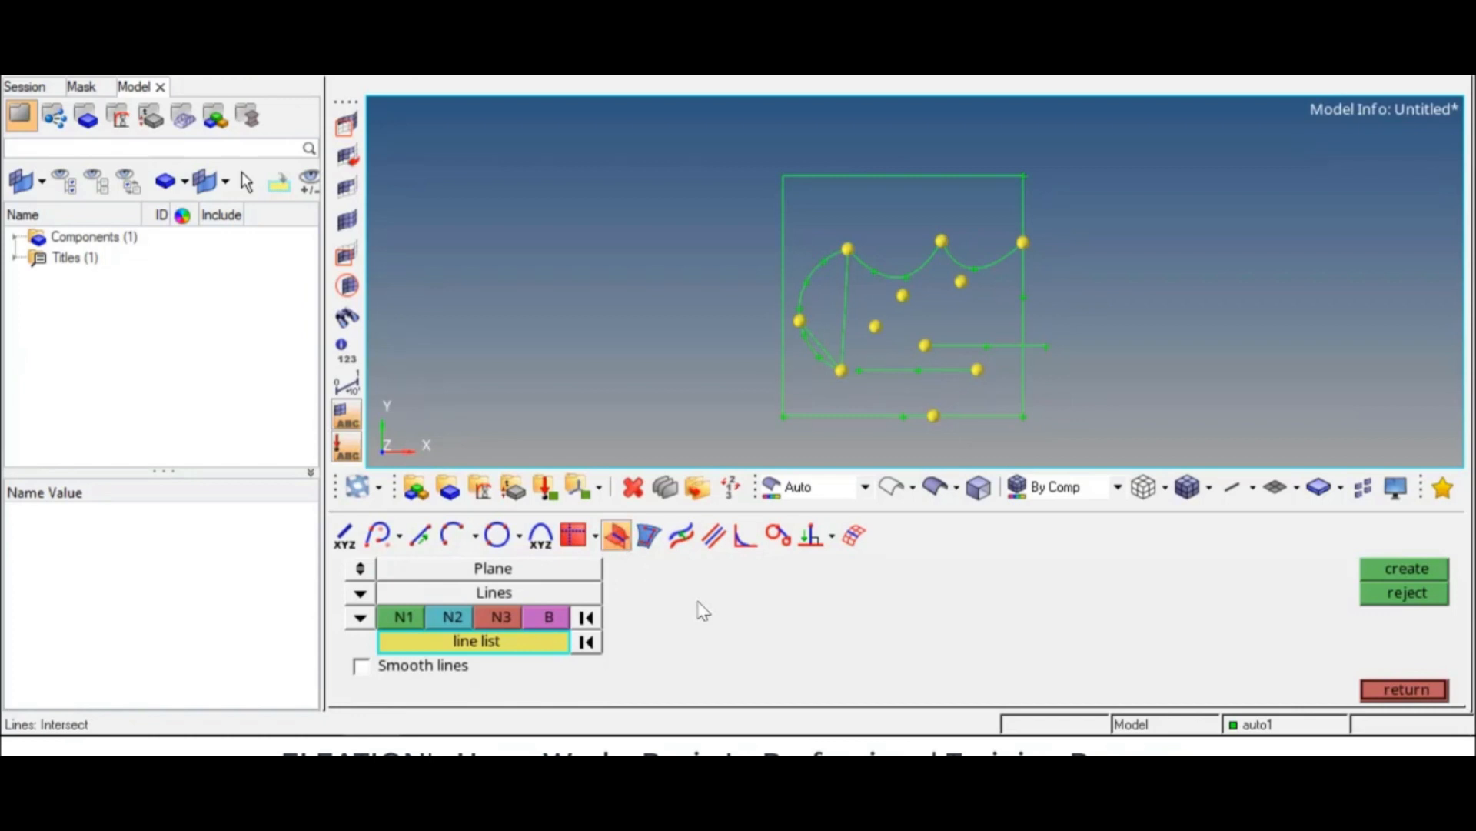
{"action": "left_click", "coordinate": [361, 570]}
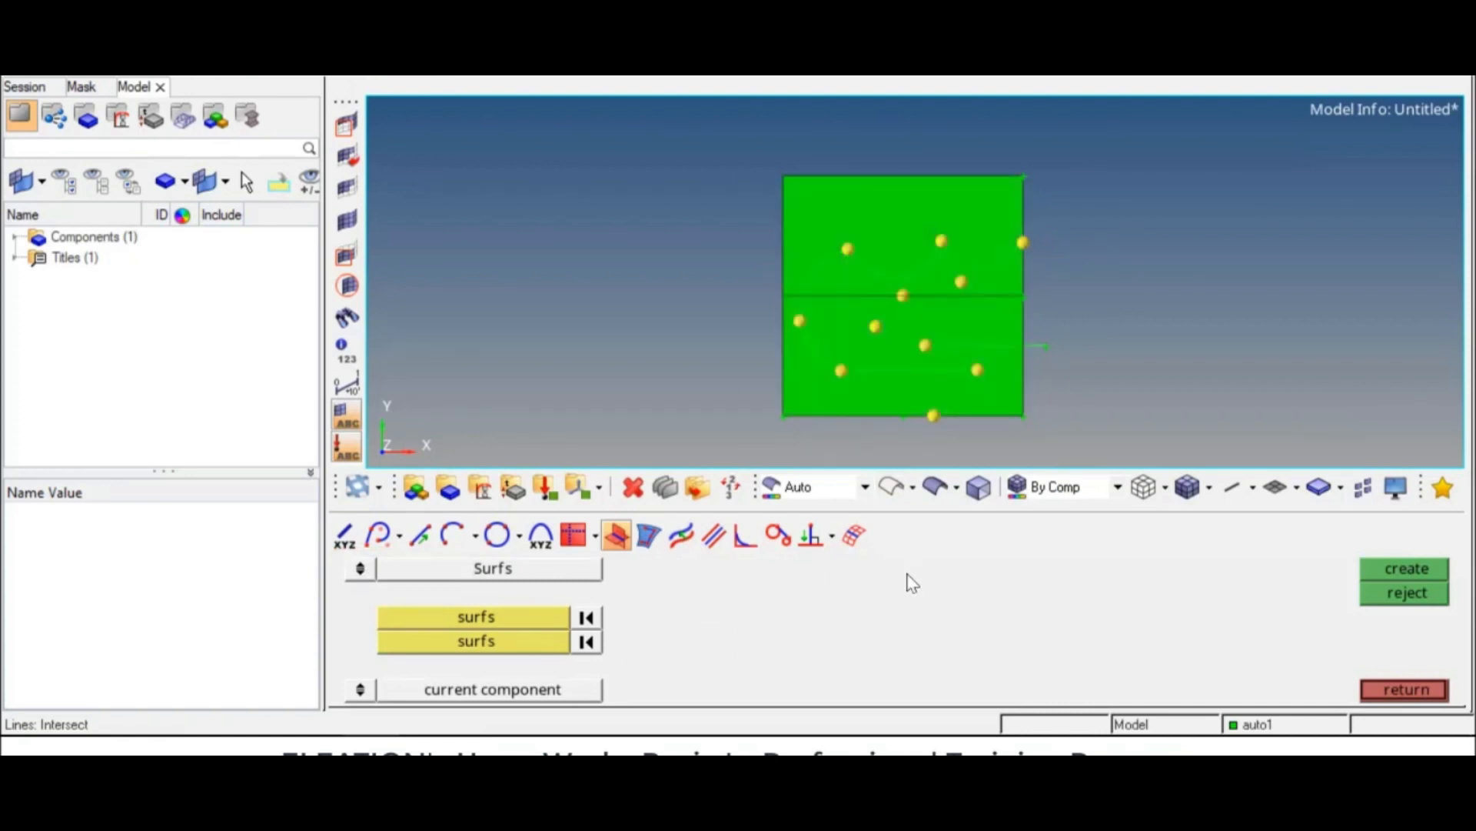
{"action": "left_click_drag", "start_coordinate": [876, 372], "coordinate": [926, 316], "text": "ctrl"}
{"action": "scroll", "coordinate": [922, 316], "scroll_direction": "up", "scroll_amount": 3}
{"action": "scroll", "coordinate": [924, 317], "scroll_direction": "down", "scroll_amount": 1}
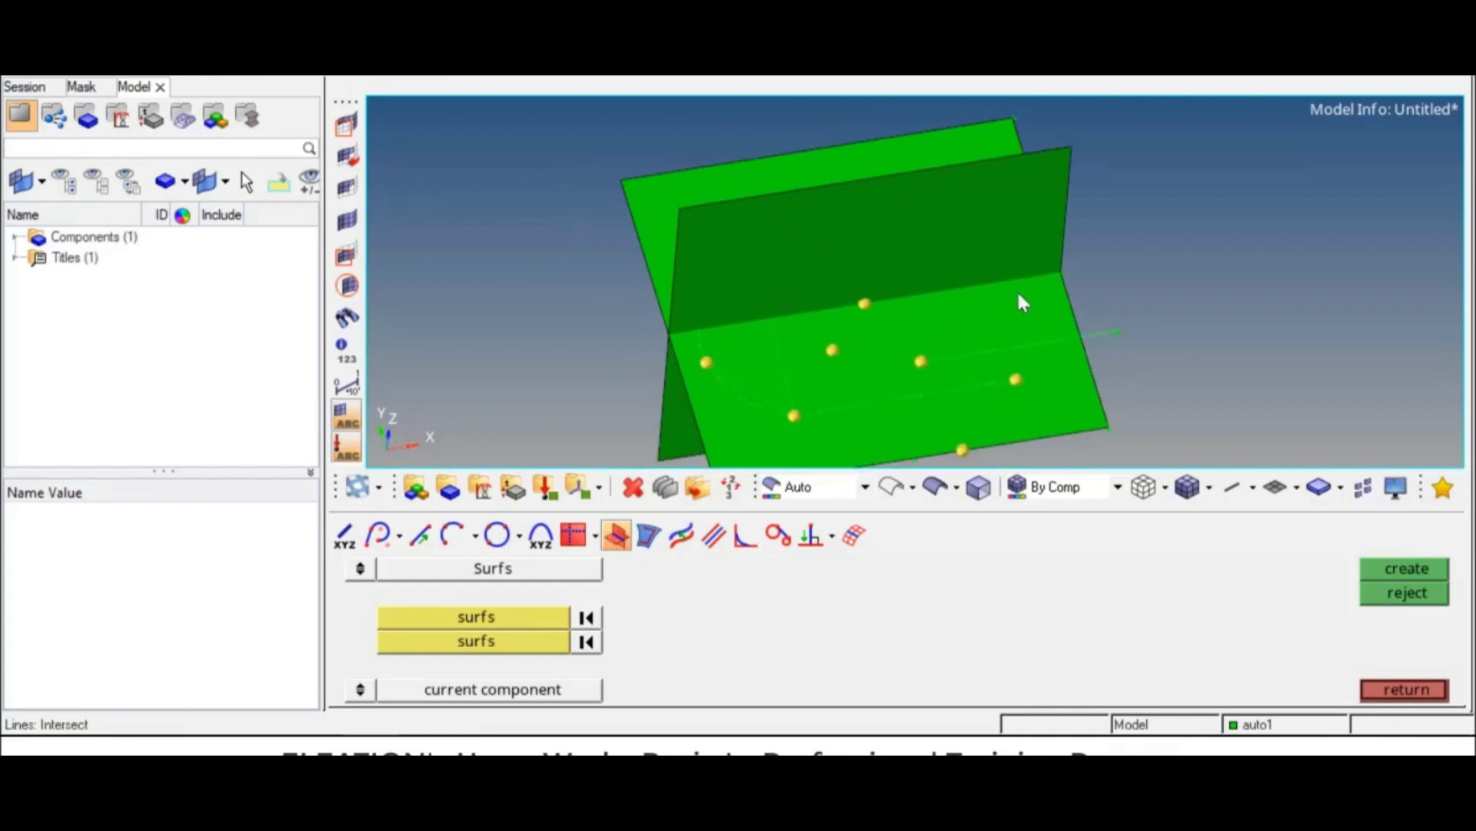
{"action": "left_click", "coordinate": [895, 487]}
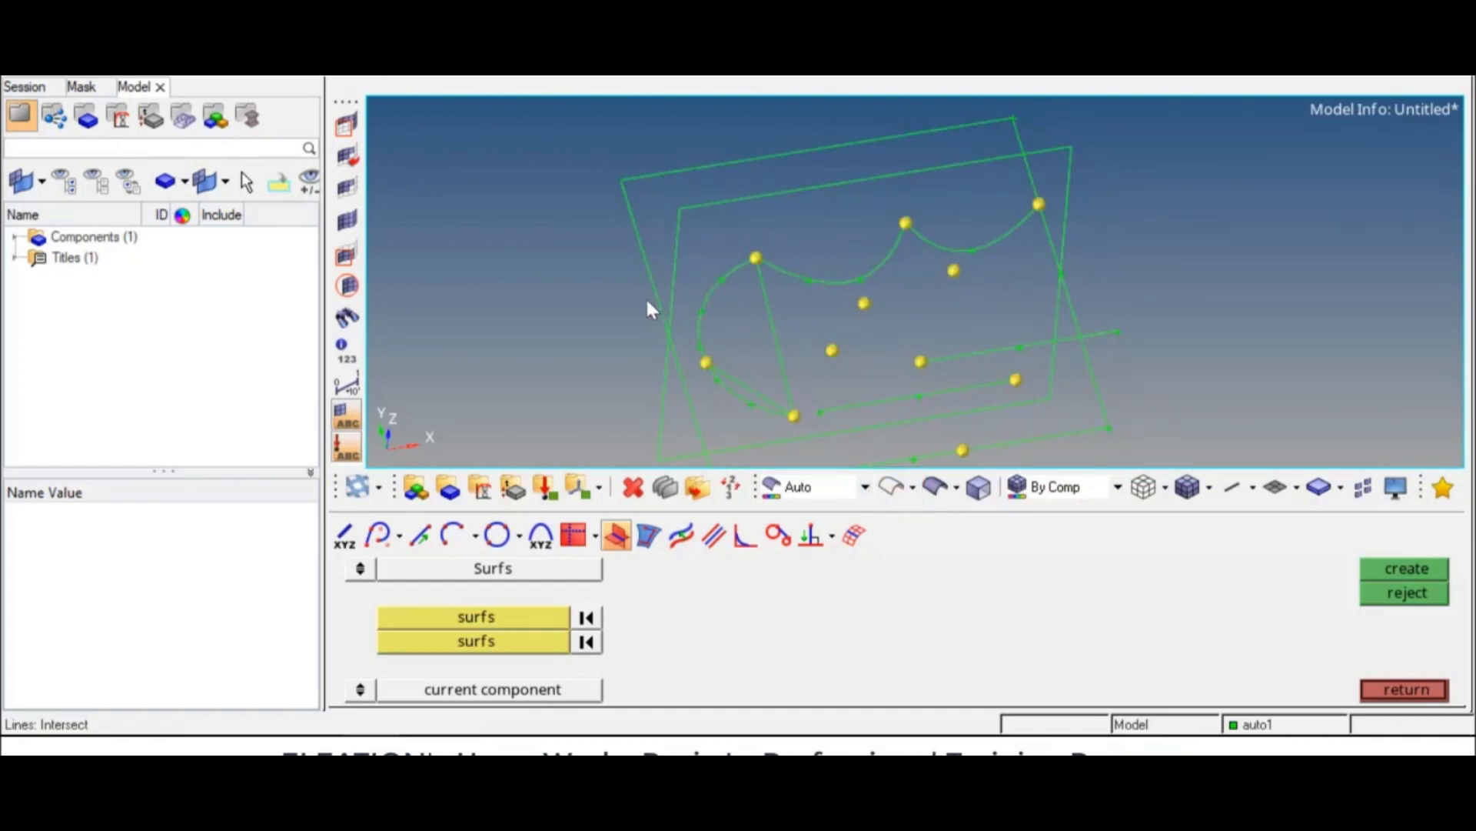
{"action": "left_click", "coordinate": [931, 488]}
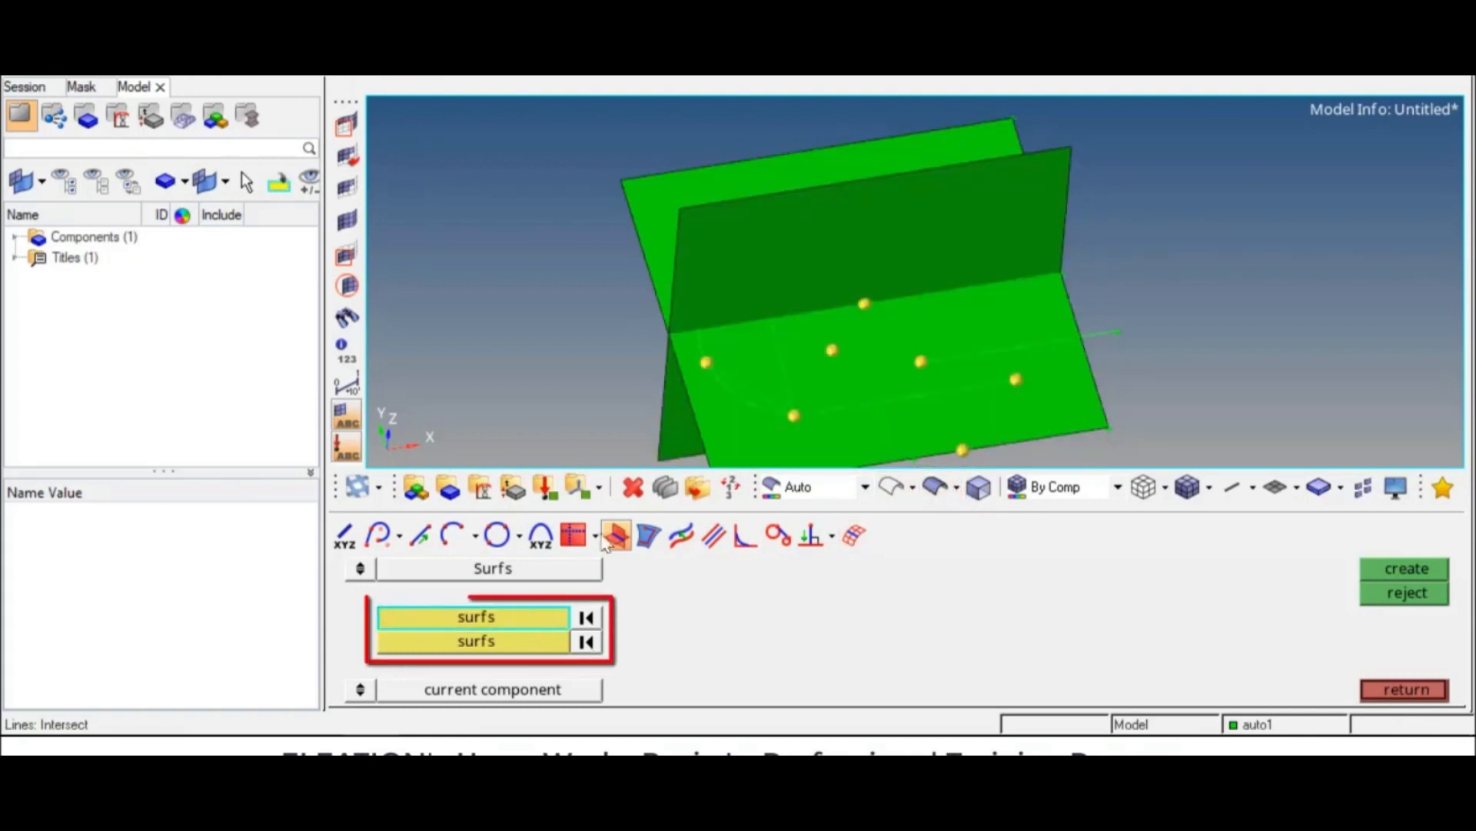
Step: Create the intersection line between the two crossing square surfaces and show the geometry in wireframe
{"action": "left_click", "coordinate": [647, 205]}
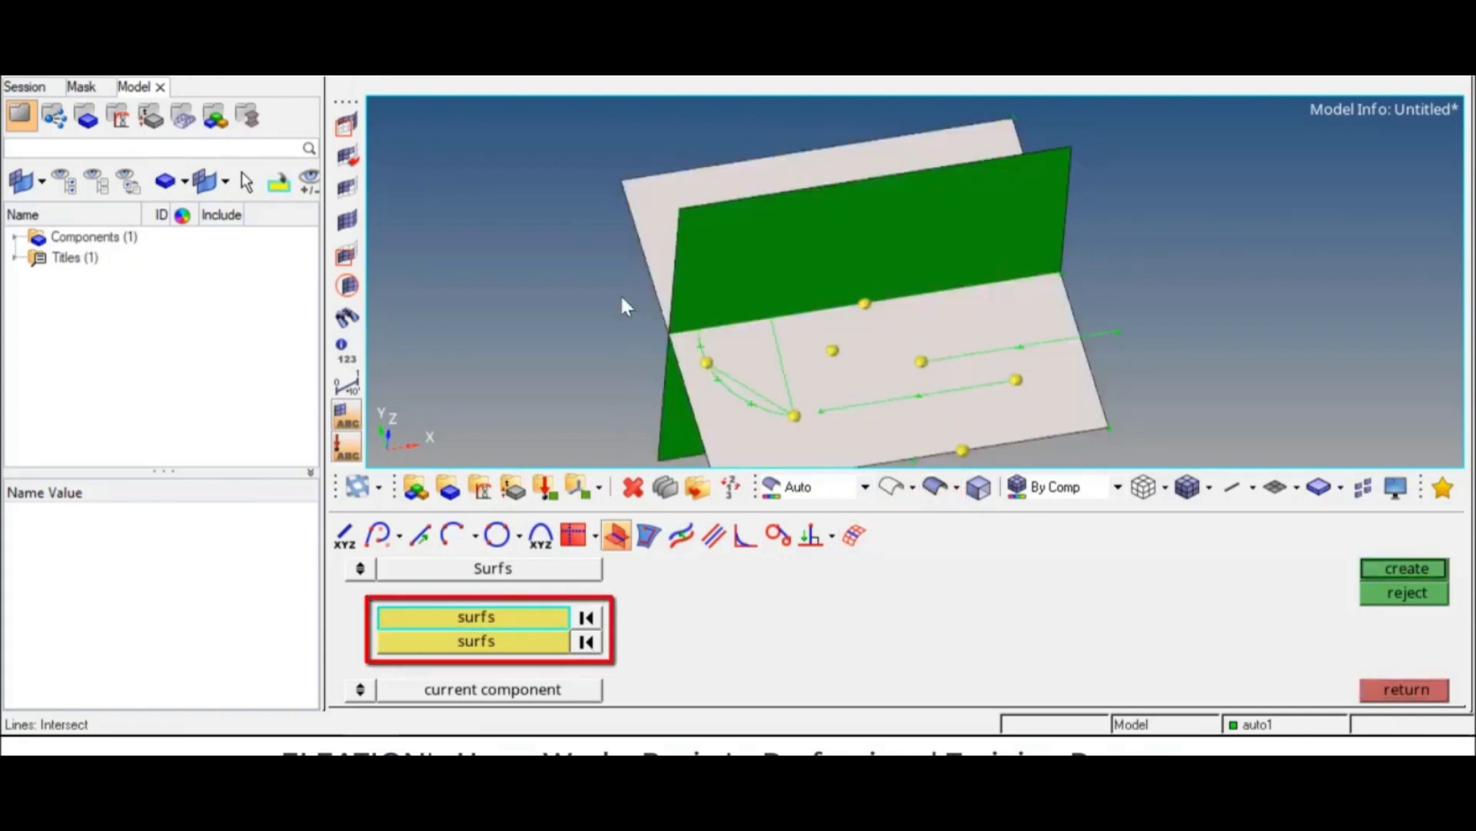
{"action": "left_click", "coordinate": [521, 641]}
{"action": "left_click", "coordinate": [735, 250]}
{"action": "middle_click", "coordinate": [734, 250]}
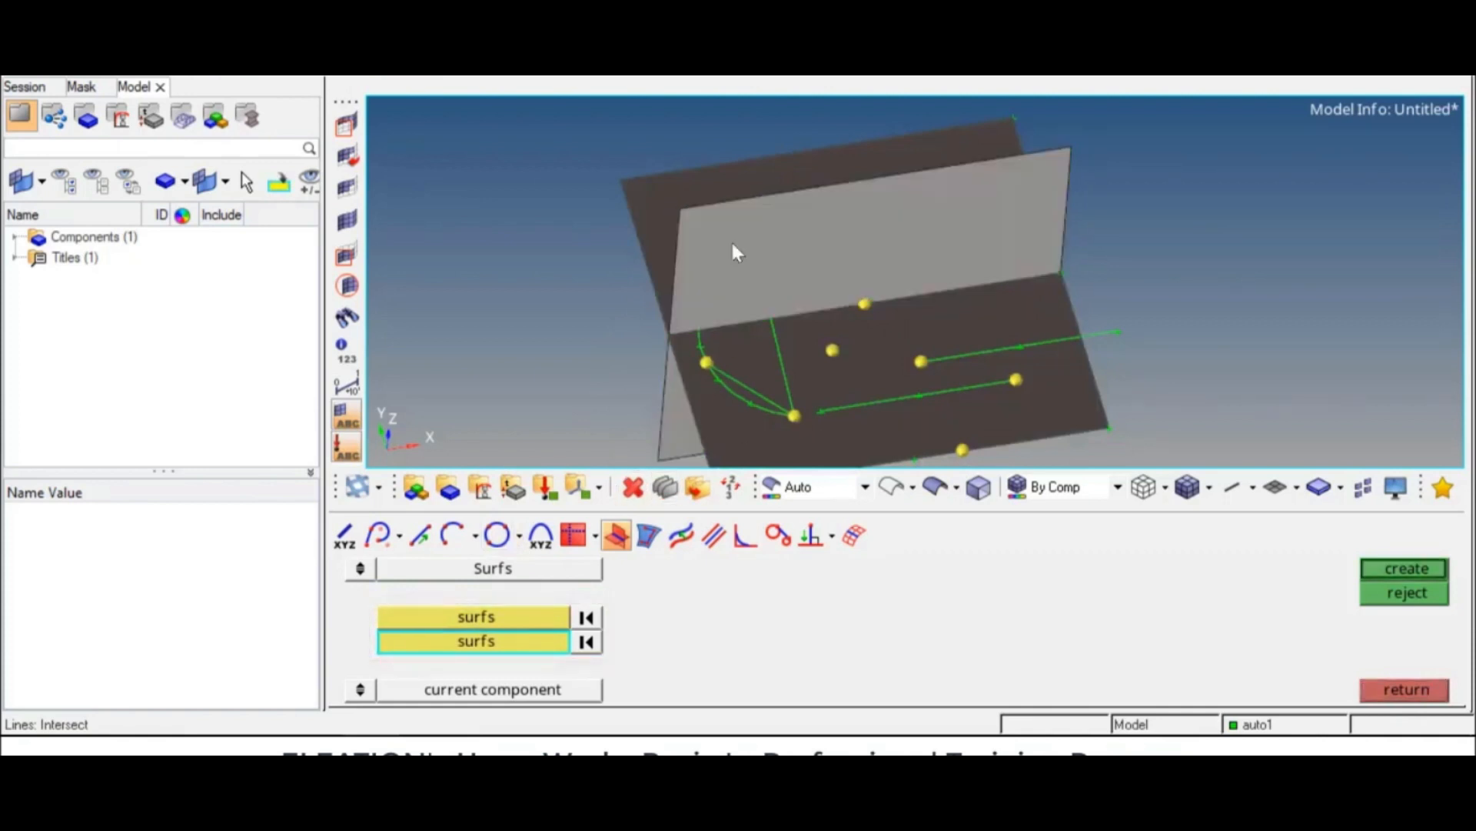
{"action": "left_click", "coordinate": [1395, 572]}
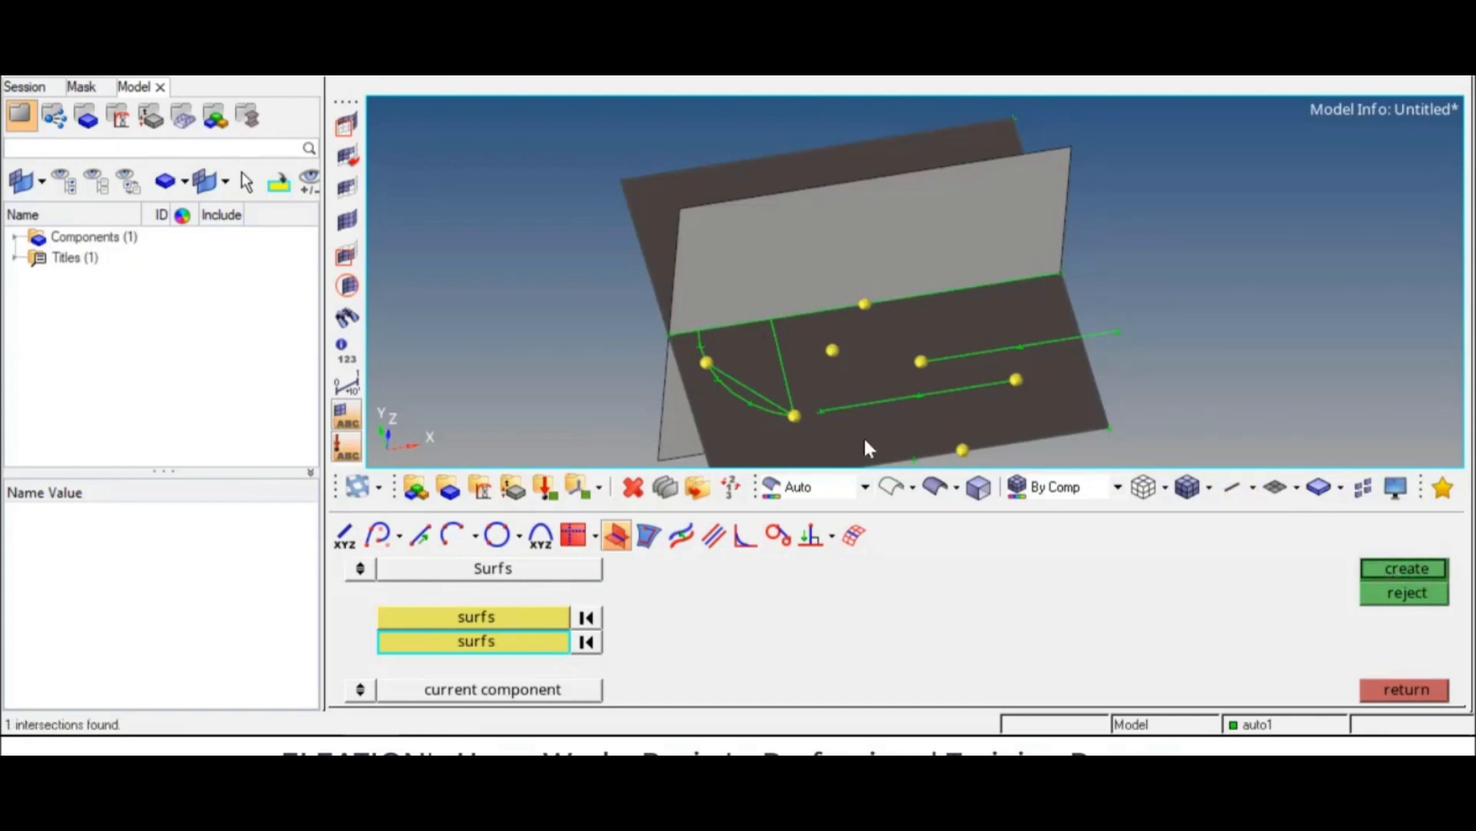
{"action": "left_click", "coordinate": [892, 486]}
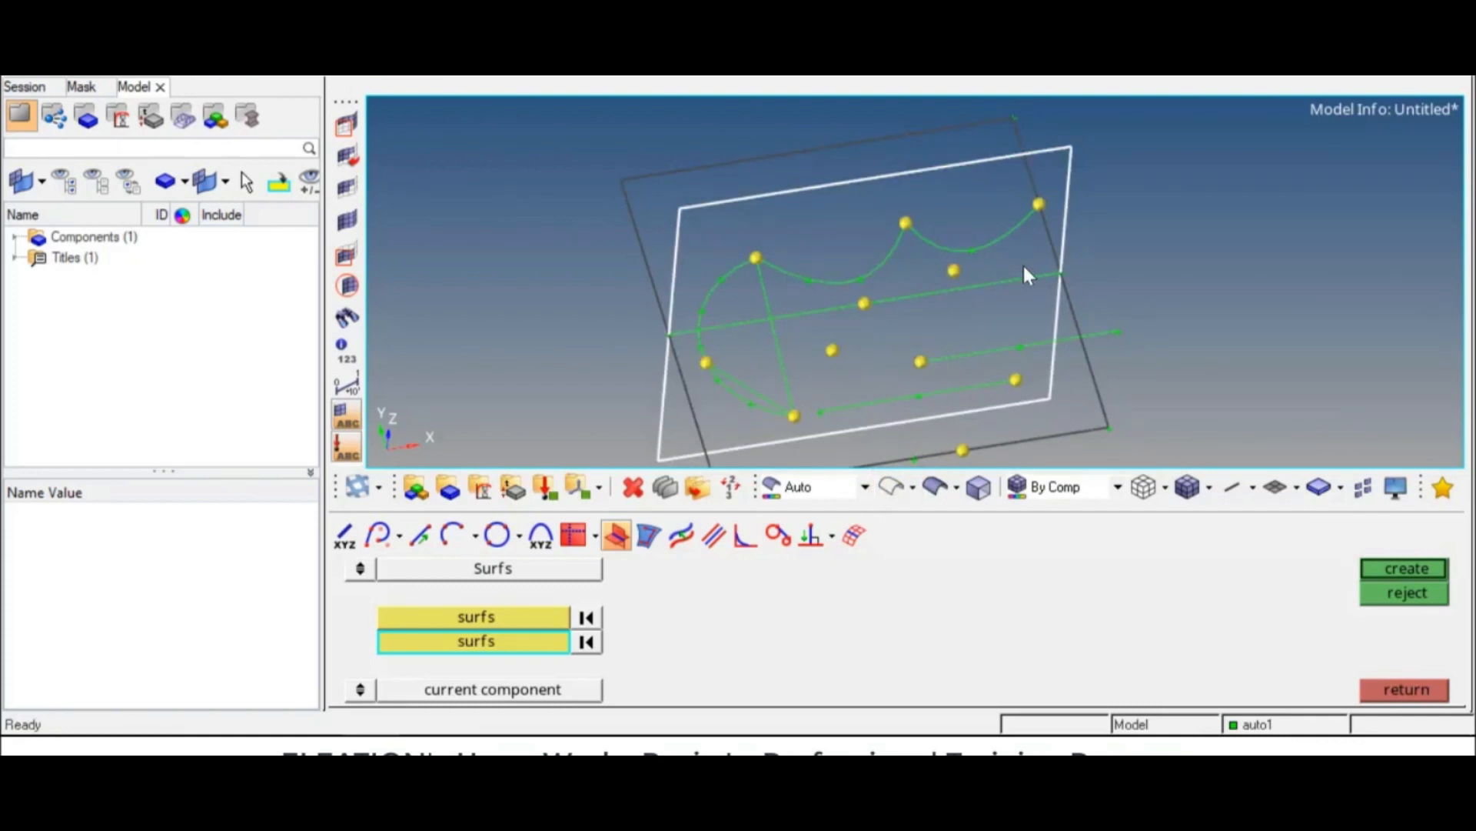
Step: Create a linear Manifold line on the front square surface through five nodes in a zigzag, starting at the arc's upper end, and show it in wireframe
{"action": "left_click", "coordinate": [650, 536]}
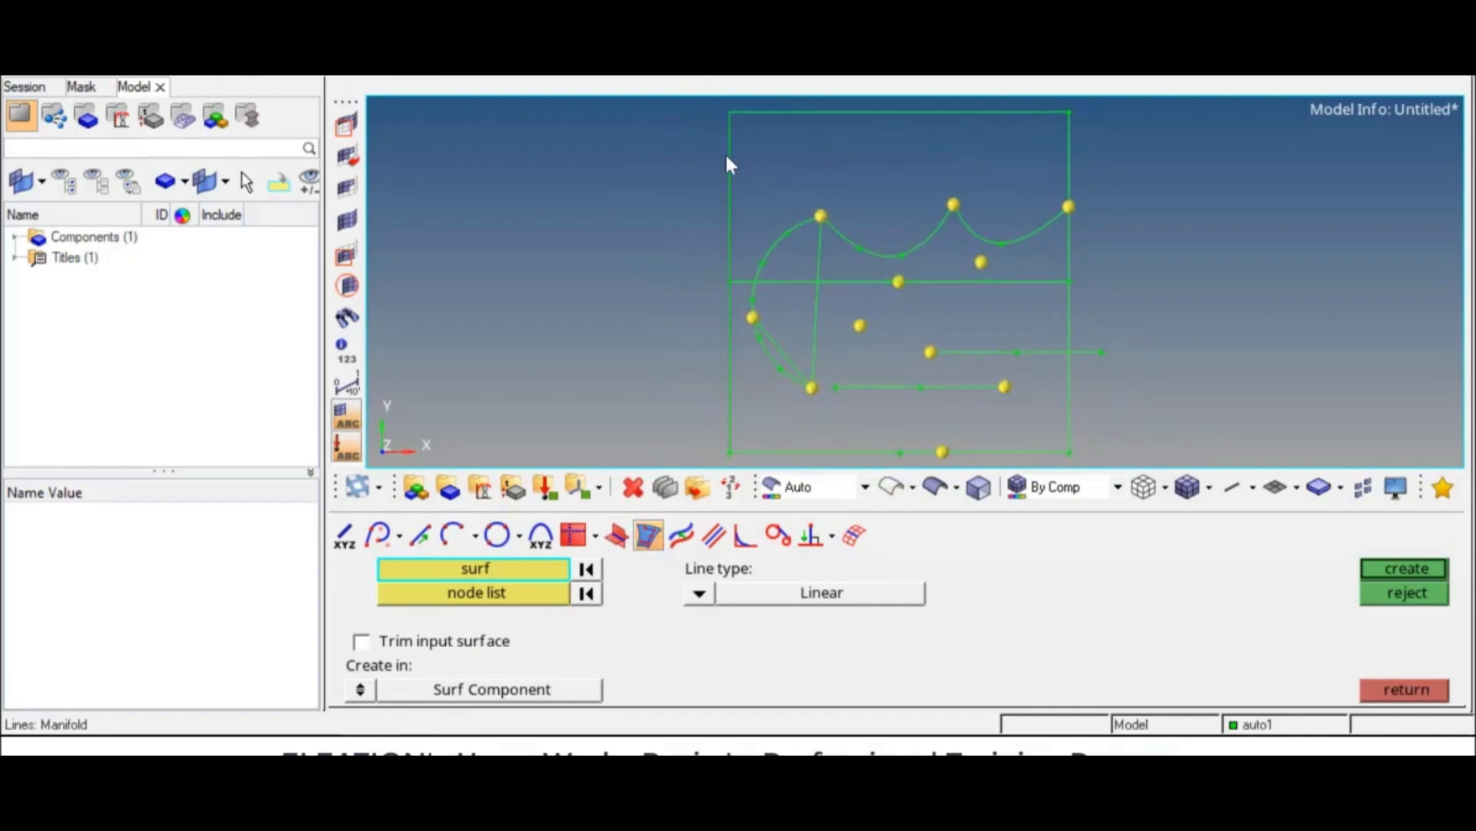
{"action": "left_click", "coordinate": [934, 487]}
{"action": "left_click", "coordinate": [871, 175]}
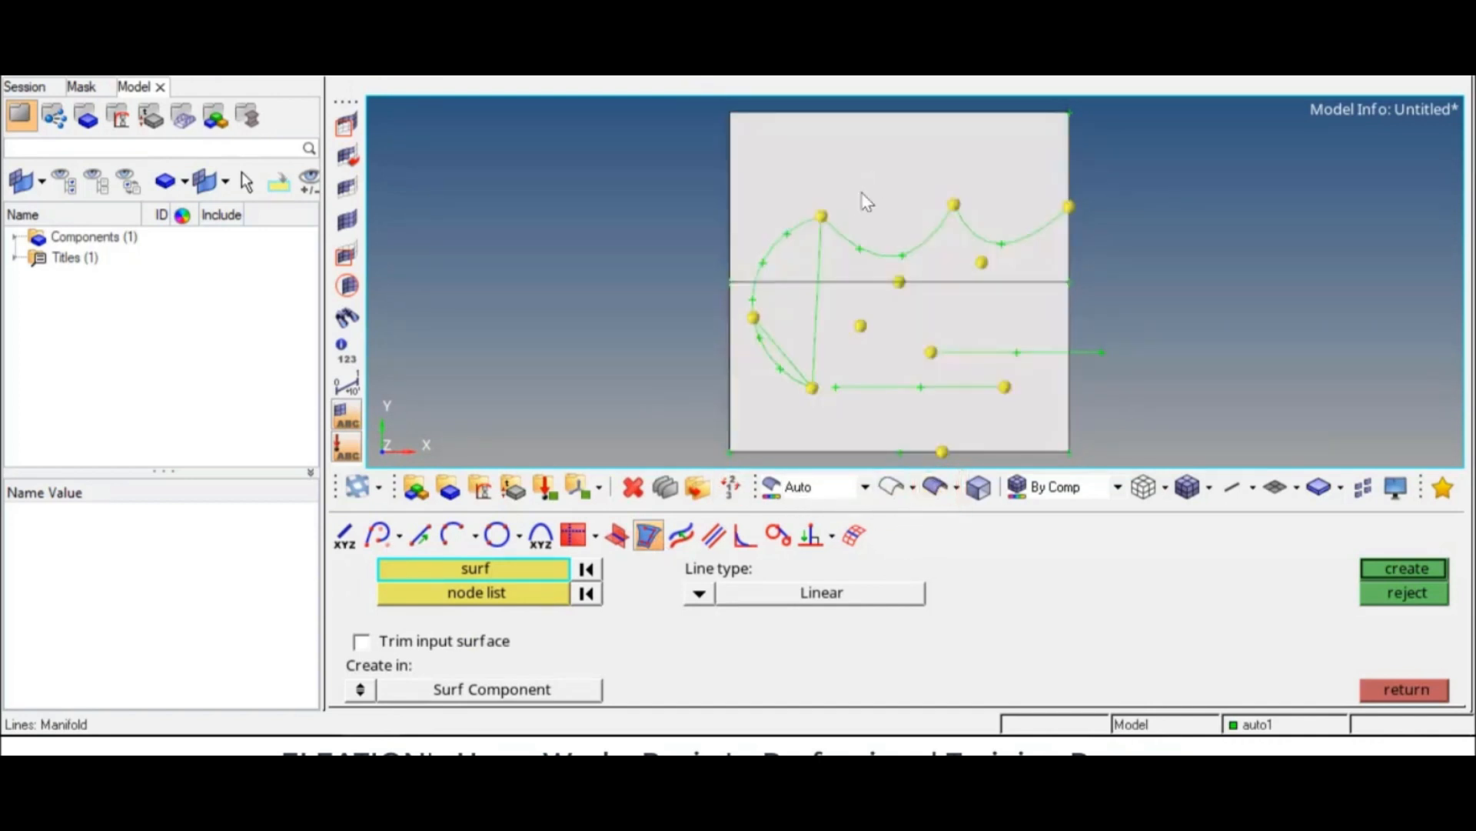
{"action": "left_click", "coordinate": [533, 596]}
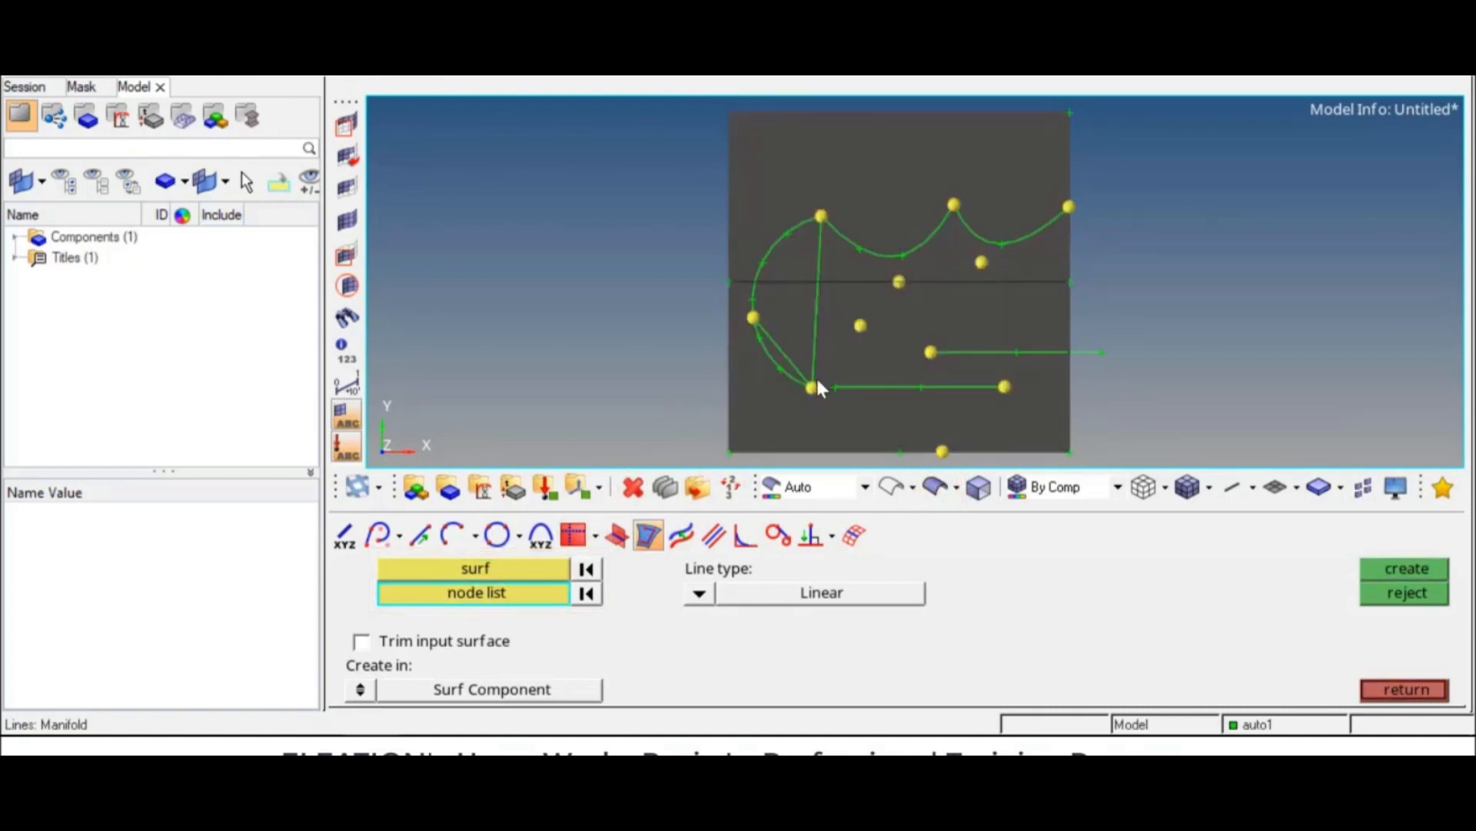
{"action": "left_click", "coordinate": [817, 227]}
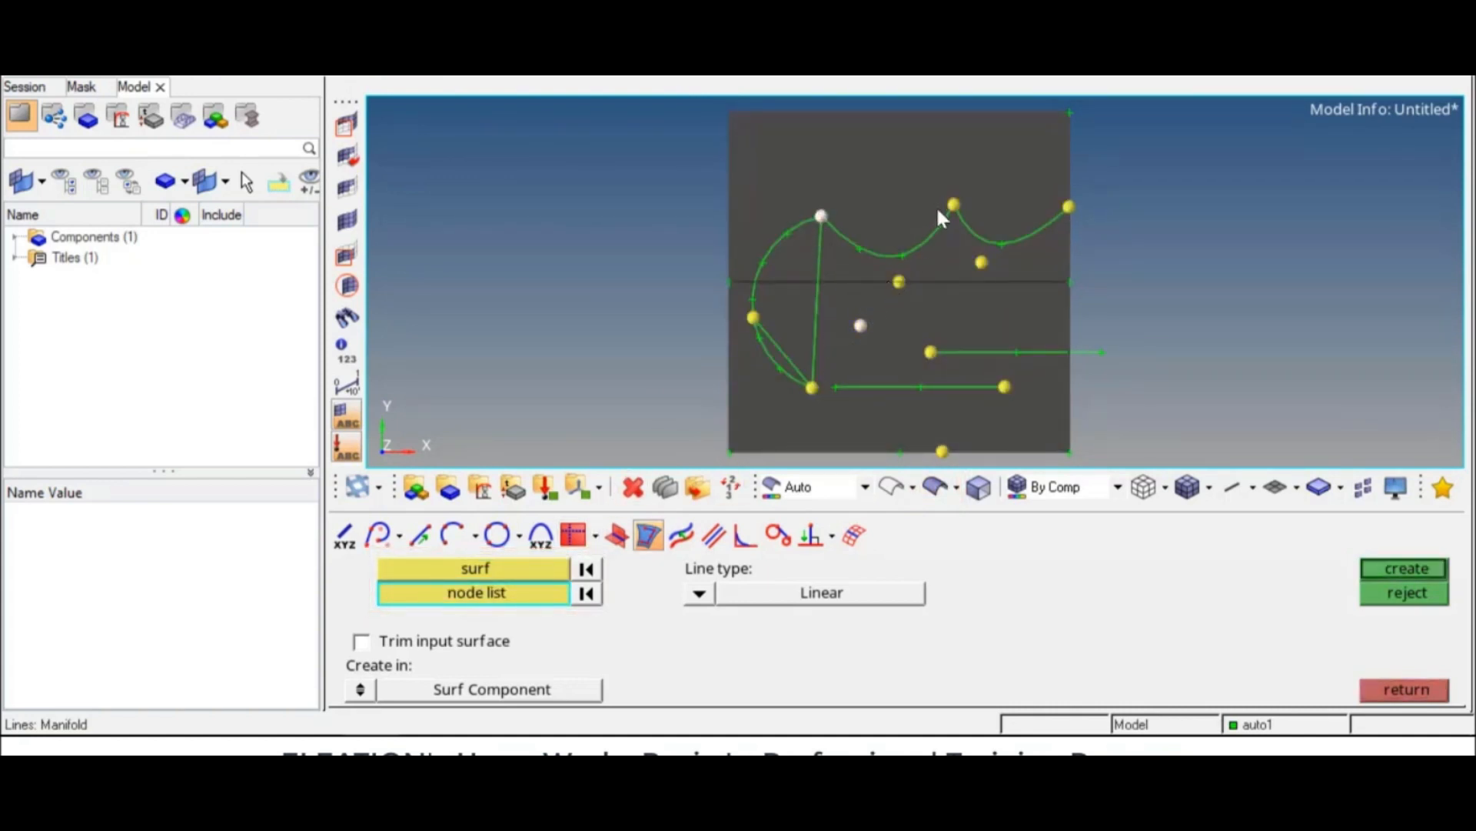
{"action": "left_click", "coordinate": [931, 352]}
{"action": "left_click", "coordinate": [982, 262]}
{"action": "left_click", "coordinate": [1377, 568]}
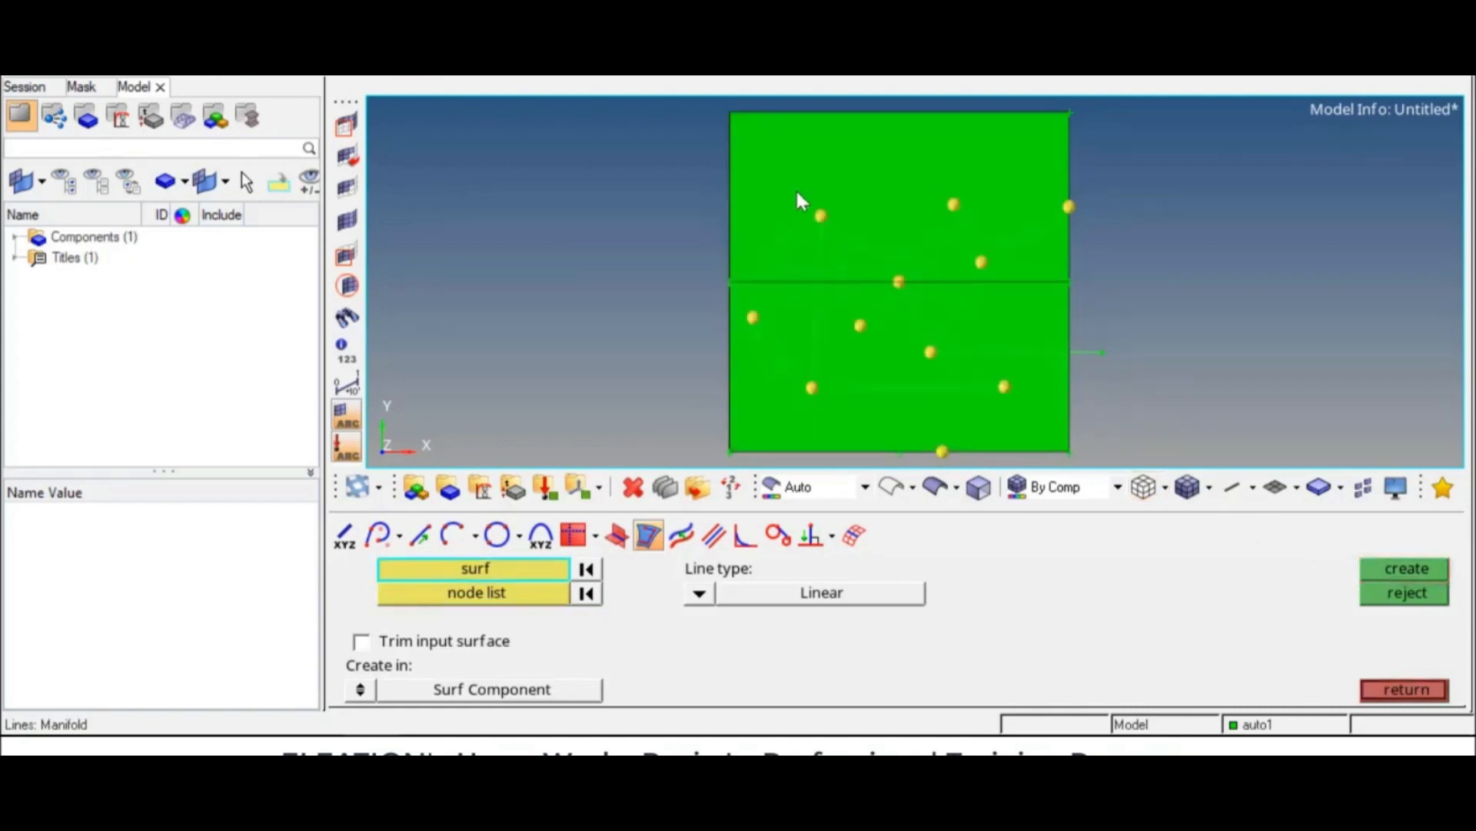
{"action": "left_click", "coordinate": [893, 488]}
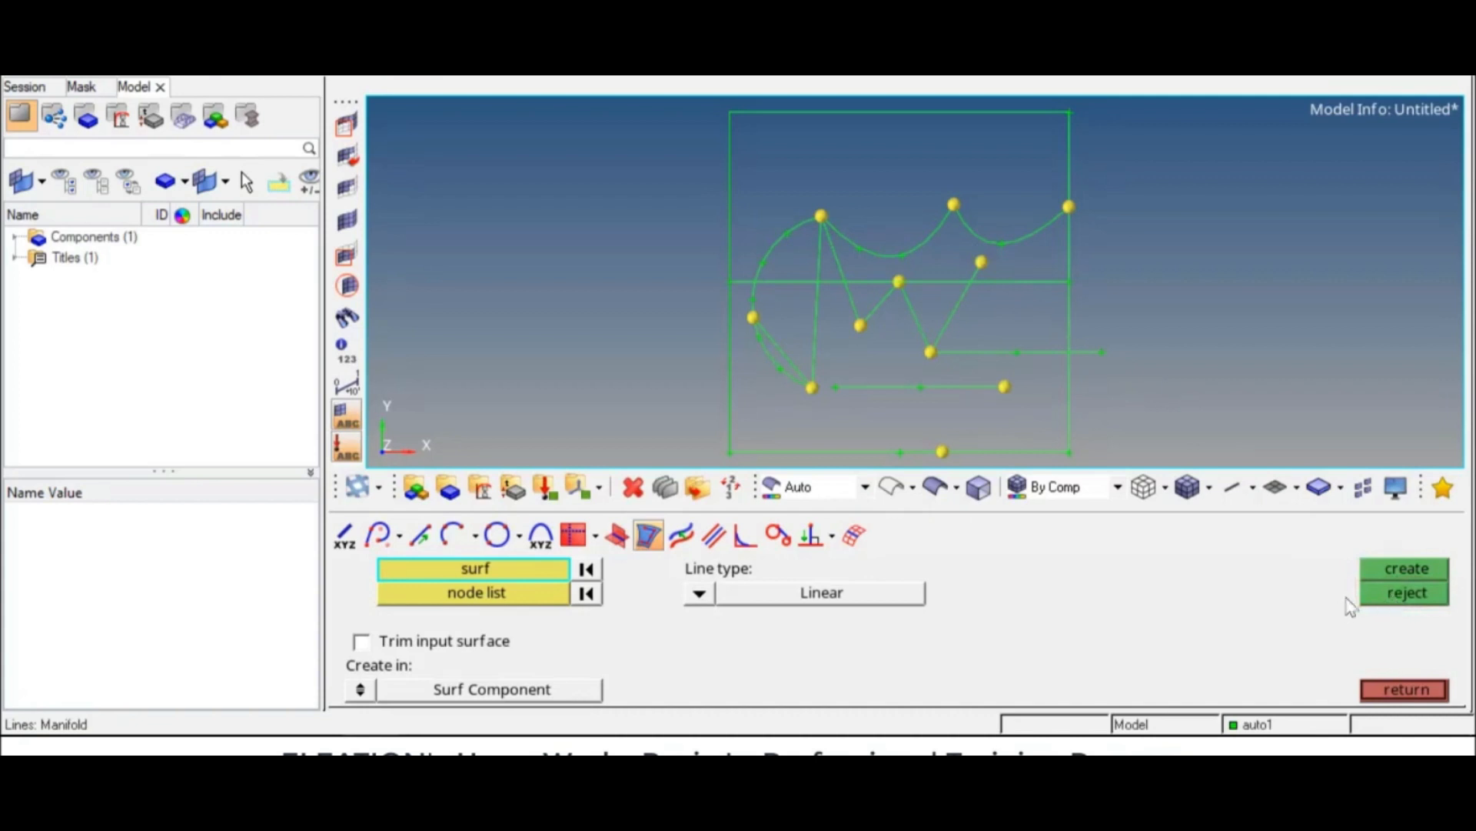
Step: Offset the large three-node arc by a uniform distance of 3 in the positive direction
{"action": "left_click", "coordinate": [696, 543]}
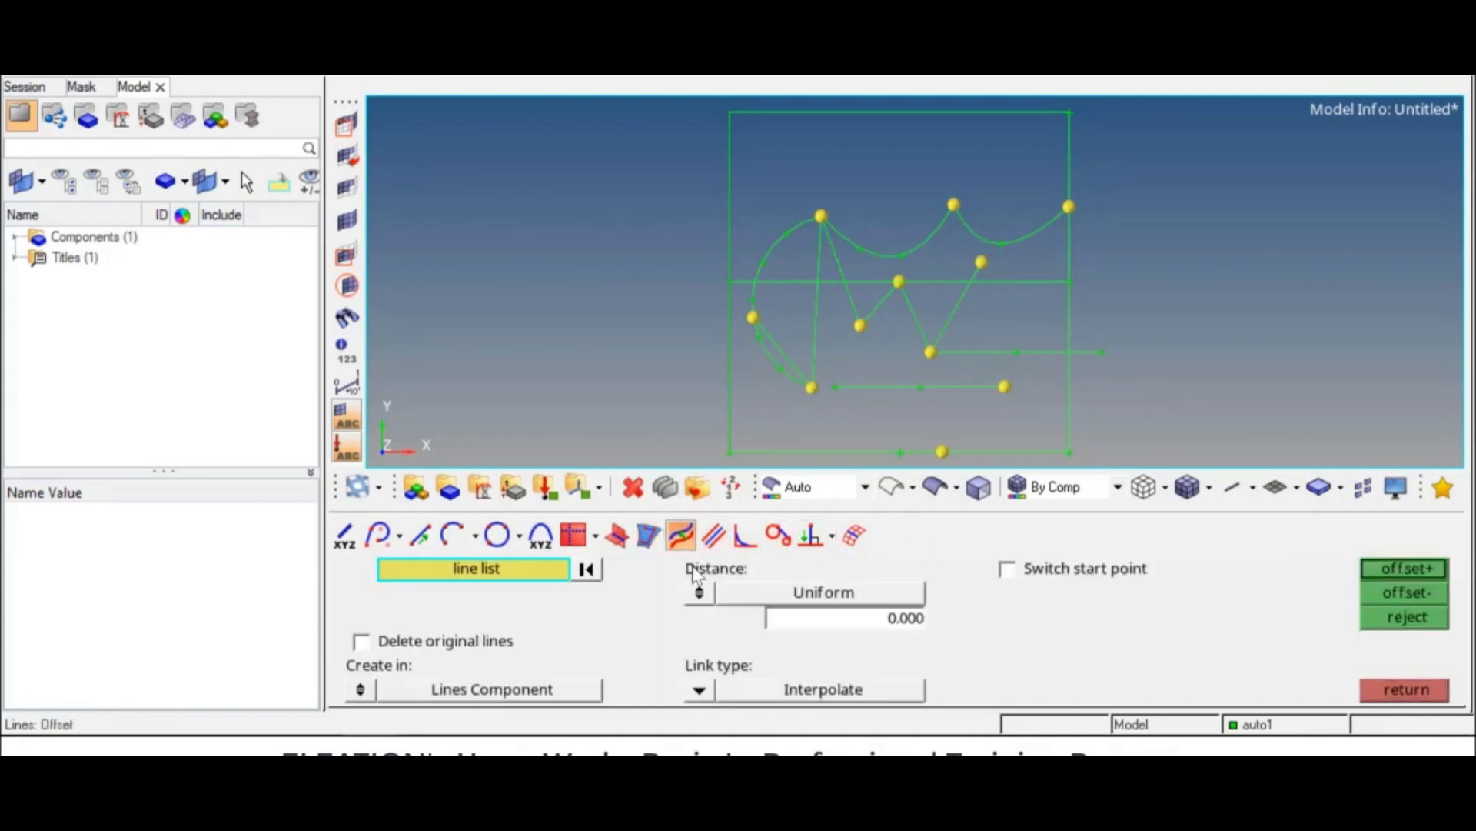
{"action": "left_click", "coordinate": [764, 264]}
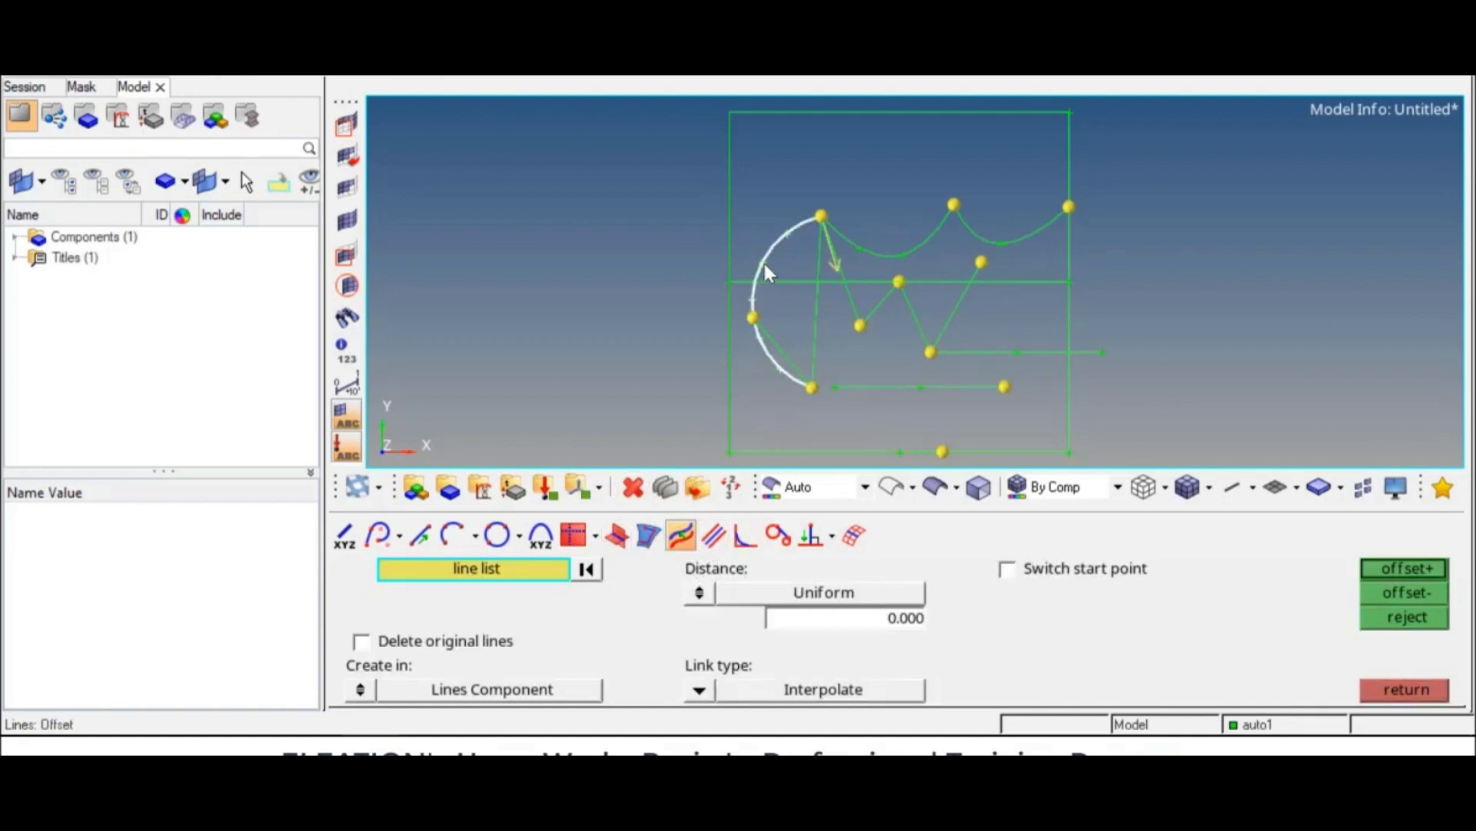
{"action": "left_click", "coordinate": [907, 618]}
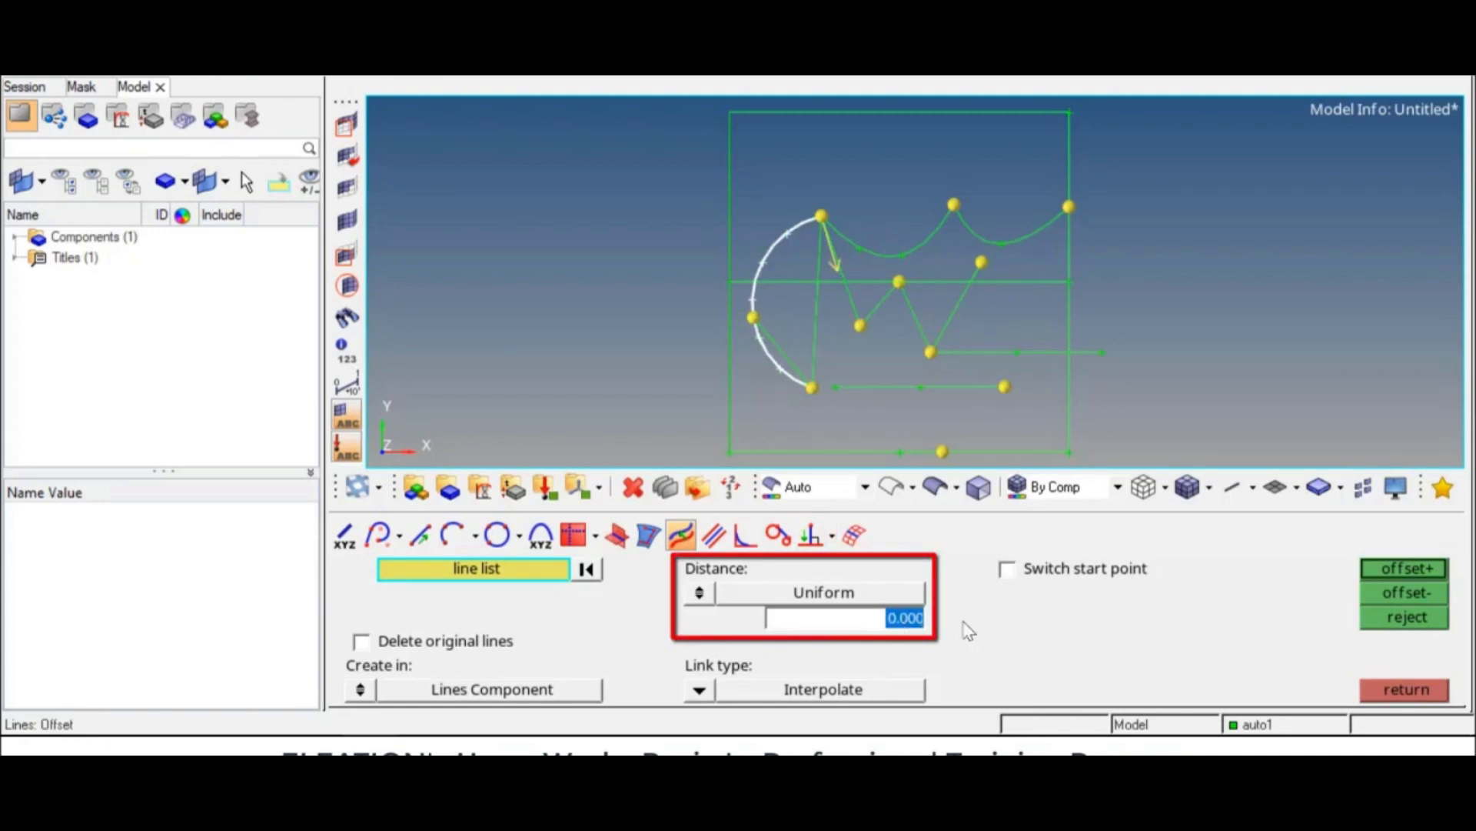
{"action": "type", "text": "3"}
{"action": "key", "text": "Return"}
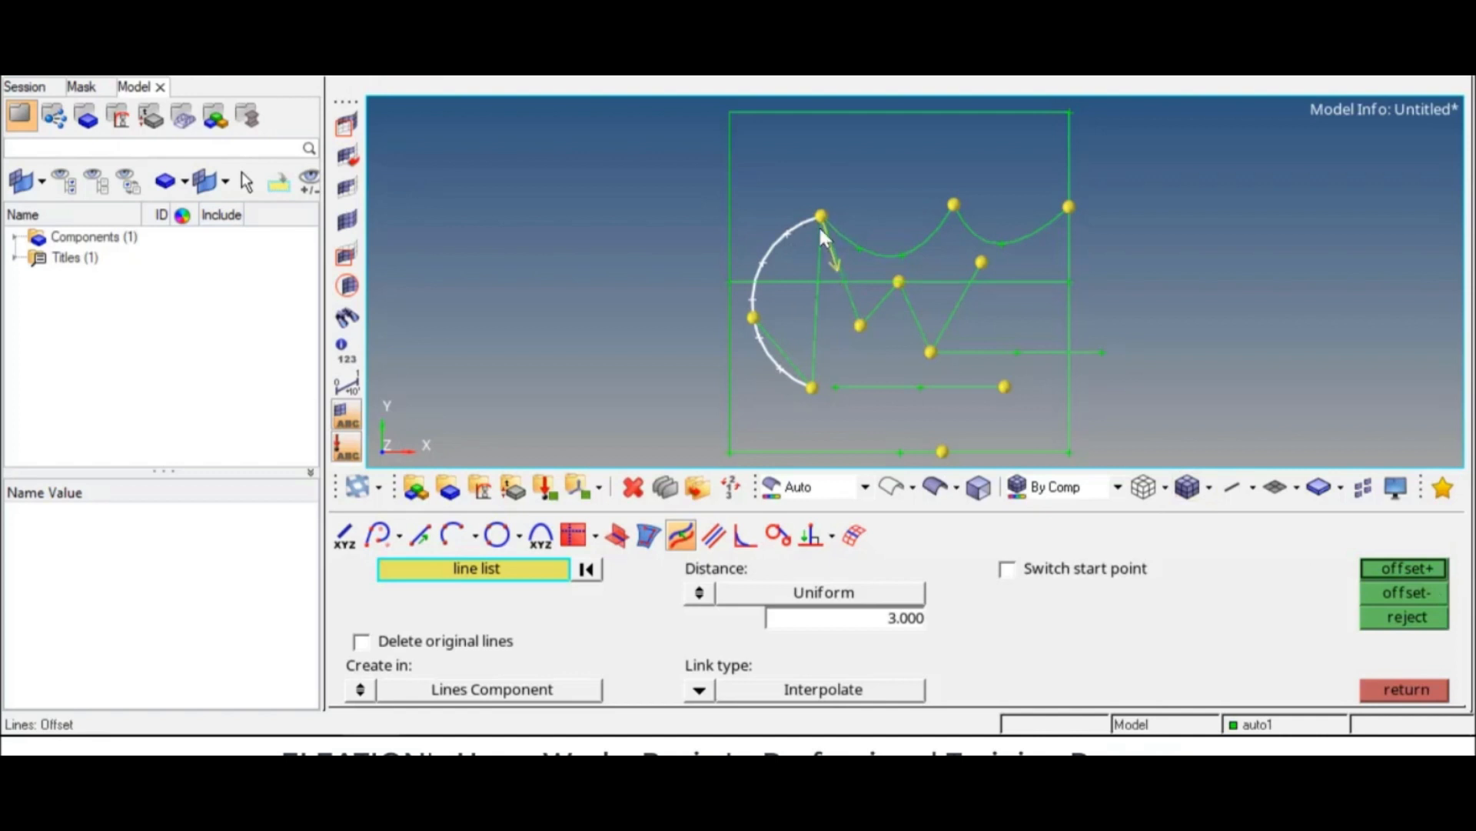
{"action": "left_click", "coordinate": [1372, 567]}
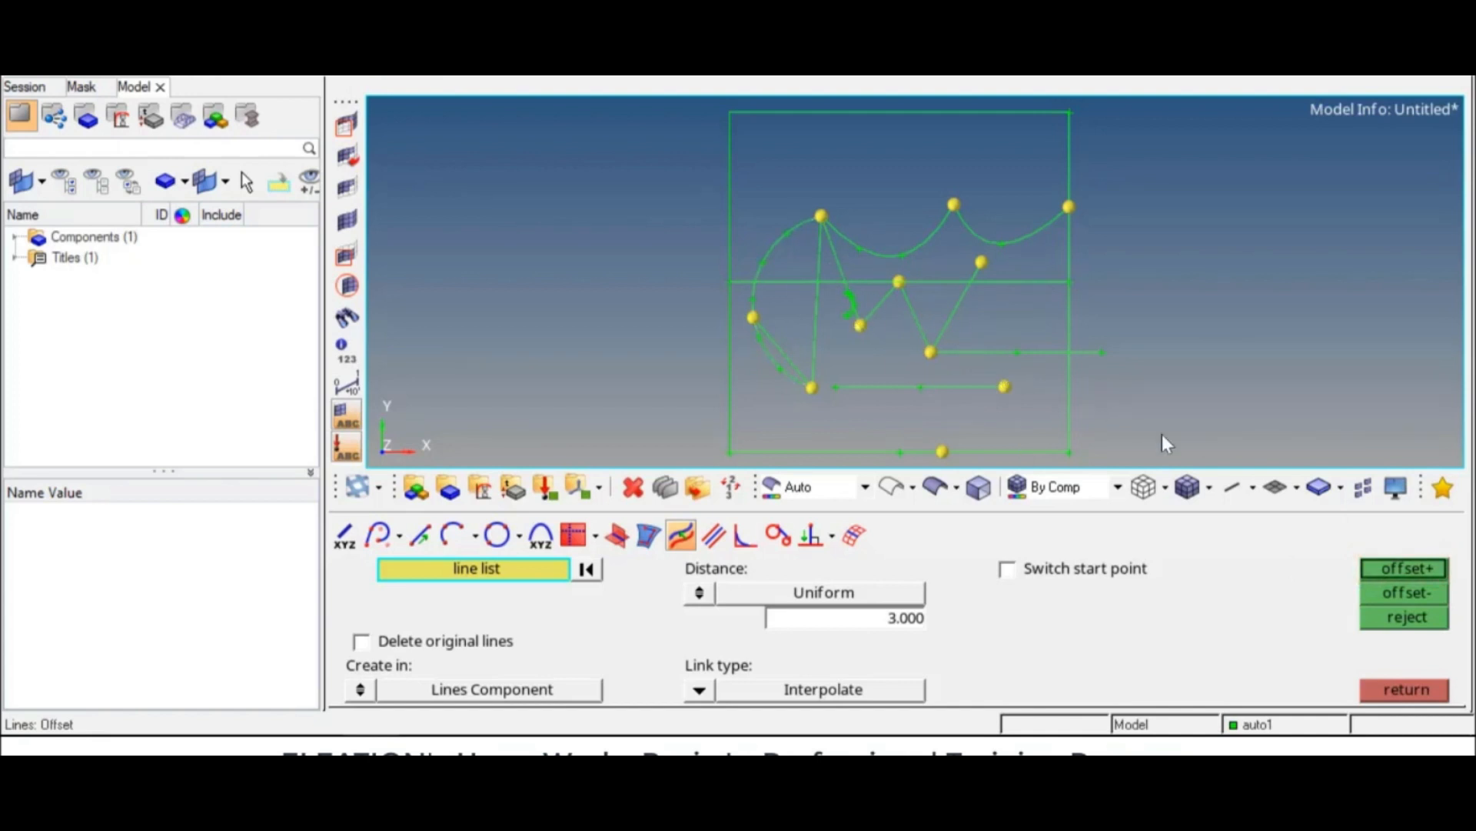
Step: Offset the original arc by a uniform distance of 1 in the negative direction
{"action": "left_click", "coordinate": [763, 269]}
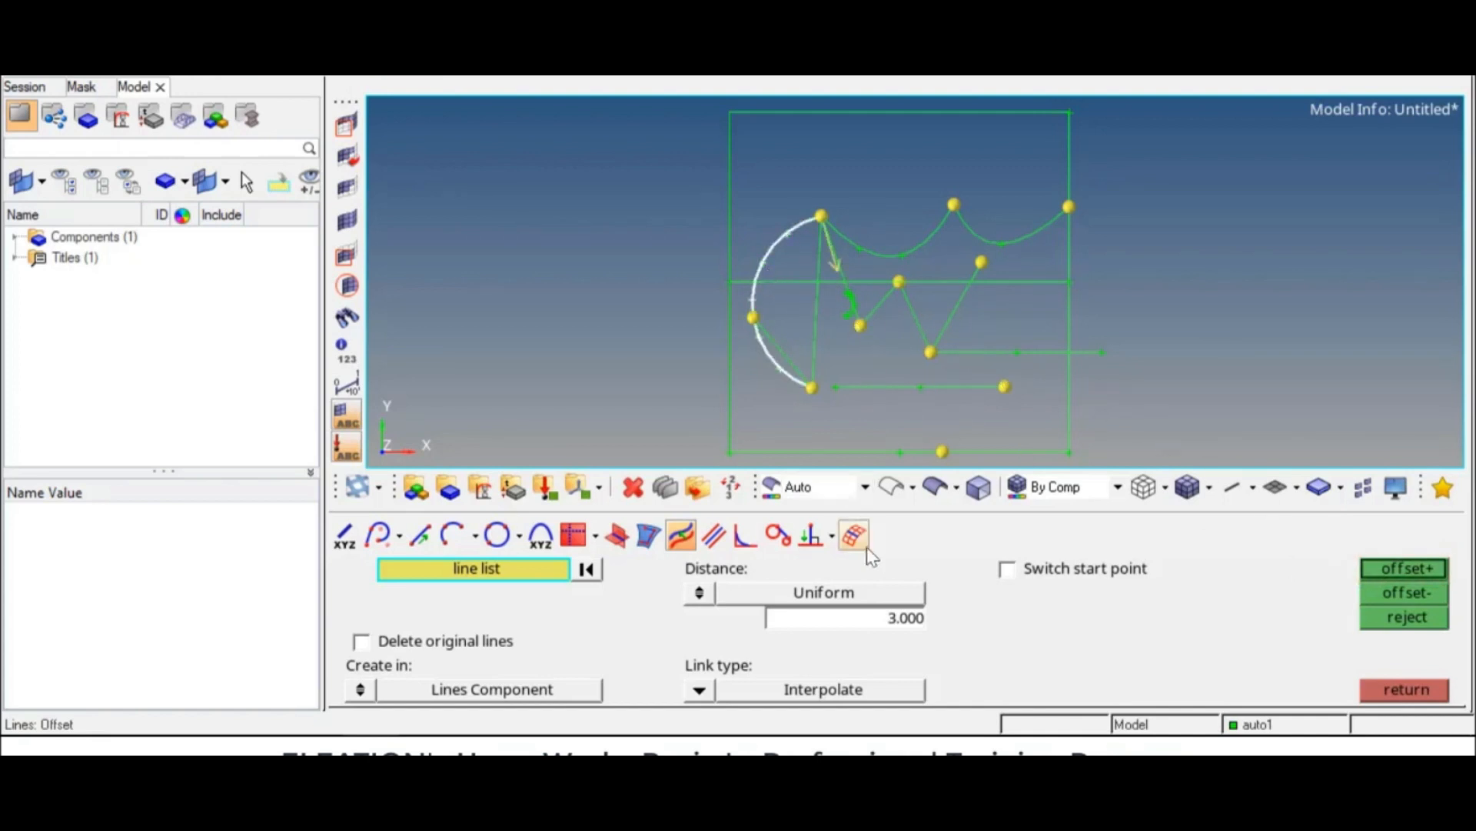
{"action": "left_click", "coordinate": [869, 618]}
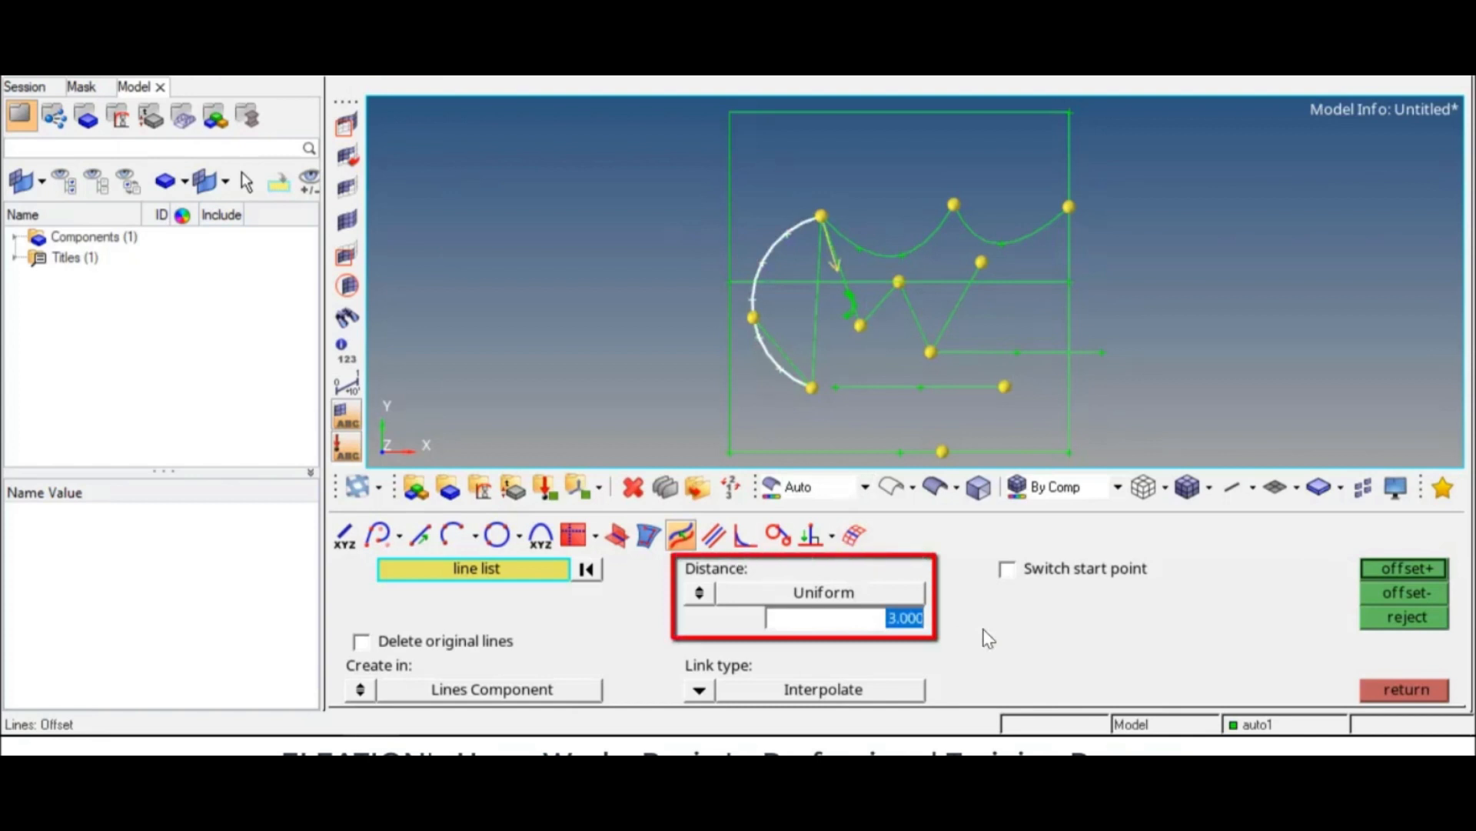
{"action": "type", "text": "1.000"}
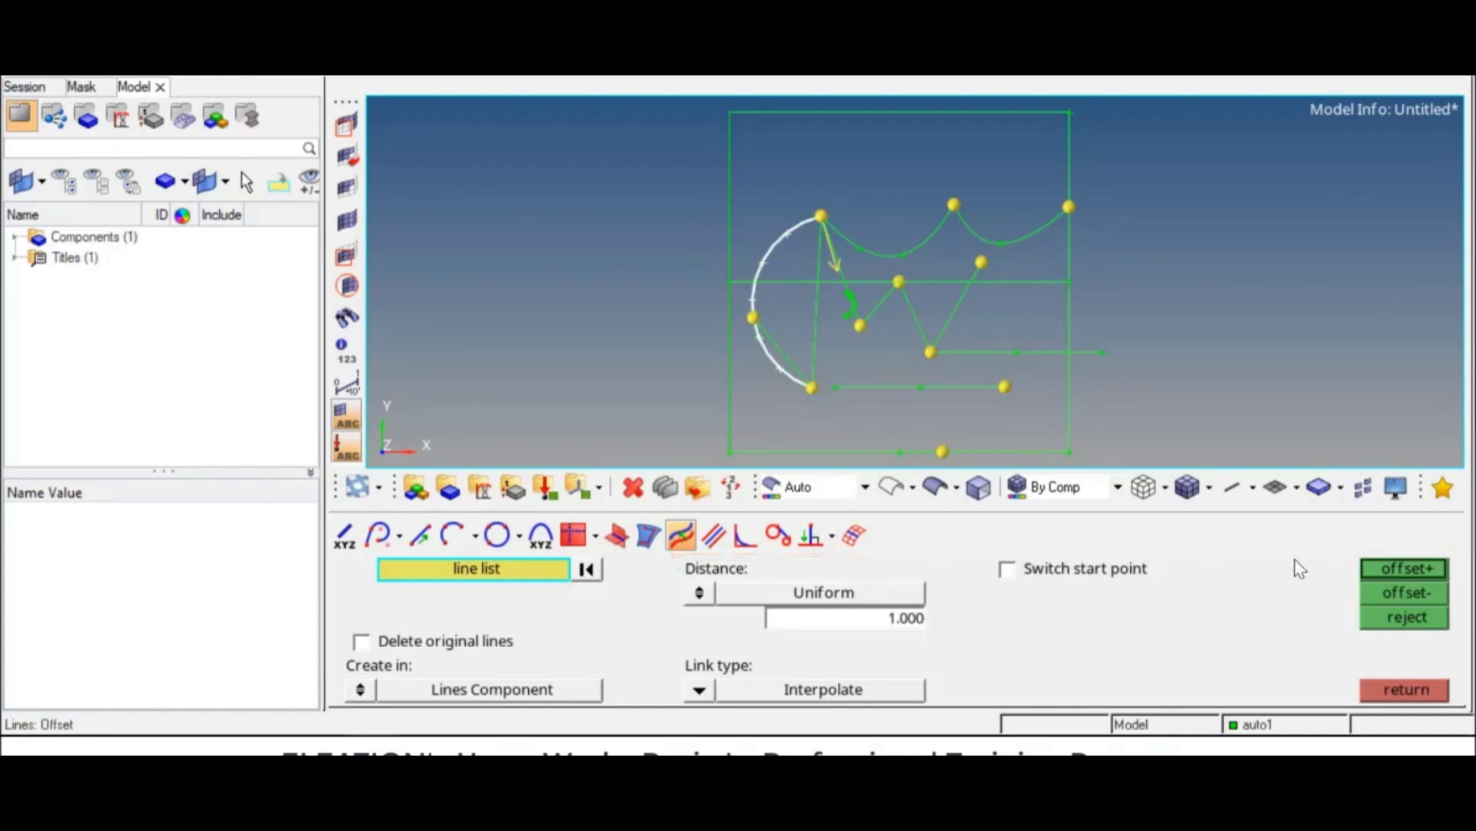
{"action": "left_click", "coordinate": [1388, 592]}
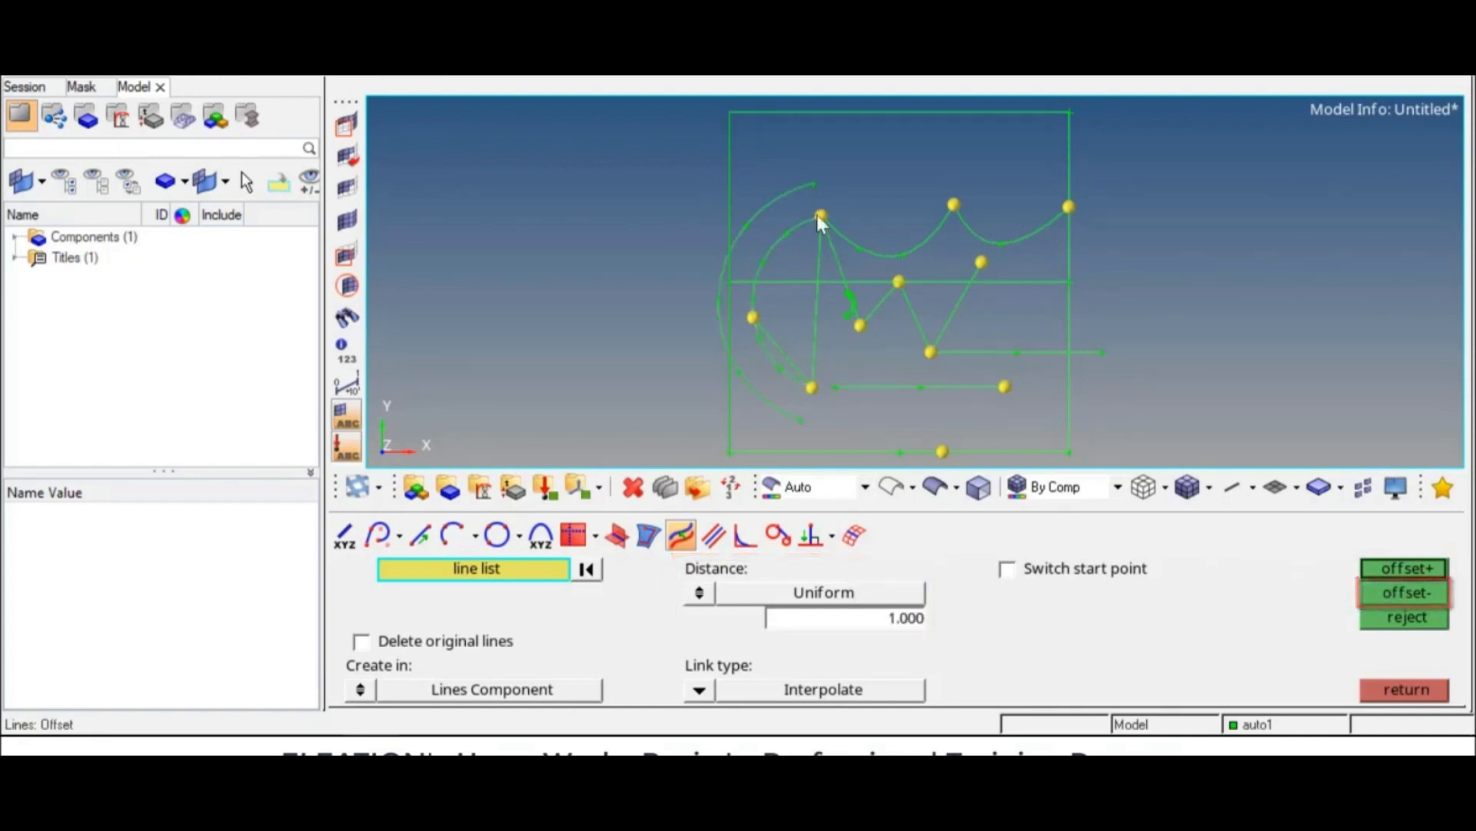
Step: Offset the original arc by 1 in the positive direction and reject the result
{"action": "left_click", "coordinate": [788, 254]}
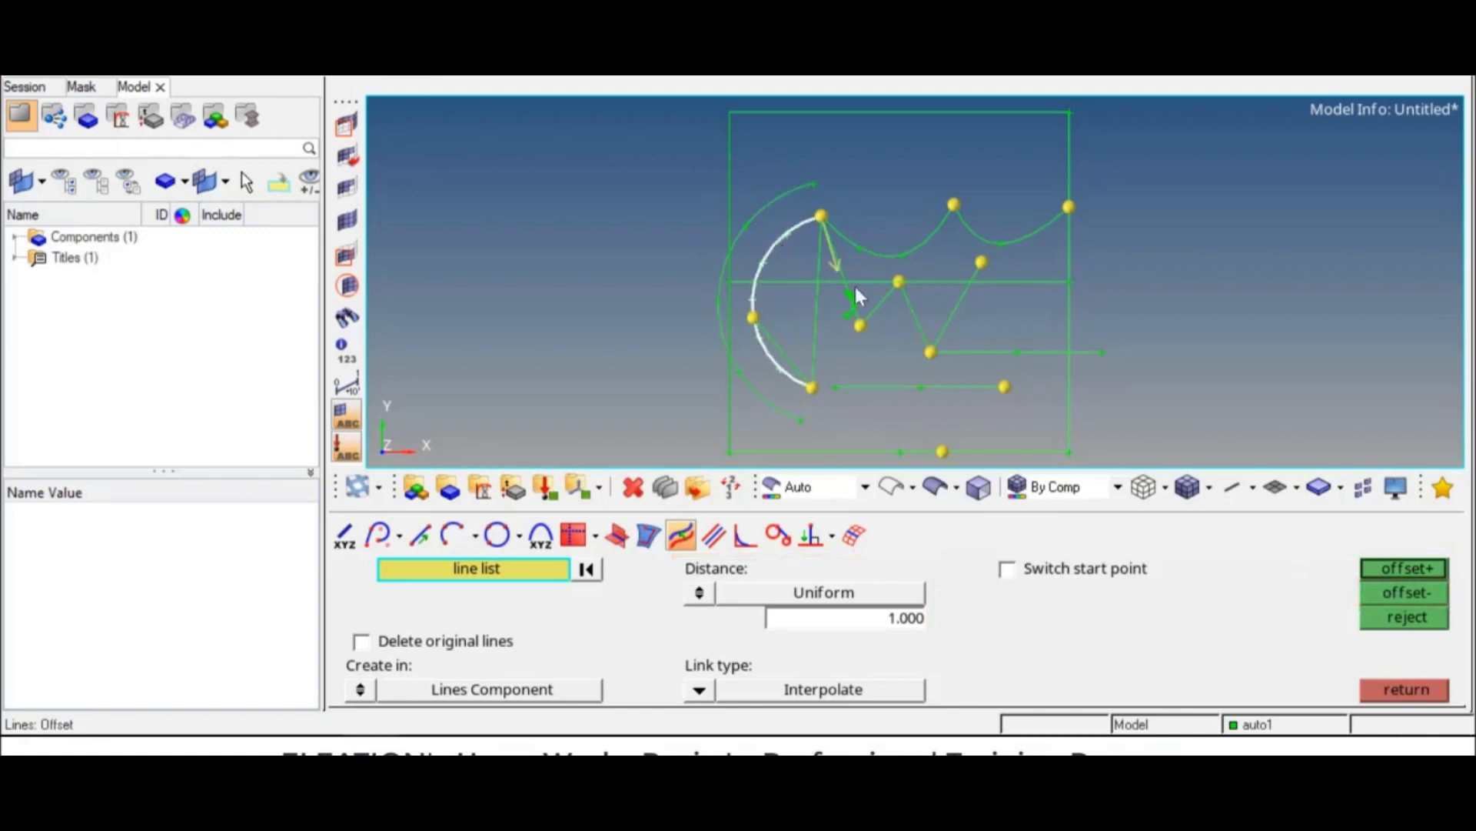
{"action": "left_click", "coordinate": [1376, 568]}
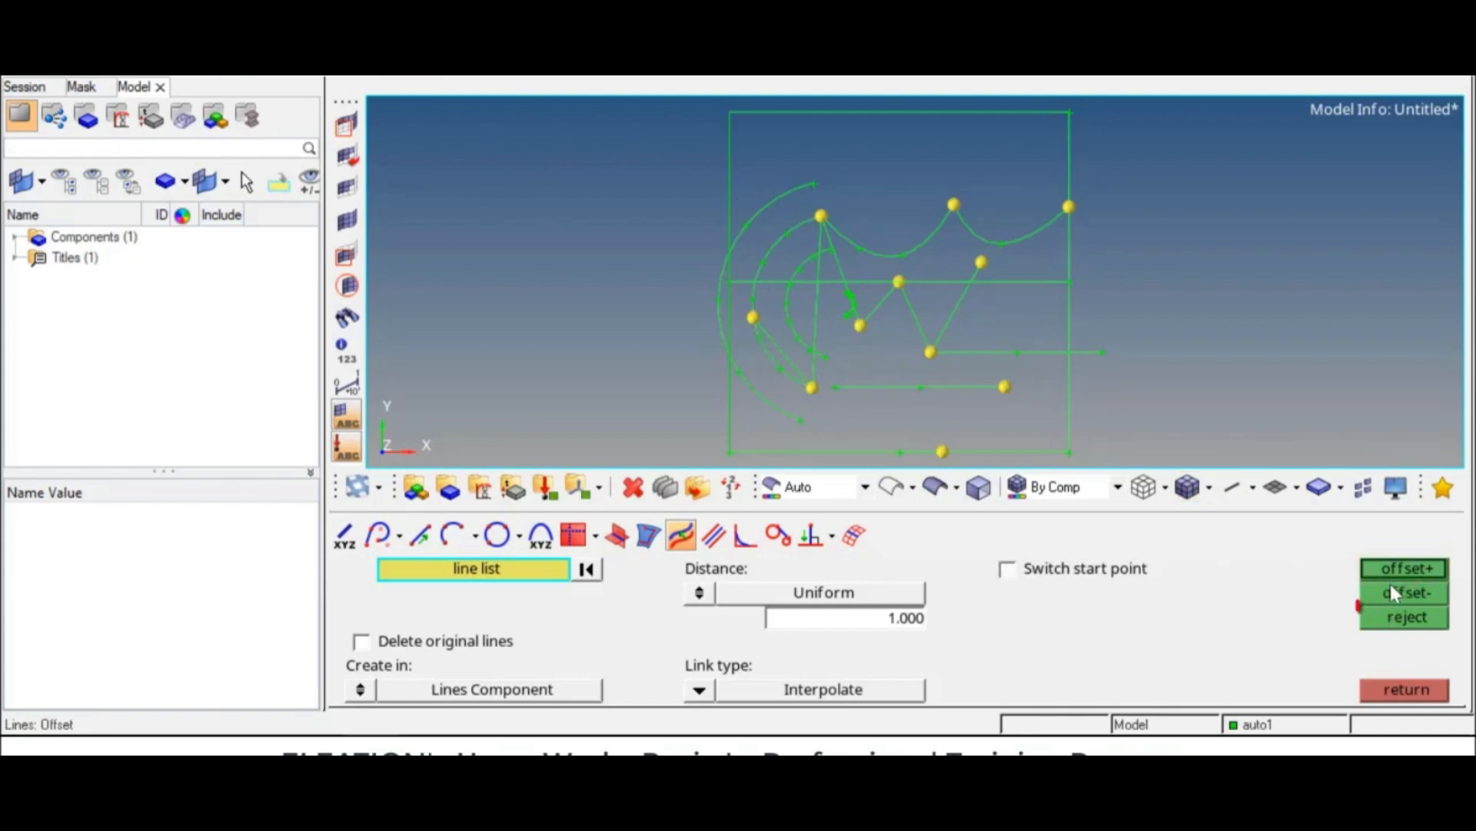
{"action": "left_click", "coordinate": [1401, 609]}
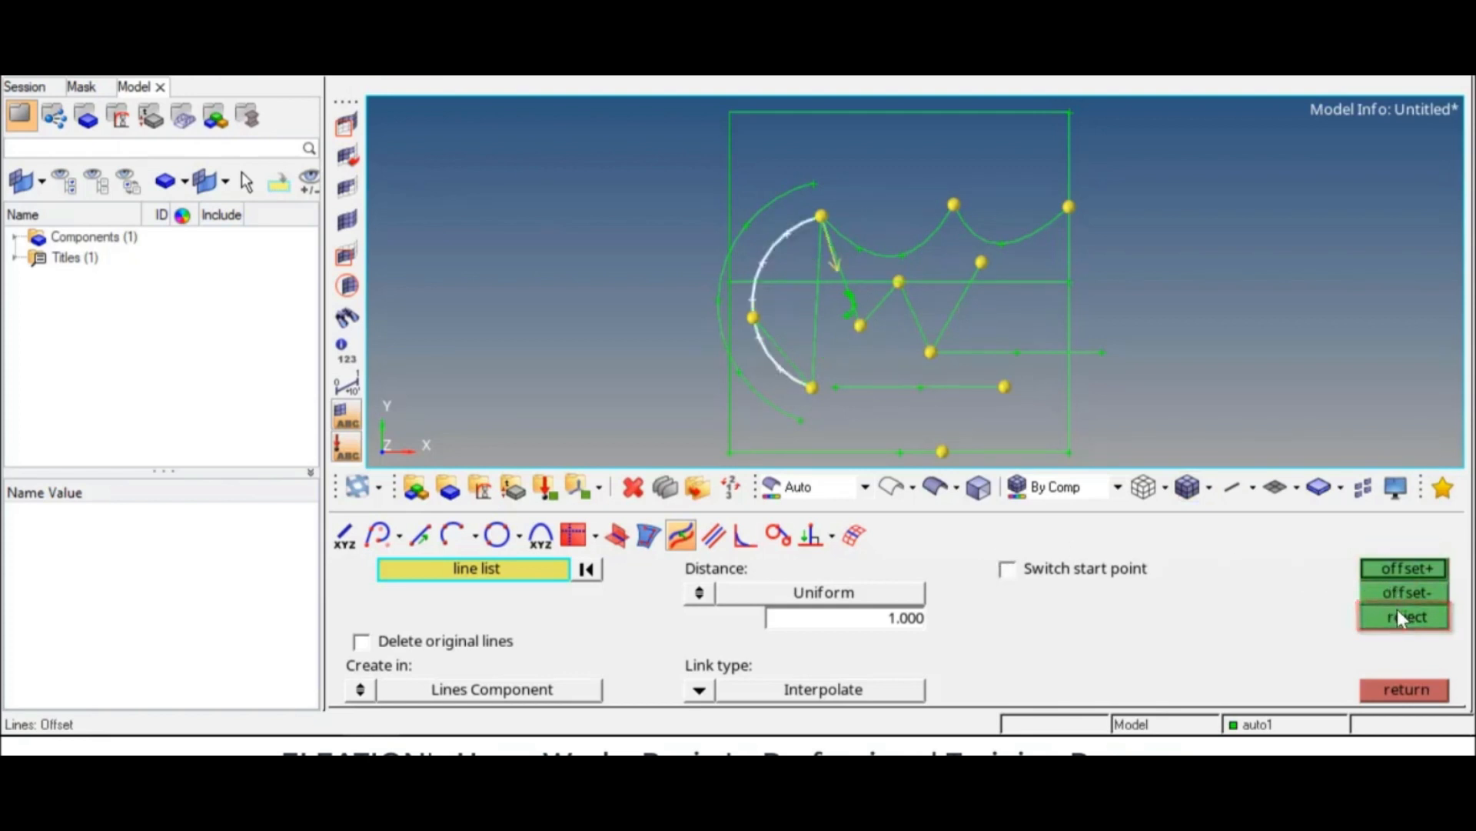
Step: Create a midline between the outer offset arc and the original arc with cleared line lists, and highlight the new line
{"action": "left_click", "coordinate": [718, 543]}
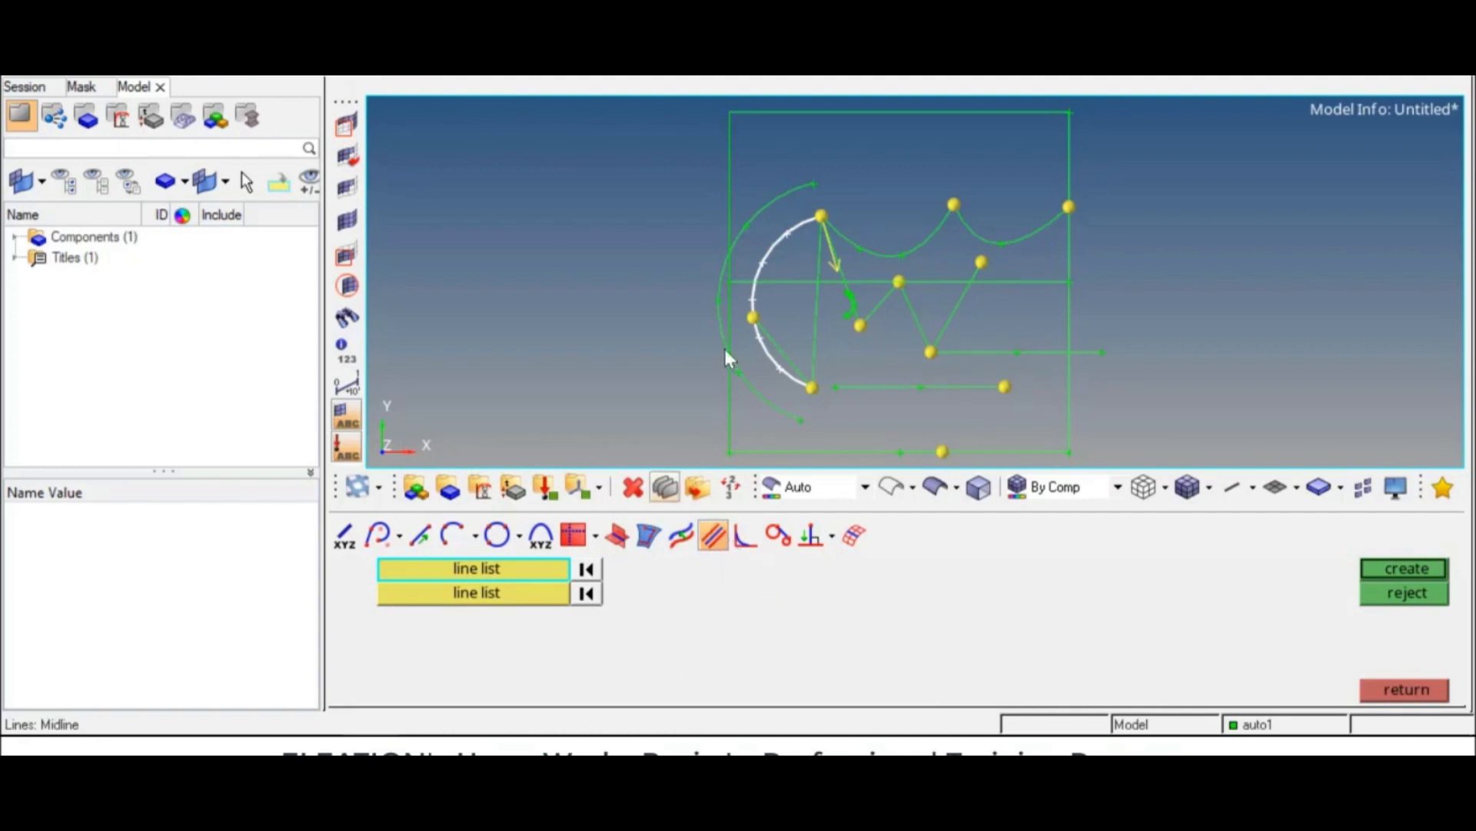
{"action": "left_click", "coordinate": [586, 569]}
{"action": "left_click", "coordinate": [592, 569]}
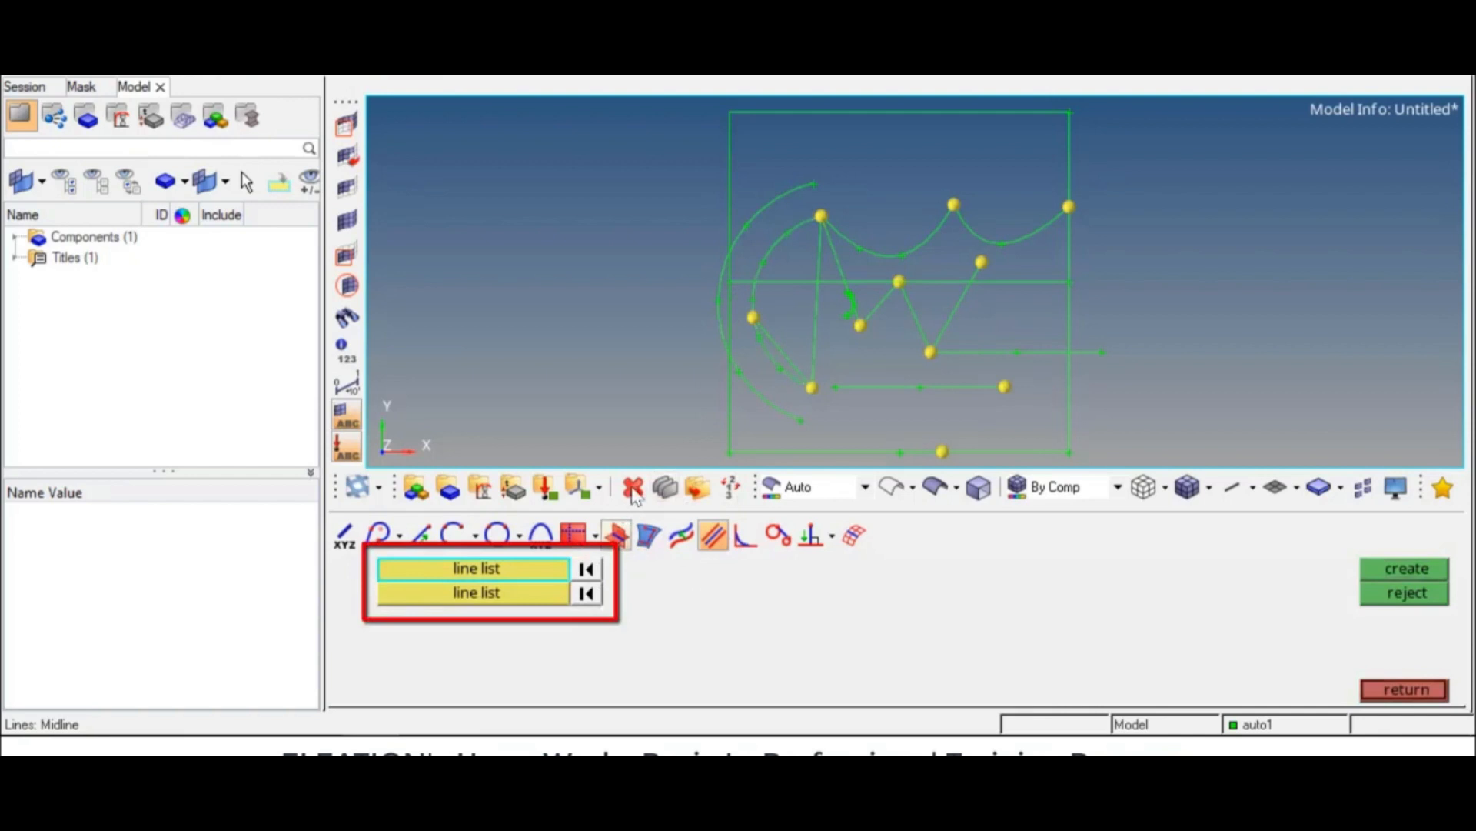
{"action": "left_click", "coordinate": [716, 275]}
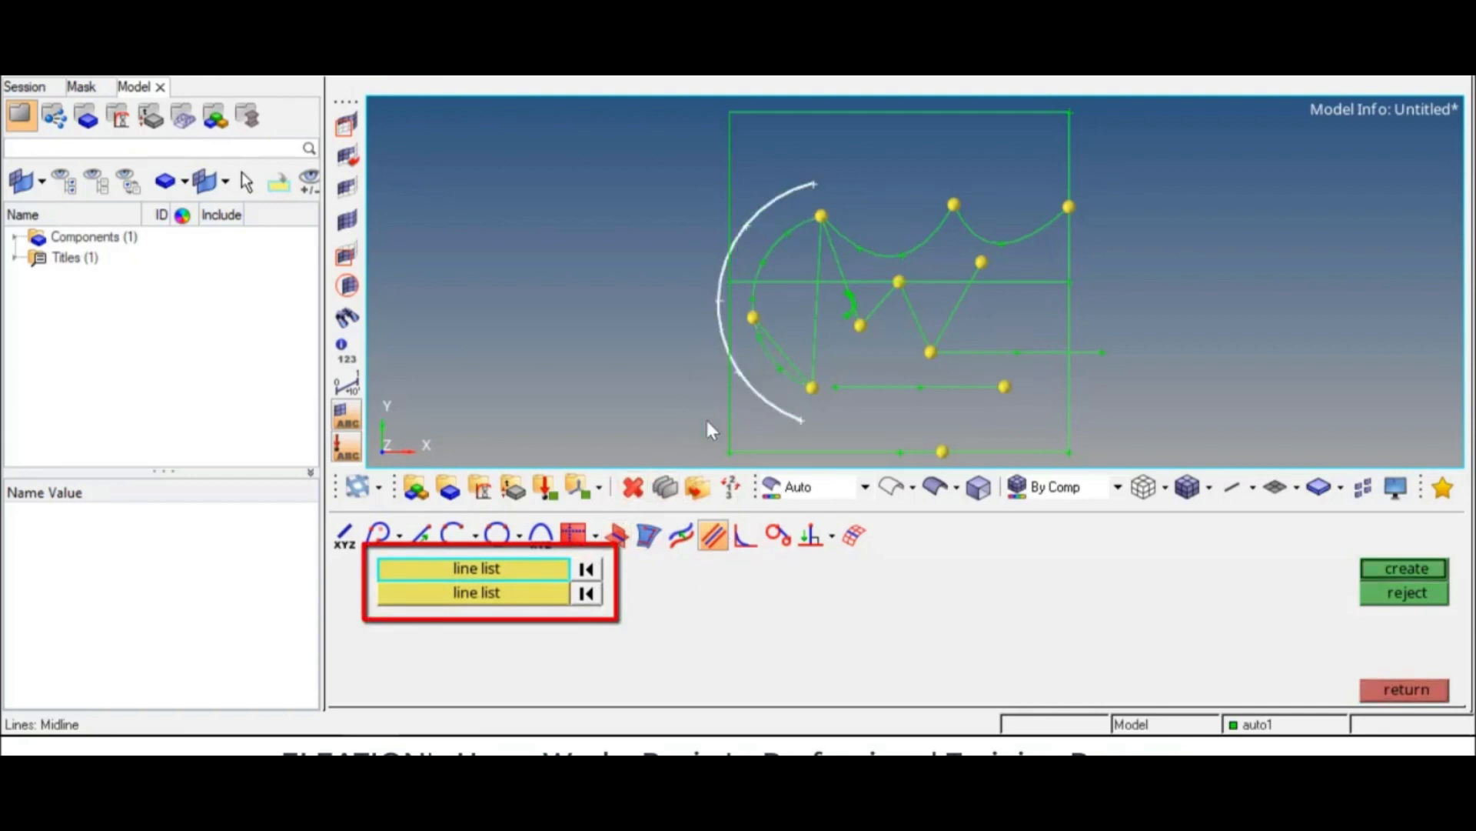
{"action": "left_click", "coordinate": [551, 594]}
{"action": "left_click", "coordinate": [763, 246]}
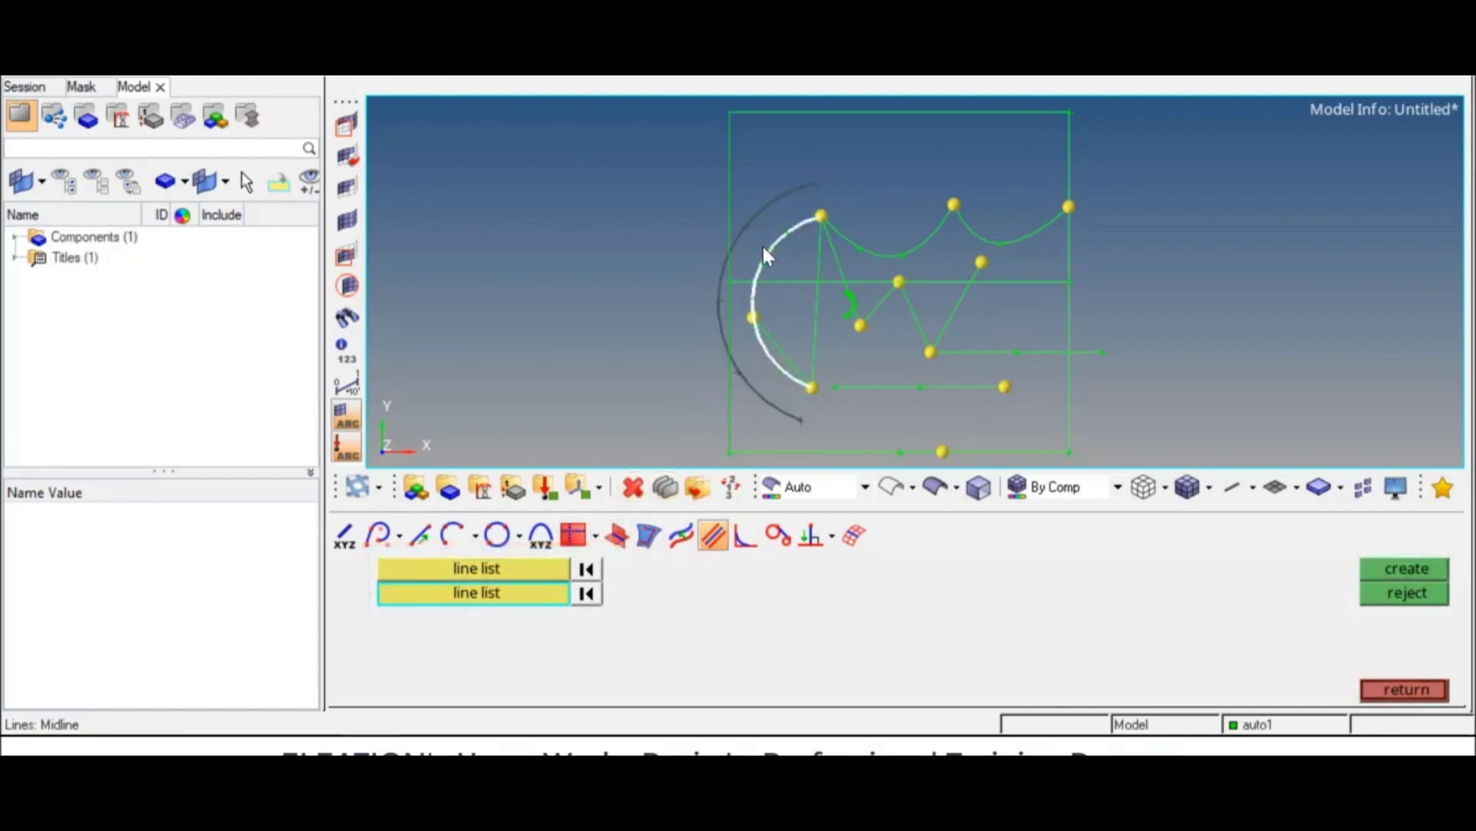
{"action": "left_click", "coordinate": [1389, 569]}
{"action": "left_click", "coordinate": [809, 200]}
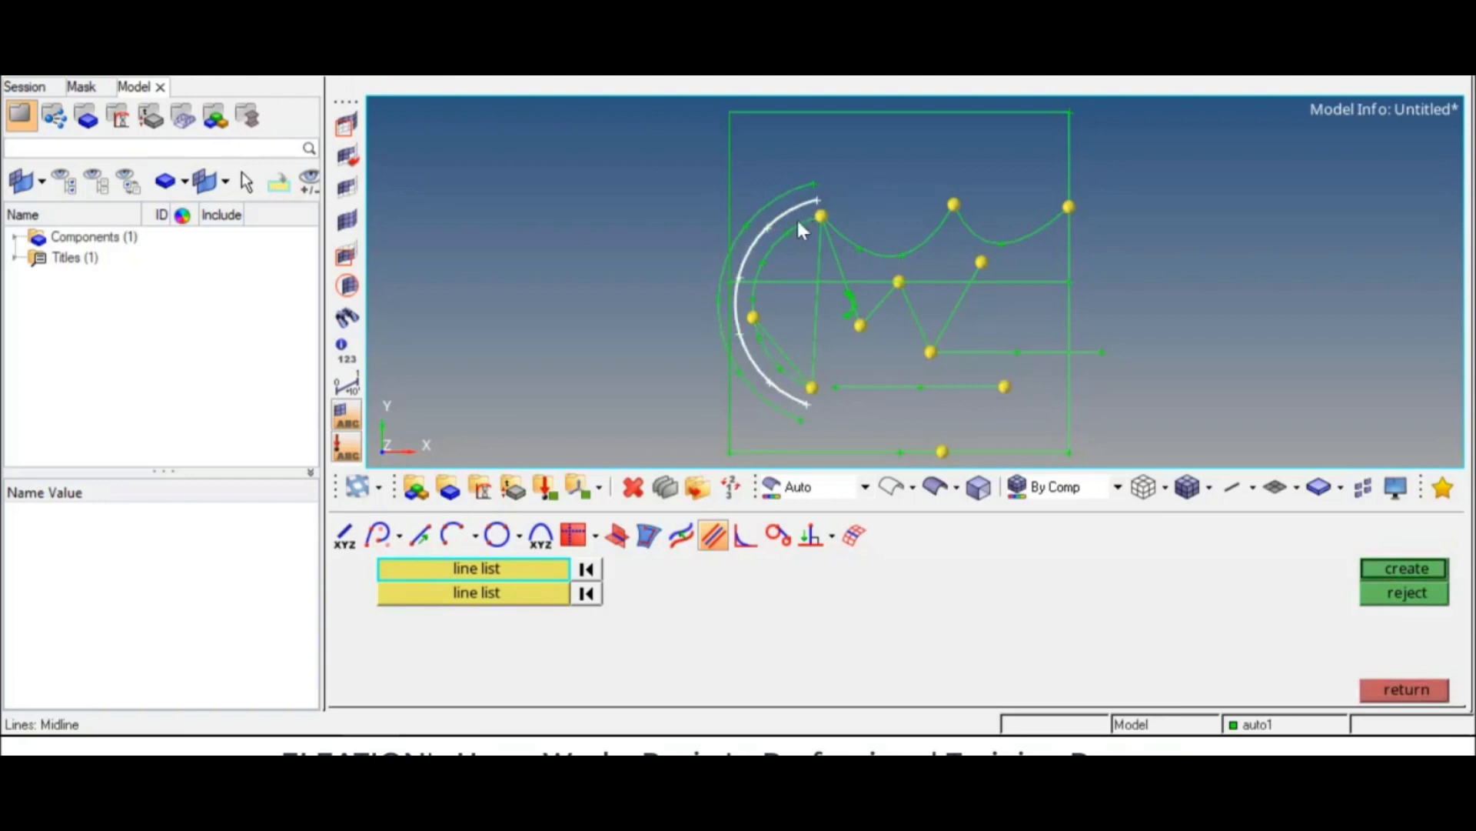
Step: Create a fillet of radius 1 between the square's right vertical line and its bottom line, without trimming the originals
{"action": "left_click", "coordinate": [744, 542]}
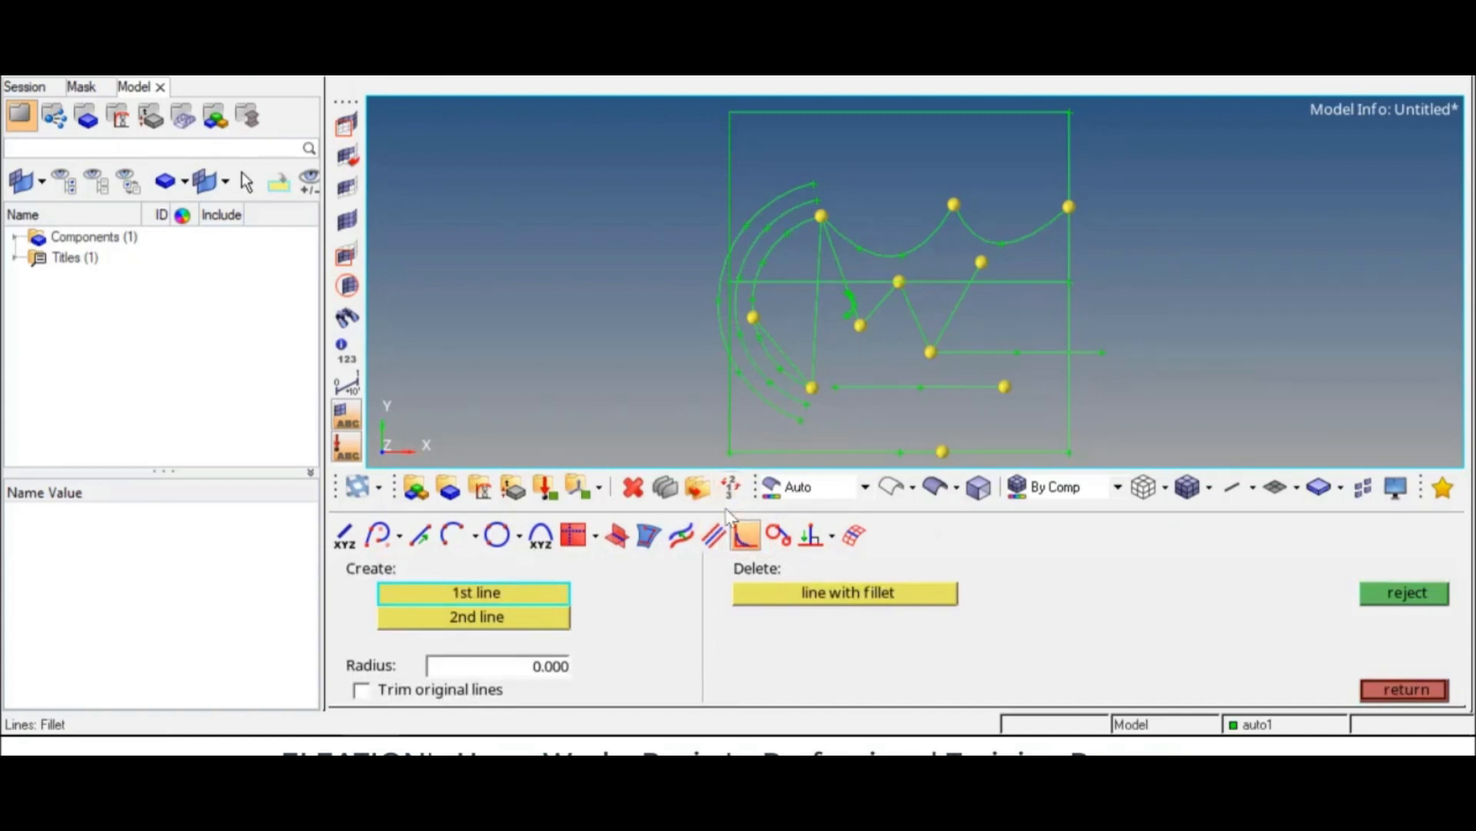
{"action": "double_click", "coordinate": [561, 668]}
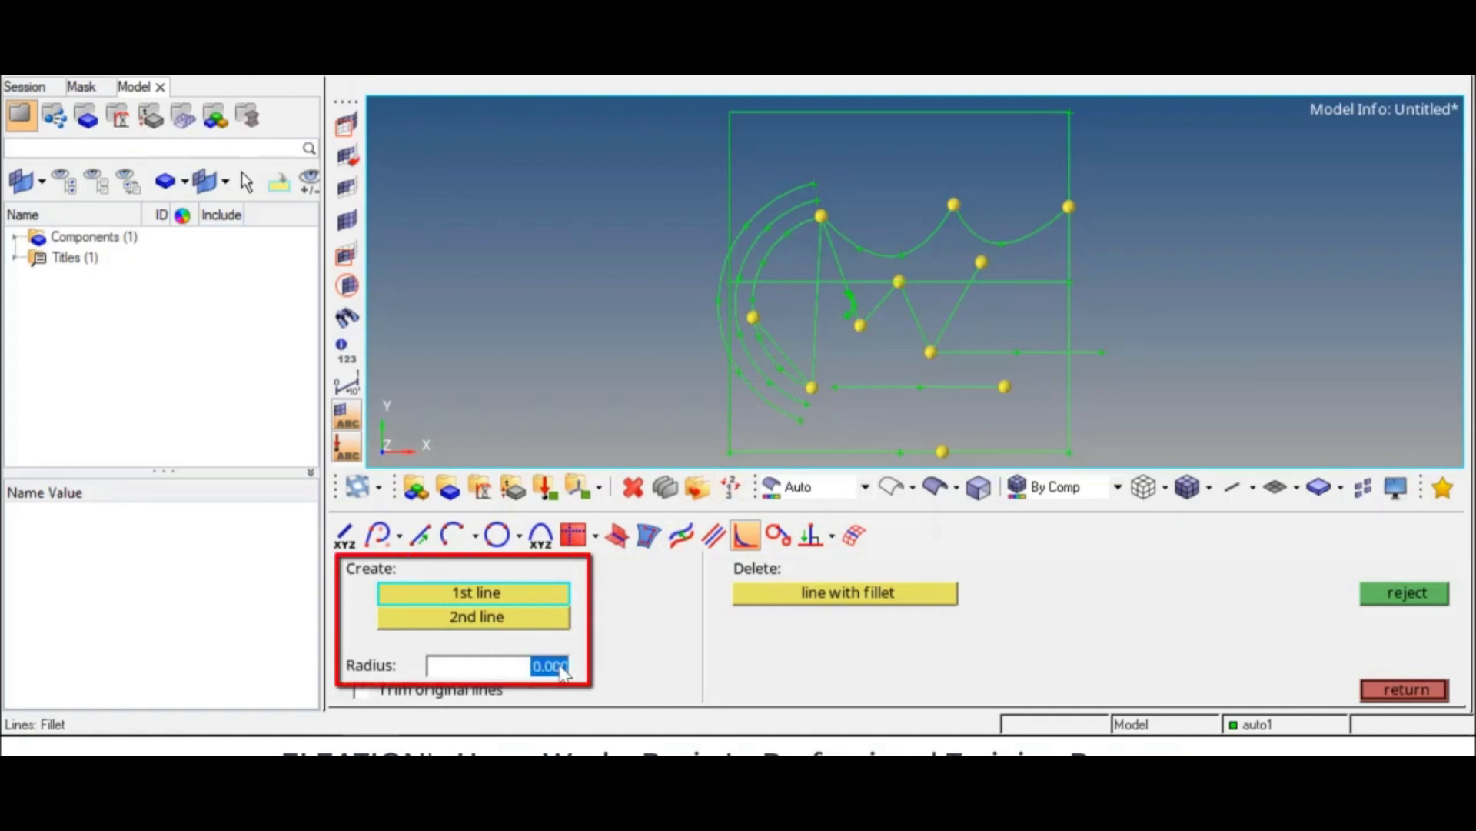
{"action": "type", "text": "1"}
{"action": "key", "text": "Return"}
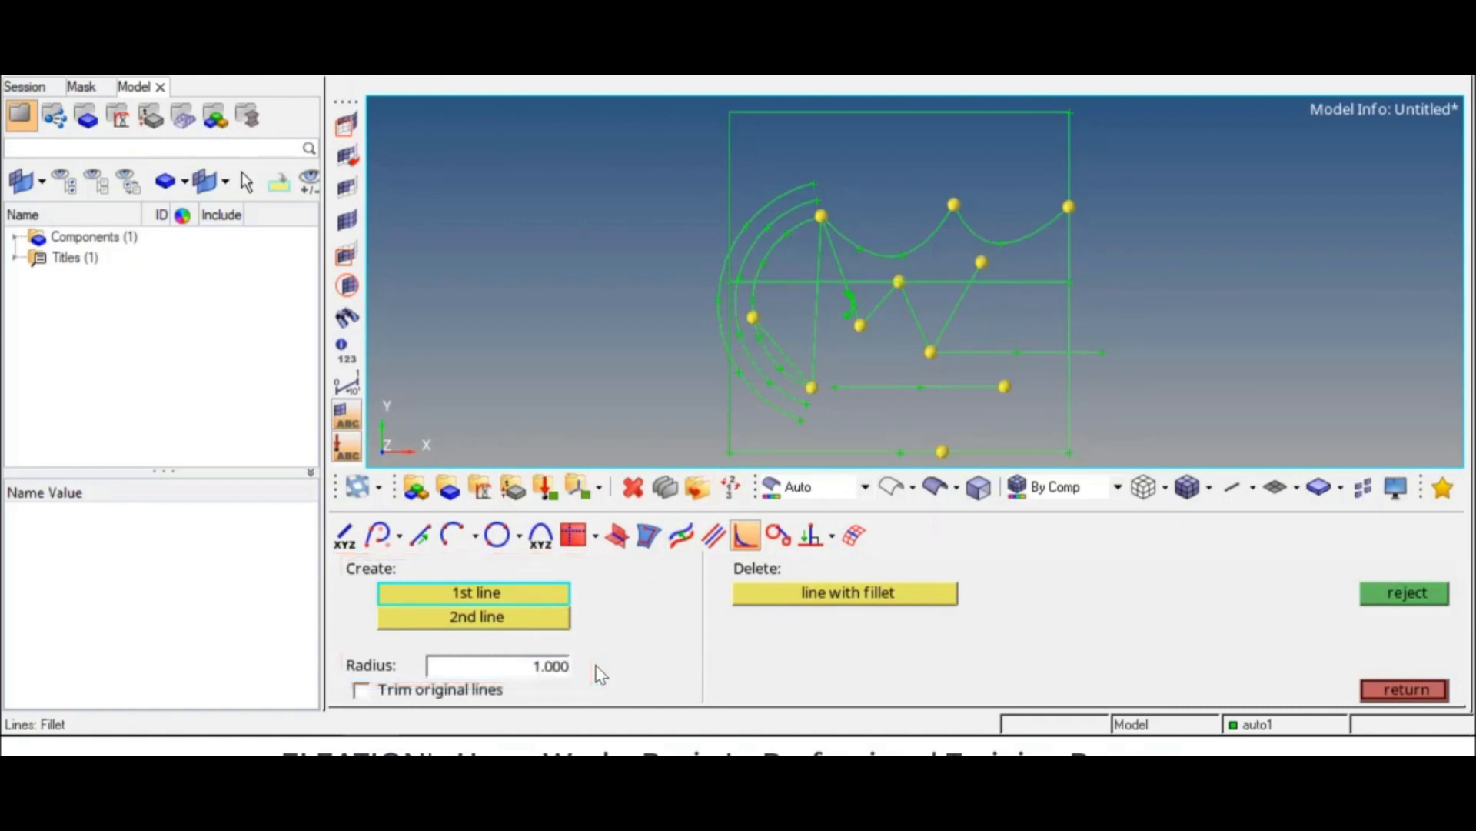
{"action": "left_click", "coordinate": [1069, 395]}
{"action": "left_click", "coordinate": [1004, 452]}
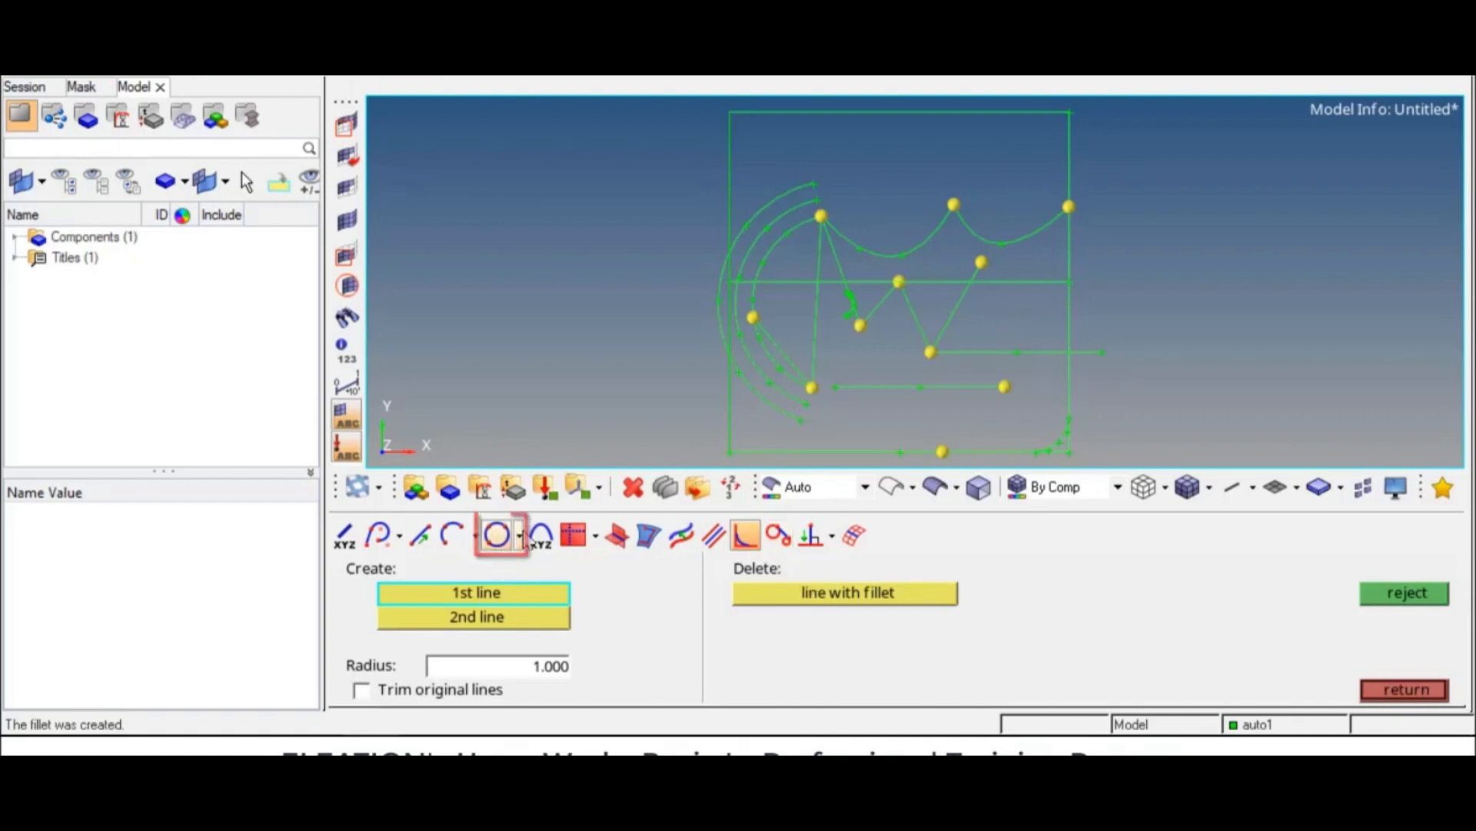
Step: Create z-axis circles by center and radius: radius 1 at the arc's top node and radius 2 at the wavy curve's right end node
{"action": "left_click", "coordinate": [499, 535]}
{"action": "left_click", "coordinate": [536, 576]}
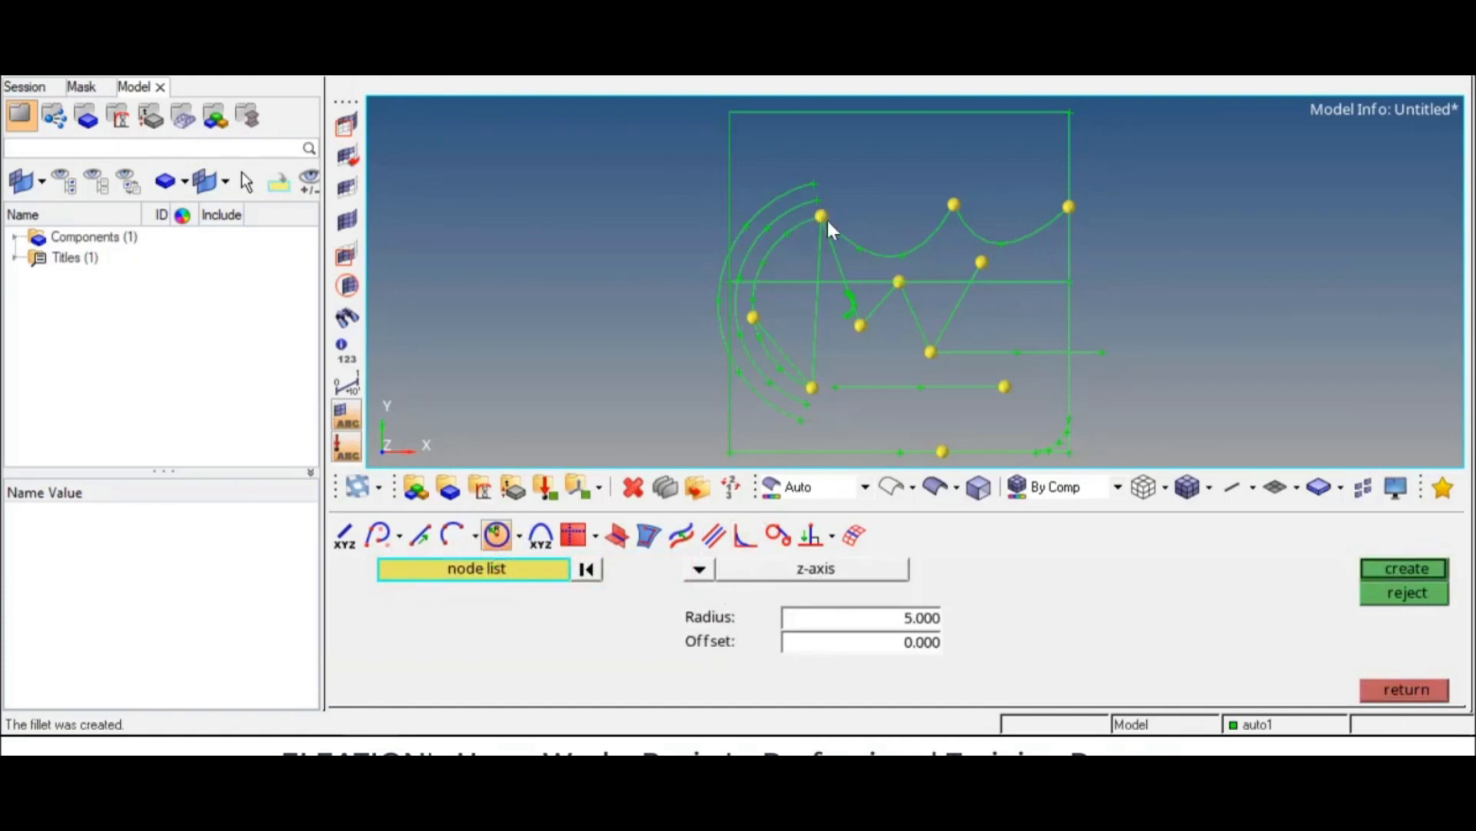
{"action": "double_click", "coordinate": [923, 617]}
{"action": "type", "text": "1"}
{"action": "left_click", "coordinate": [1384, 569]}
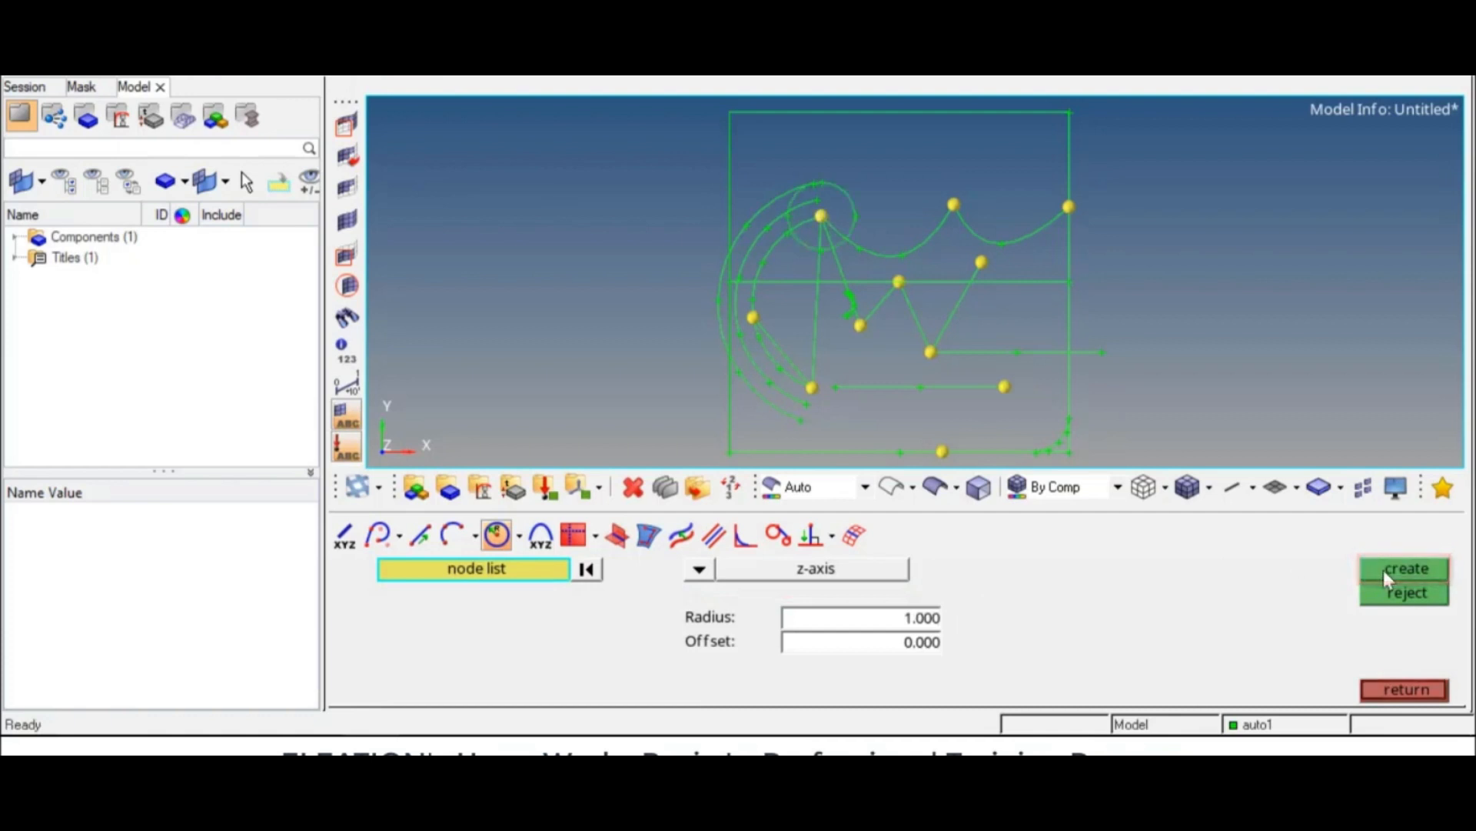
{"action": "double_click", "coordinate": [919, 618]}
{"action": "type", "text": "2"}
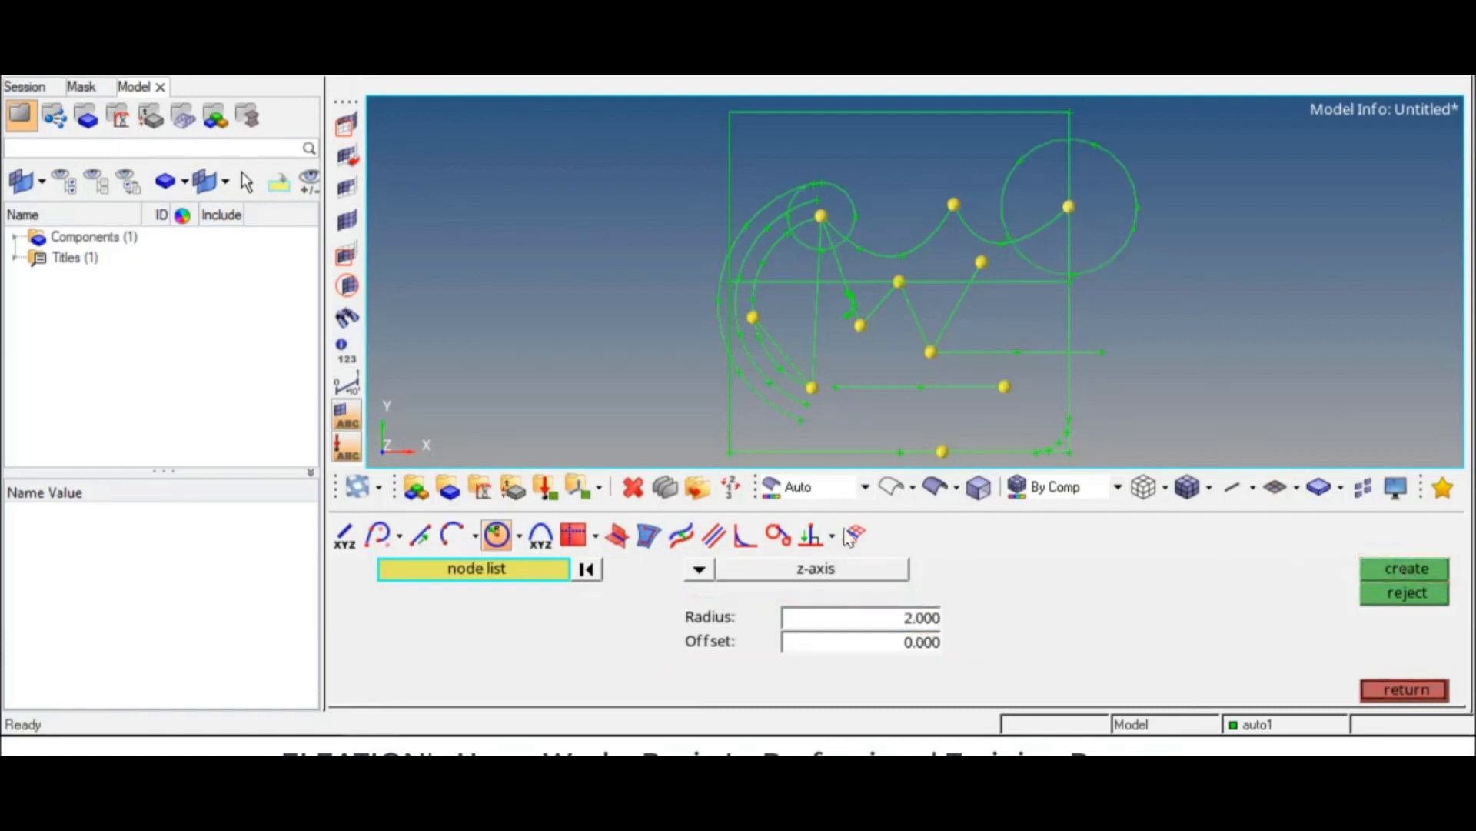
Step: Create a tangent line between the small and large circles, keeping the upper outer tangent
{"action": "left_click", "coordinate": [779, 536]}
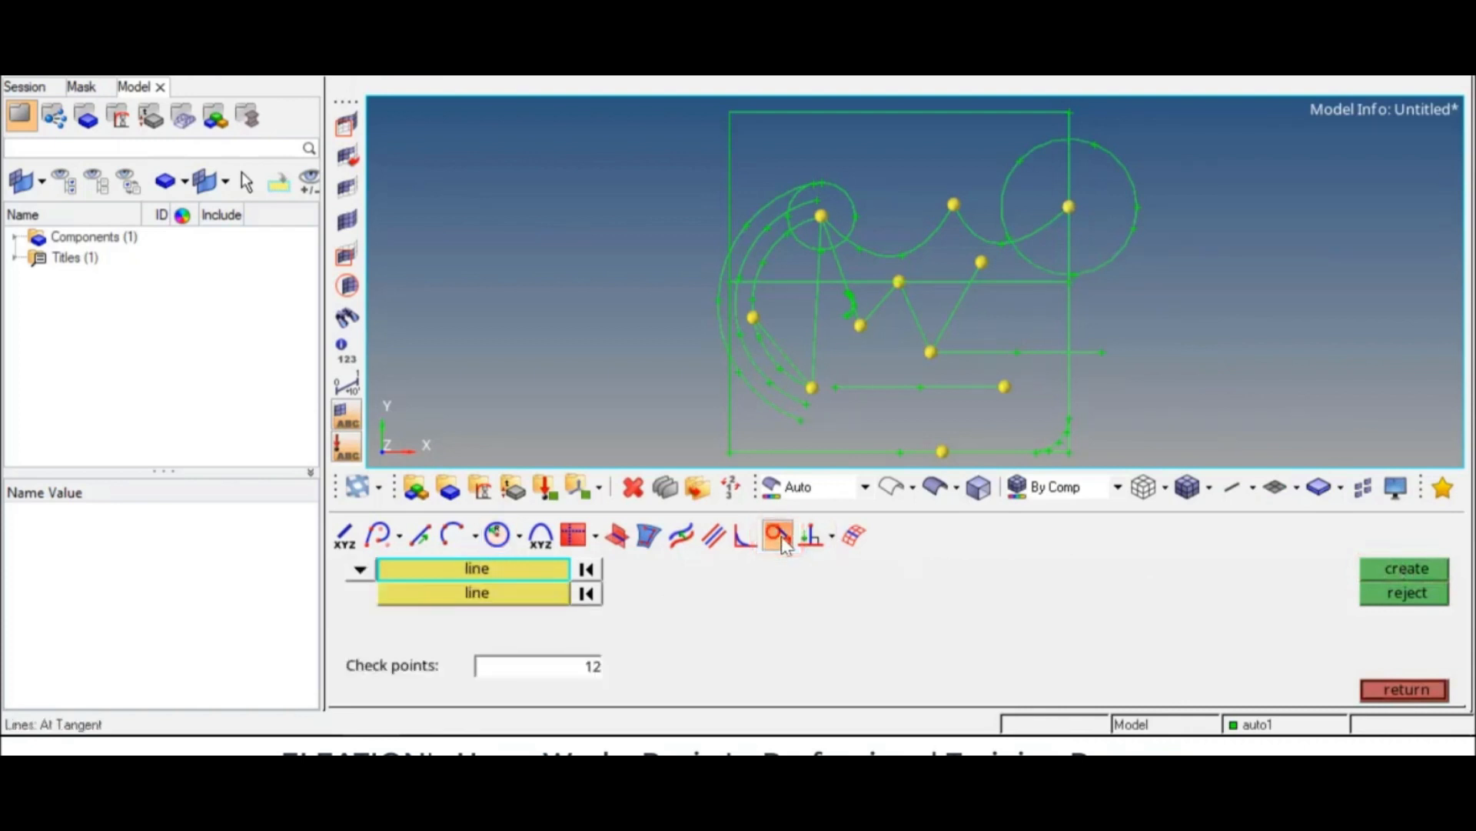
{"action": "left_click", "coordinate": [855, 206]}
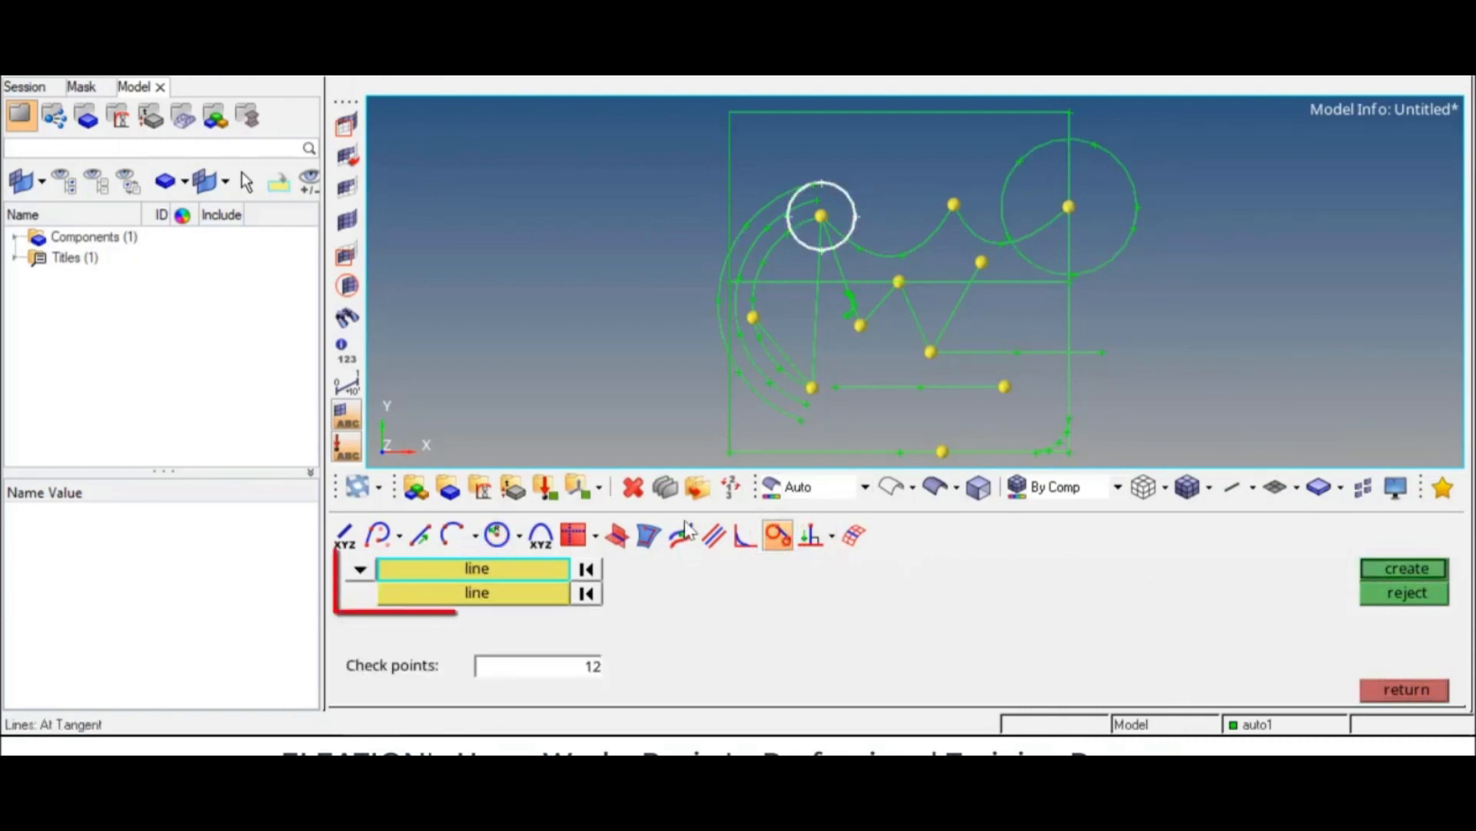
{"action": "left_click", "coordinate": [555, 595]}
{"action": "left_click", "coordinate": [1126, 236]}
{"action": "left_click", "coordinate": [1380, 568]}
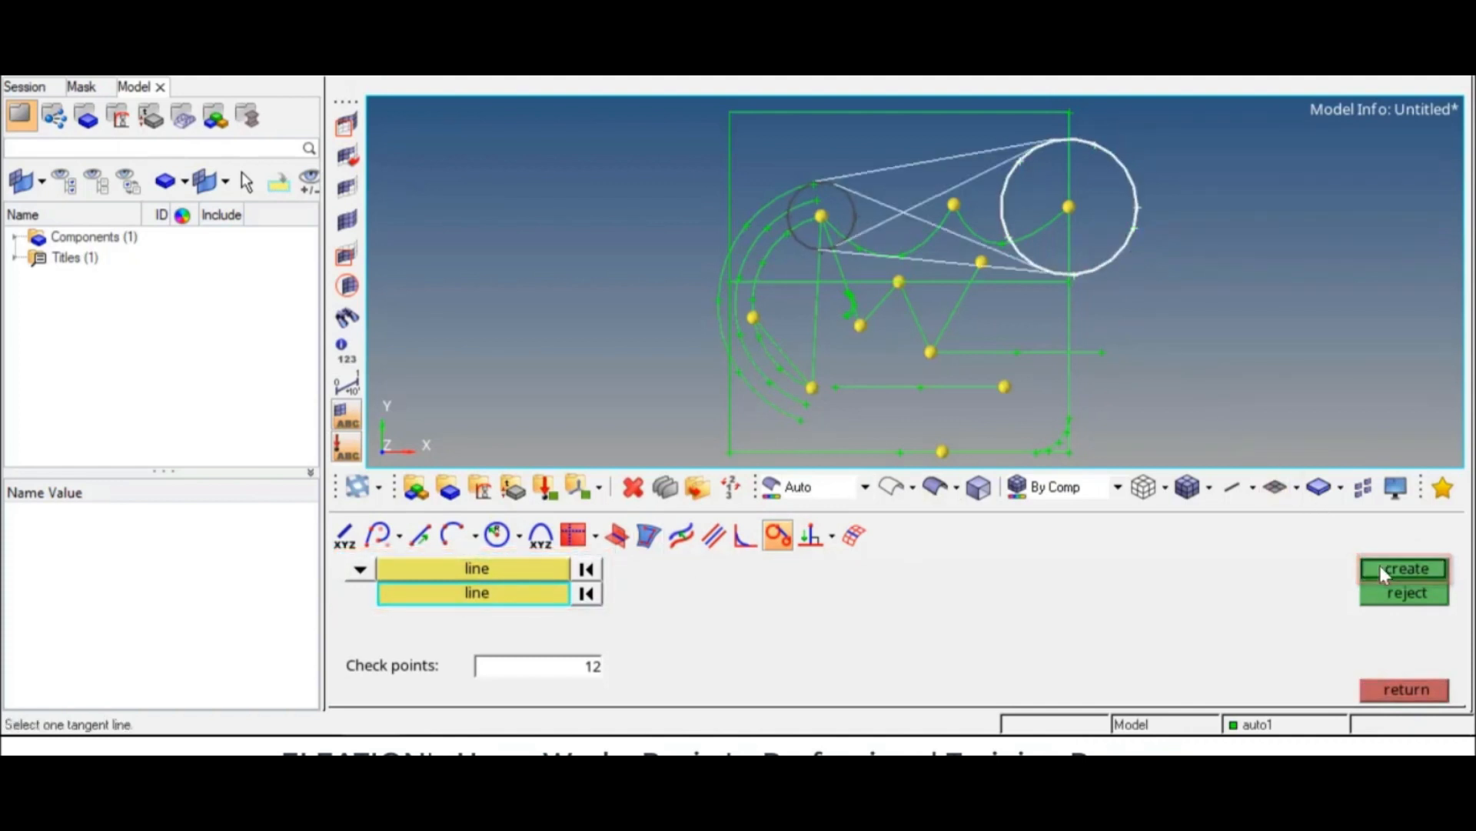
{"action": "left_click", "coordinate": [908, 165]}
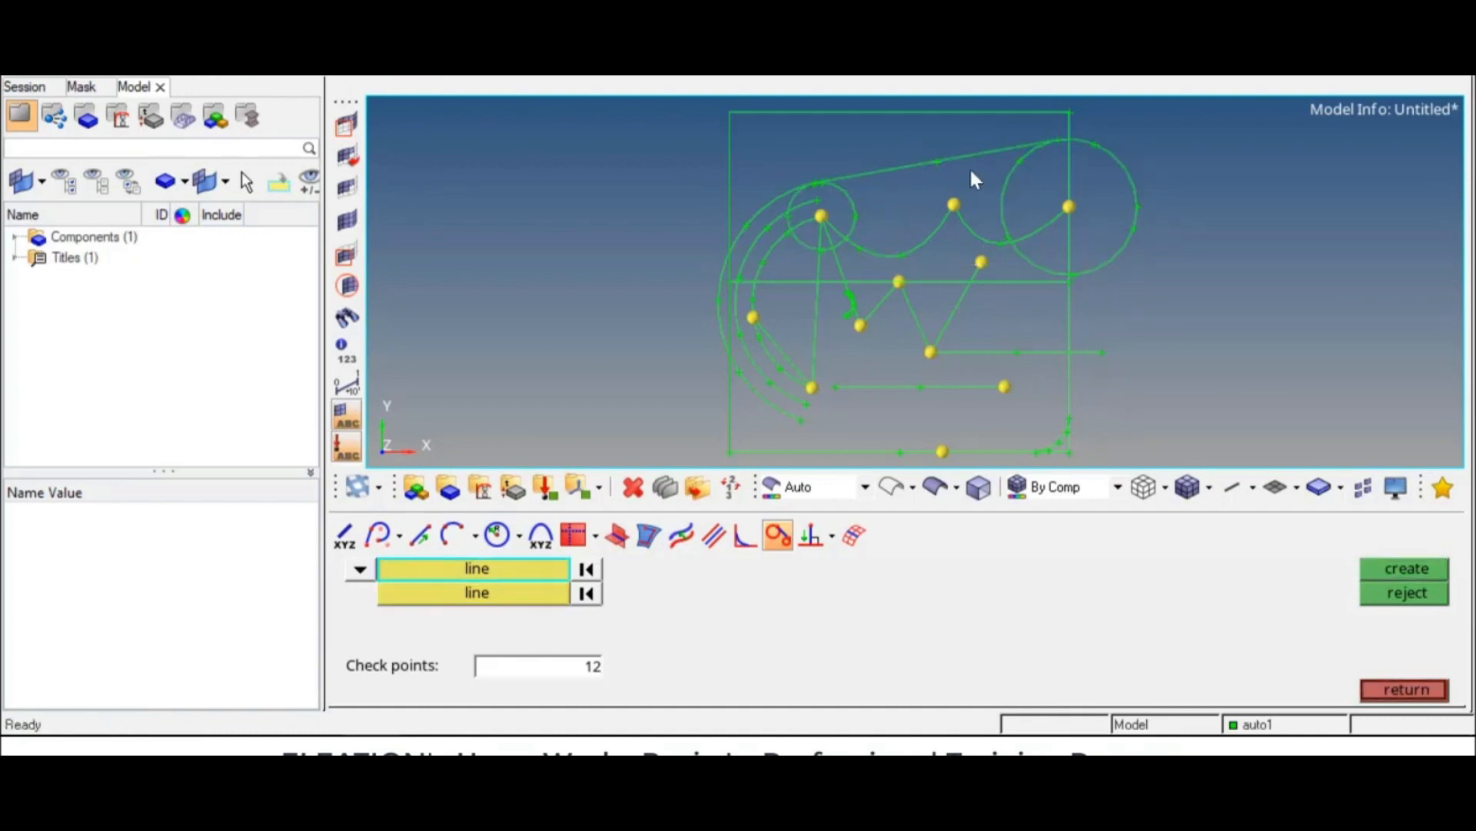
Step: Create a line normal to the square's bottom line from the node at the zigzag's left end
{"action": "left_click", "coordinate": [817, 534]}
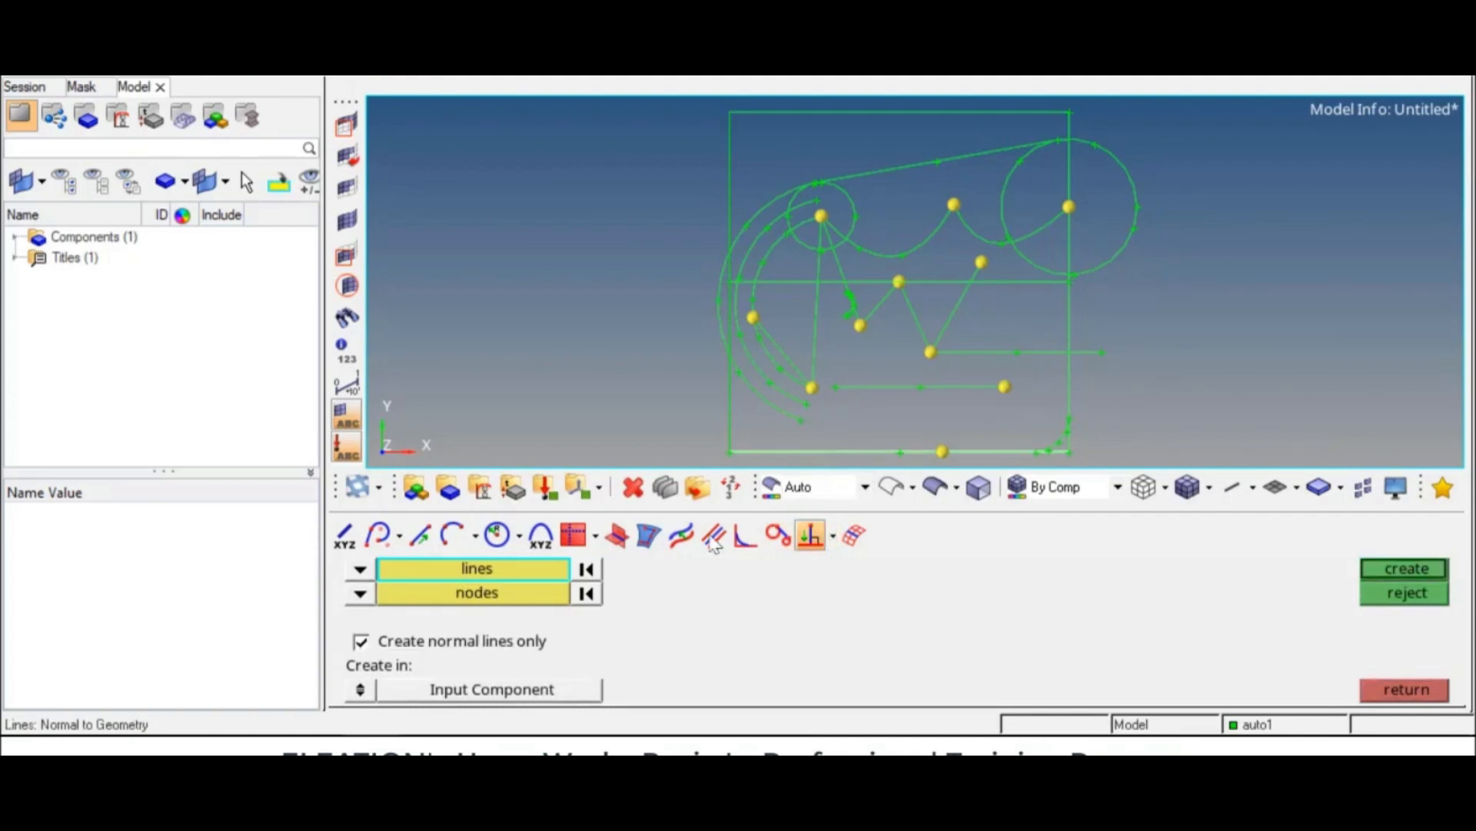
{"action": "left_click", "coordinate": [555, 601]}
{"action": "left_click", "coordinate": [859, 325]}
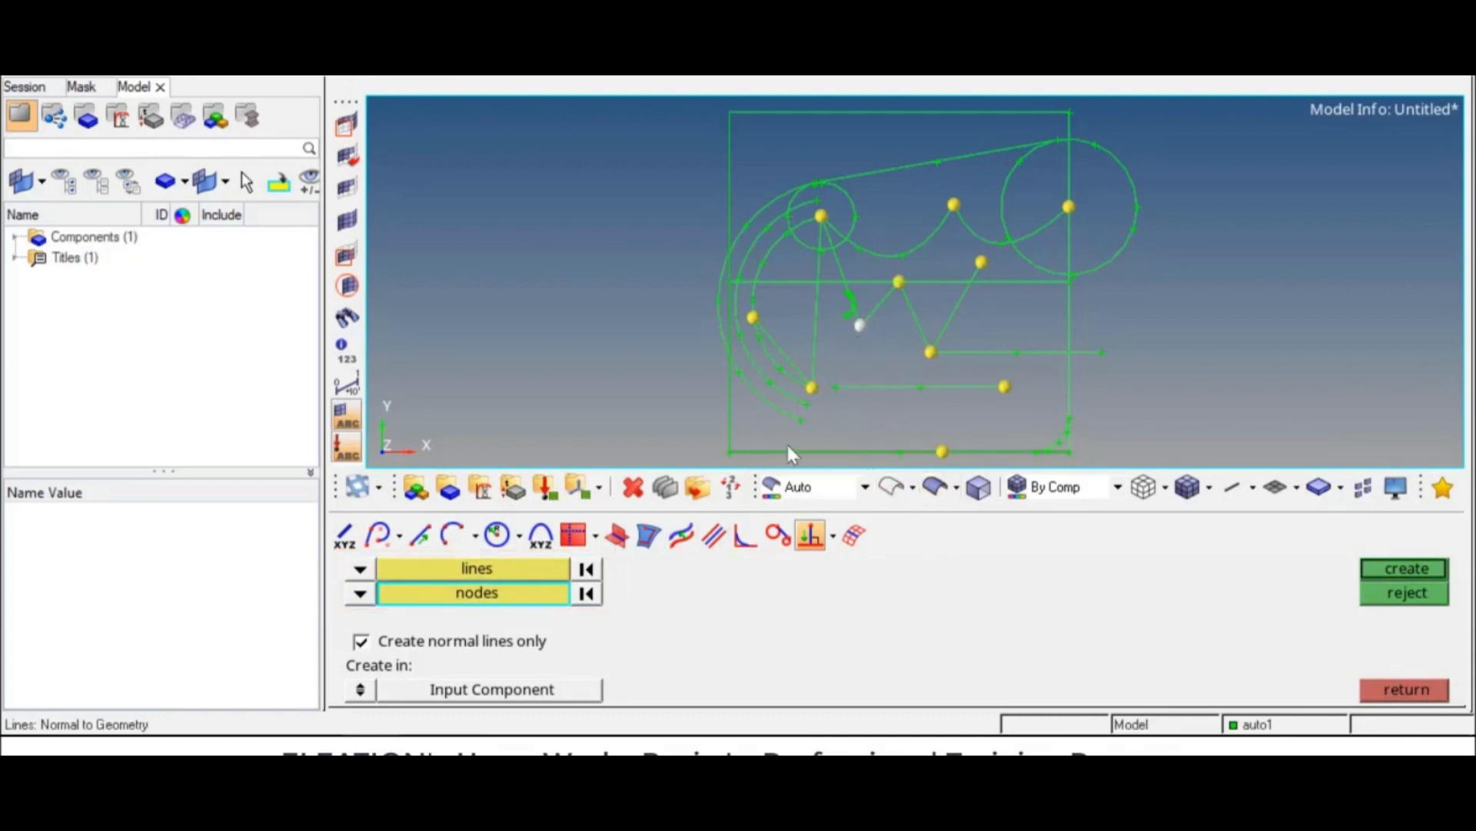
{"action": "left_click", "coordinate": [1388, 567]}
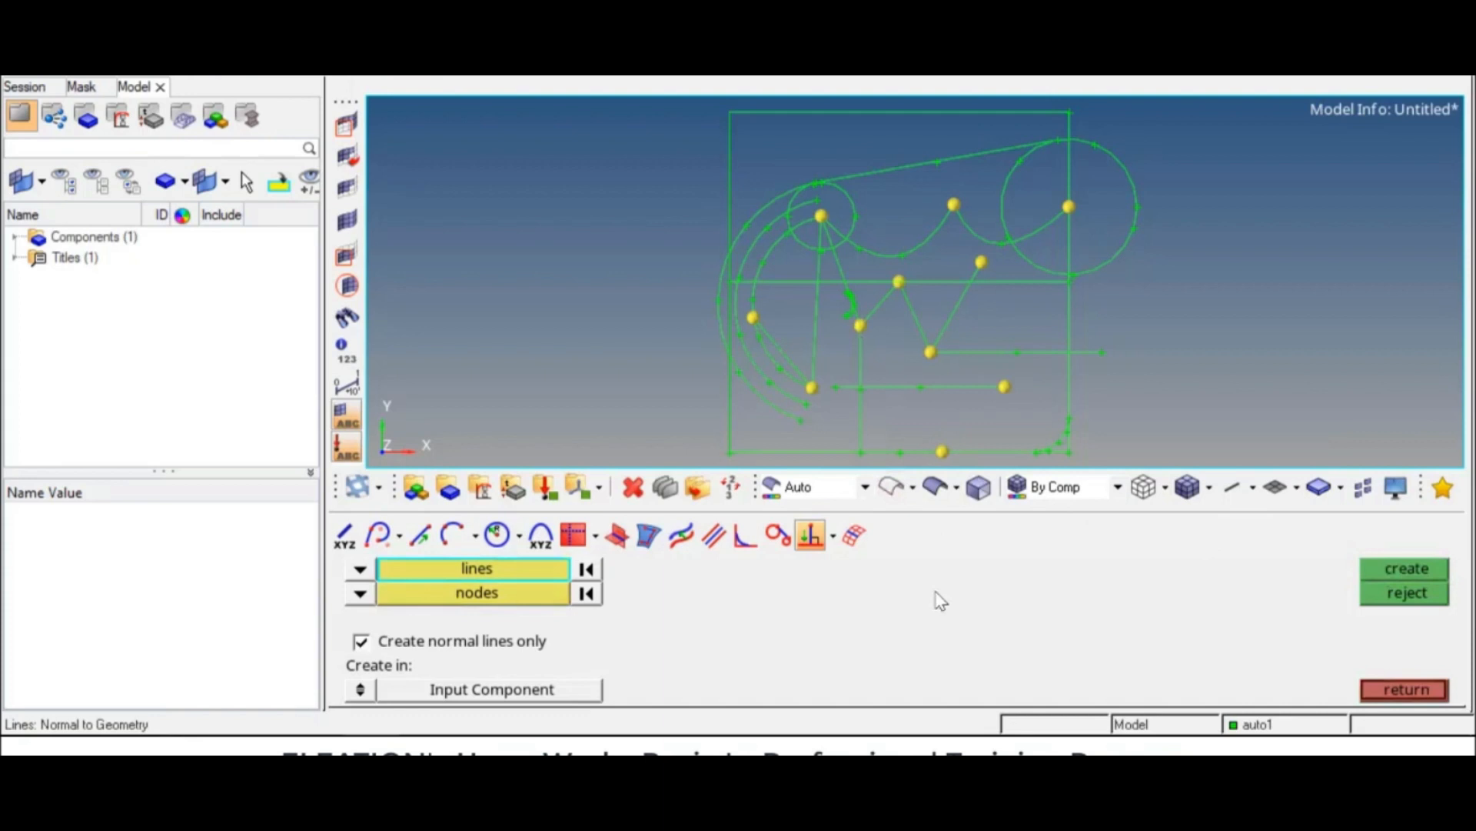
Step: Create a normal-from-geometry line of length 2 in the positive direction from the inner arc at its middle node
{"action": "left_click", "coordinate": [851, 534]}
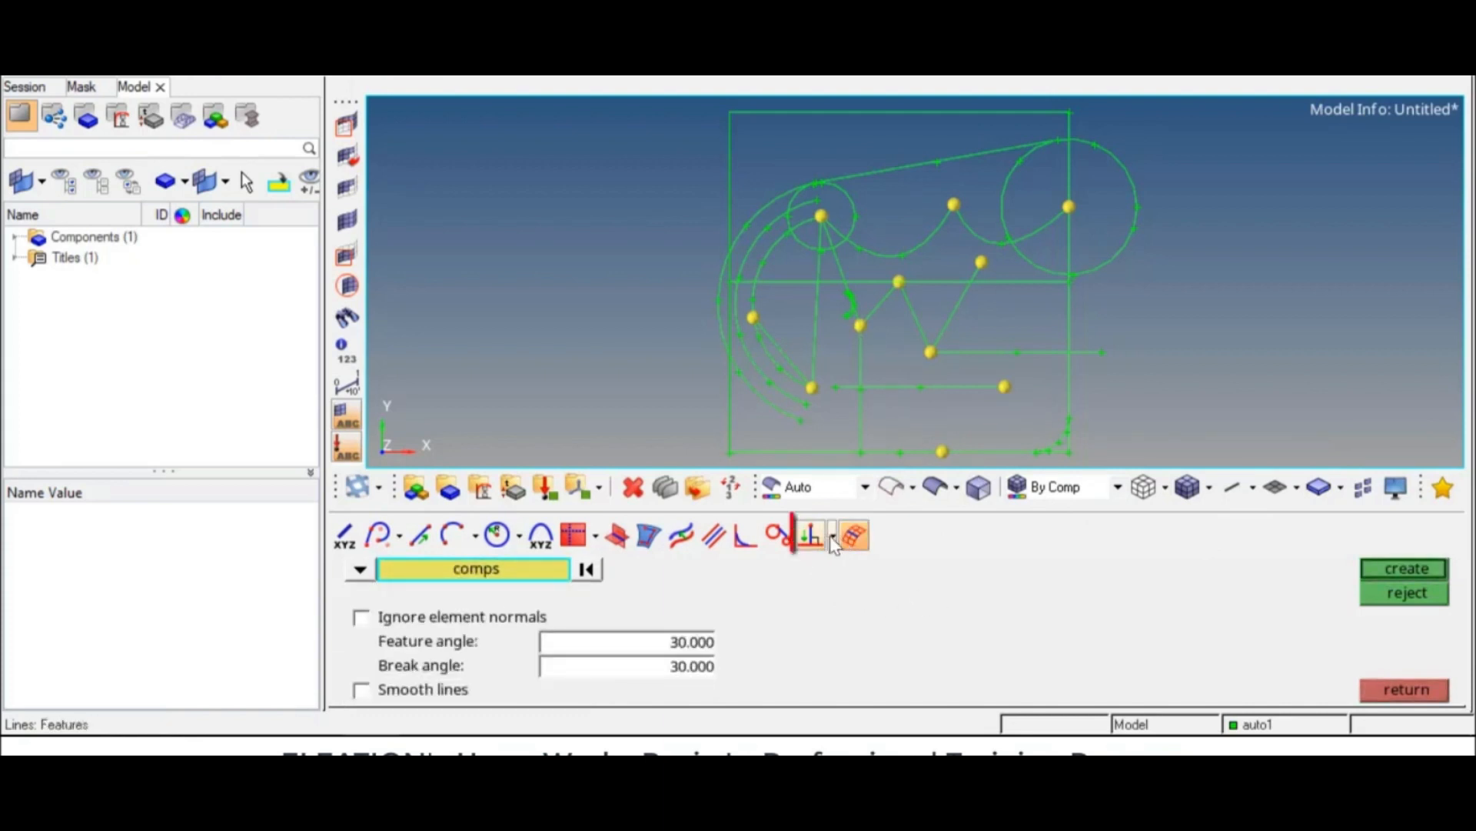
{"action": "left_click", "coordinate": [834, 539]}
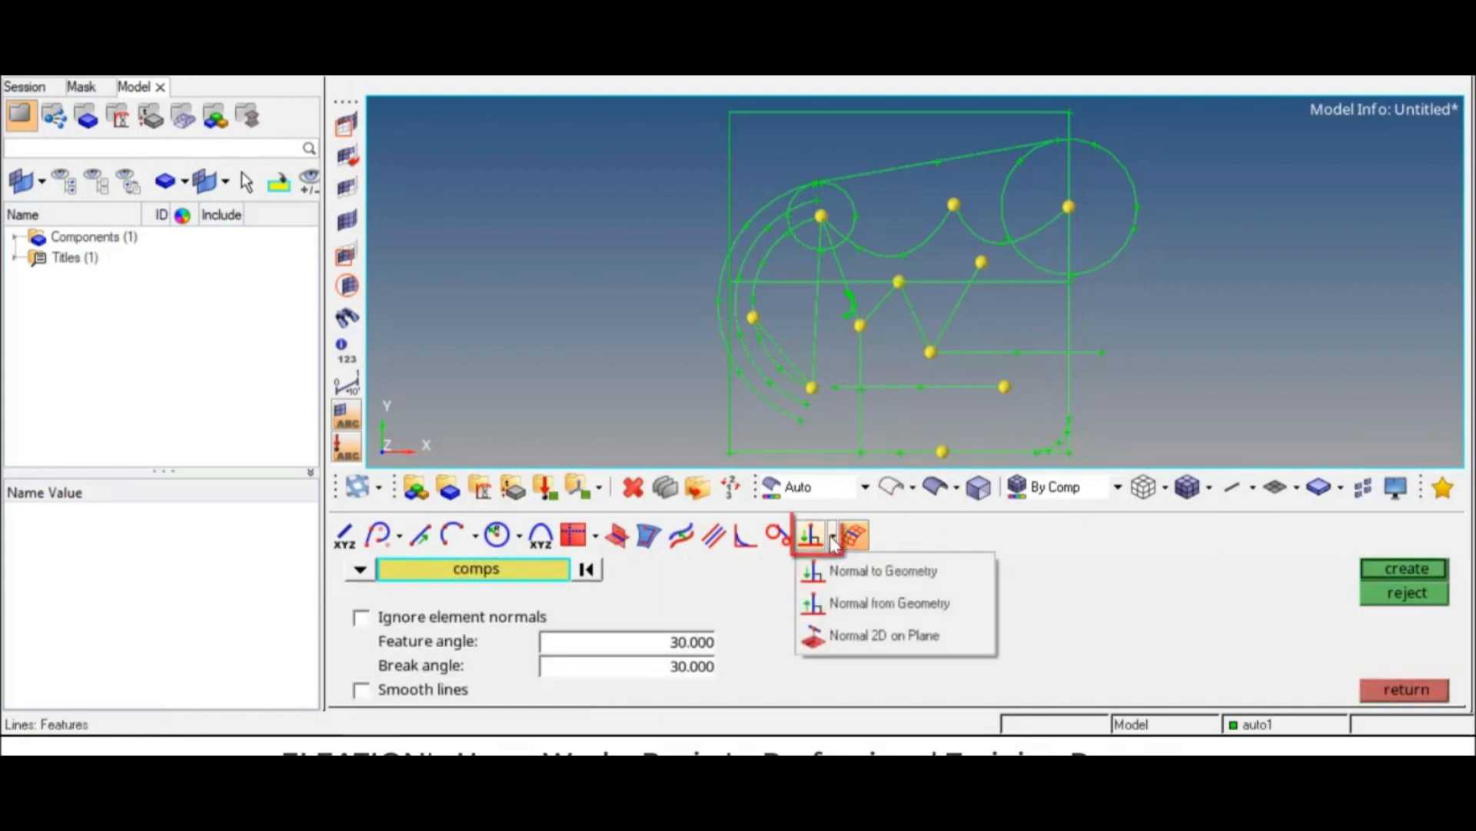
{"action": "left_click", "coordinate": [847, 607]}
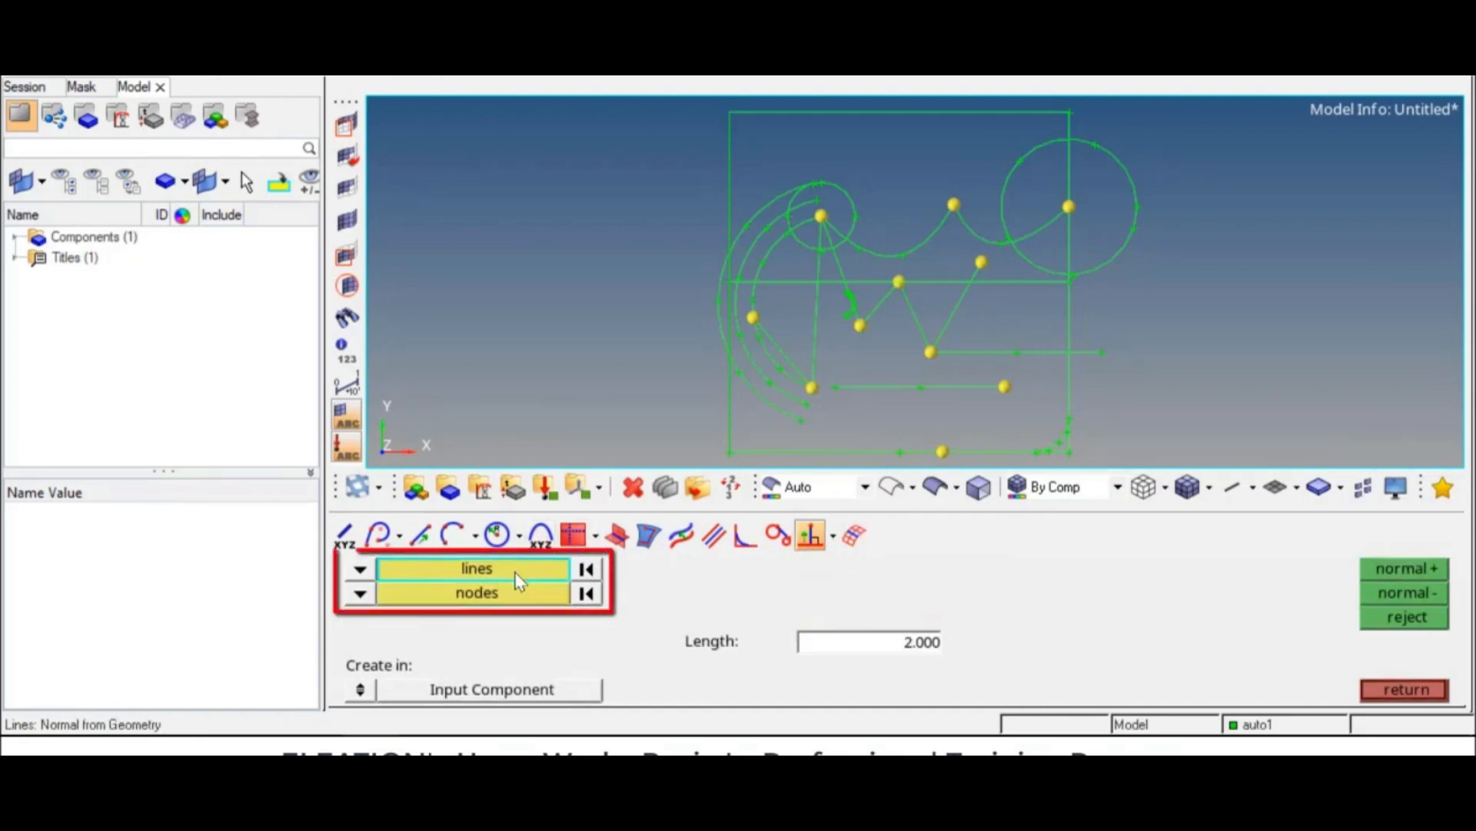
{"action": "left_click", "coordinate": [760, 298]}
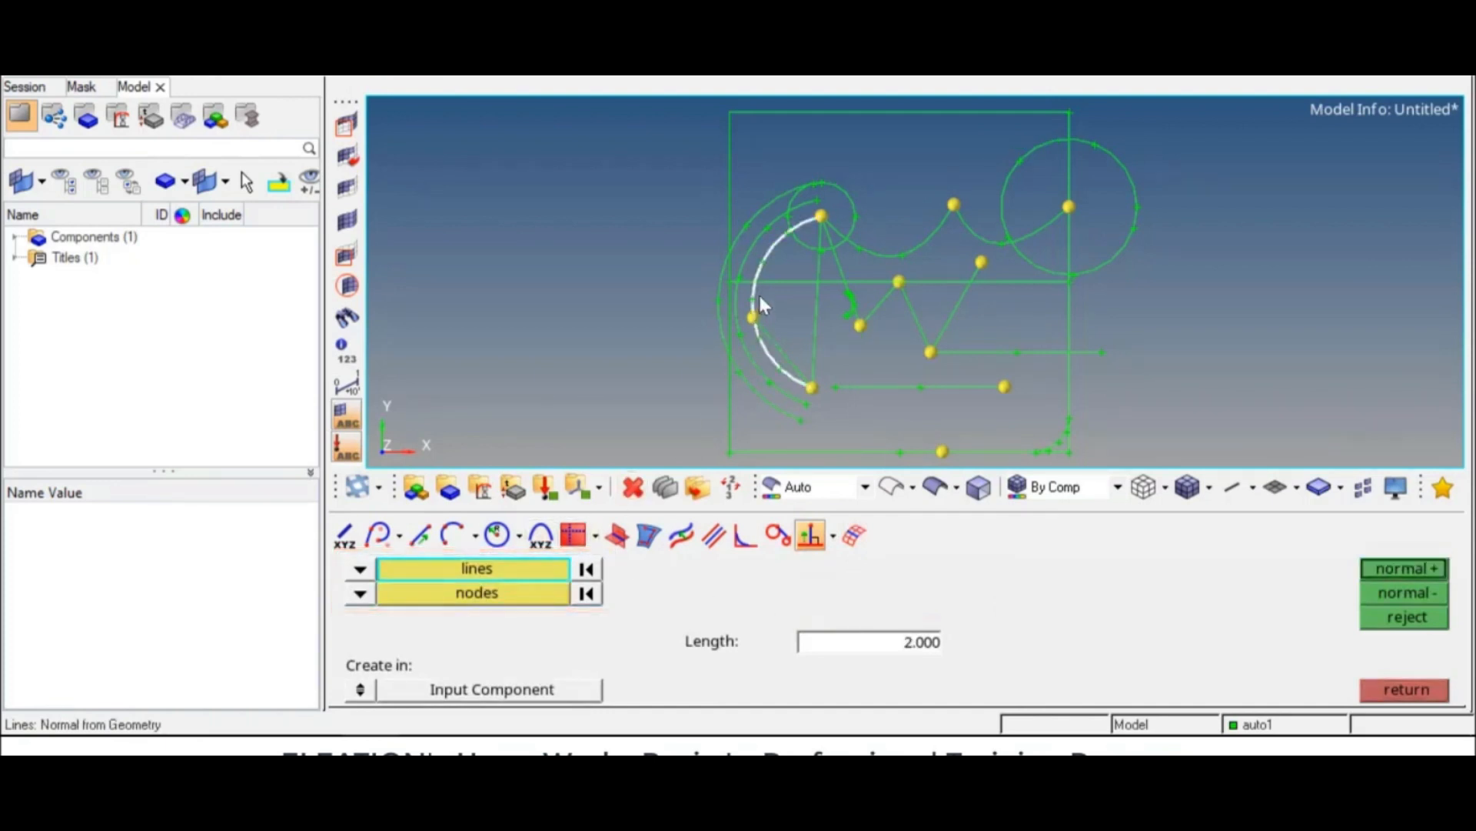
{"action": "middle_click", "coordinate": [758, 362]}
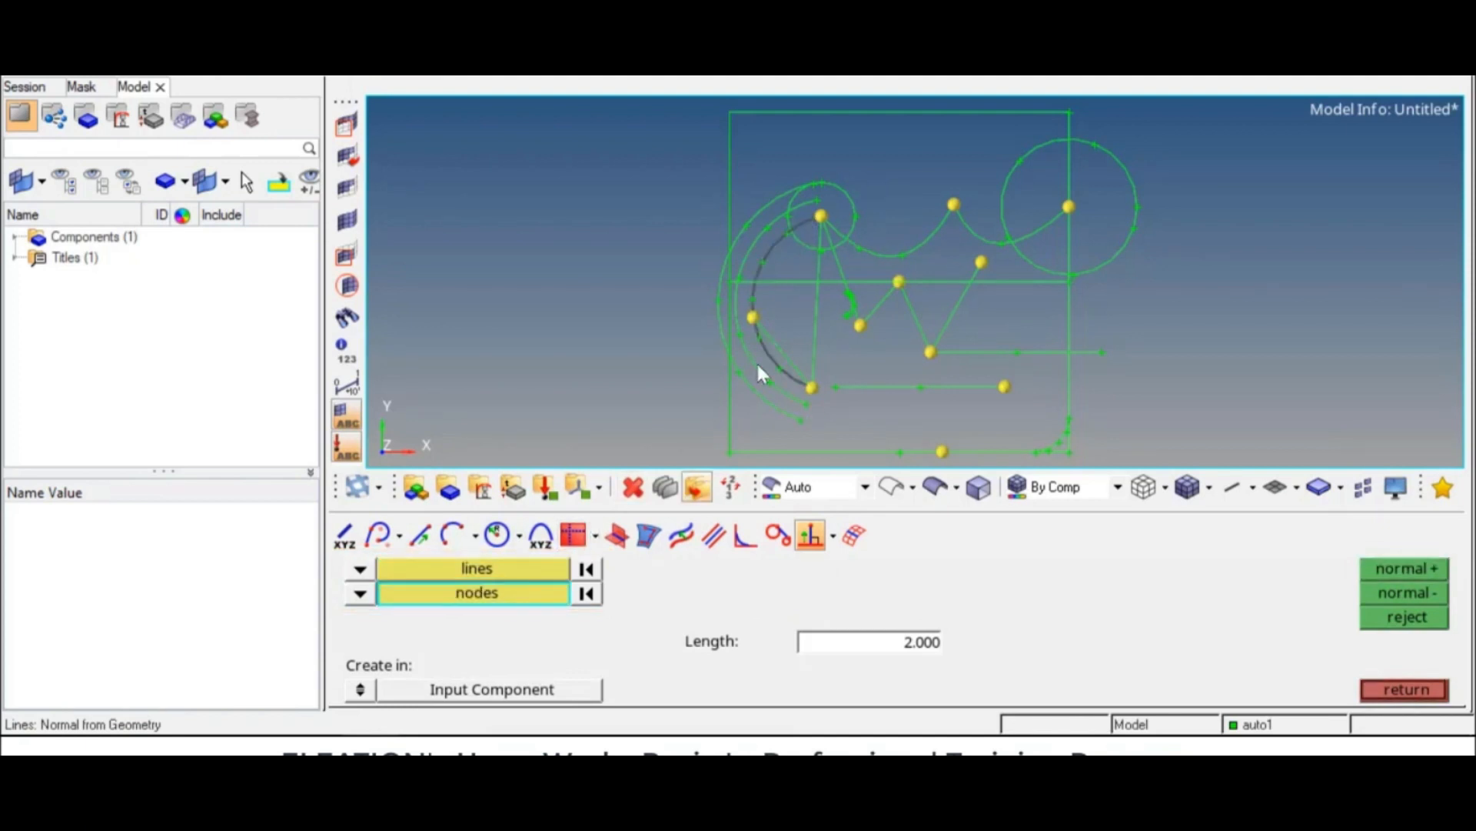
{"action": "left_click", "coordinate": [752, 317]}
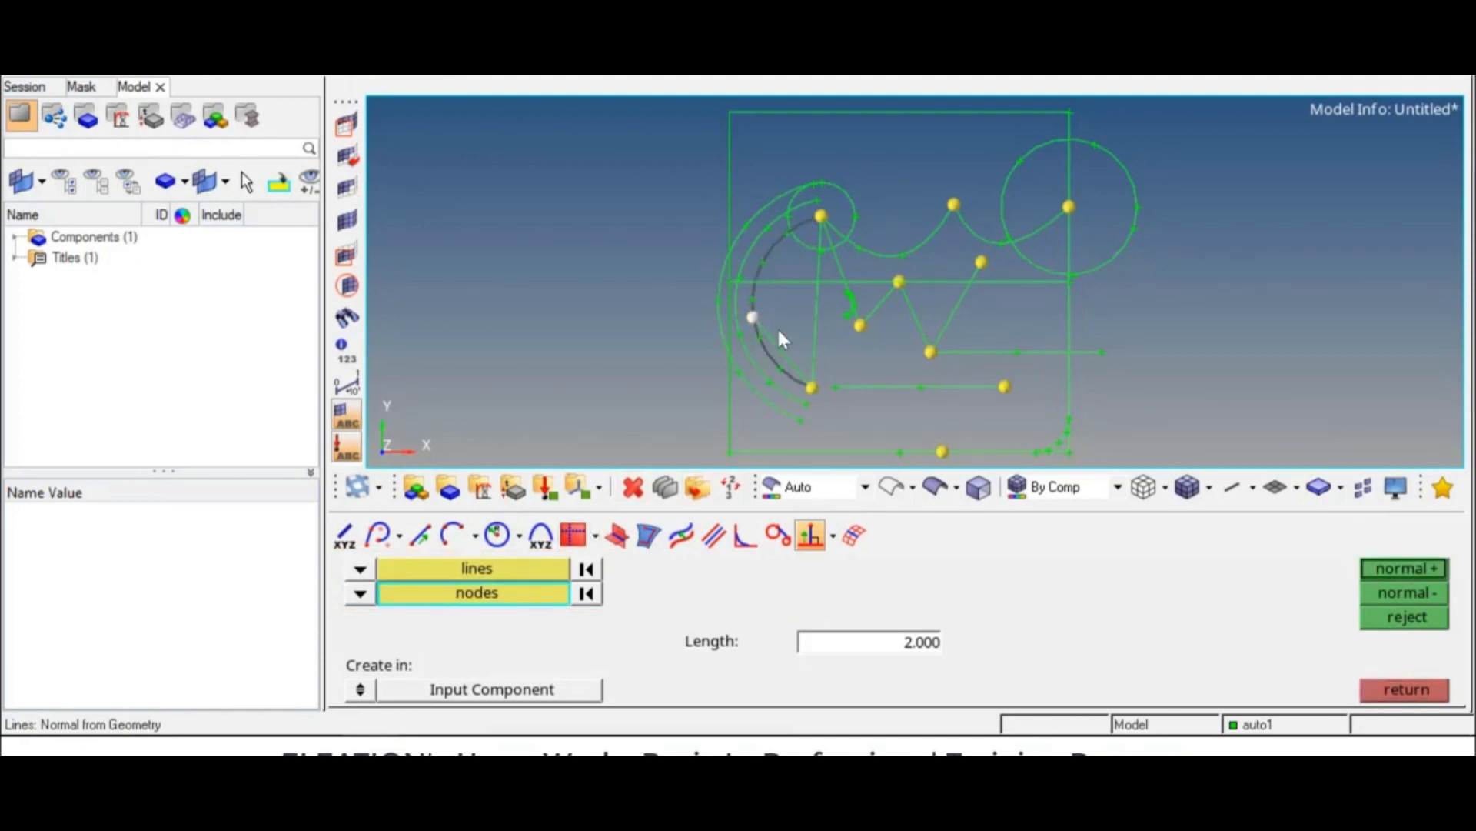
{"action": "left_click", "coordinate": [882, 646]}
{"action": "left_click", "coordinate": [1026, 603]}
{"action": "left_click", "coordinate": [1395, 568]}
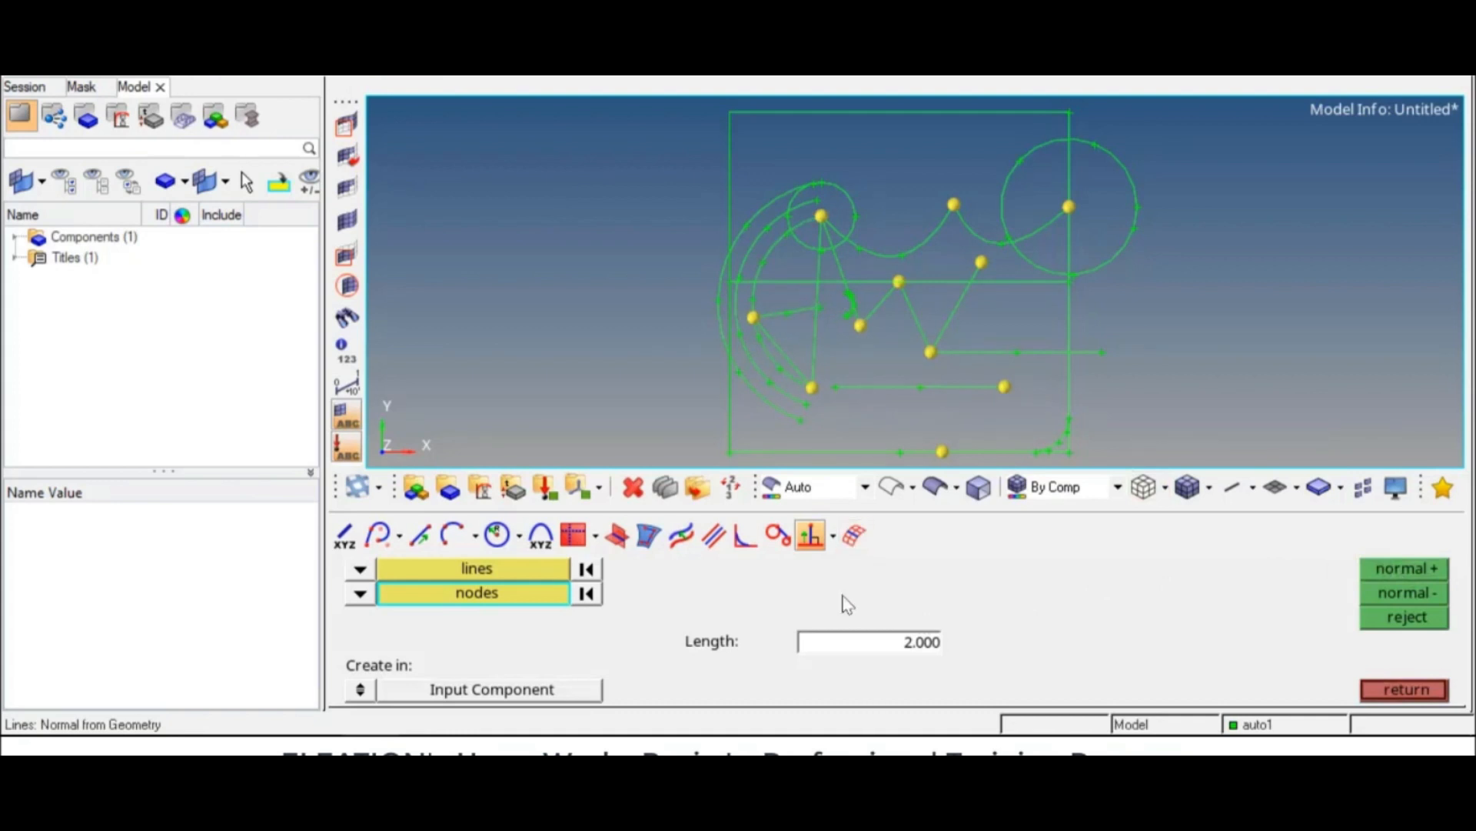
Step: Create a 2D normal of length 2 in the negative direction at the arc's middle node, using the z-axis plane and the lower horizontal line's end node as base
{"action": "left_click", "coordinate": [833, 537]}
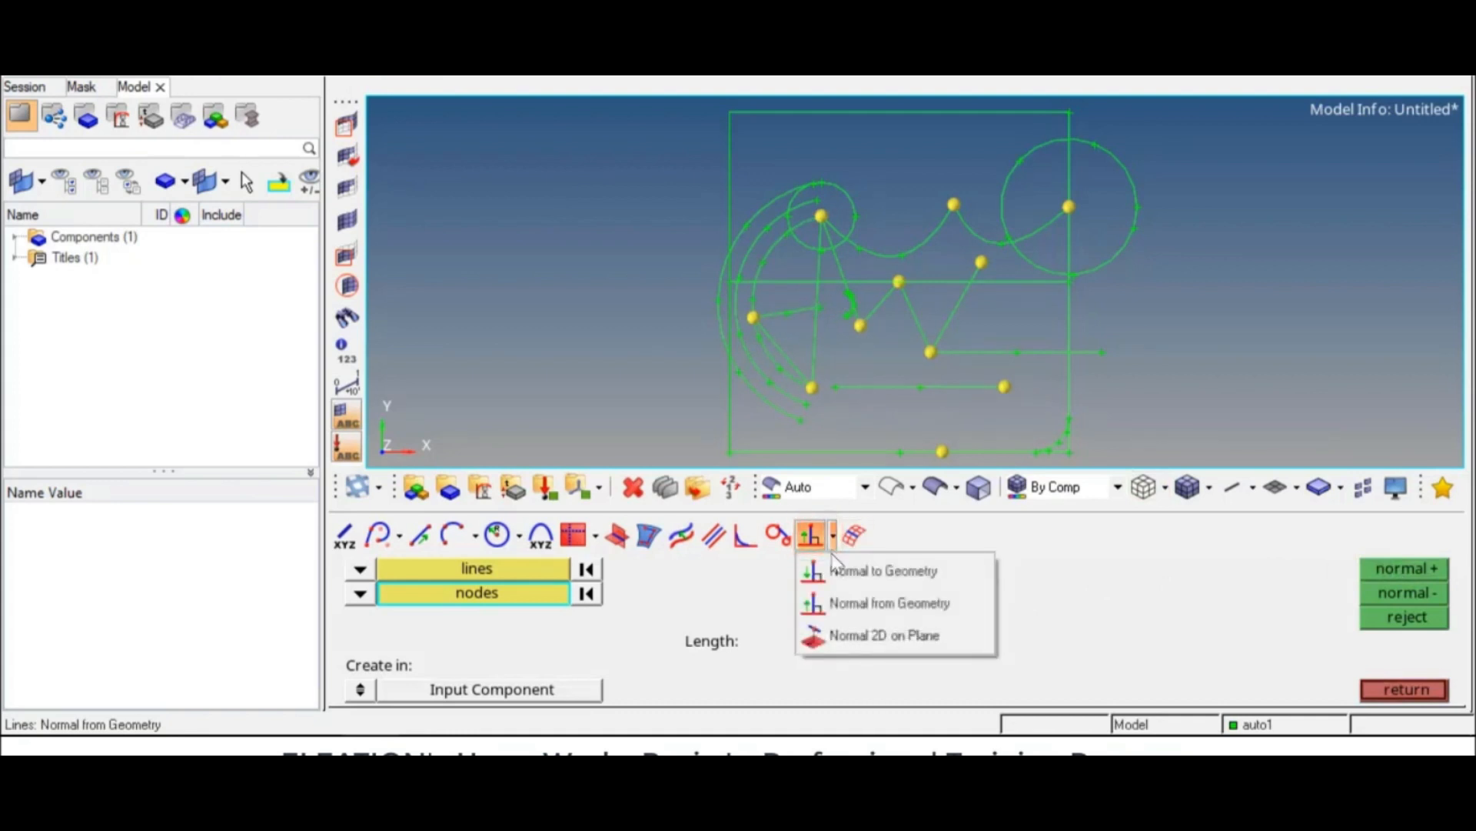
{"action": "left_click", "coordinate": [850, 639]}
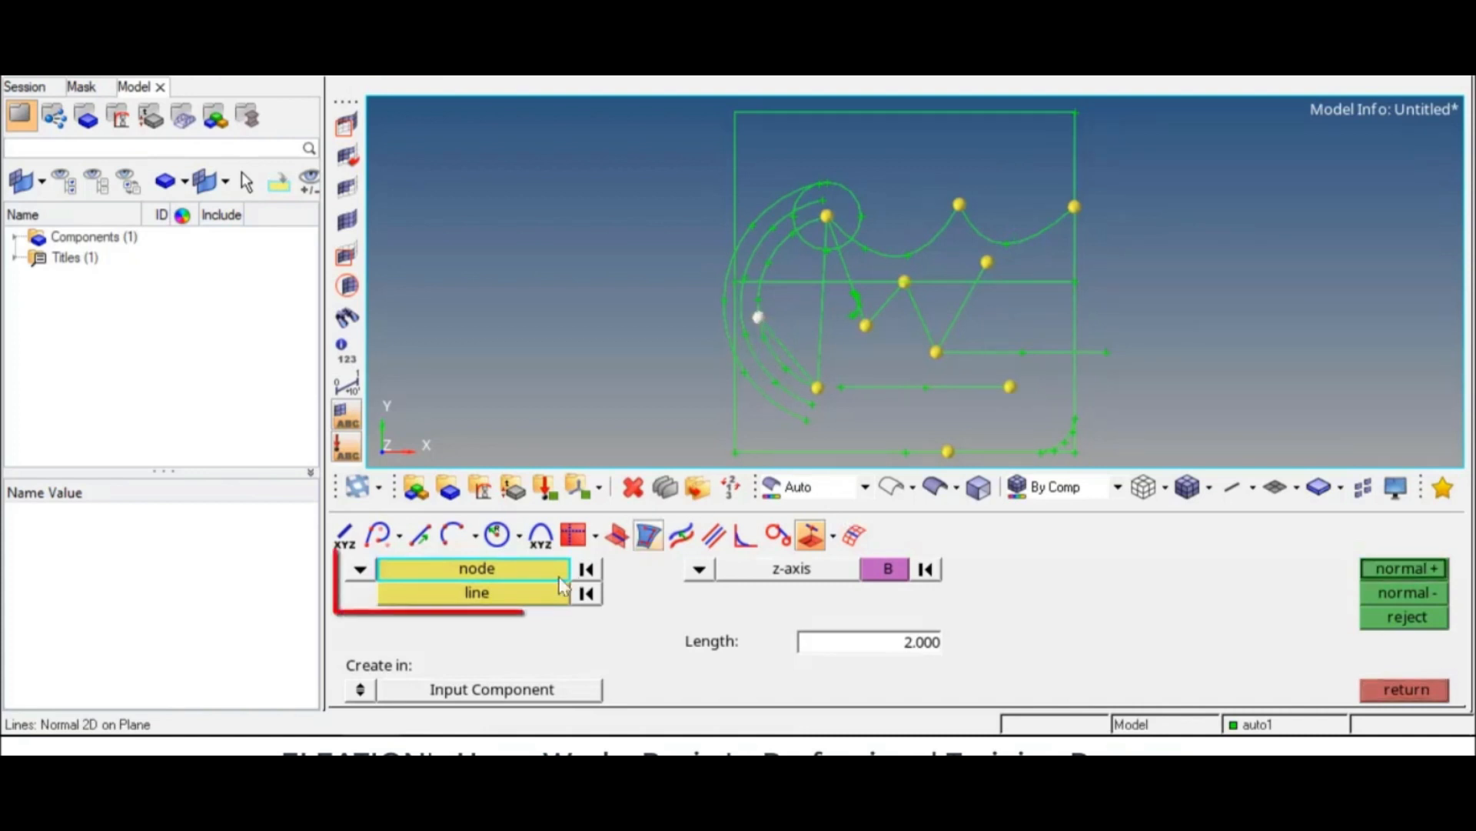
{"action": "left_click", "coordinate": [758, 318]}
{"action": "left_click", "coordinate": [786, 358]}
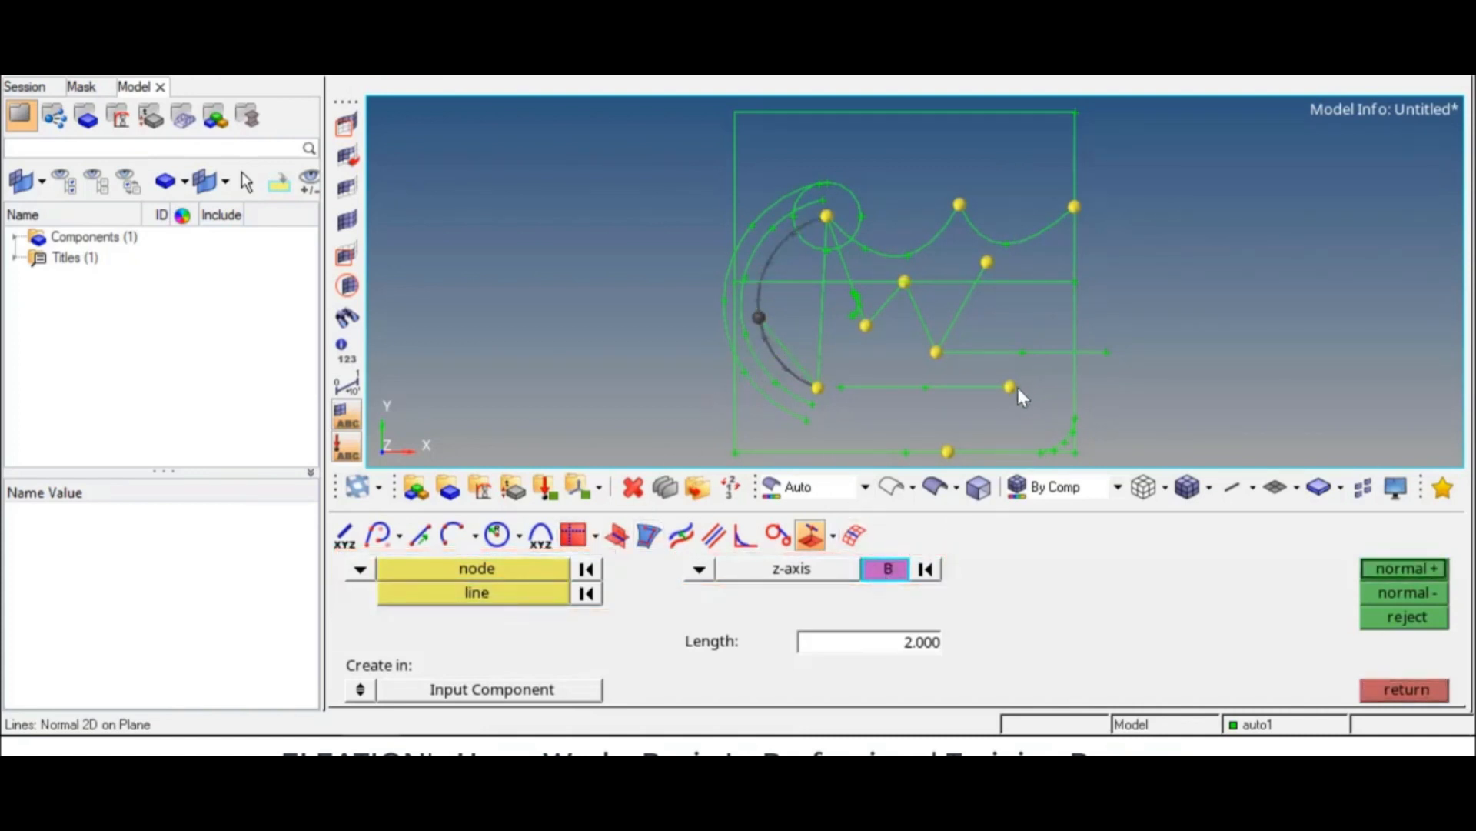
{"action": "left_click", "coordinate": [920, 642]}
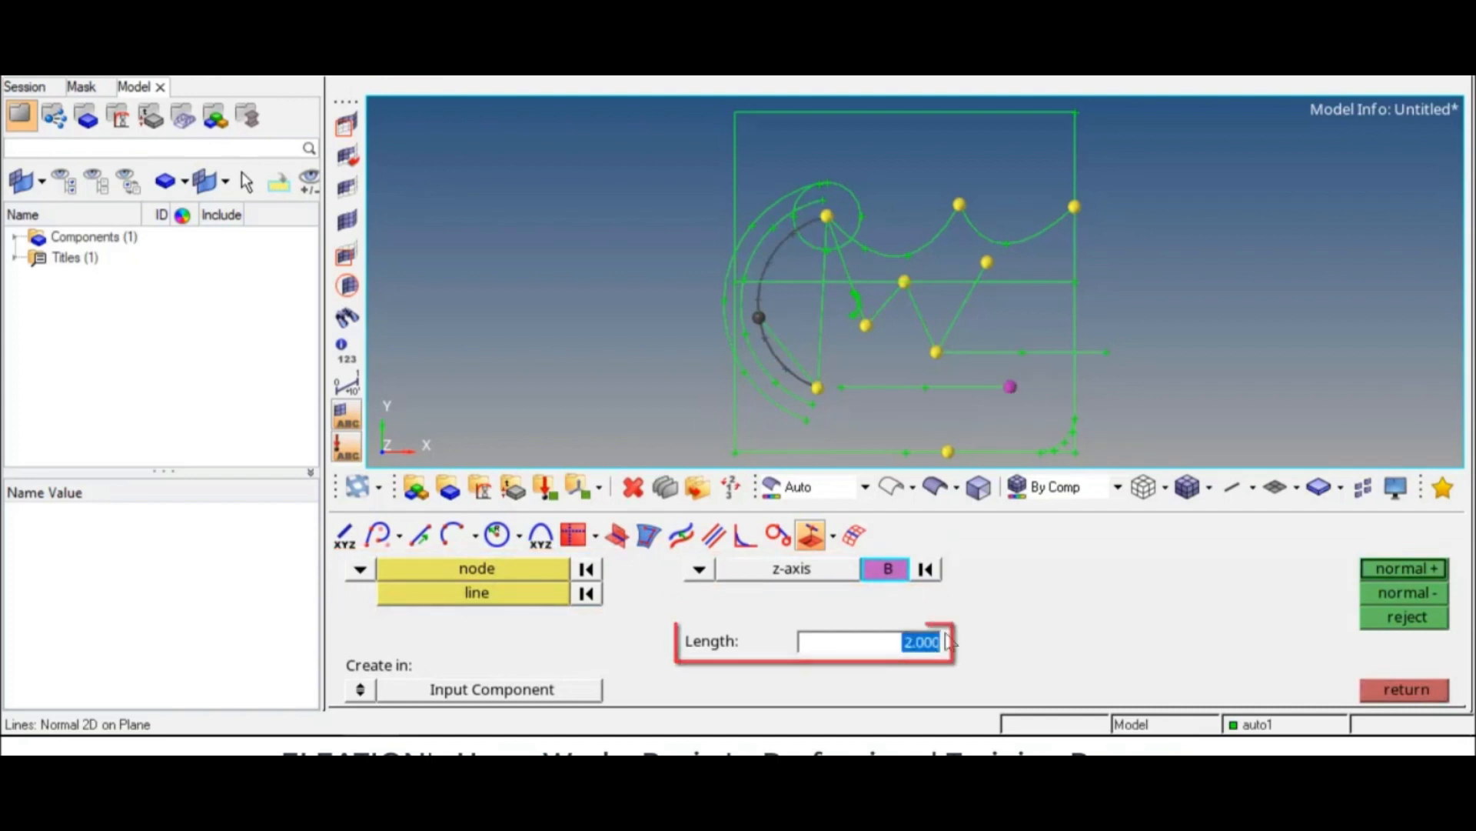
{"action": "left_click", "coordinate": [1396, 591]}
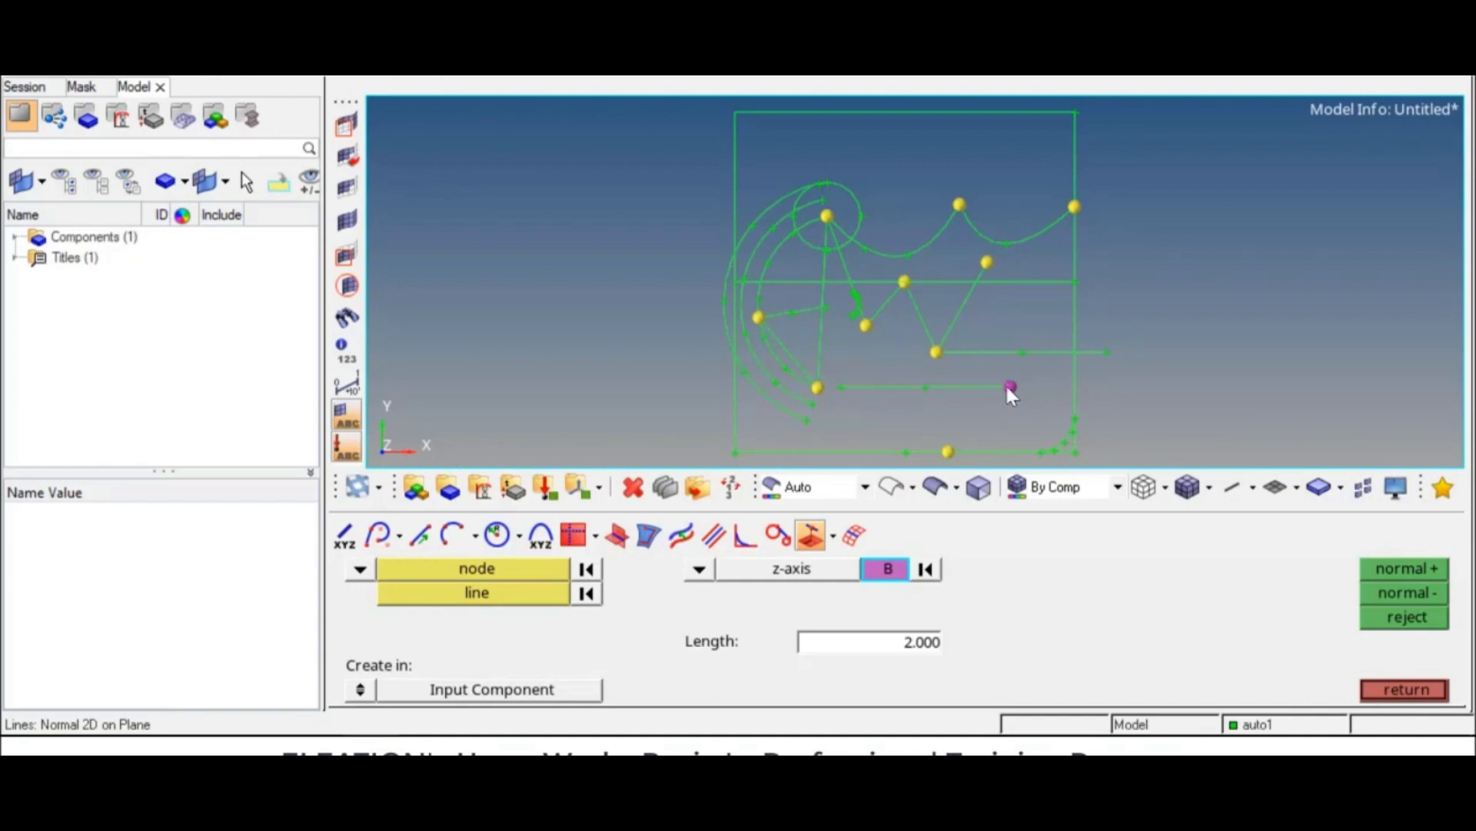
{"action": "left_click", "coordinate": [1389, 686]}
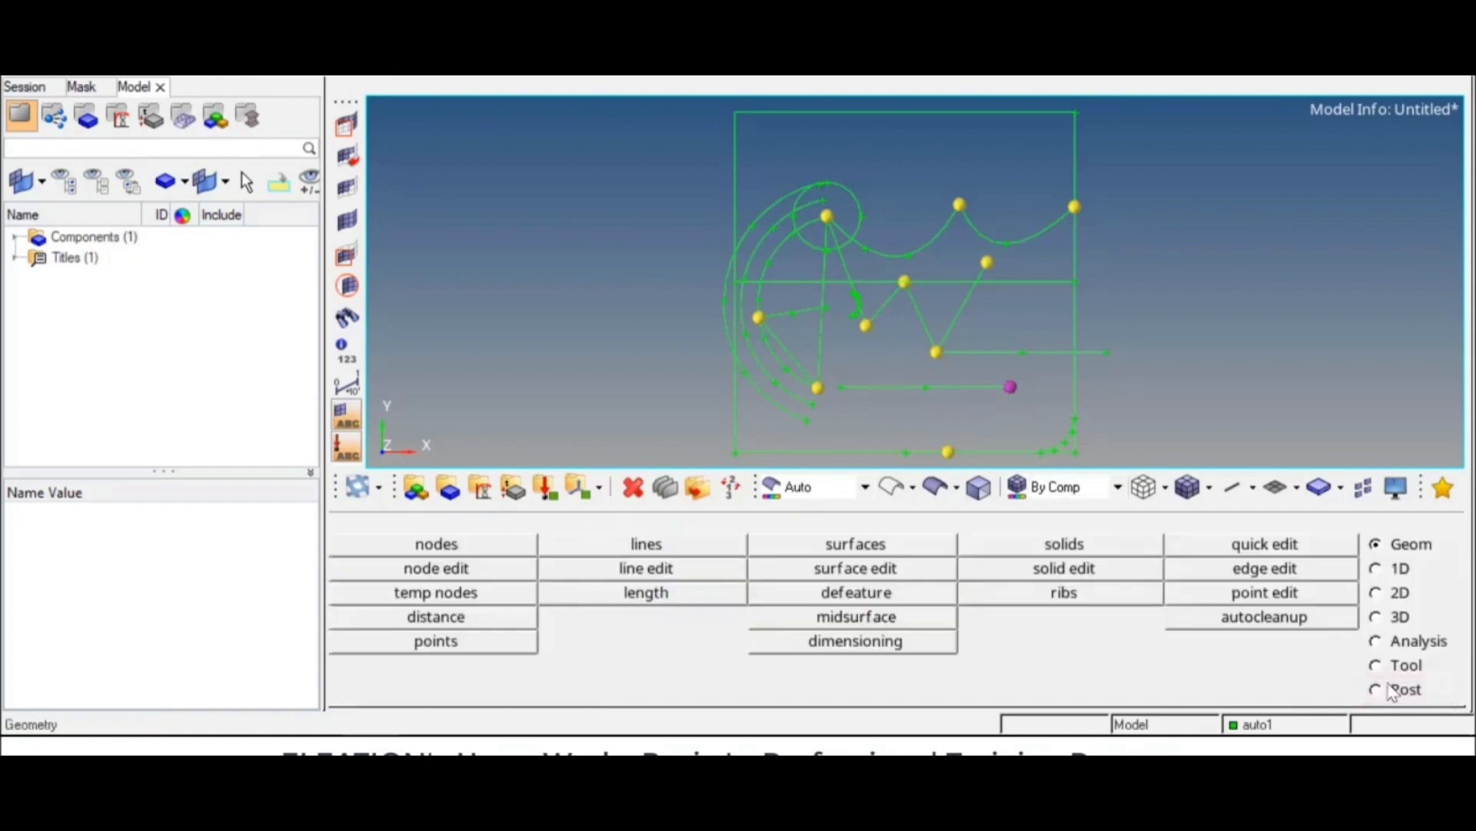
Step: Open the line combine function and examine the square's bottom line and filleted corner
{"action": "left_click", "coordinate": [674, 570]}
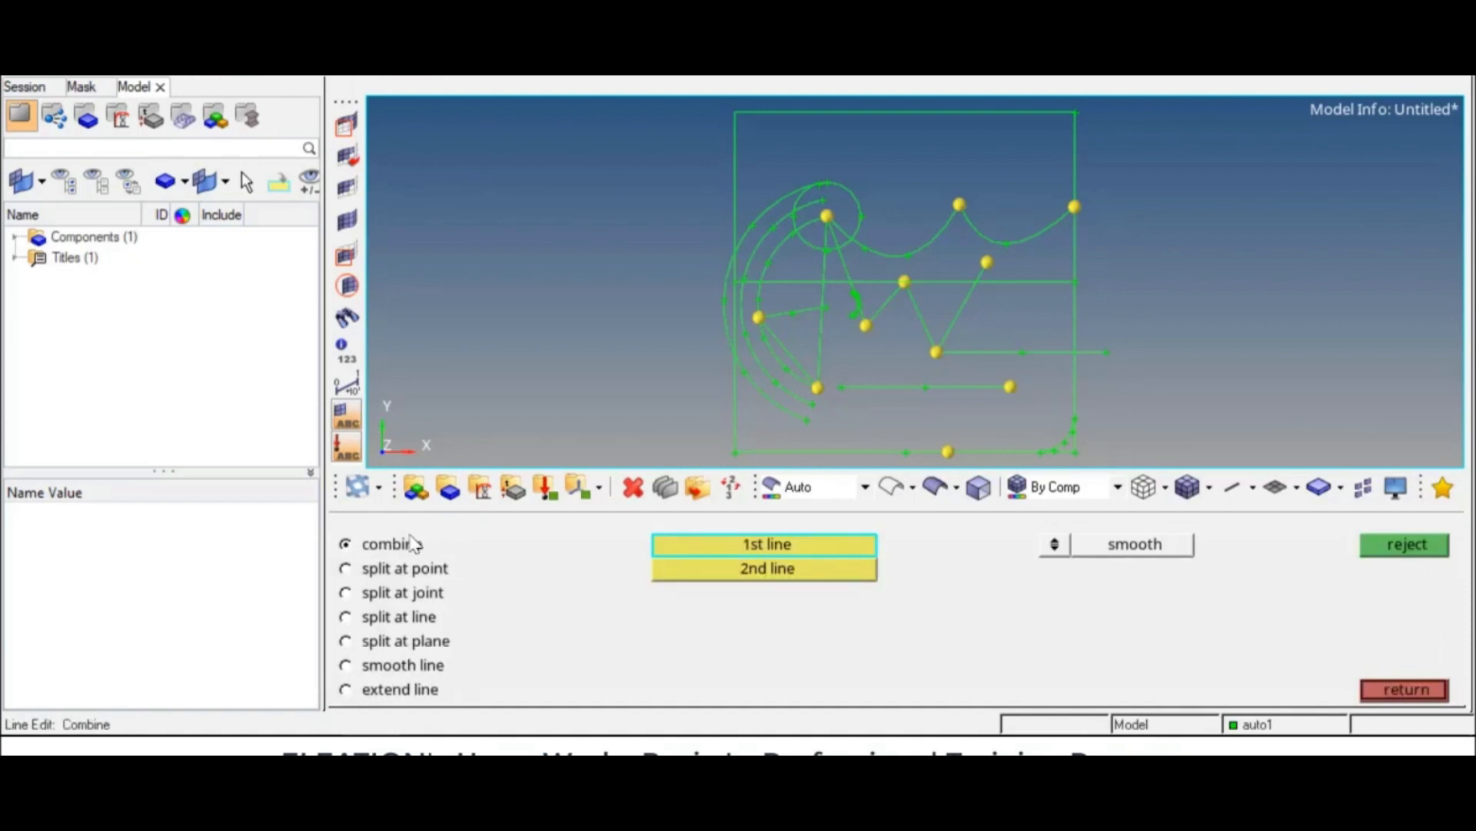
{"action": "right_click_drag", "start_coordinate": [1044, 401], "coordinate": [949, 333], "text": "ctrl"}
{"action": "scroll", "coordinate": [963, 417], "scroll_direction": "down", "scroll_amount": 3, "text": "ctrl"}
{"action": "scroll", "coordinate": [961, 415], "scroll_direction": "up", "scroll_amount": 5, "text": "ctrl"}
{"action": "scroll", "coordinate": [978, 346], "scroll_direction": "up", "scroll_amount": 5, "text": "ctrl"}
{"action": "right_click_drag", "start_coordinate": [1049, 359], "coordinate": [1160, 342], "text": "ctrl"}
{"action": "scroll", "coordinate": [1066, 371], "scroll_direction": "up", "scroll_amount": 1, "text": "ctrl"}
{"action": "scroll", "coordinate": [1066, 370], "scroll_direction": "down", "scroll_amount": 2, "text": "ctrl"}
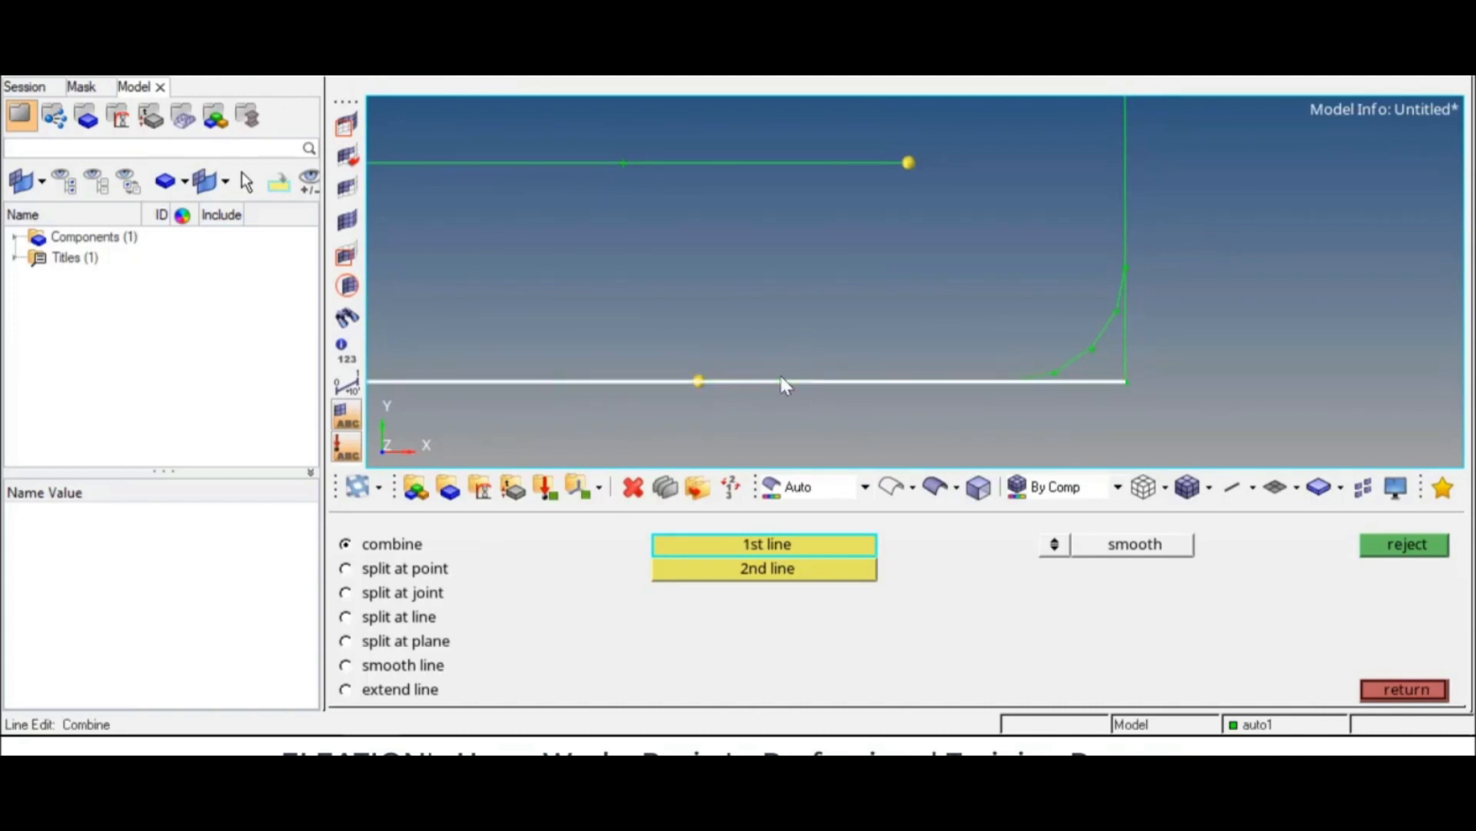
{"action": "scroll", "coordinate": [824, 358], "scroll_direction": "down", "scroll_amount": 3, "text": "ctrl"}
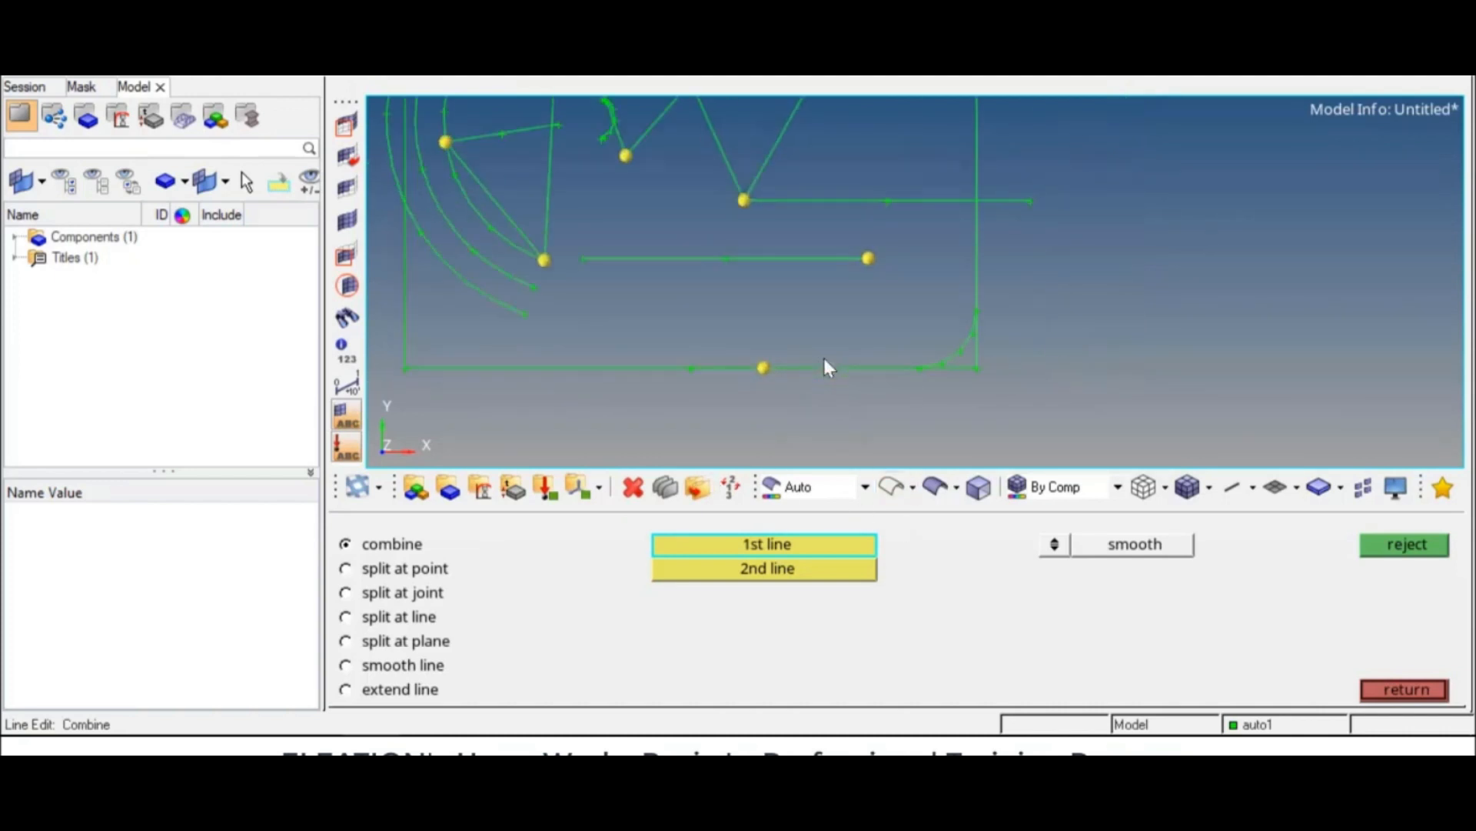
{"action": "right_click_drag", "start_coordinate": [800, 323], "coordinate": [882, 398], "text": "ctrl"}
{"action": "scroll", "coordinate": [900, 406], "scroll_direction": "down", "scroll_amount": 2}
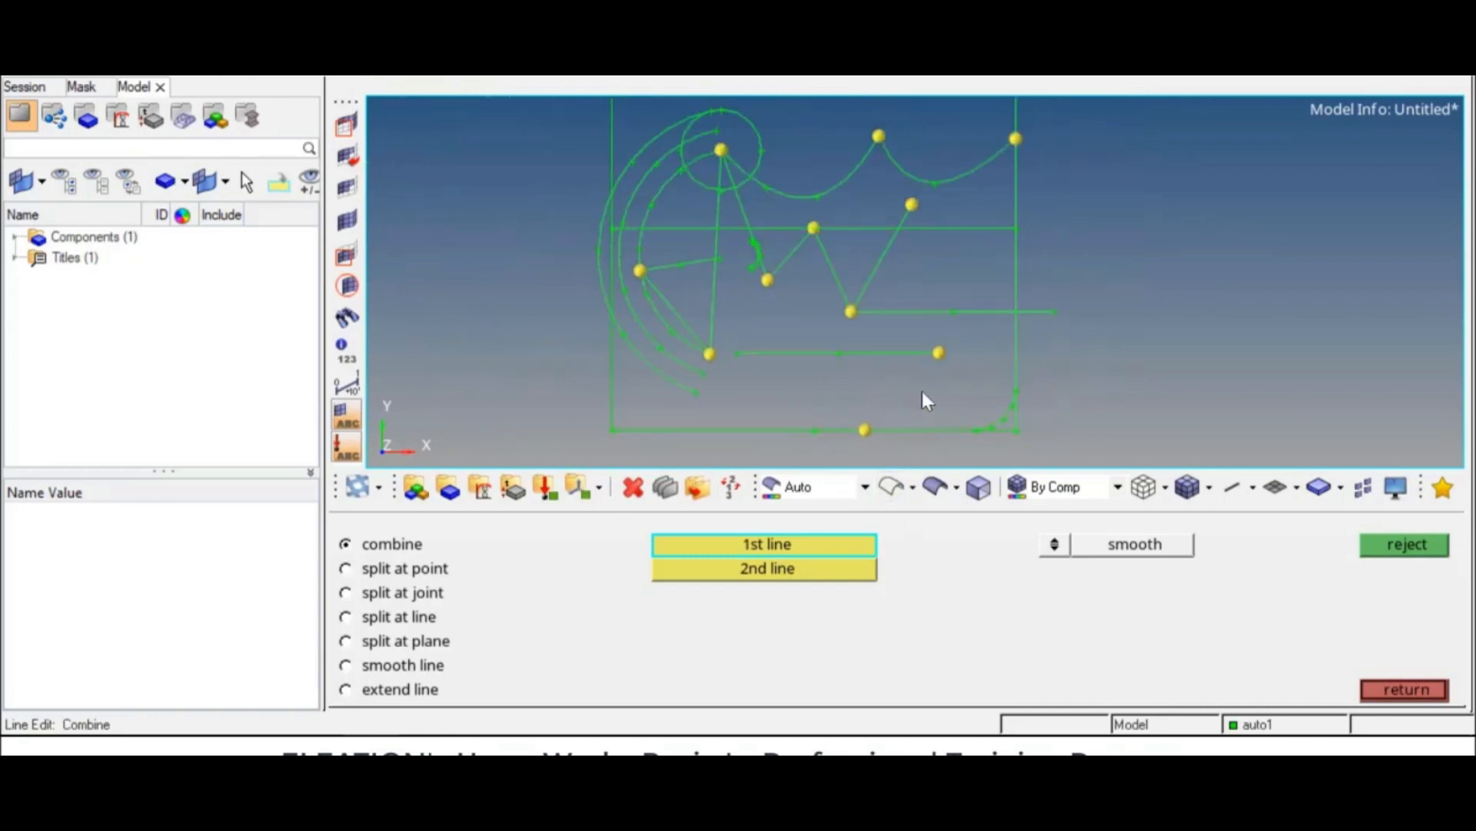
Step: Delete the square surface
{"action": "key", "text": "F2"}
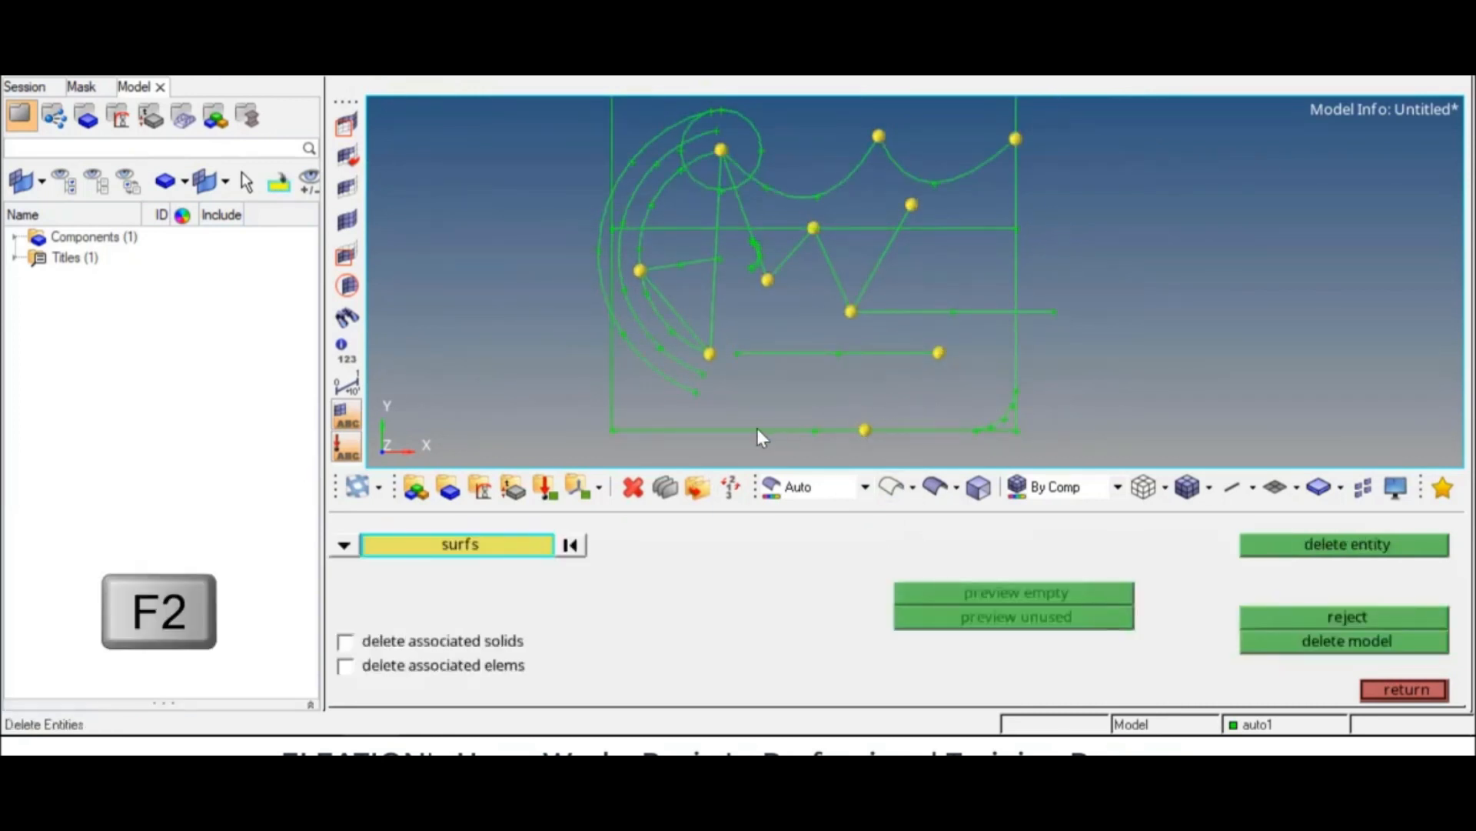
{"action": "left_click", "coordinate": [1265, 548]}
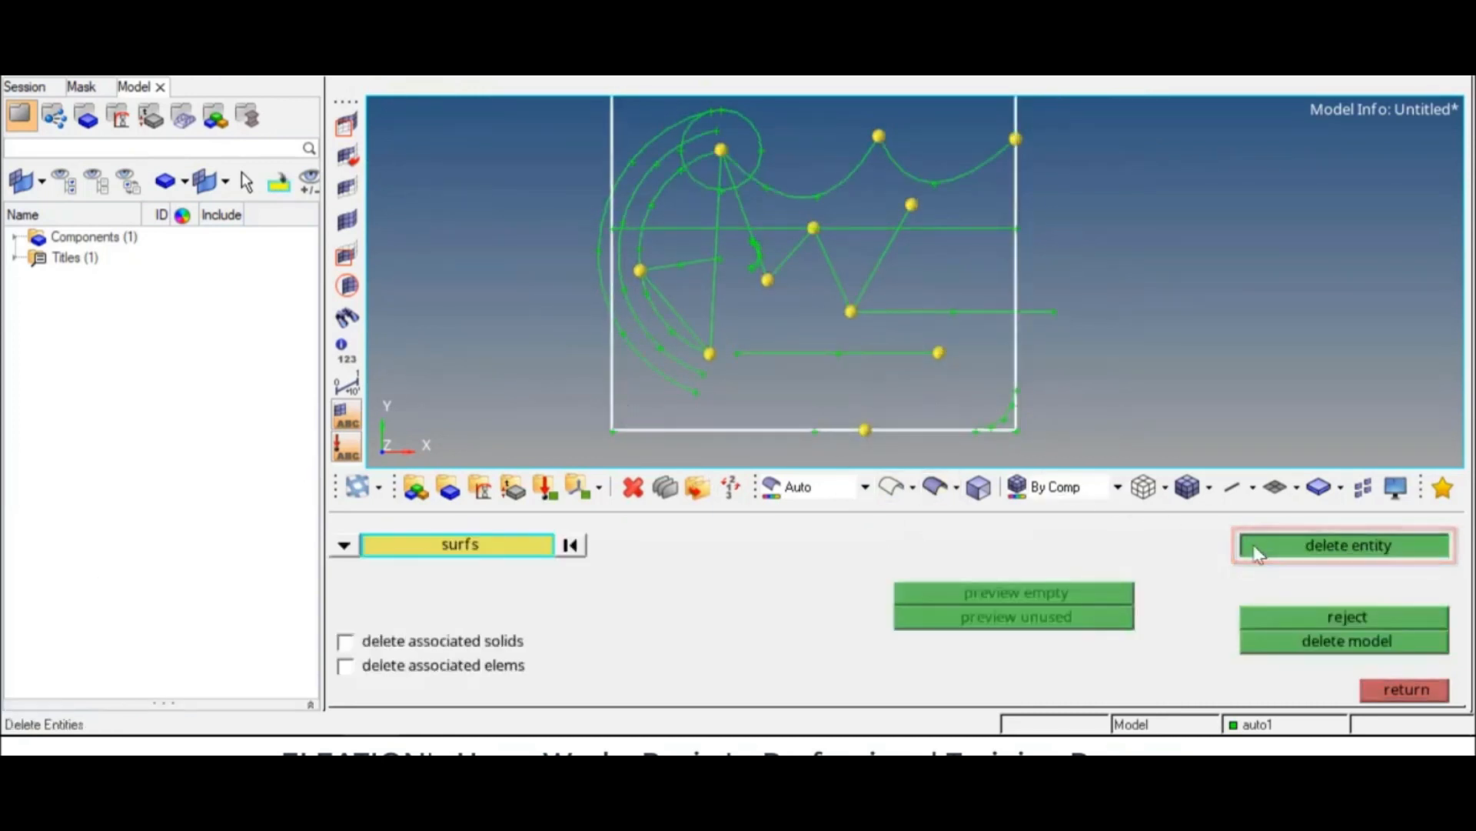
{"action": "key", "text": "Escape"}
Step: Combine the square's bottom line and right side line into one line, using the smooth option
{"action": "scroll", "coordinate": [992, 445], "scroll_direction": "up", "scroll_amount": 4}
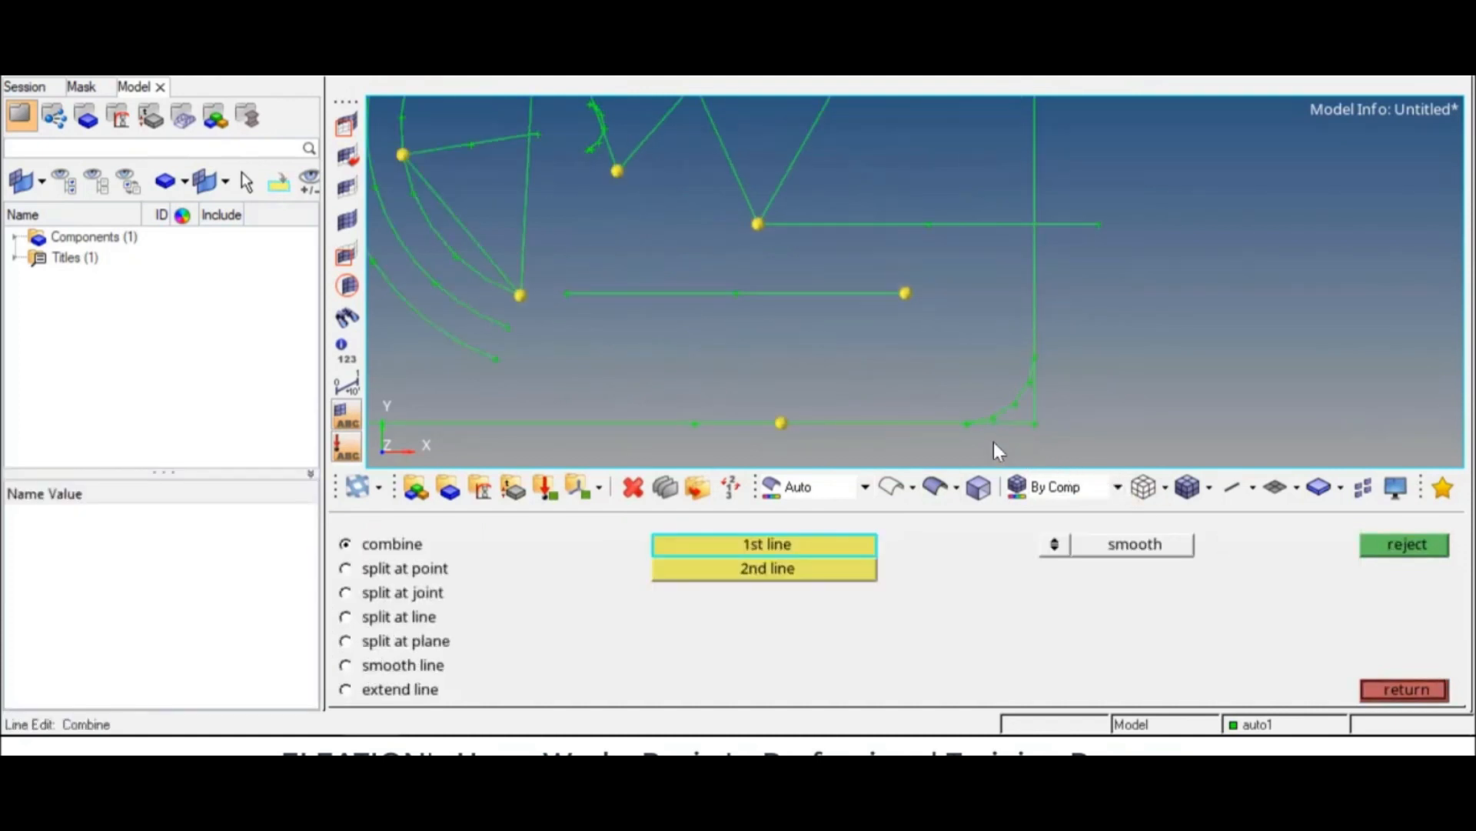
{"action": "left_click", "coordinate": [890, 416]}
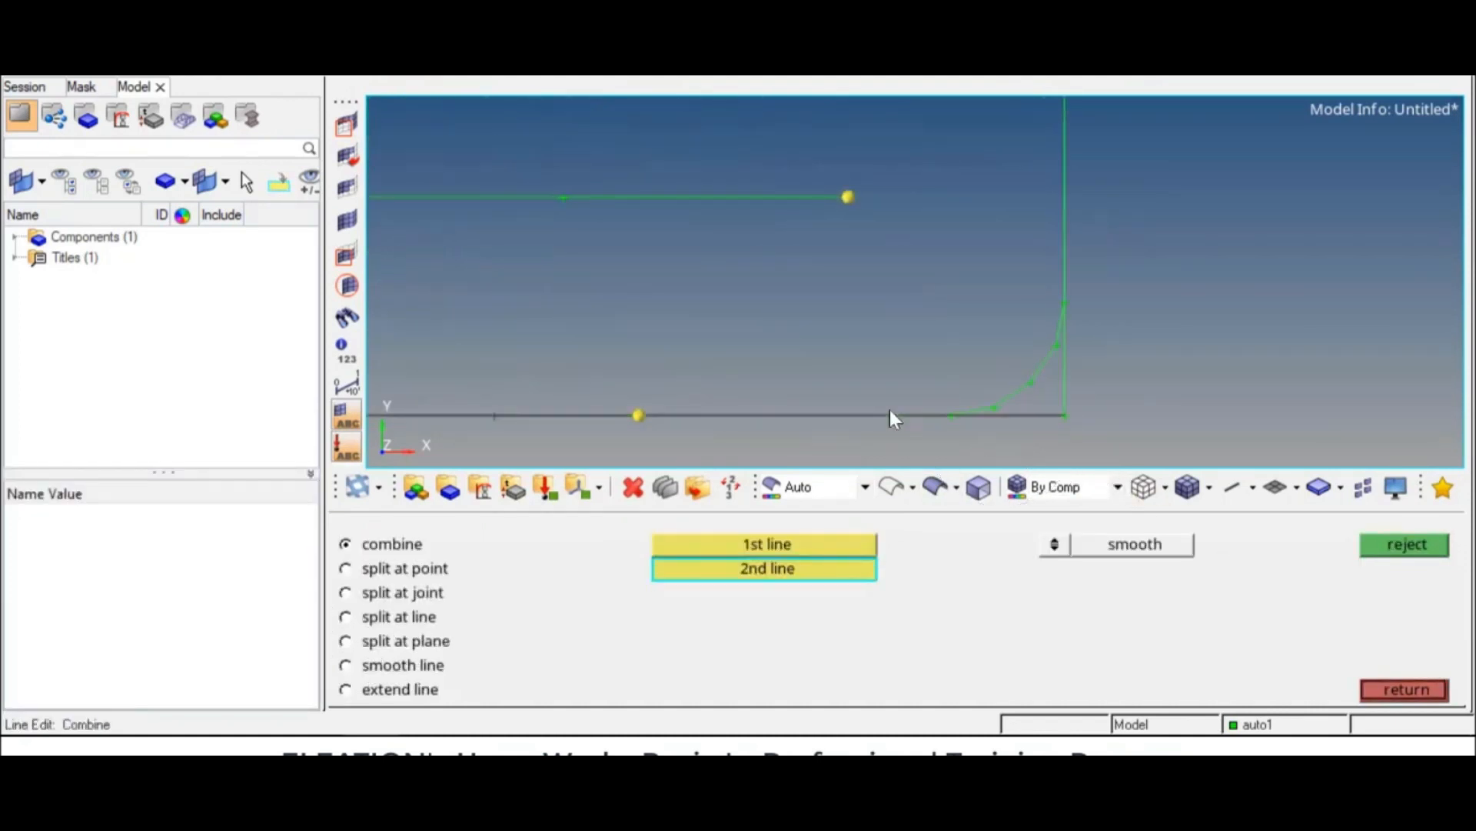
{"action": "left_click", "coordinate": [1066, 377]}
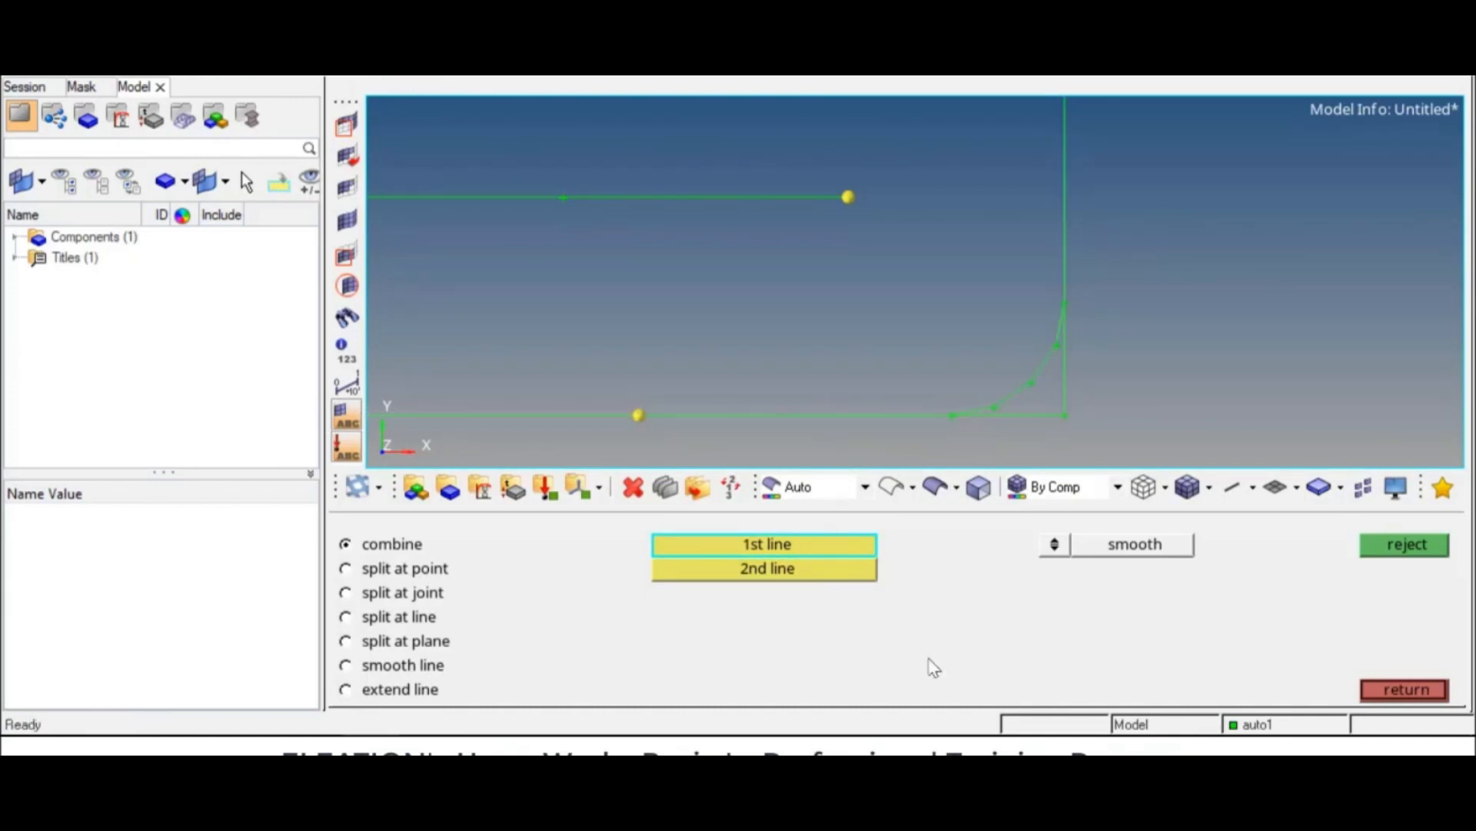
Step: Split the combined square line at the joint in its lower right corner
{"action": "left_click", "coordinate": [407, 598]}
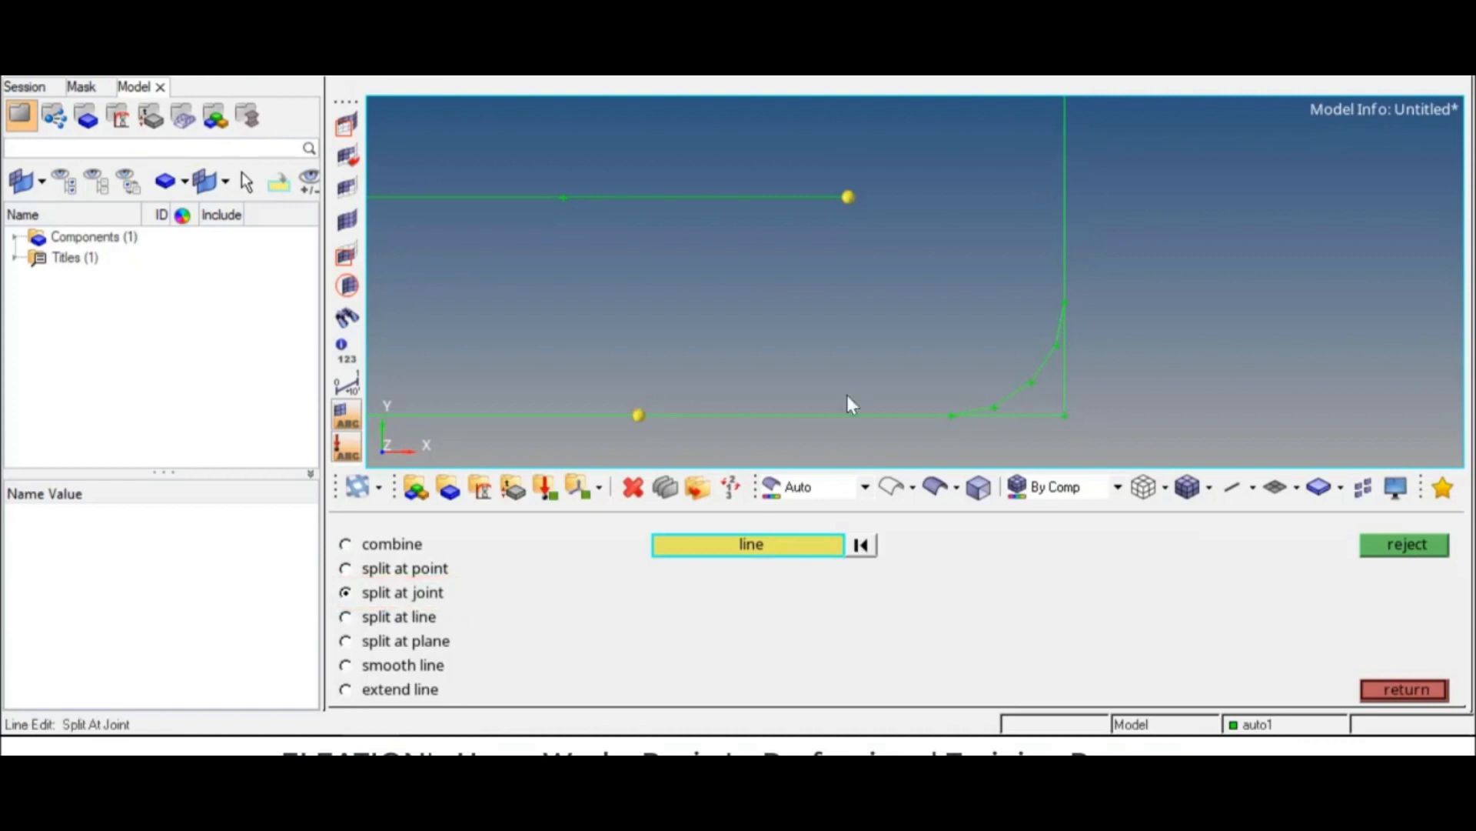
{"action": "left_click", "coordinate": [1030, 416]}
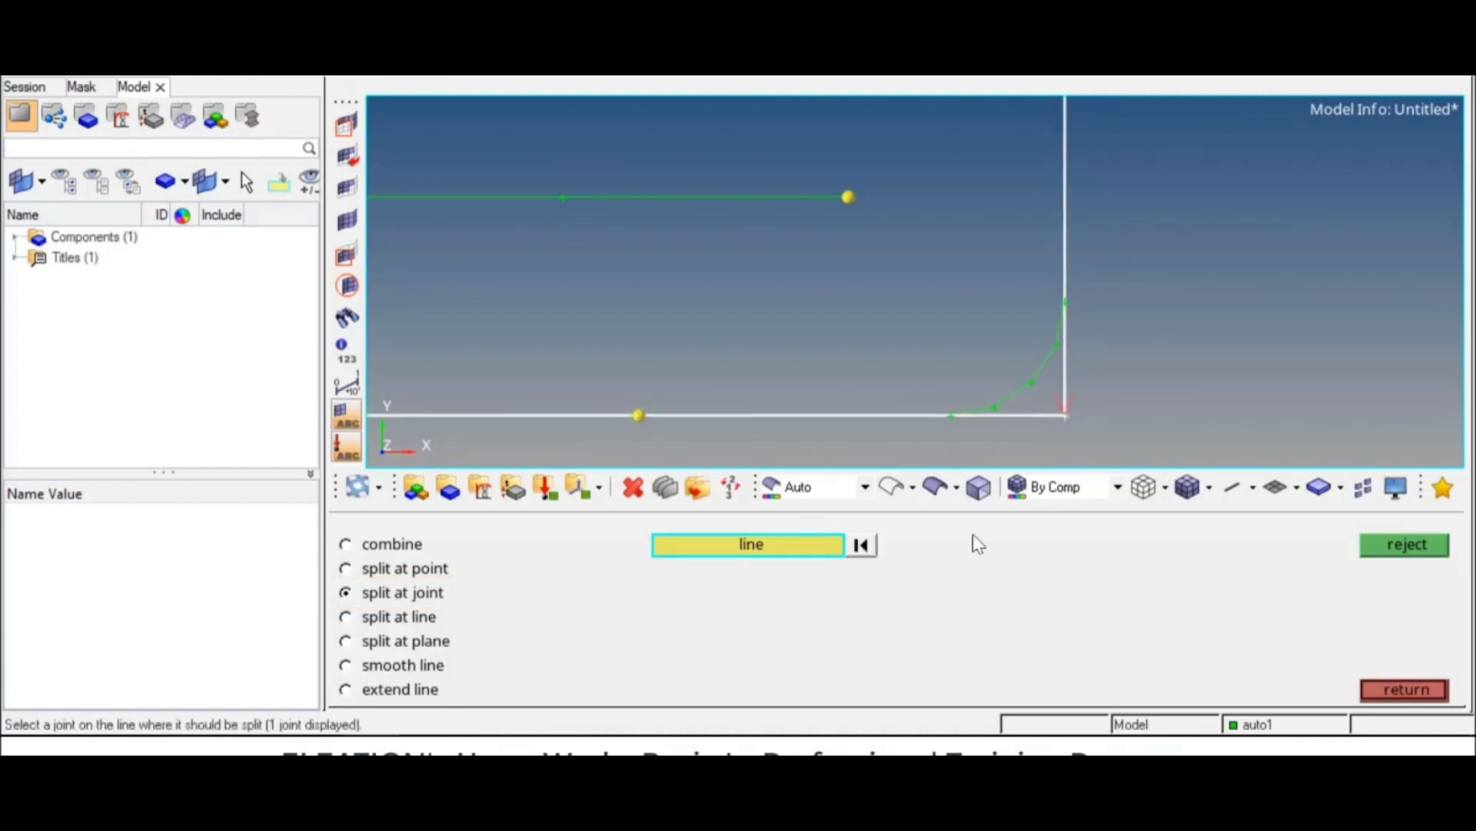
{"action": "left_click", "coordinate": [1065, 416]}
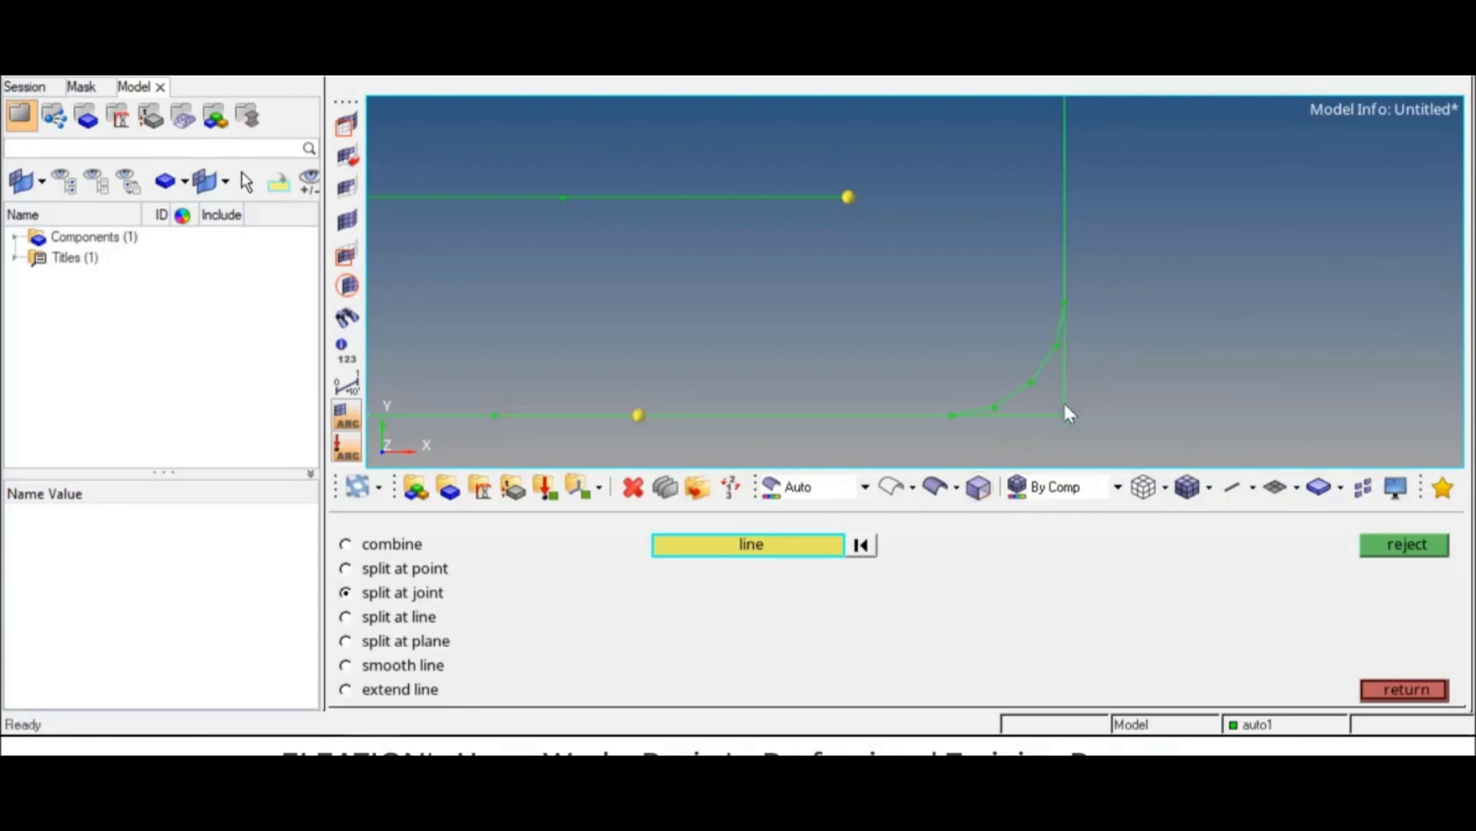
Step: Recombine the square's bottom line with its right side line at the unfilleted corner
{"action": "left_click", "coordinate": [392, 546]}
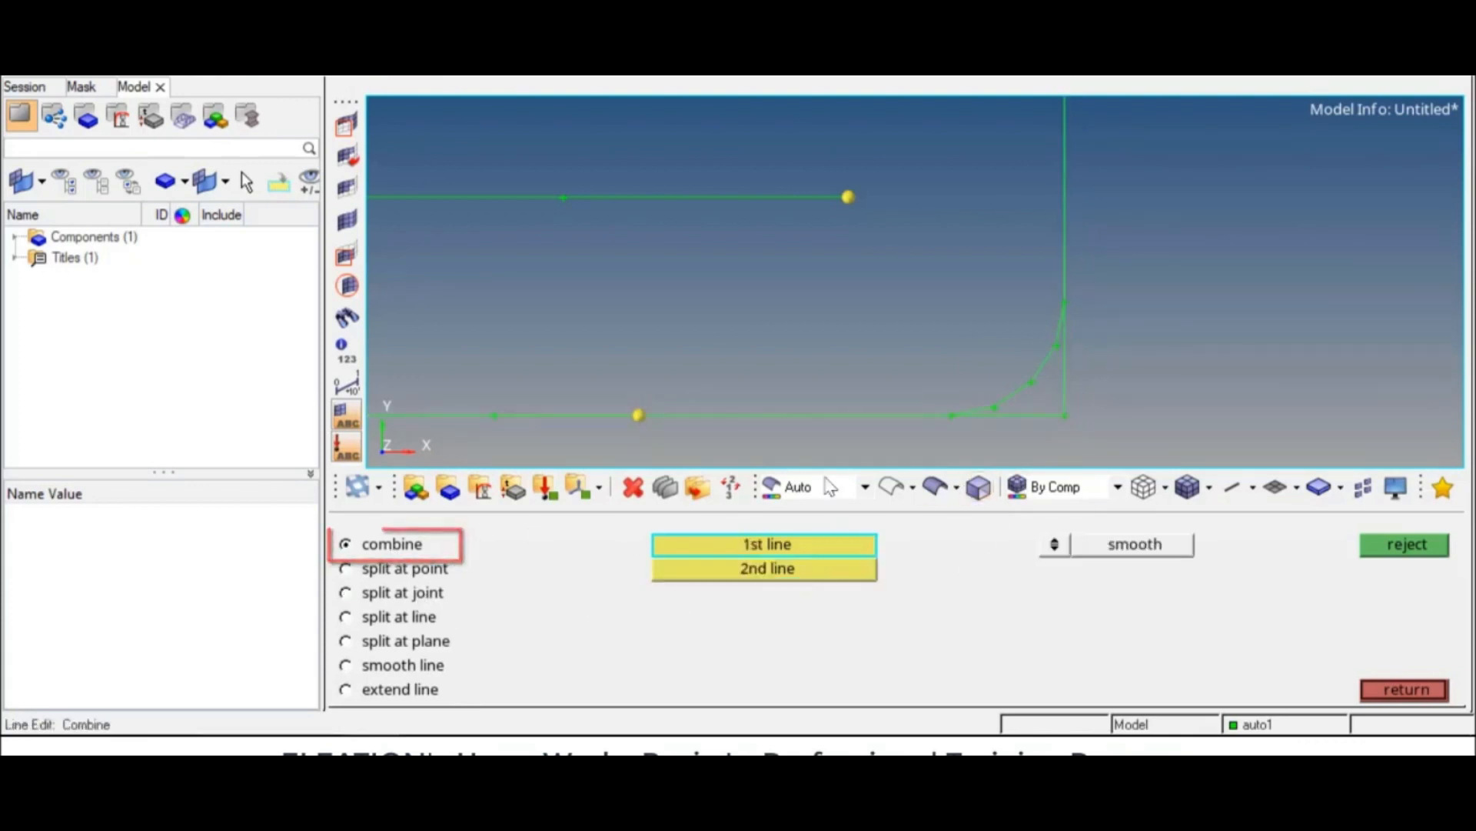
{"action": "left_click", "coordinate": [1050, 409]}
{"action": "left_click", "coordinate": [1066, 383]}
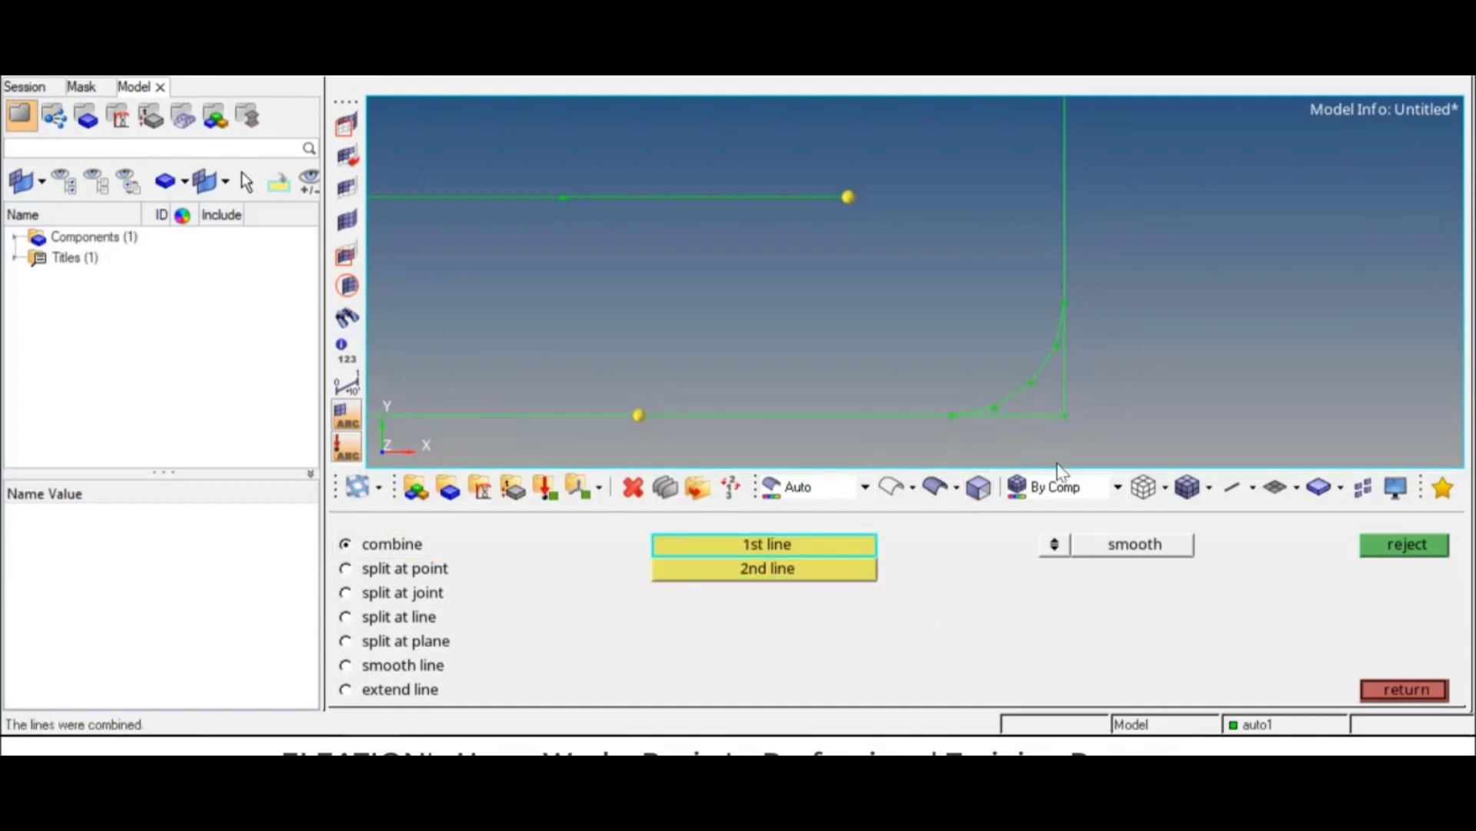
Step: Split the short horizontal line above the square's bottom line at a point between its middle and its end node
{"action": "left_click", "coordinate": [445, 570]}
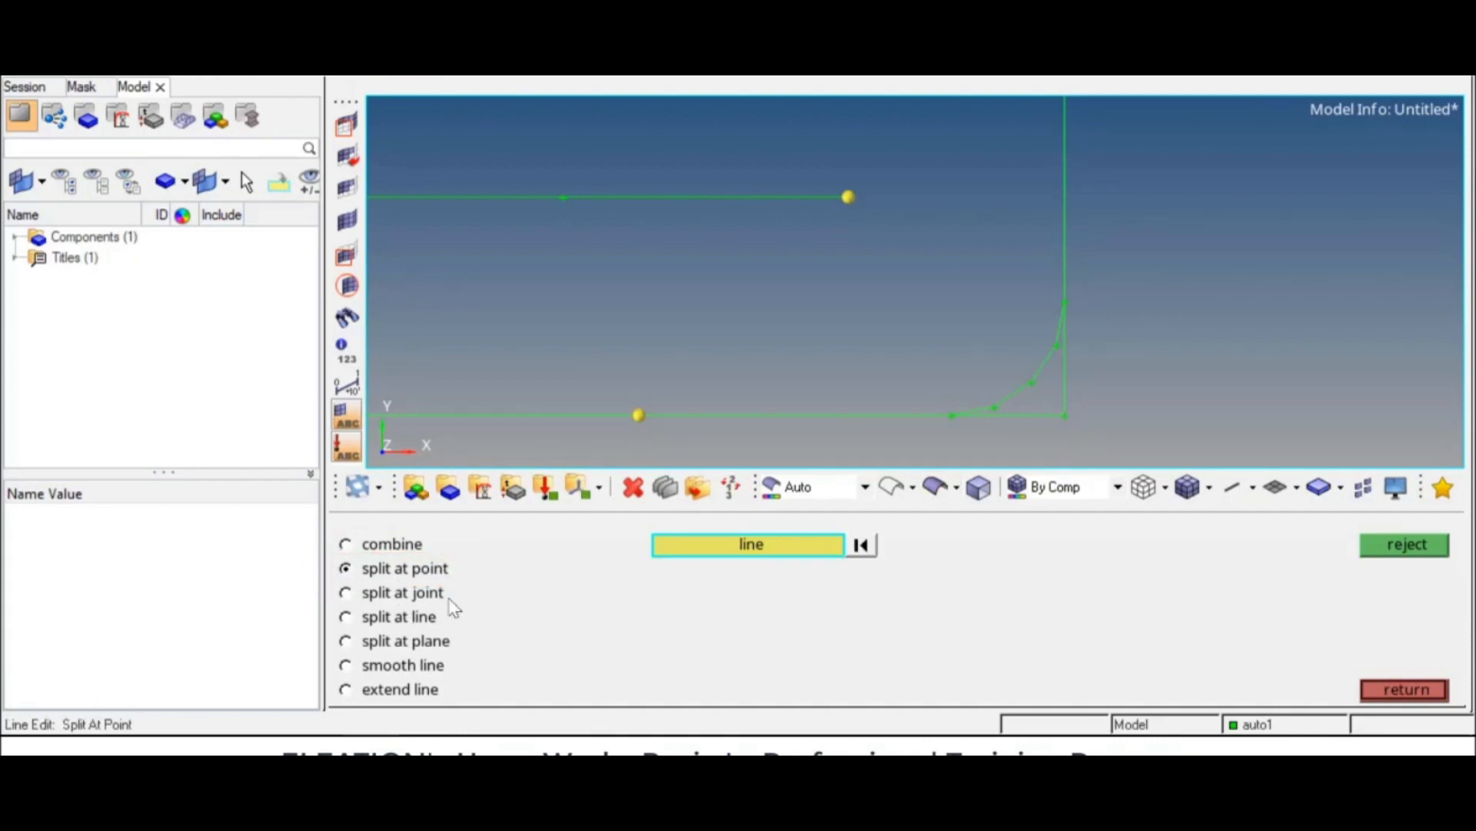
{"action": "left_click", "coordinate": [658, 197]}
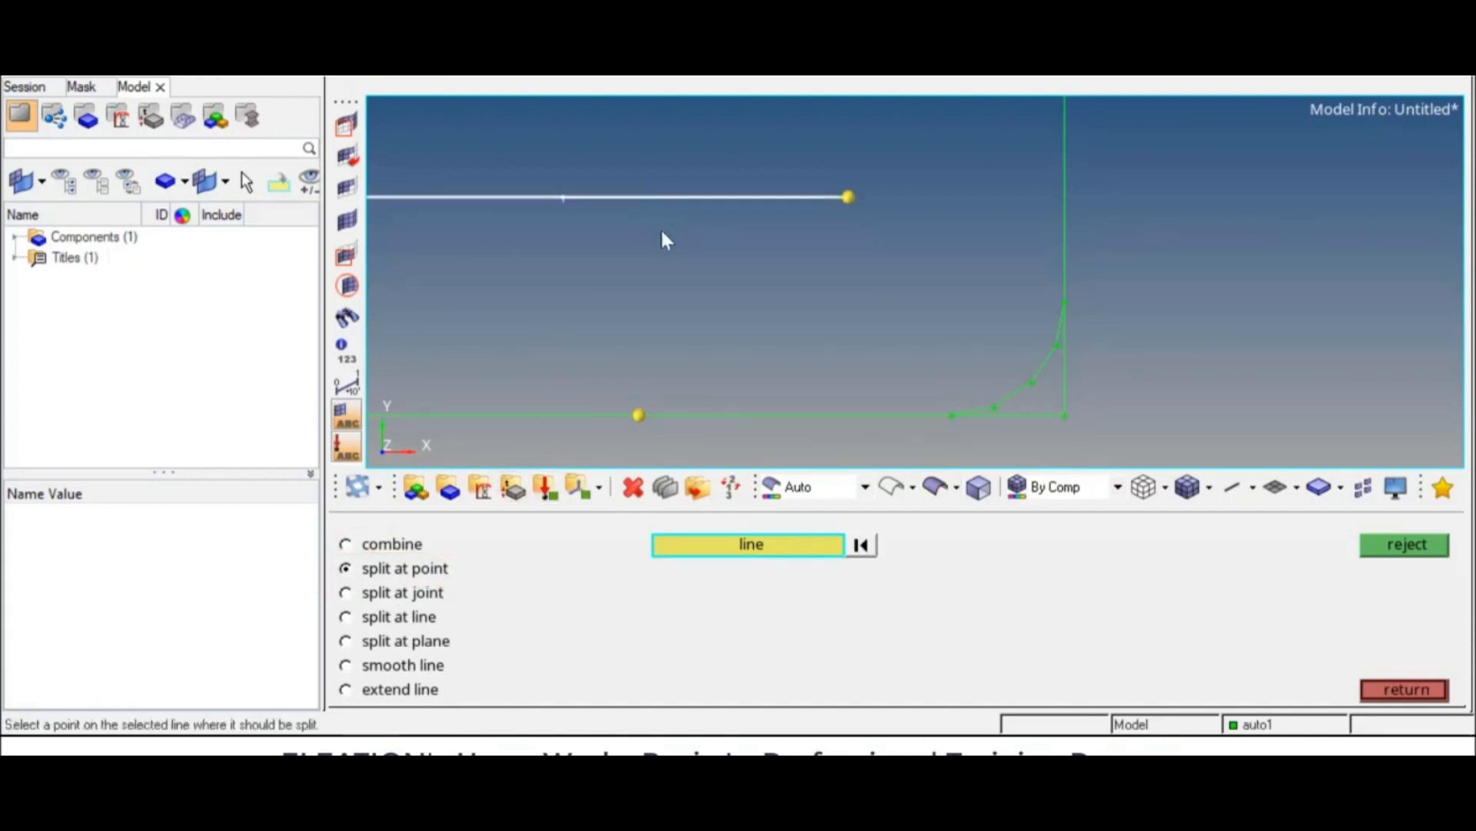
{"action": "left_click", "coordinate": [730, 200]}
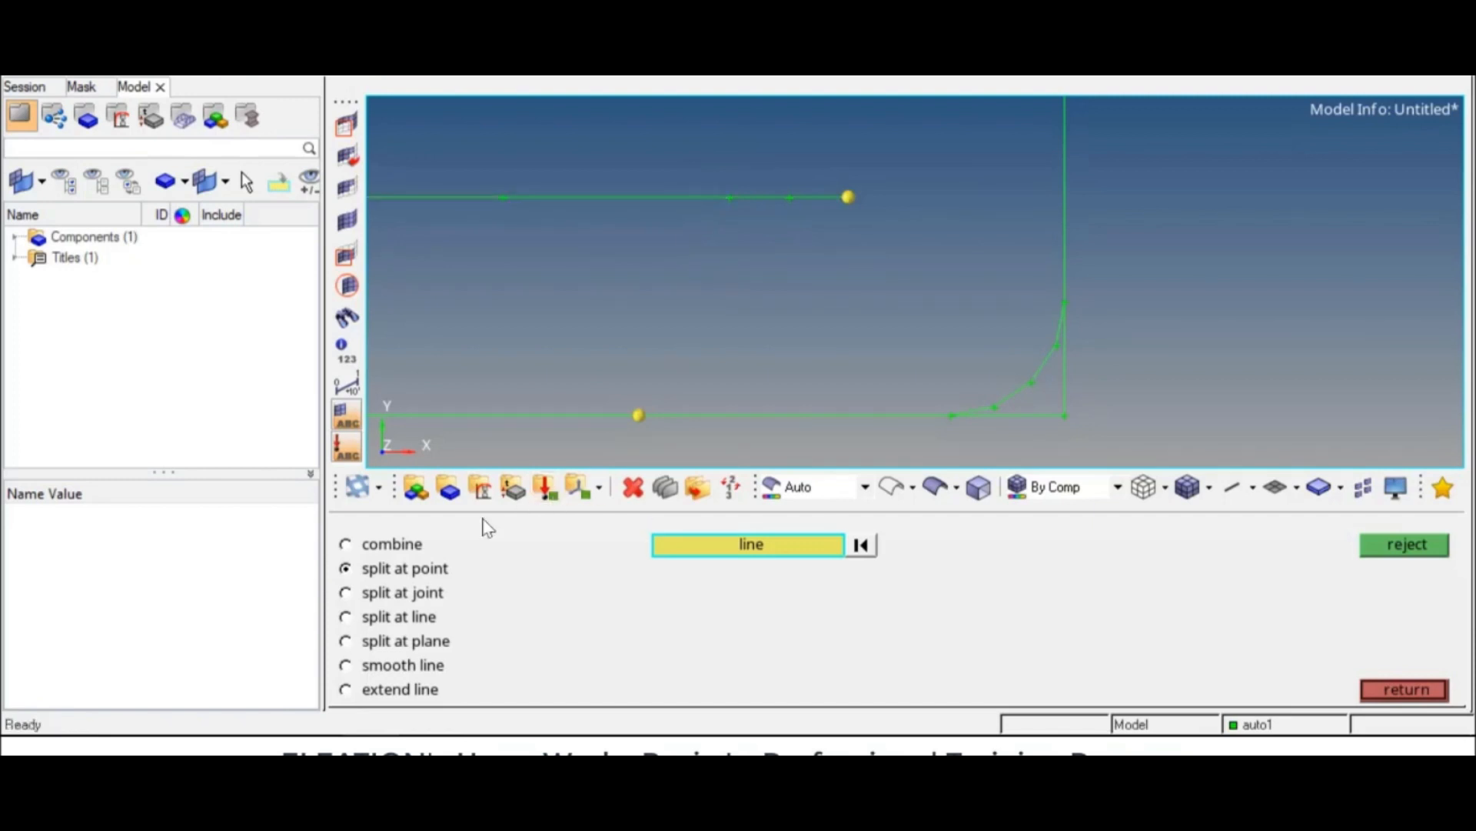
Step: Try to split the square's right side line with the long horizontal line as the cut line, and clear the line selection
{"action": "left_click", "coordinate": [398, 620]}
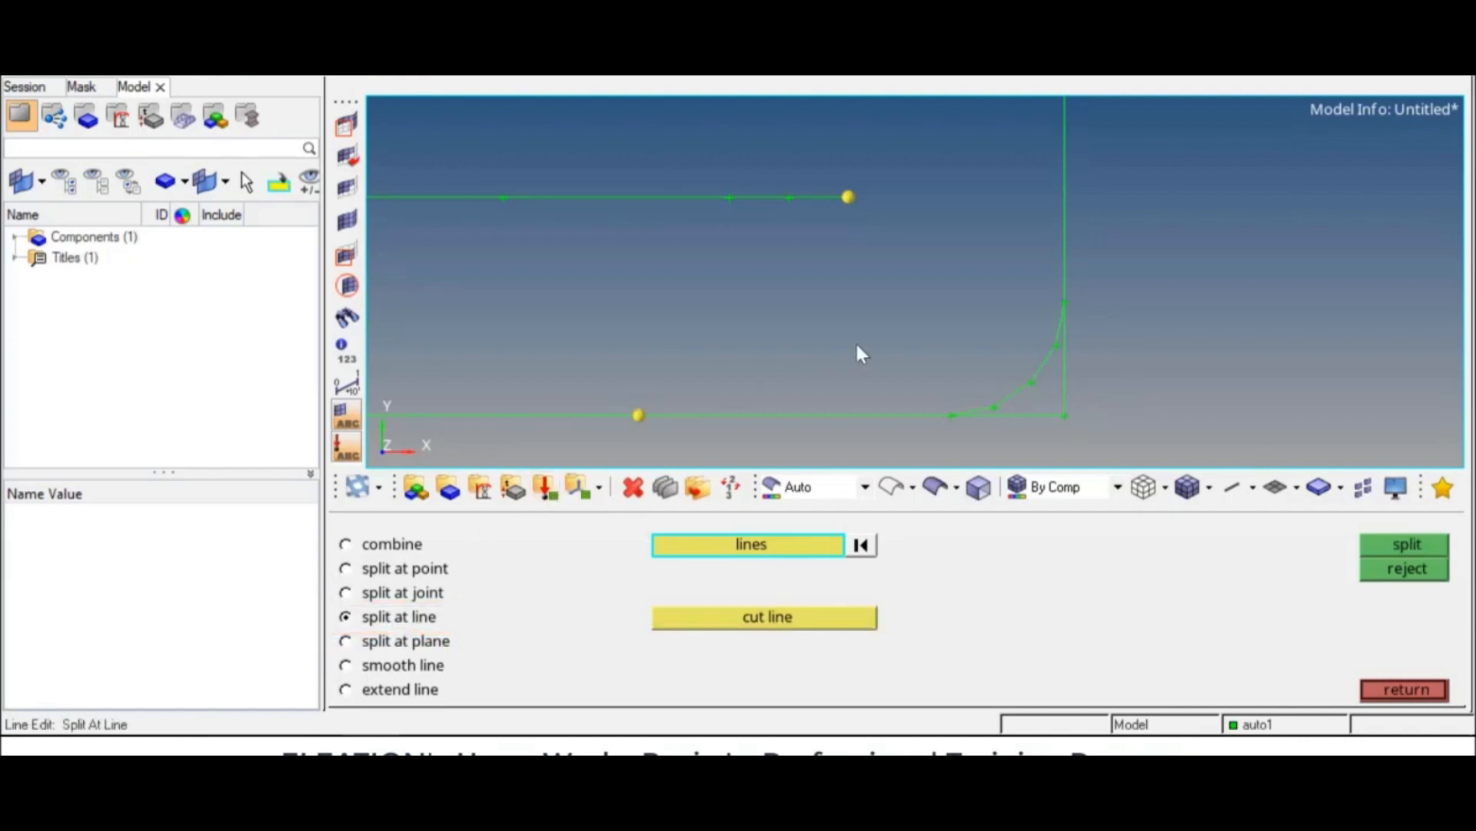
{"action": "scroll", "coordinate": [926, 372], "scroll_direction": "down", "scroll_amount": 5}
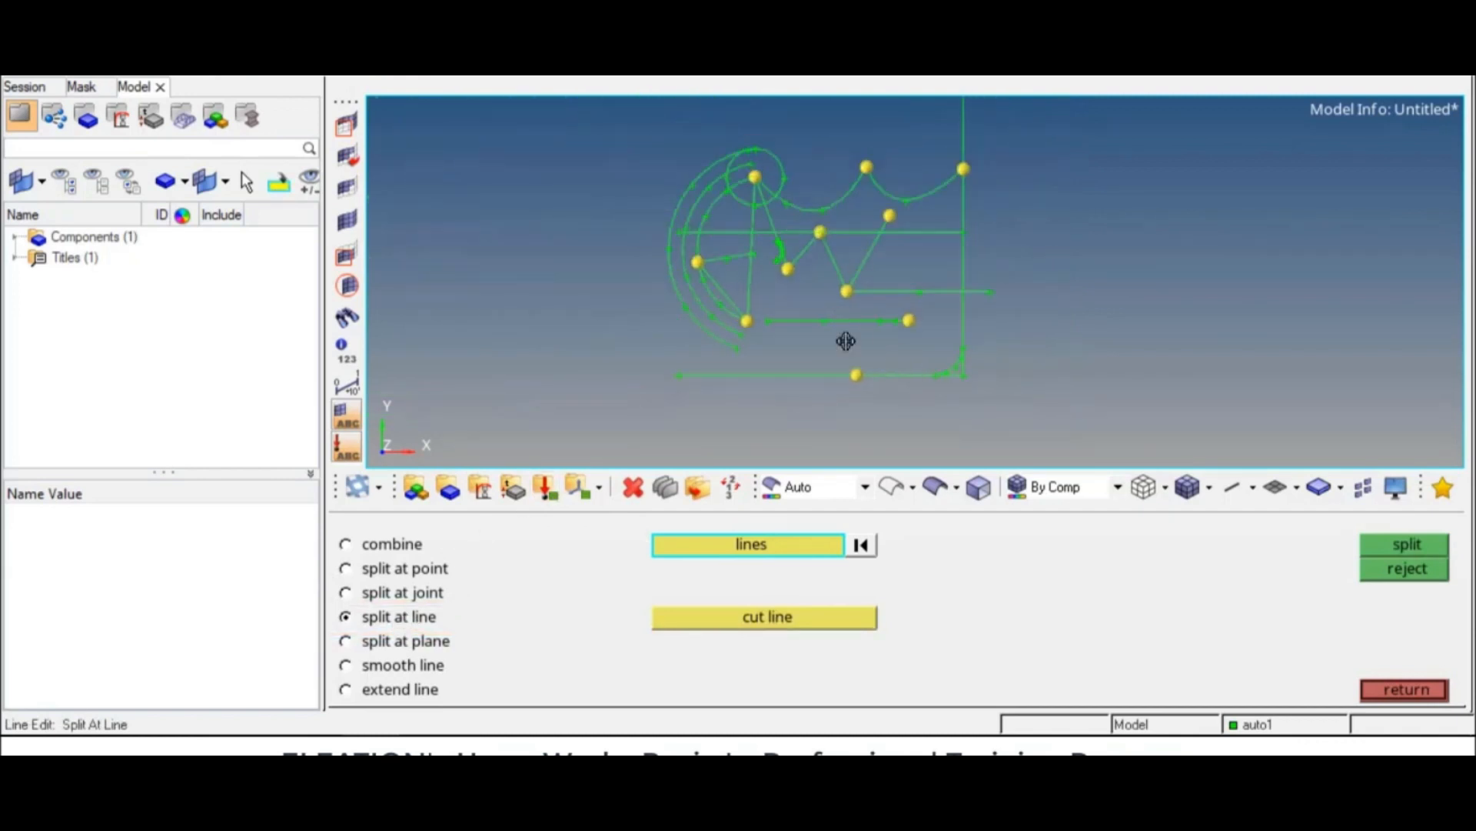
{"action": "scroll", "coordinate": [991, 297], "scroll_direction": "up", "scroll_amount": 4}
{"action": "scroll", "coordinate": [988, 298], "scroll_direction": "up", "scroll_amount": 1}
{"action": "scroll", "coordinate": [989, 298], "scroll_direction": "down", "scroll_amount": 1}
{"action": "left_click", "coordinate": [971, 248]}
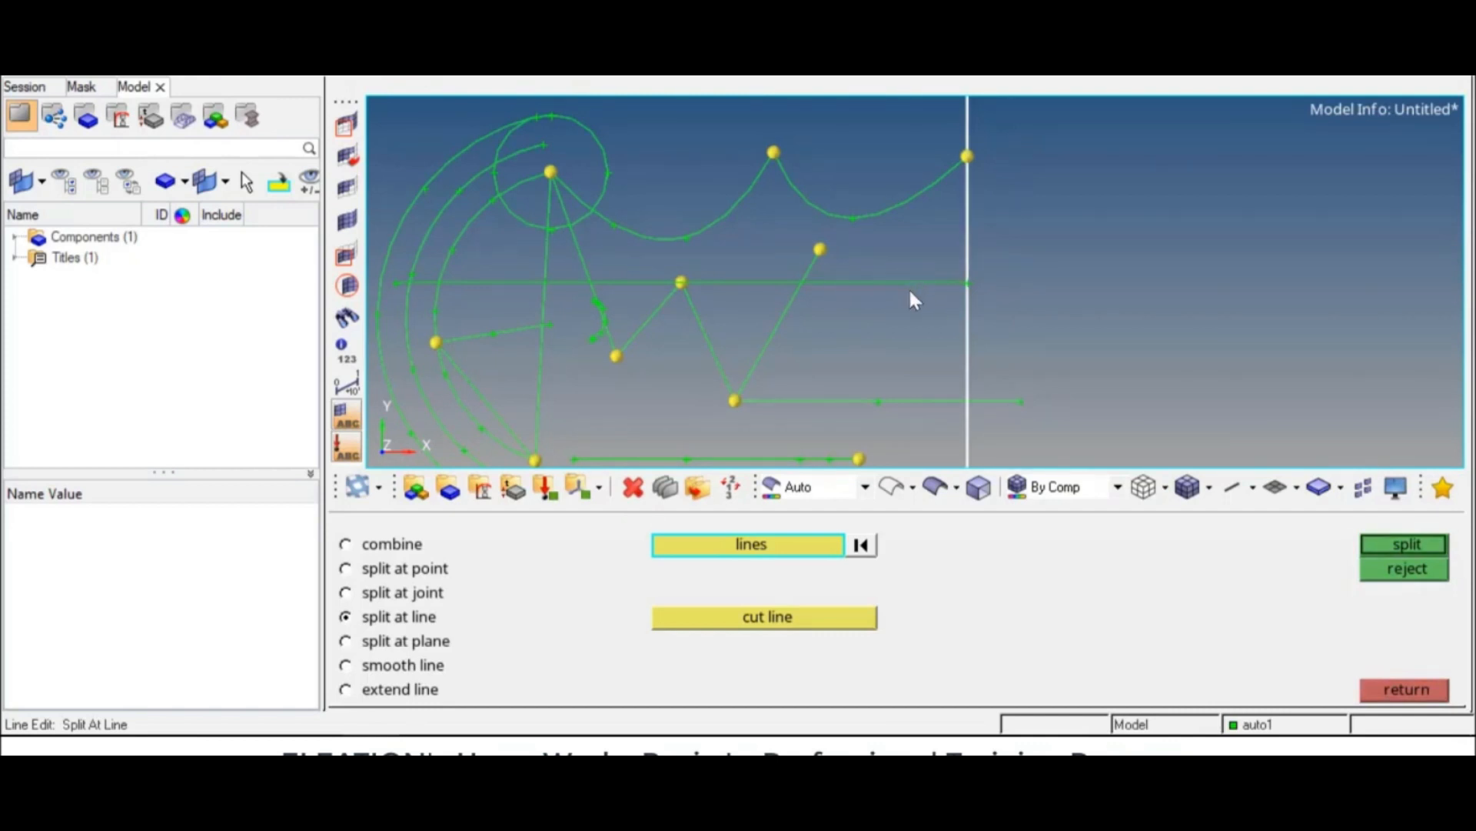
{"action": "left_click", "coordinate": [785, 617]}
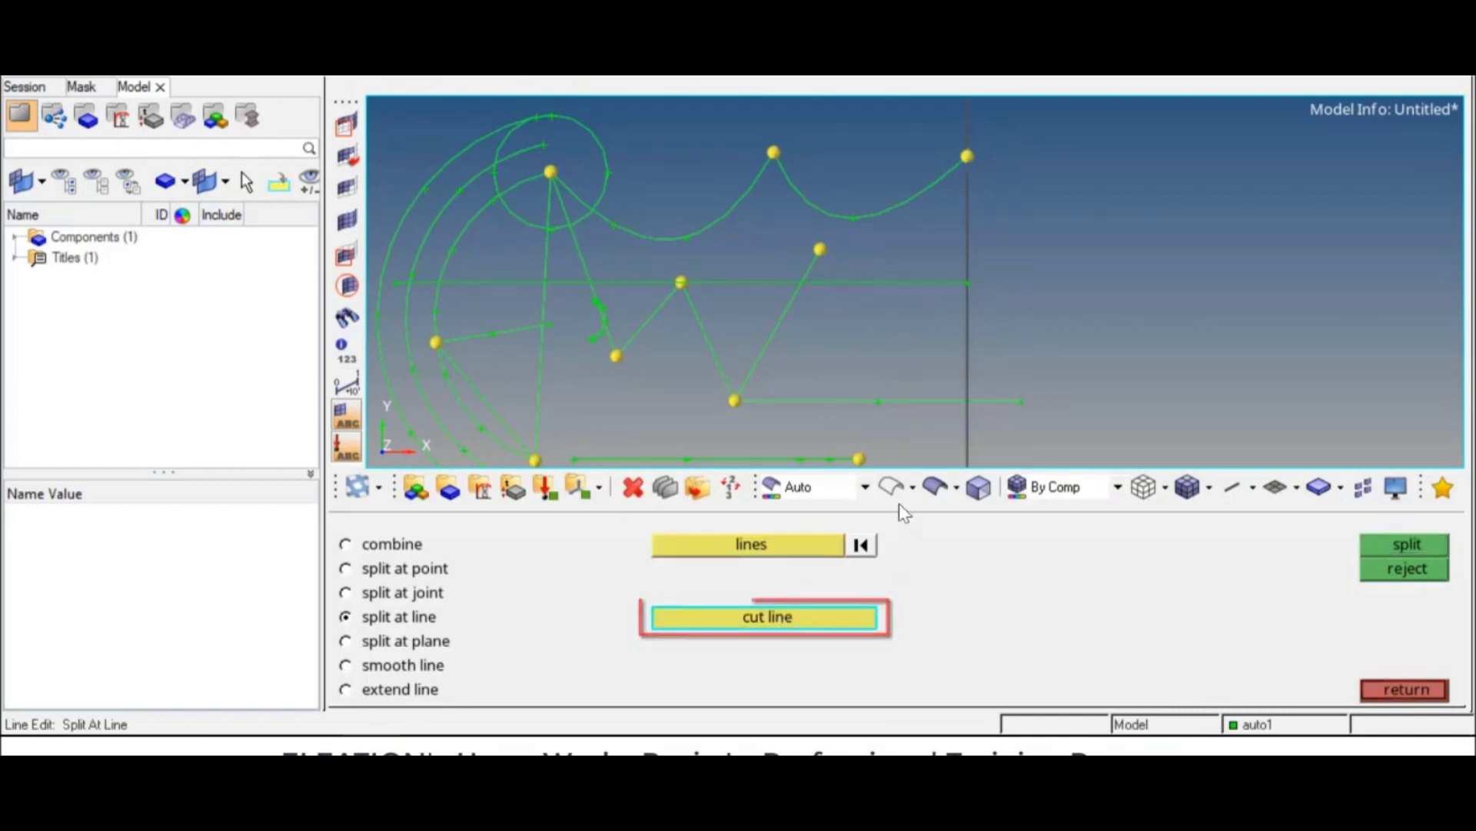
{"action": "left_click", "coordinate": [904, 283]}
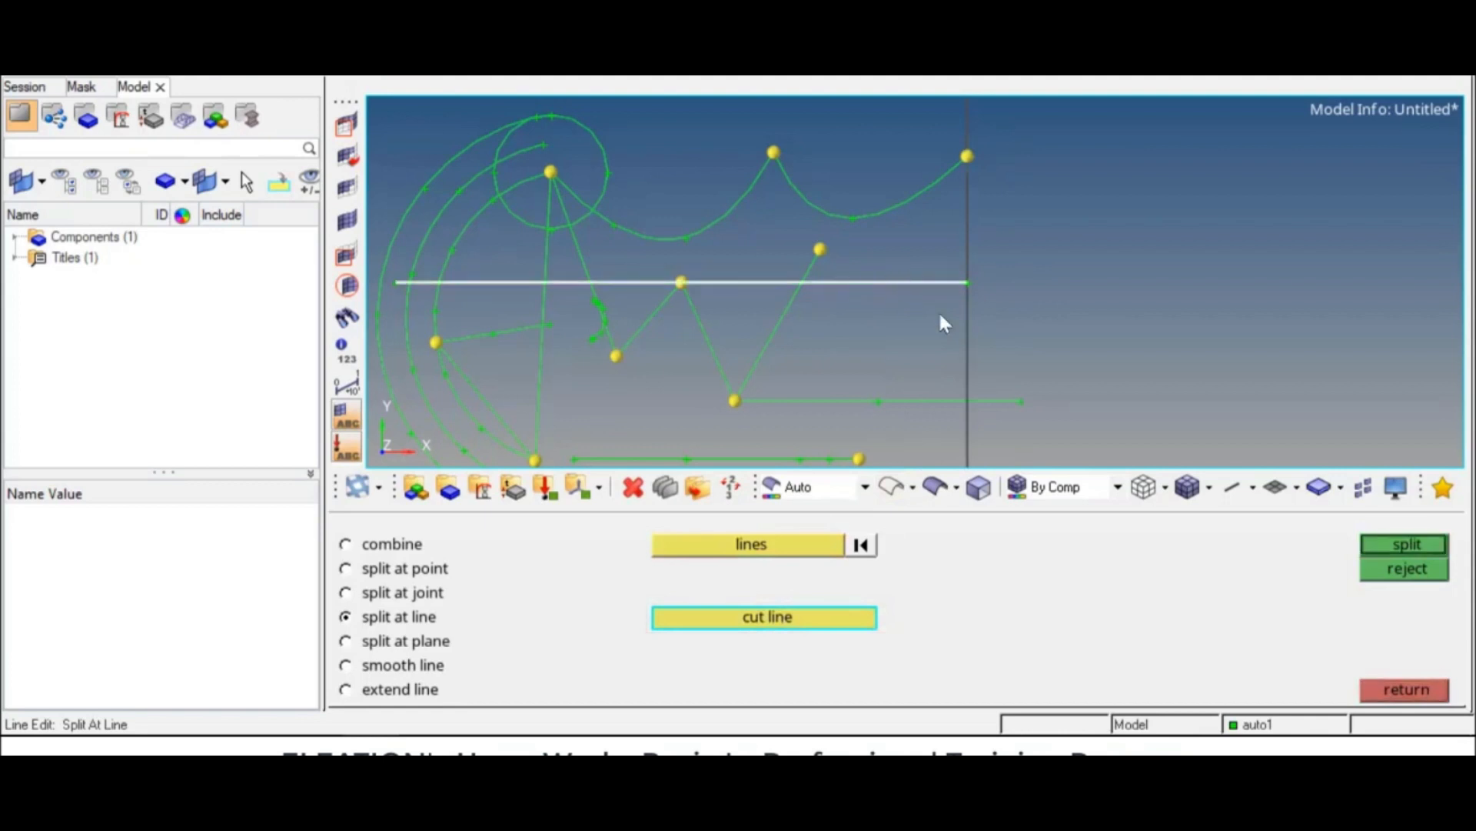
{"action": "left_click", "coordinate": [1395, 542]}
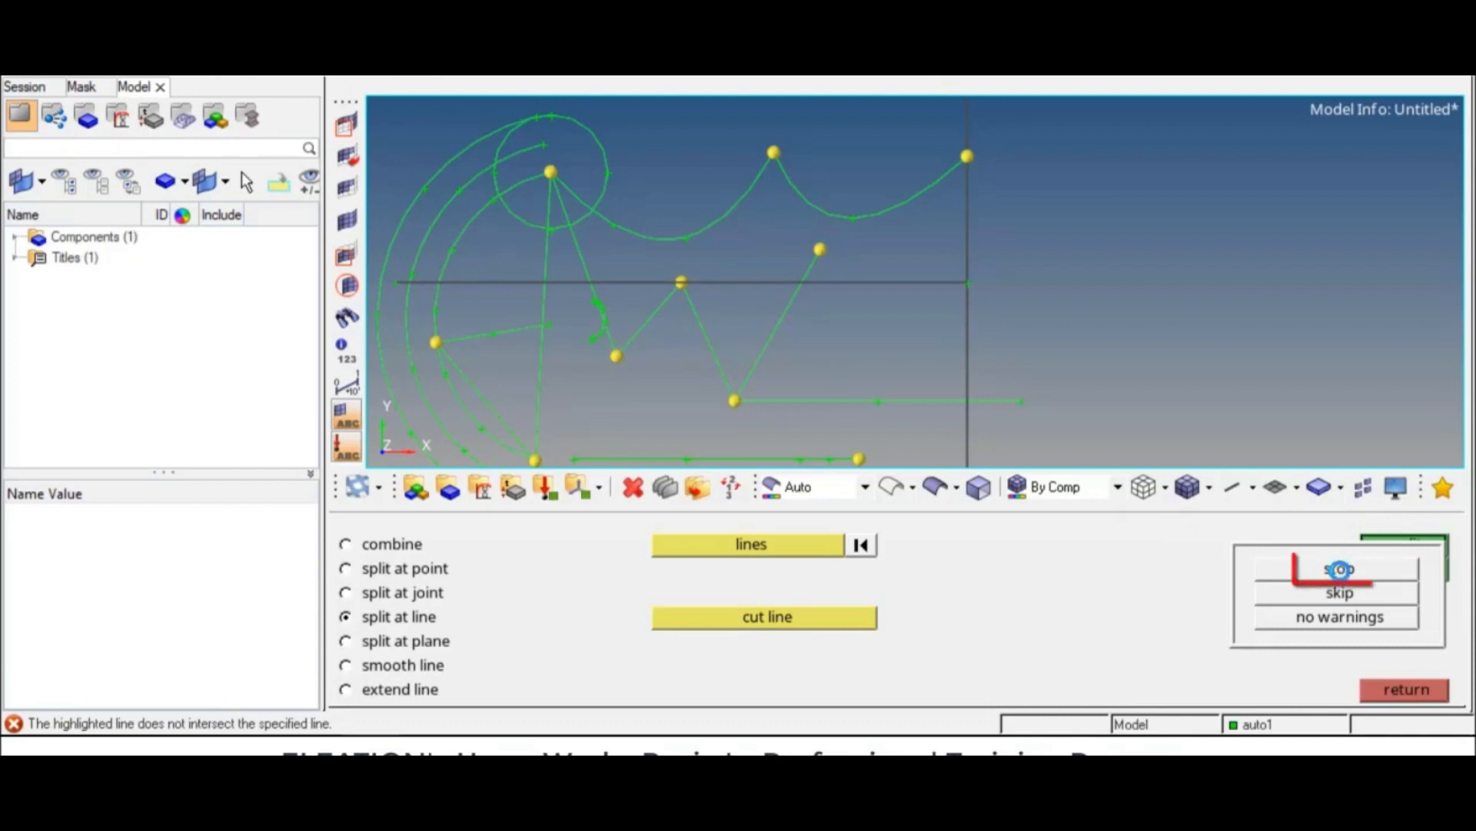
{"action": "left_click", "coordinate": [1340, 569]}
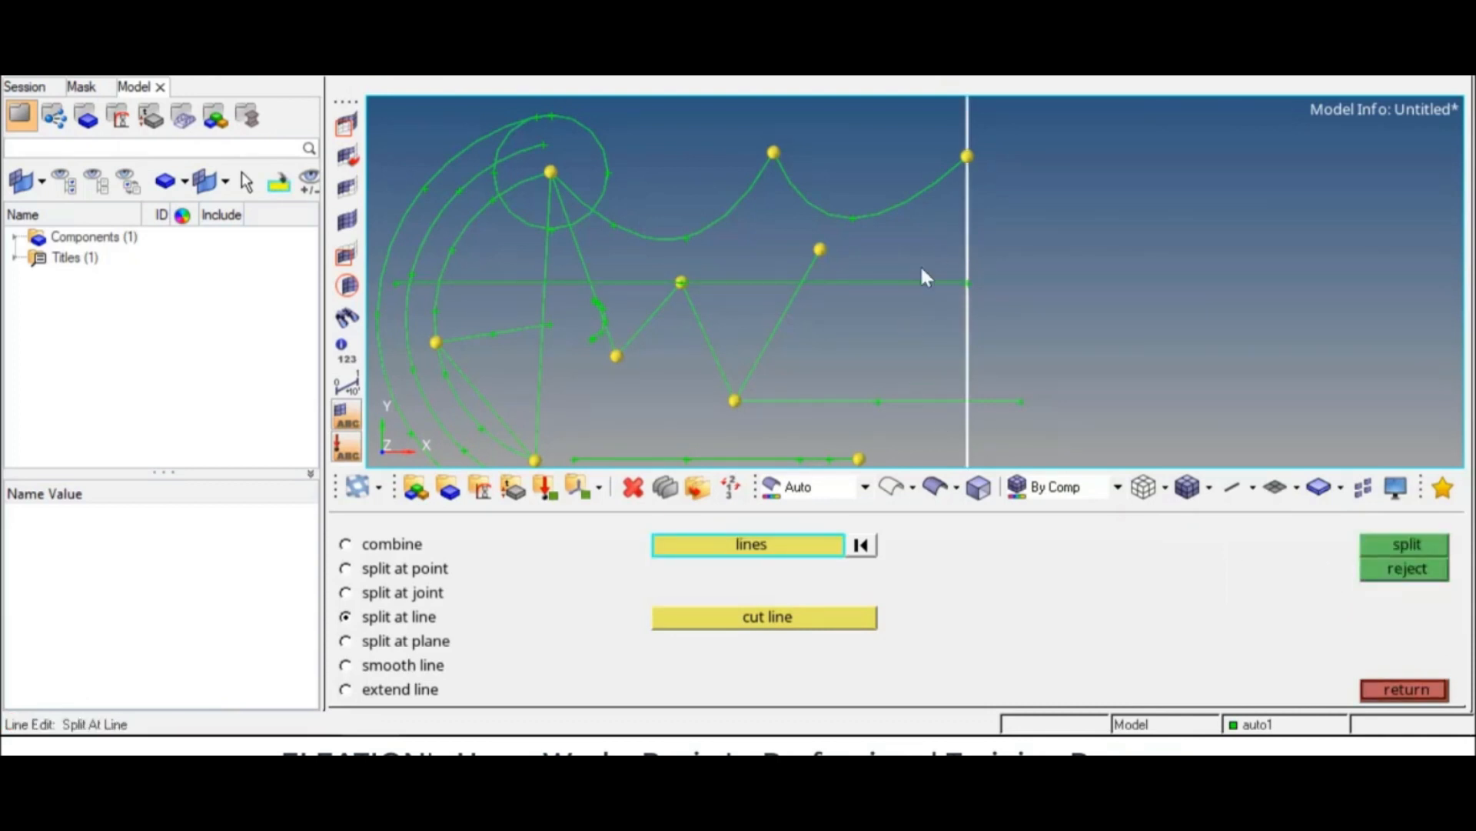
{"action": "left_click", "coordinate": [862, 546]}
{"action": "left_click", "coordinate": [851, 283]}
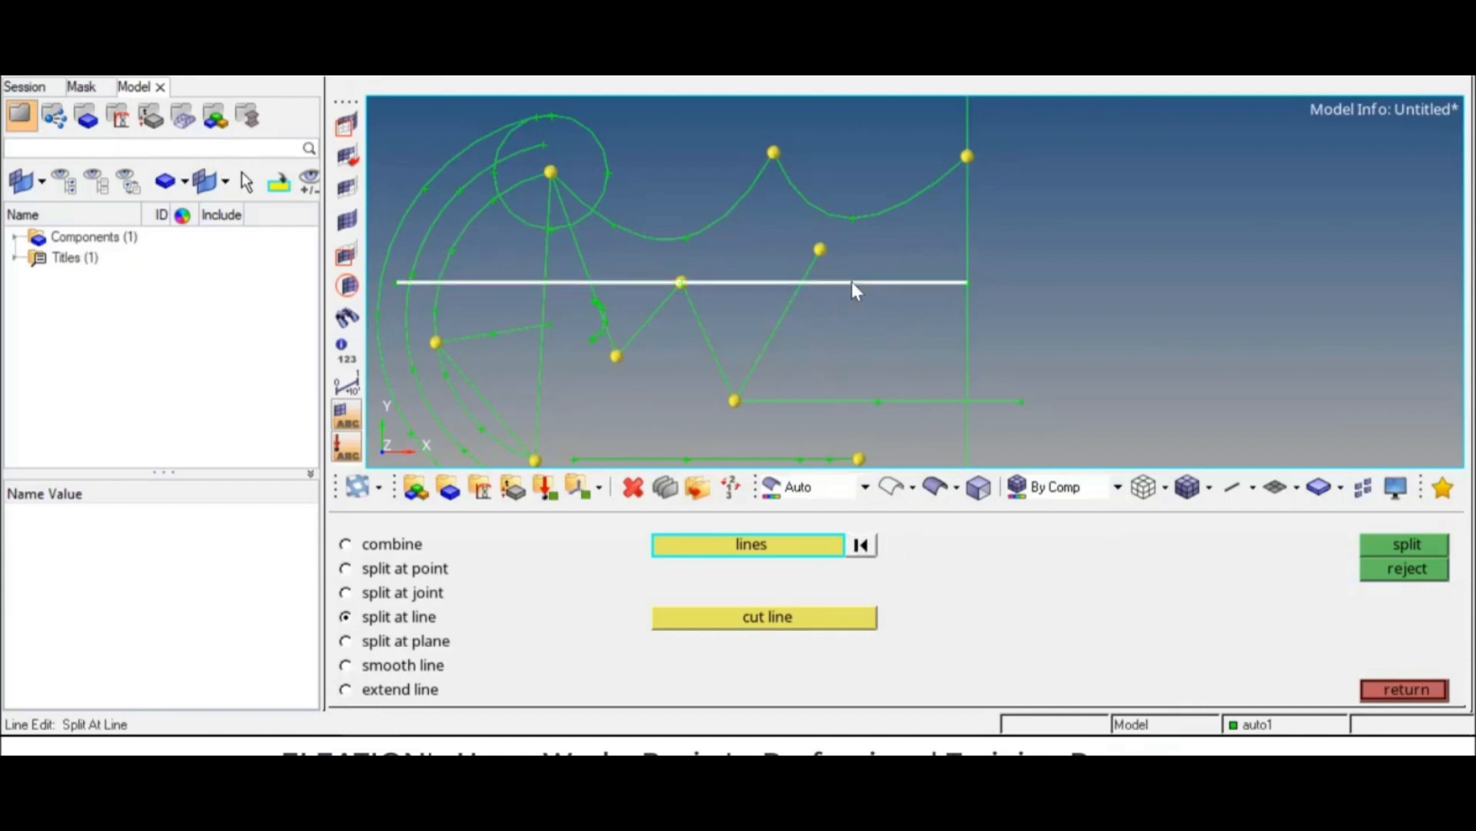
{"action": "left_click", "coordinate": [836, 619]}
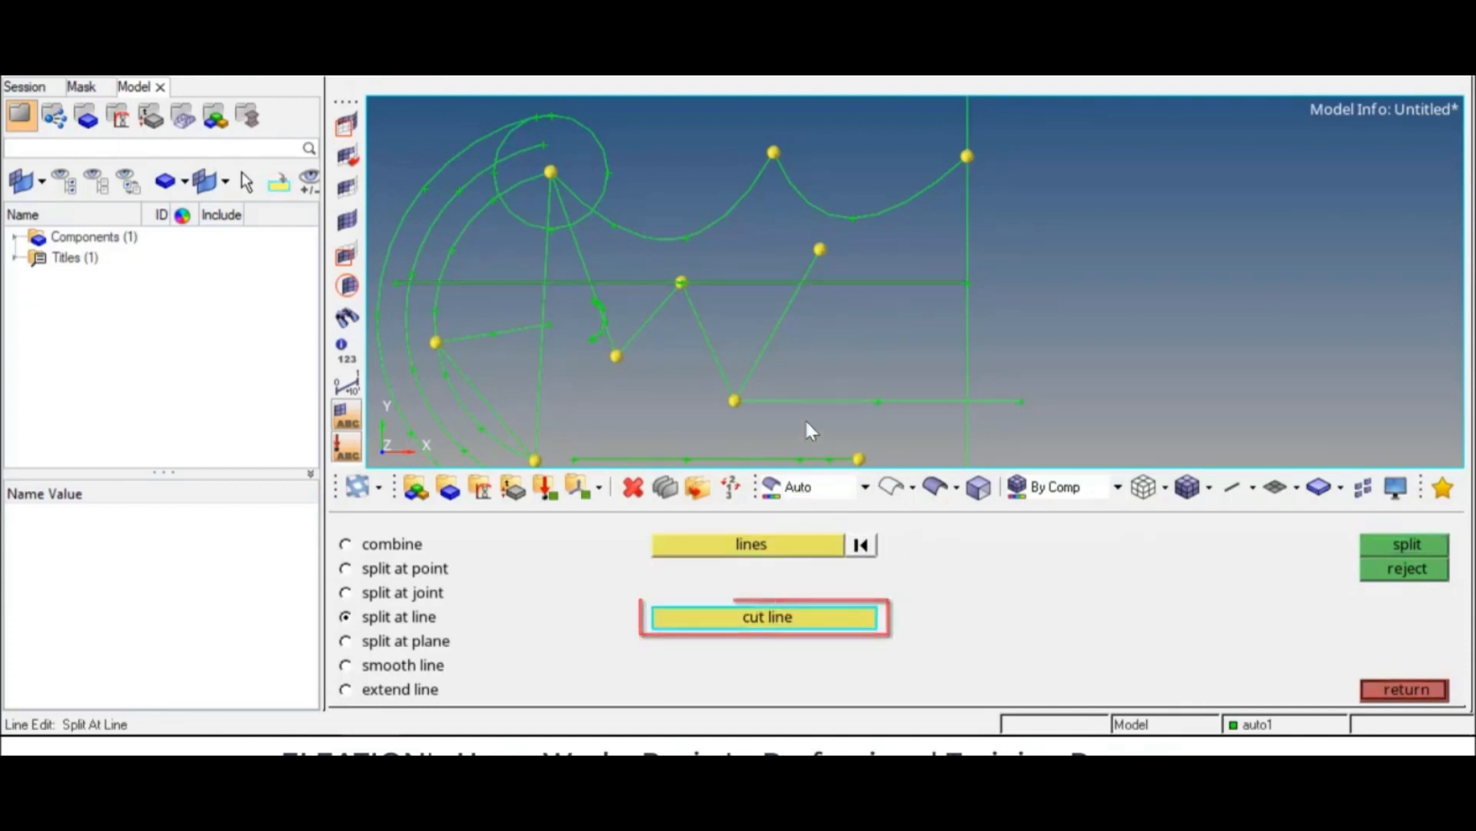
{"action": "left_click", "coordinate": [862, 545]}
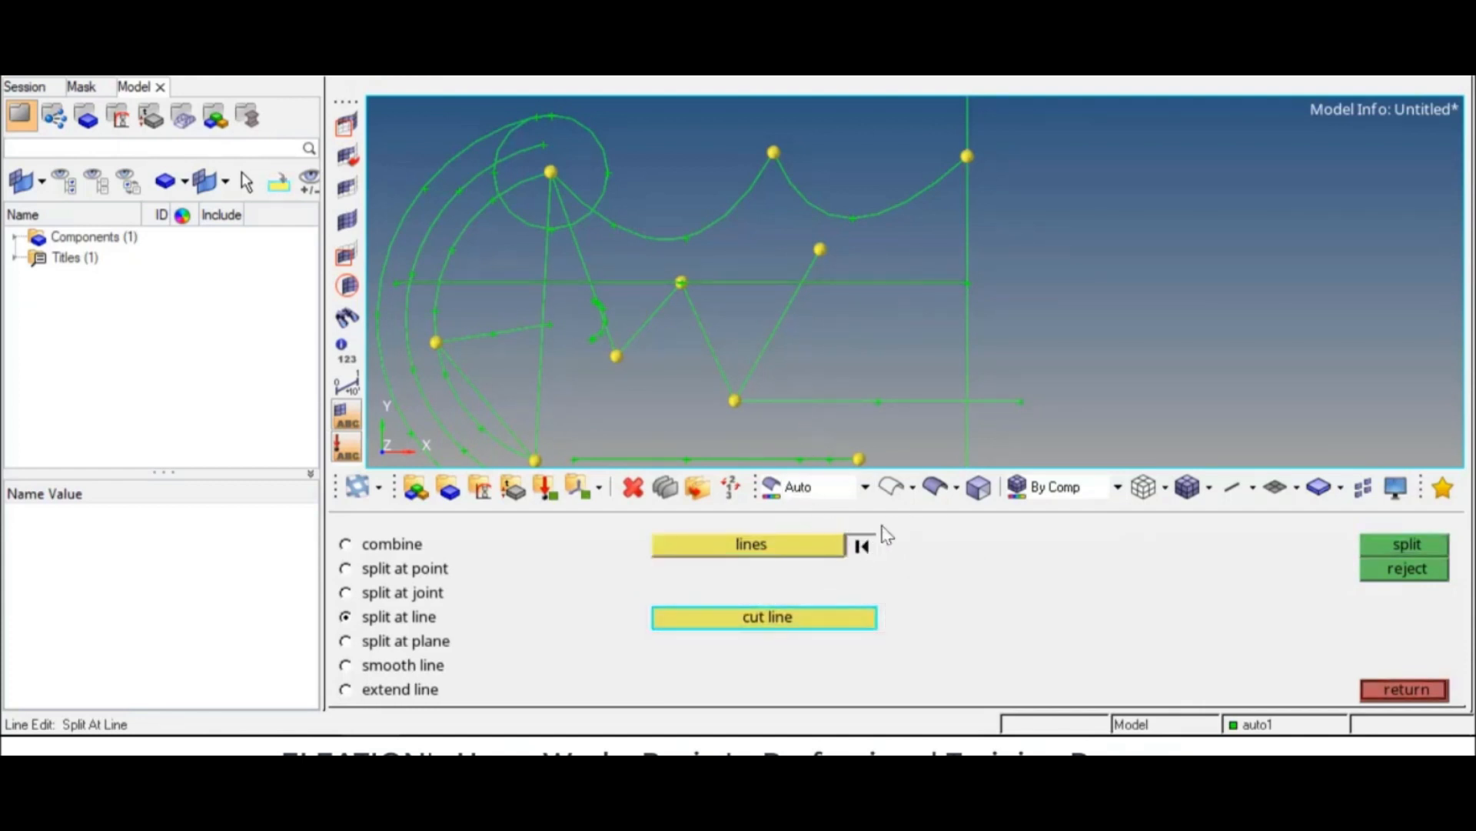
Step: Split the square's right side line at the crossing with the long horizontal line, used as the cut line
{"action": "scroll", "coordinate": [1100, 344], "scroll_direction": "down", "scroll_amount": 3}
{"action": "left_click", "coordinate": [1086, 314], "text": "ctrl"}
{"action": "left_click_drag", "start_coordinate": [1187, 307], "coordinate": [1190, 281], "text": "ctrl"}
{"action": "right_click_drag", "start_coordinate": [964, 372], "coordinate": [861, 237], "text": "ctrl"}
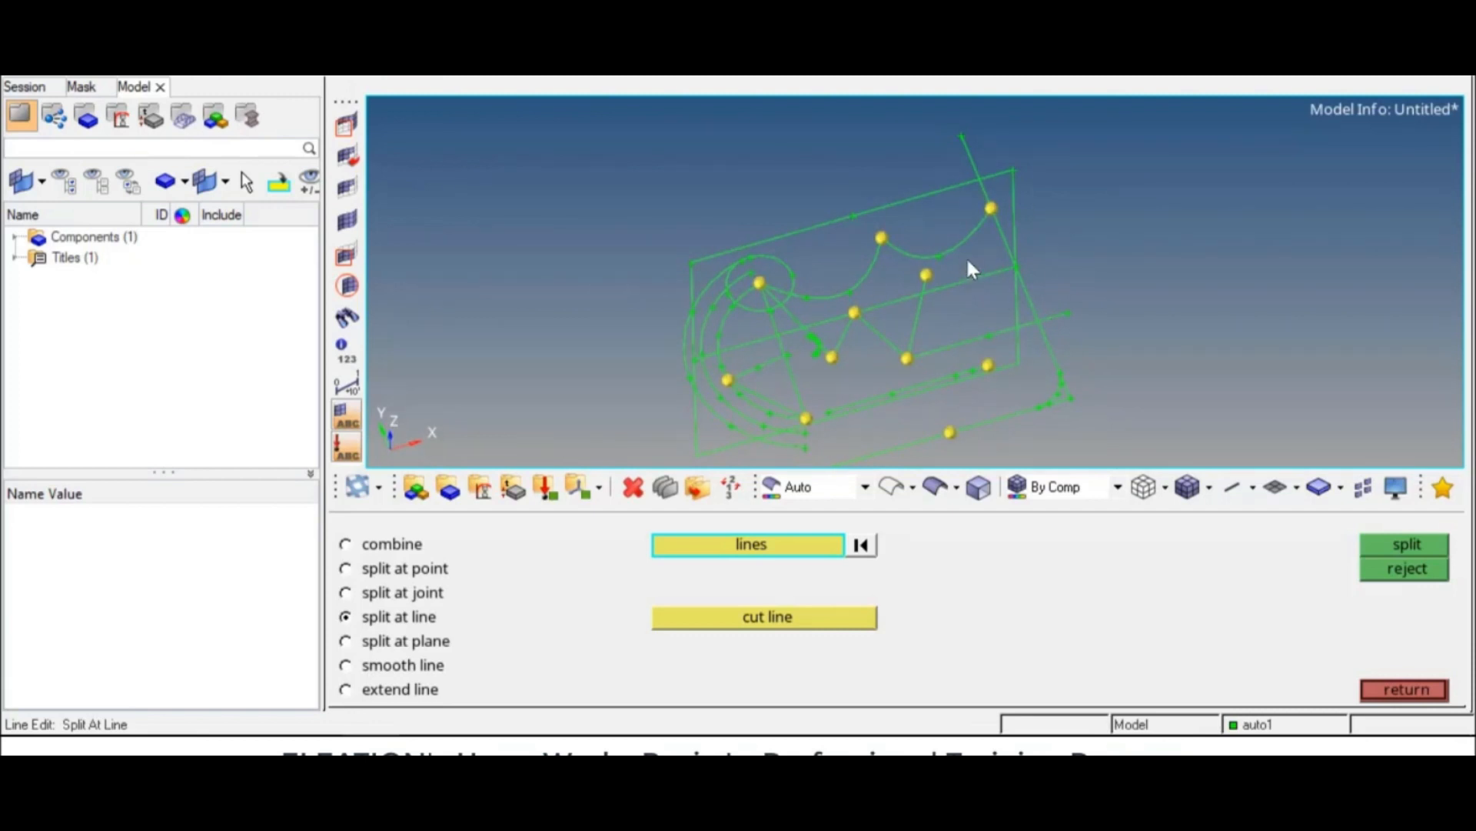
{"action": "scroll", "coordinate": [1000, 266], "scroll_direction": "up", "scroll_amount": 5}
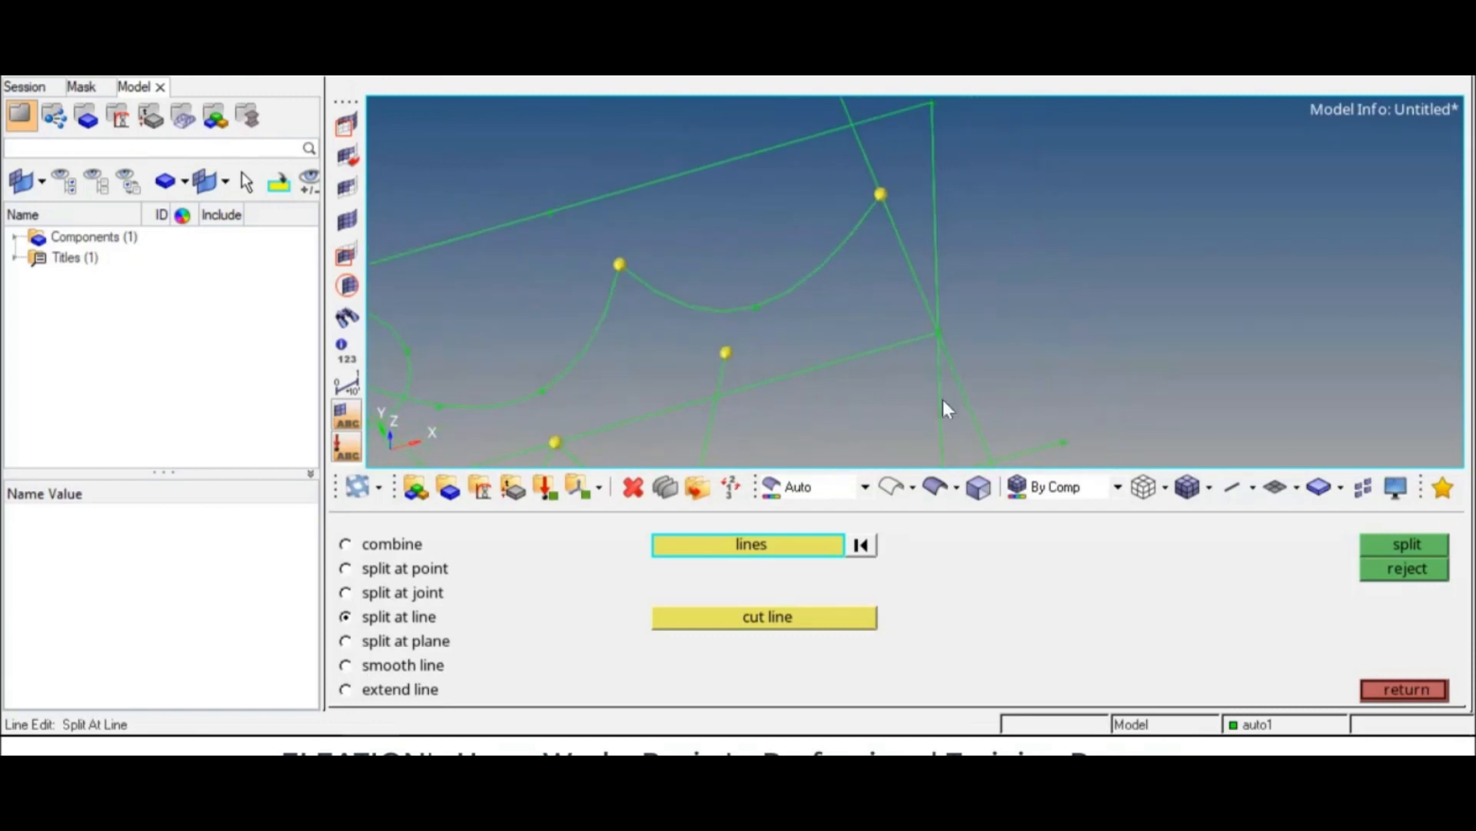
{"action": "left_click", "coordinate": [972, 392]}
{"action": "left_click", "coordinate": [863, 353]}
{"action": "left_click", "coordinate": [1427, 548]}
{"action": "left_click_drag", "start_coordinate": [912, 293], "coordinate": [967, 379]}
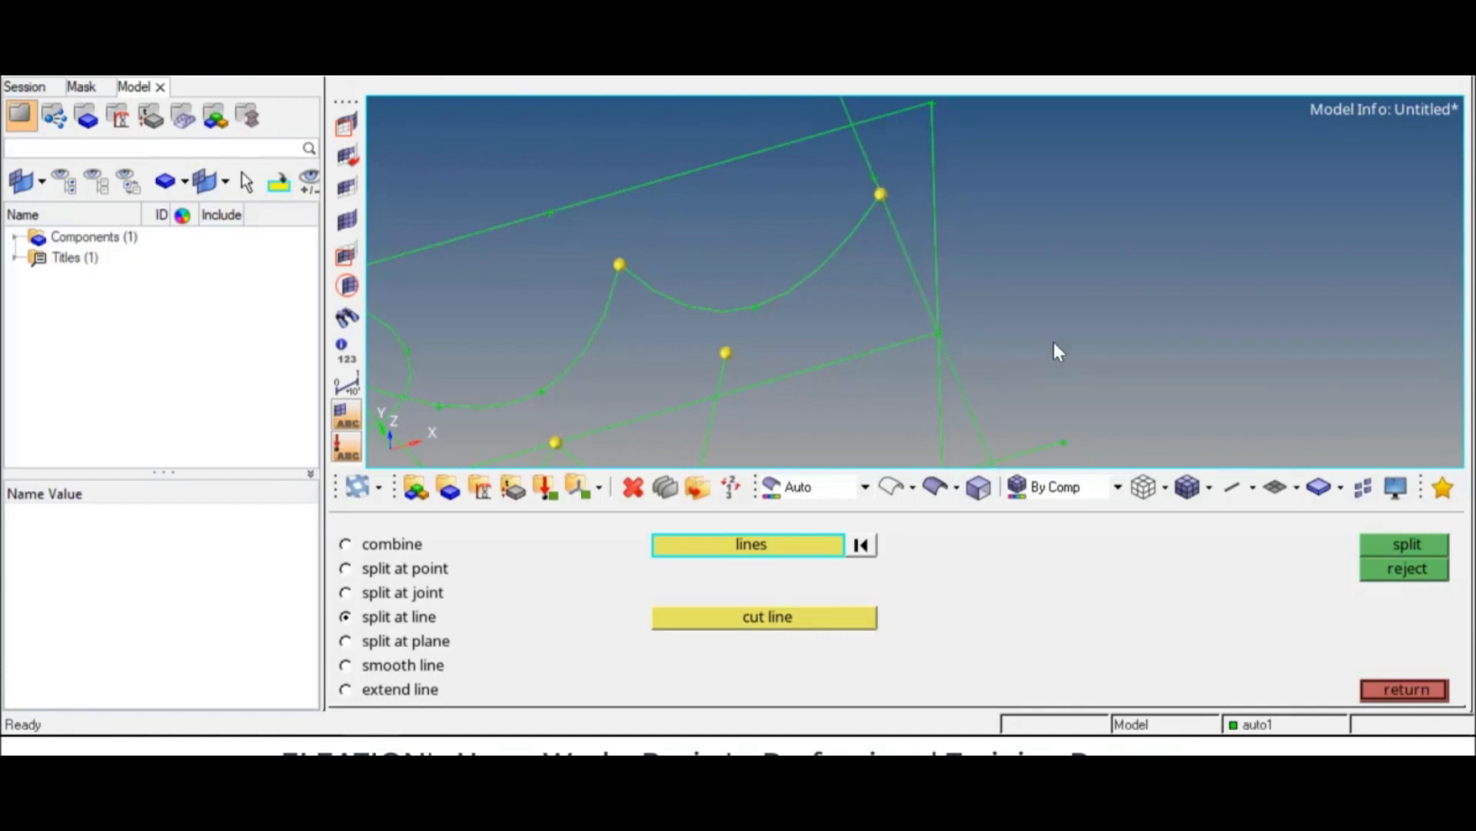
Step: Split the zigzag line at a plane normal to the y-axis, with the zigzag's middle peak node as base
{"action": "scroll", "coordinate": [911, 368], "scroll_direction": "down", "scroll_amount": 4}
{"action": "right_click_drag", "start_coordinate": [776, 457], "coordinate": [883, 317], "text": "ctrl"}
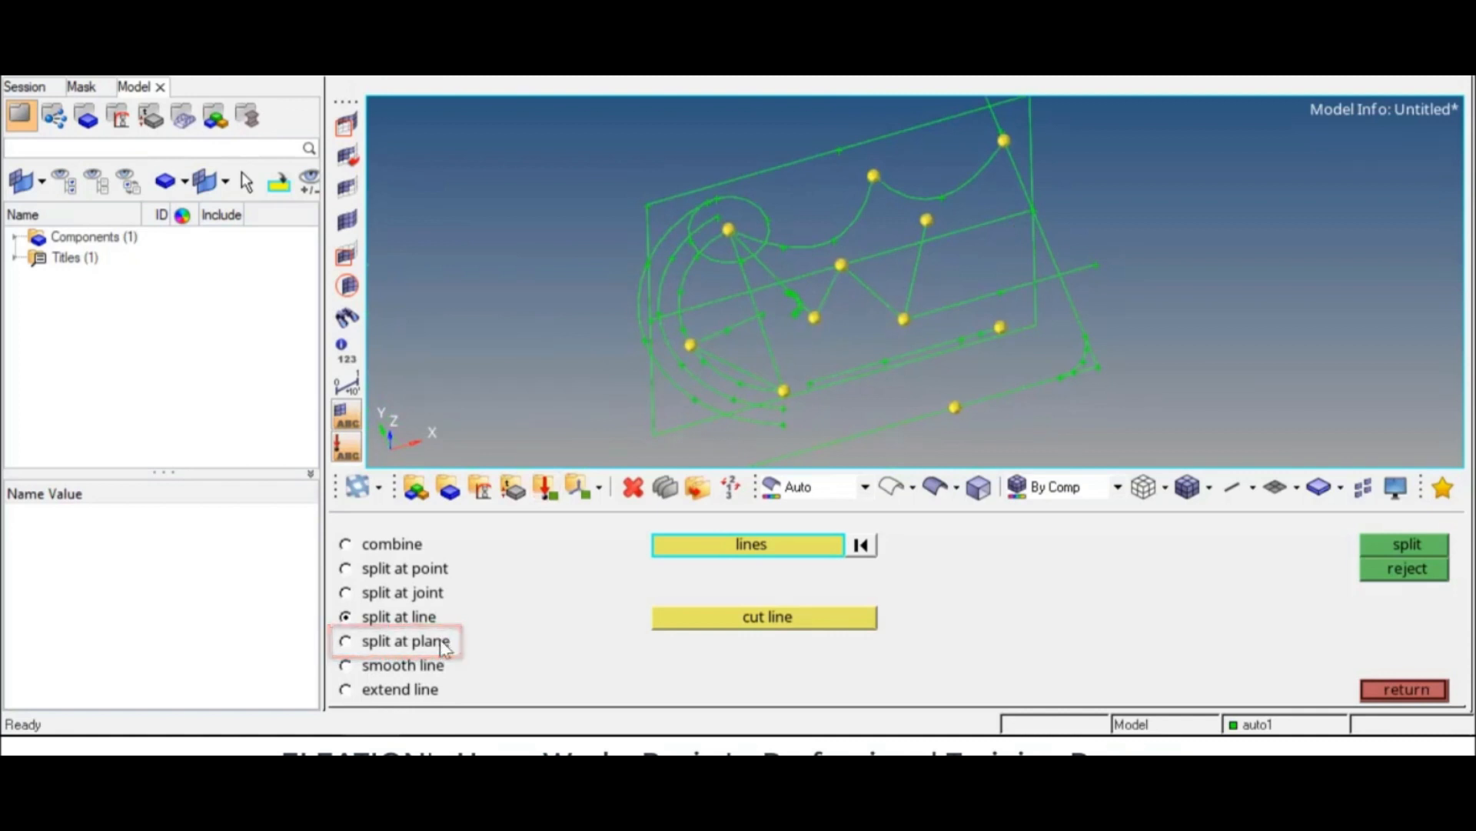
{"action": "left_click", "coordinate": [346, 641]}
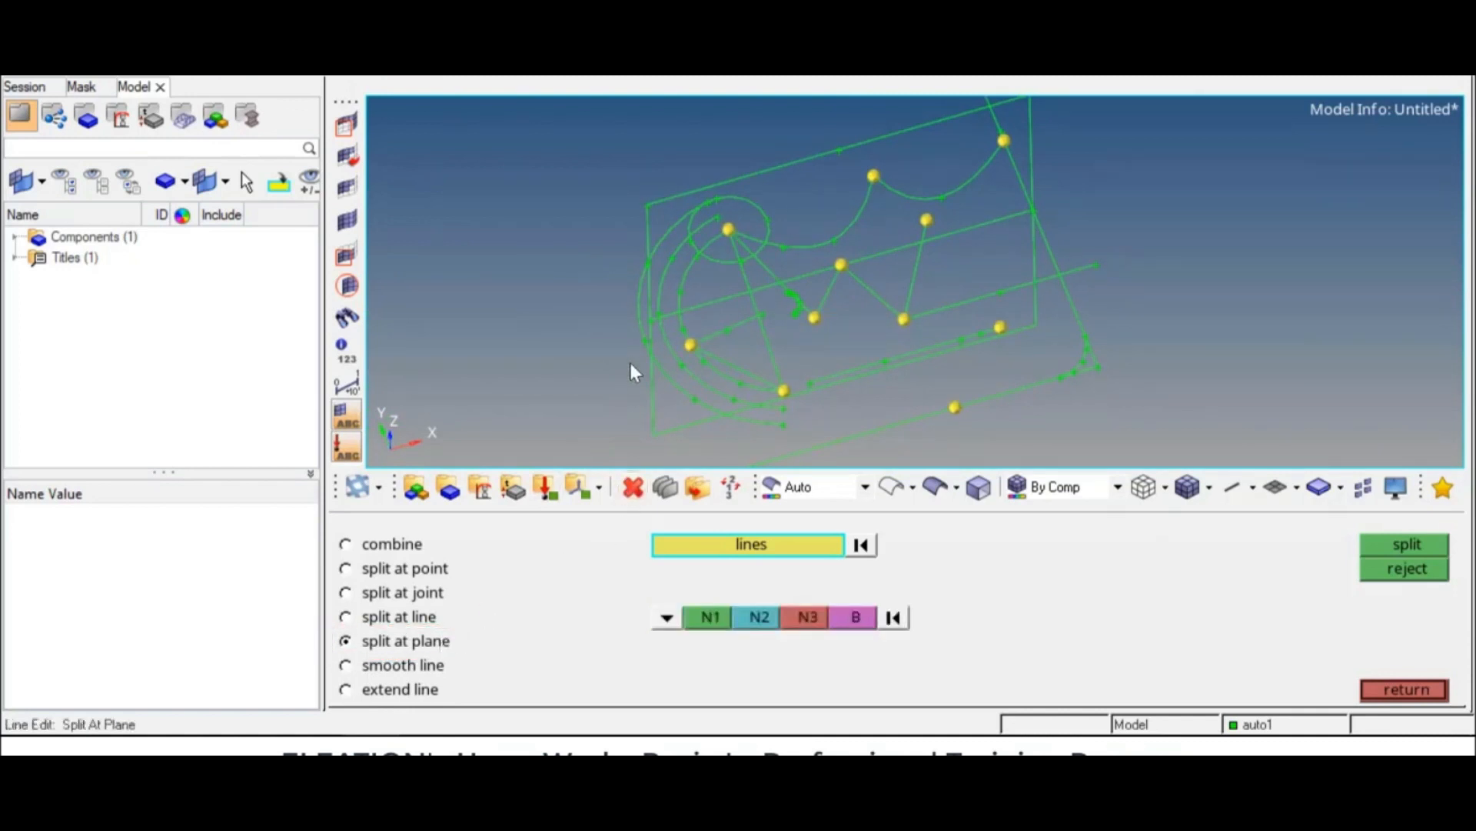
{"action": "left_click", "coordinate": [860, 296]}
{"action": "left_click_drag", "start_coordinate": [883, 325], "coordinate": [837, 346], "text": "ctrl"}
{"action": "right_click_drag", "start_coordinate": [843, 327], "coordinate": [887, 371], "text": "ctrl"}
{"action": "scroll", "coordinate": [878, 367], "scroll_direction": "down", "scroll_amount": 3, "text": "ctrl"}
{"action": "scroll", "coordinate": [877, 366], "scroll_direction": "up", "scroll_amount": 5, "text": "ctrl"}
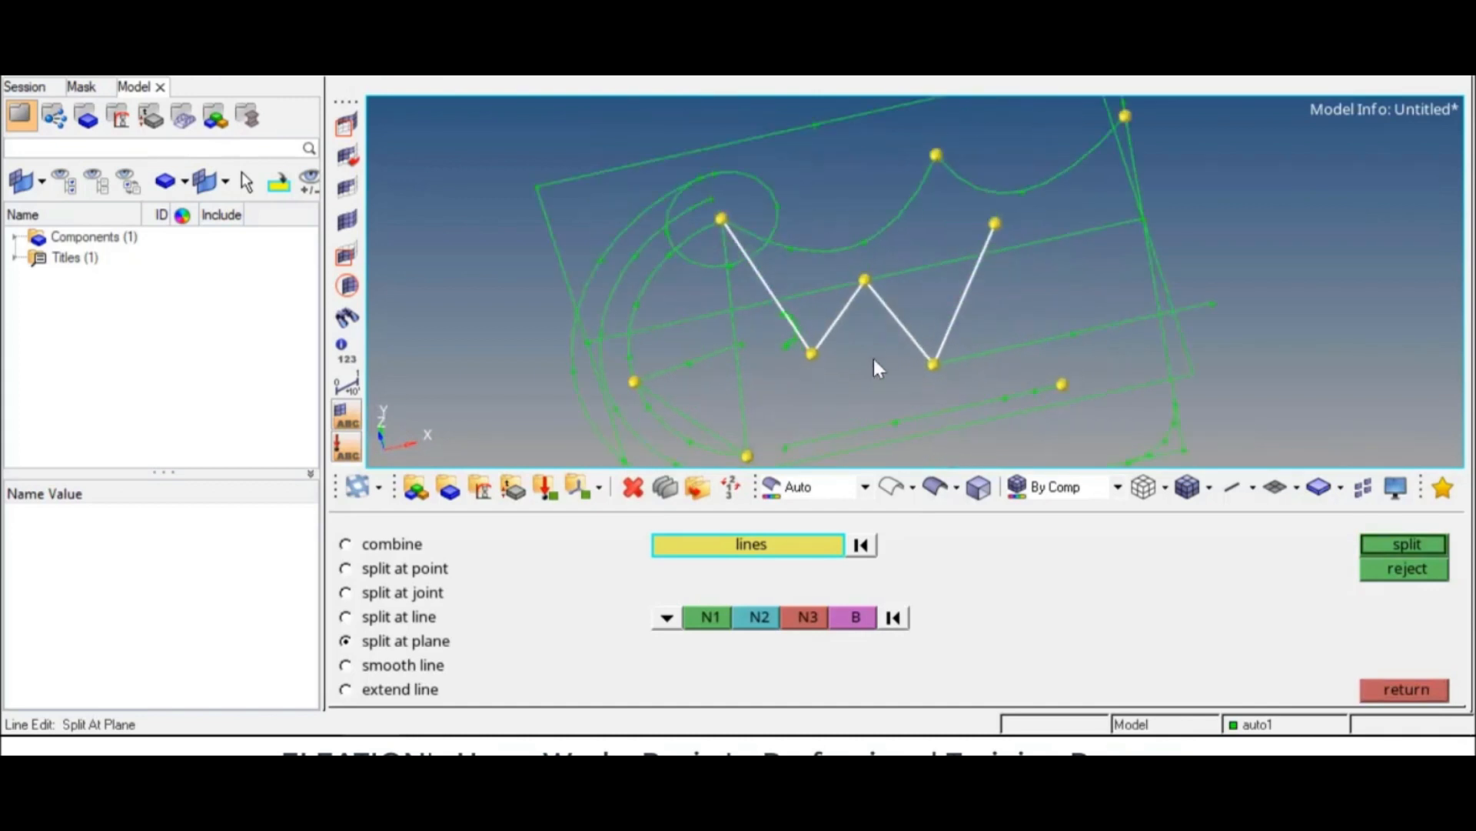
{"action": "left_click_drag", "start_coordinate": [916, 369], "coordinate": [1007, 296], "text": "ctrl"}
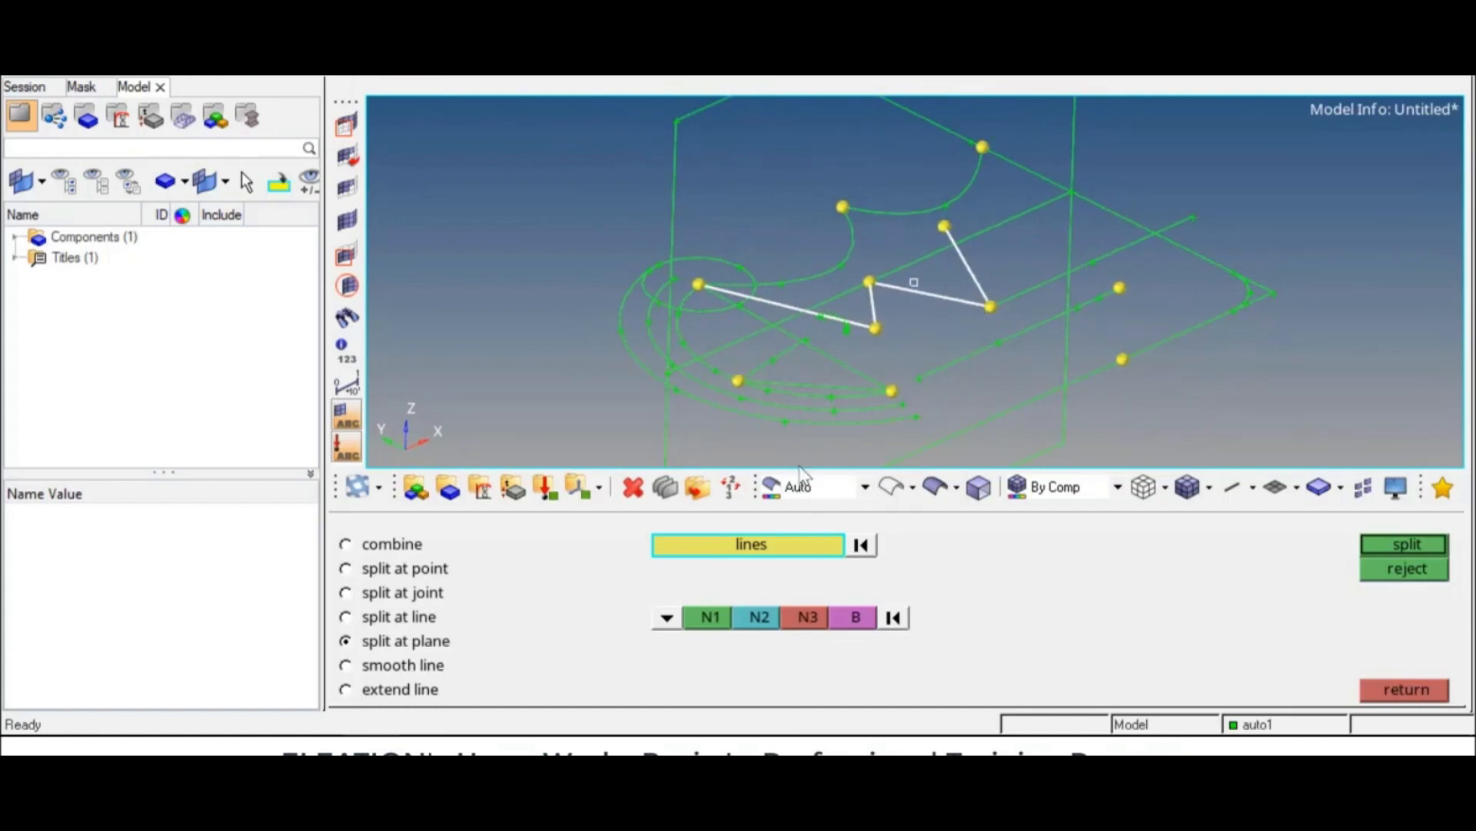
{"action": "left_click", "coordinate": [668, 614]}
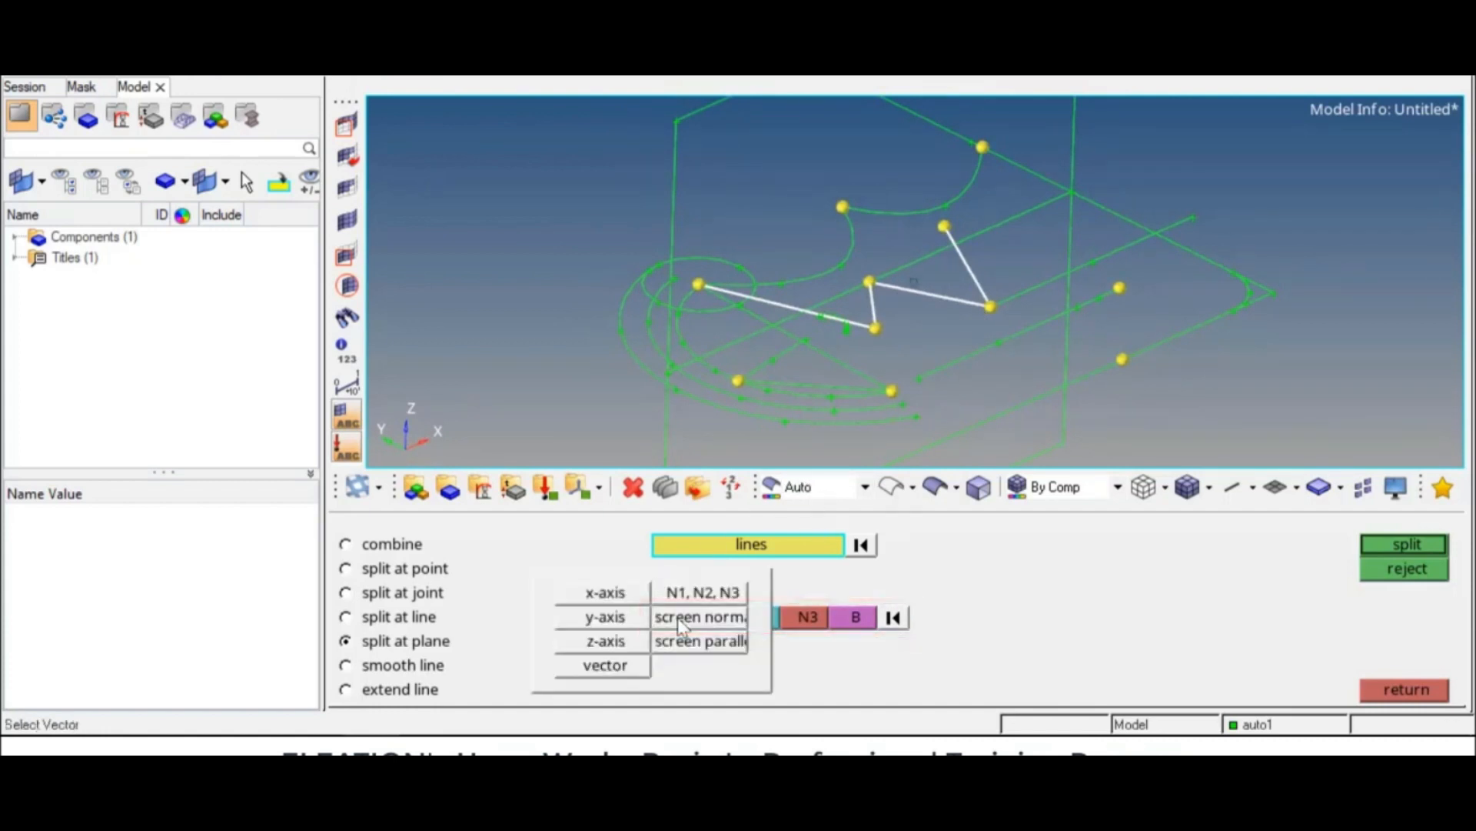
{"action": "left_click", "coordinate": [607, 618]}
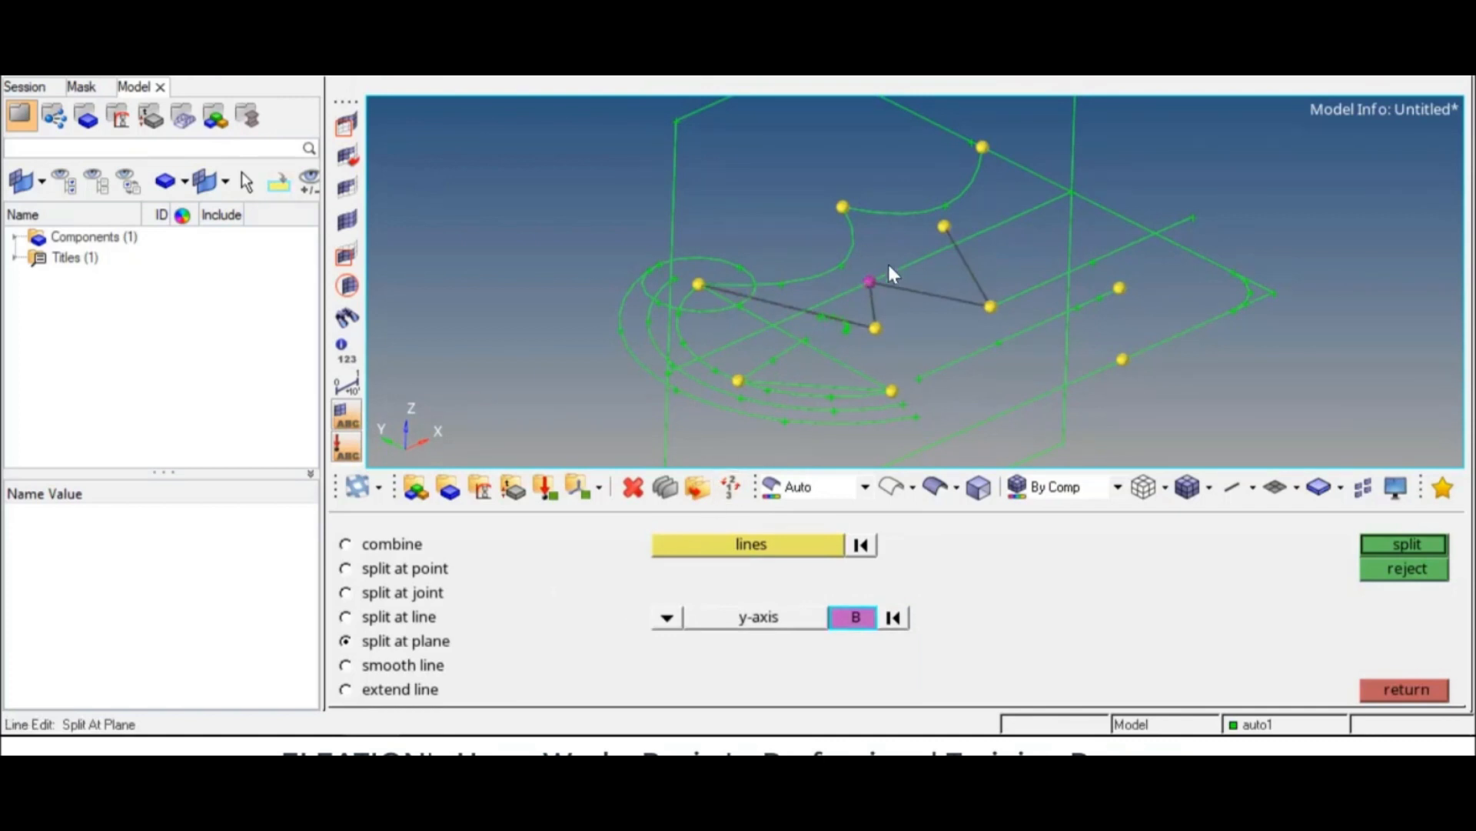
{"action": "left_click", "coordinate": [1390, 546]}
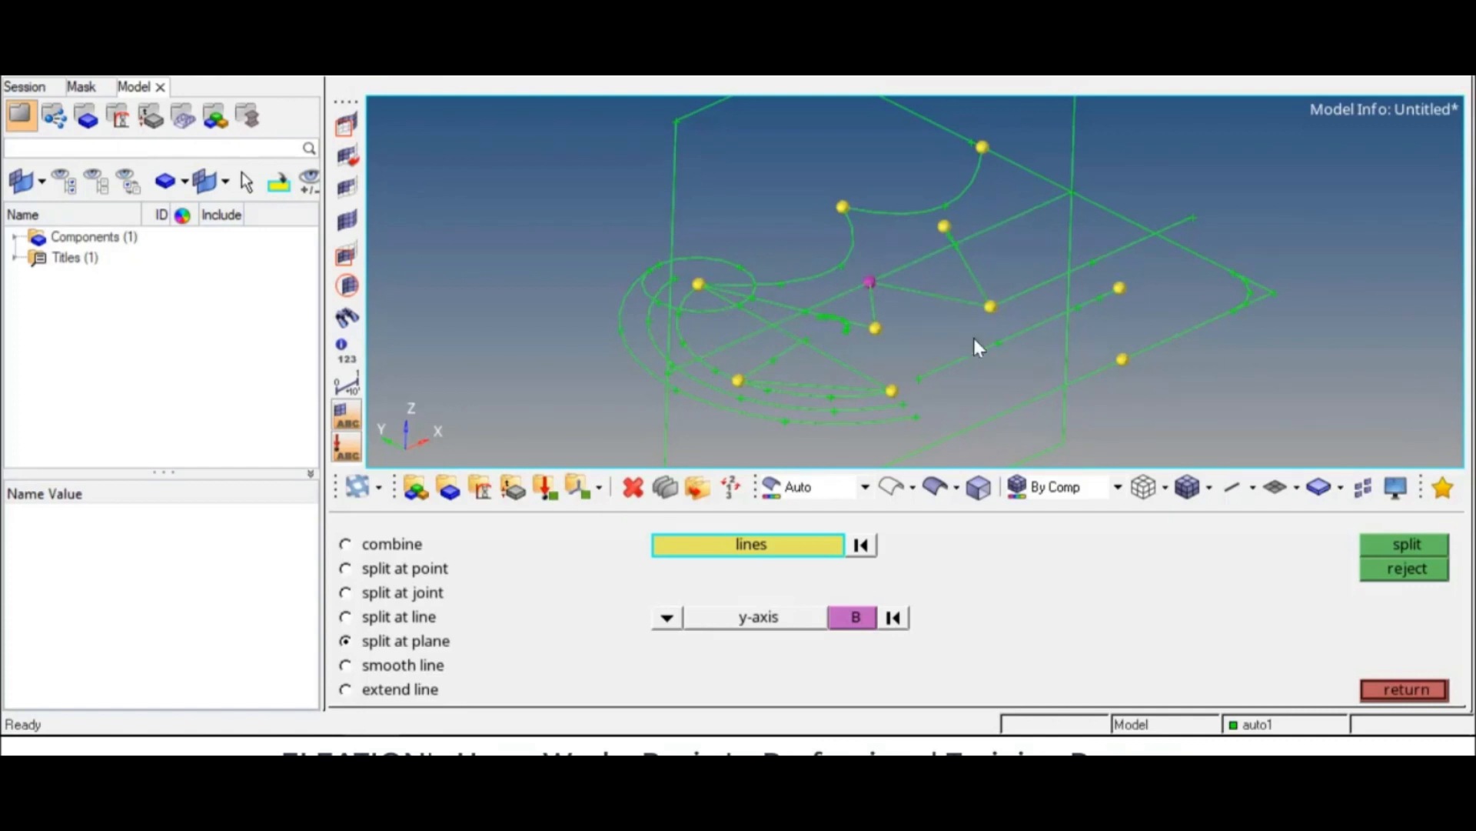
Step: Smooth the corners of the wavy curve through the upper nodes with a minimum tangent angle of 149
{"action": "left_click", "coordinate": [423, 667]}
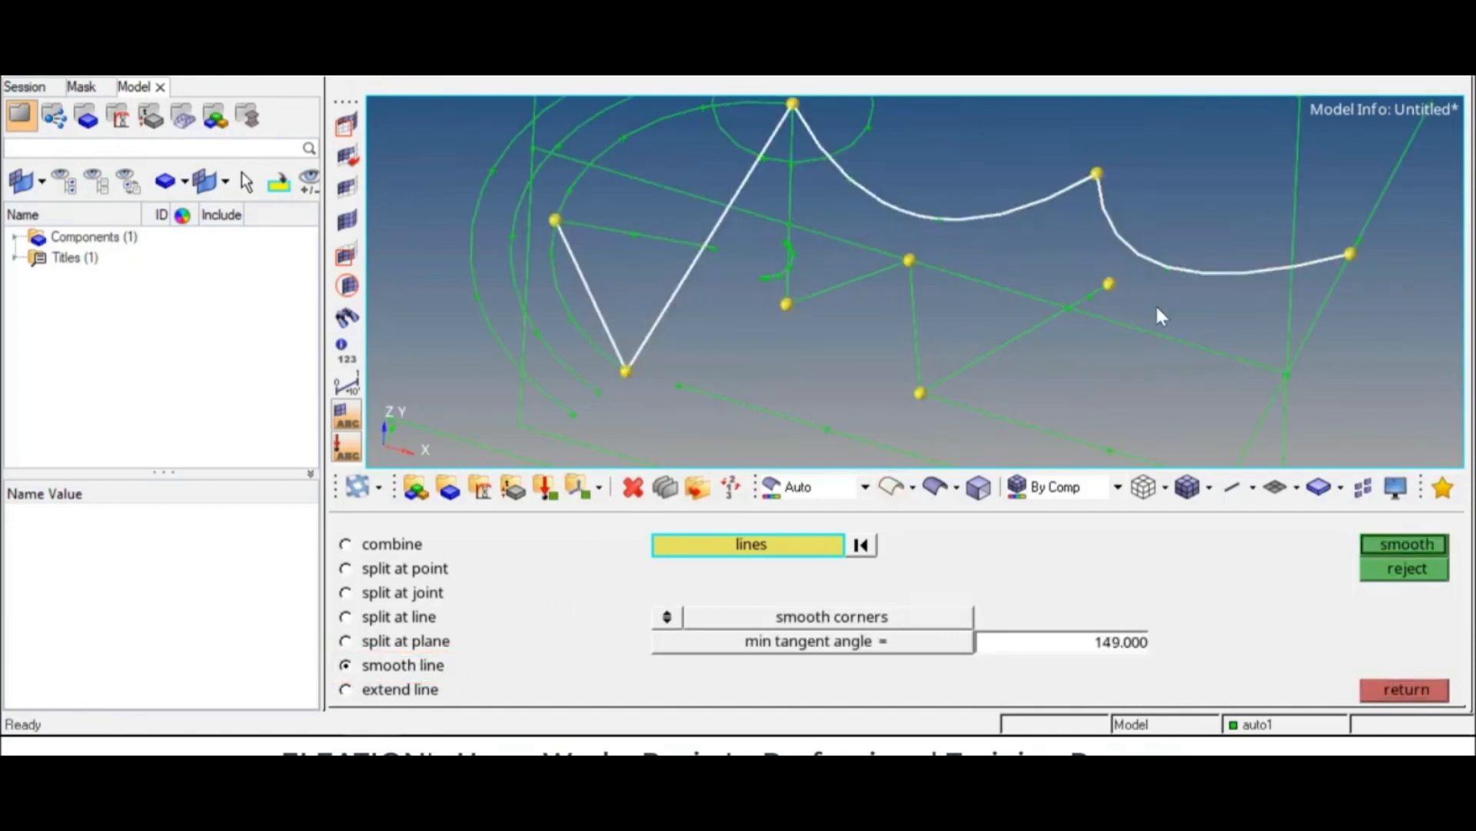
{"action": "left_click", "coordinate": [867, 551]}
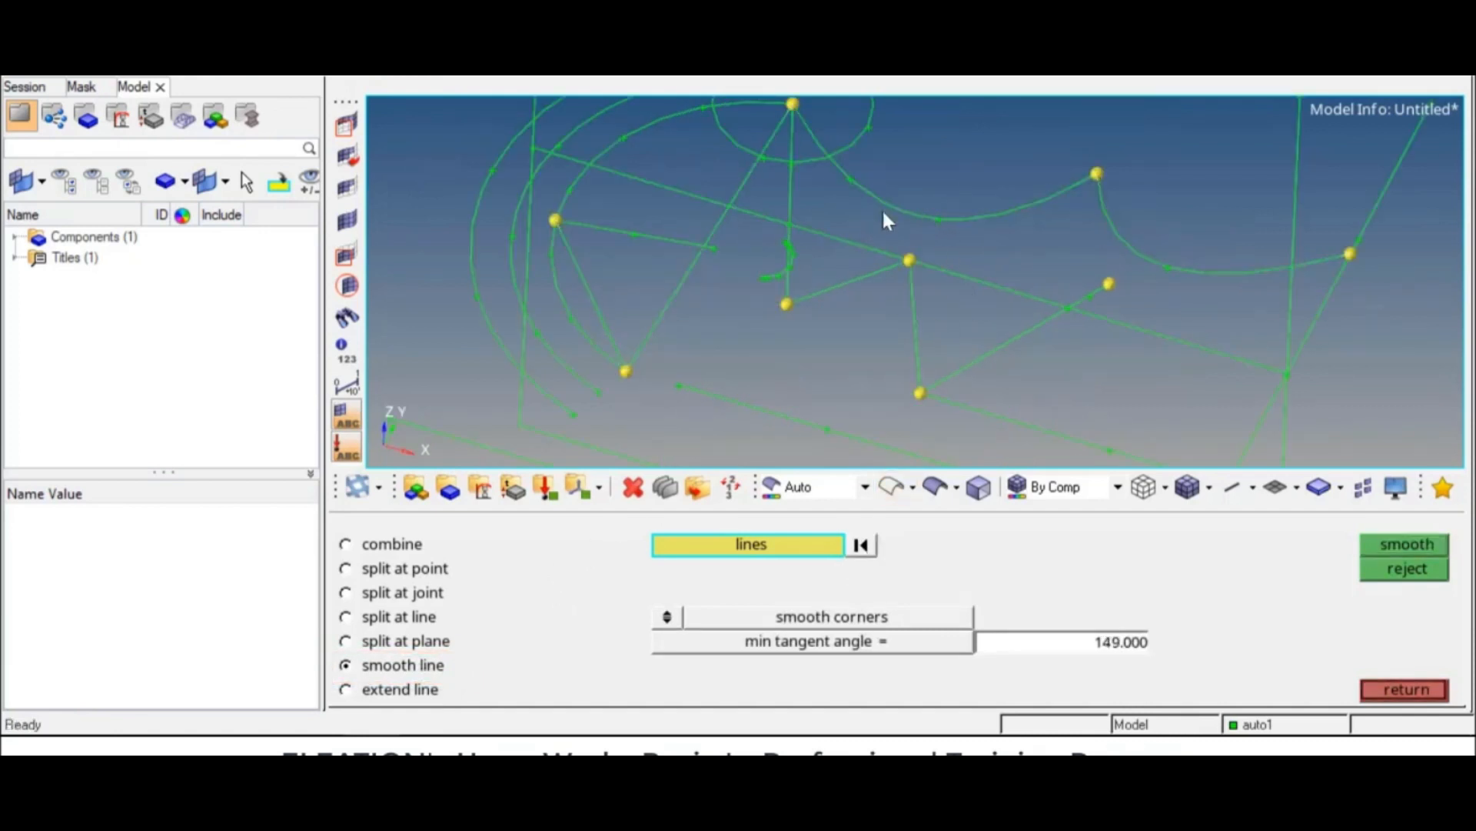
{"action": "left_click", "coordinate": [1017, 212]}
{"action": "left_click", "coordinate": [1427, 551]}
Step: Extend the straight line that starts at the zigzag's lower node by a distance of 1 past that node, in the negative direction
{"action": "left_click", "coordinate": [419, 689]}
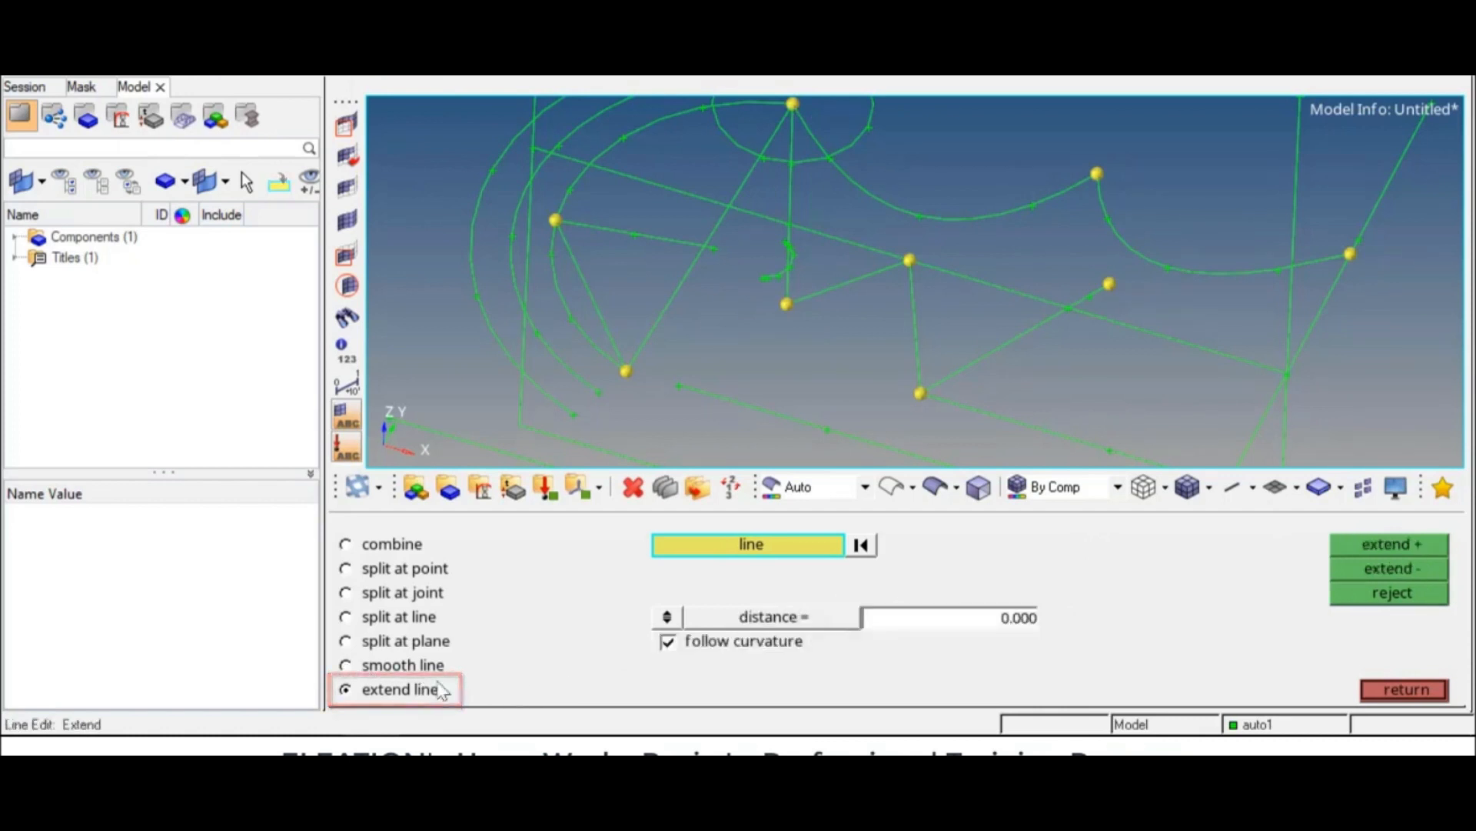
{"action": "left_click_drag", "start_coordinate": [907, 410], "coordinate": [1124, 389], "text": "ctrl"}
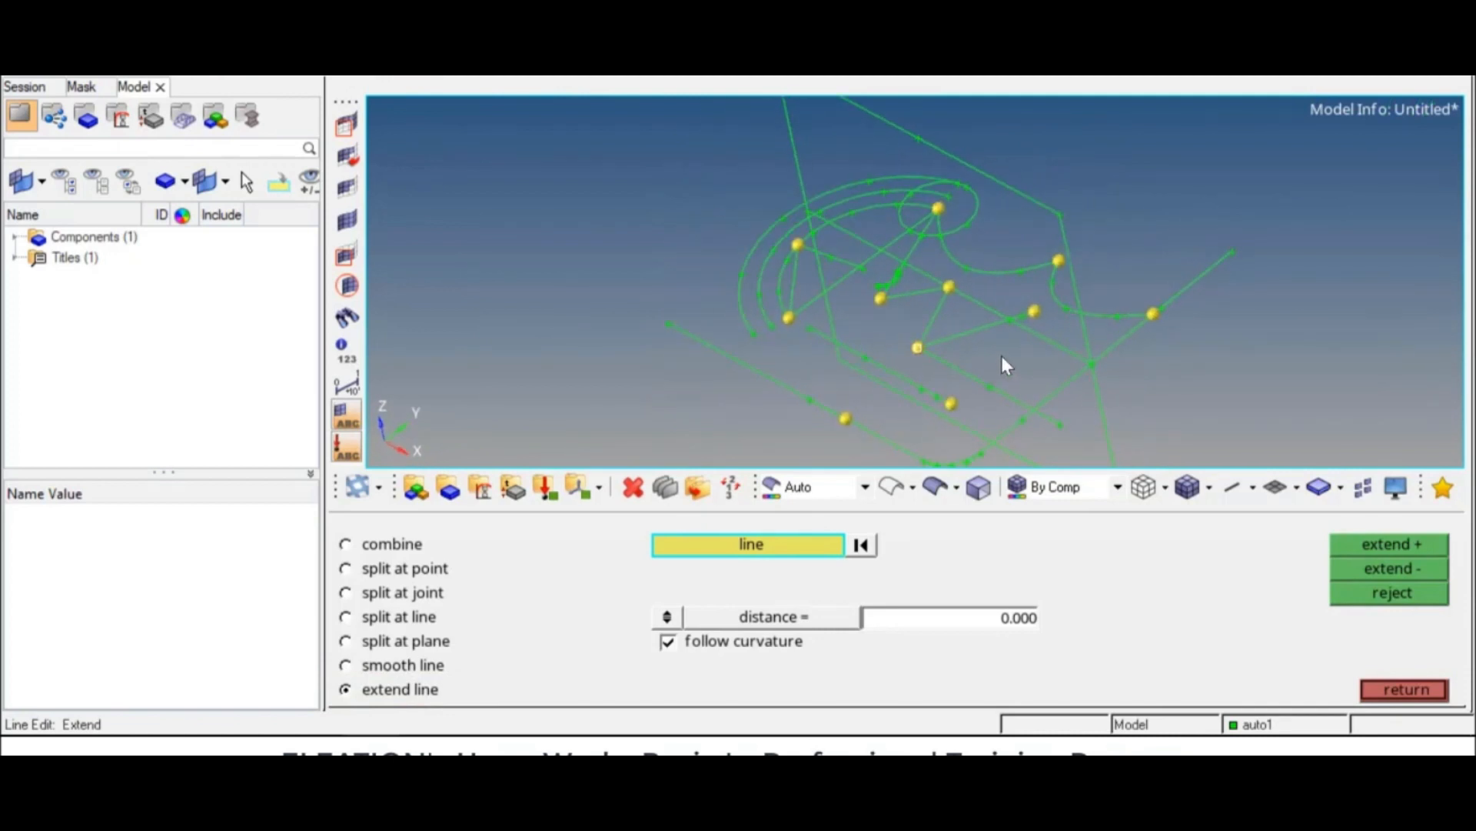
{"action": "left_click_drag", "start_coordinate": [1005, 366], "coordinate": [985, 314], "text": "ctrl"}
{"action": "left_click_drag", "start_coordinate": [1016, 379], "coordinate": [1046, 278], "text": "ctrl"}
{"action": "scroll", "coordinate": [1046, 279], "scroll_direction": "up", "scroll_amount": 4, "text": "ctrl"}
{"action": "left_click", "coordinate": [1064, 278]}
{"action": "right_click_drag", "start_coordinate": [1064, 279], "coordinate": [985, 366], "text": "ctrl"}
{"action": "left_click_drag", "start_coordinate": [993, 303], "coordinate": [731, 344], "text": "ctrl"}
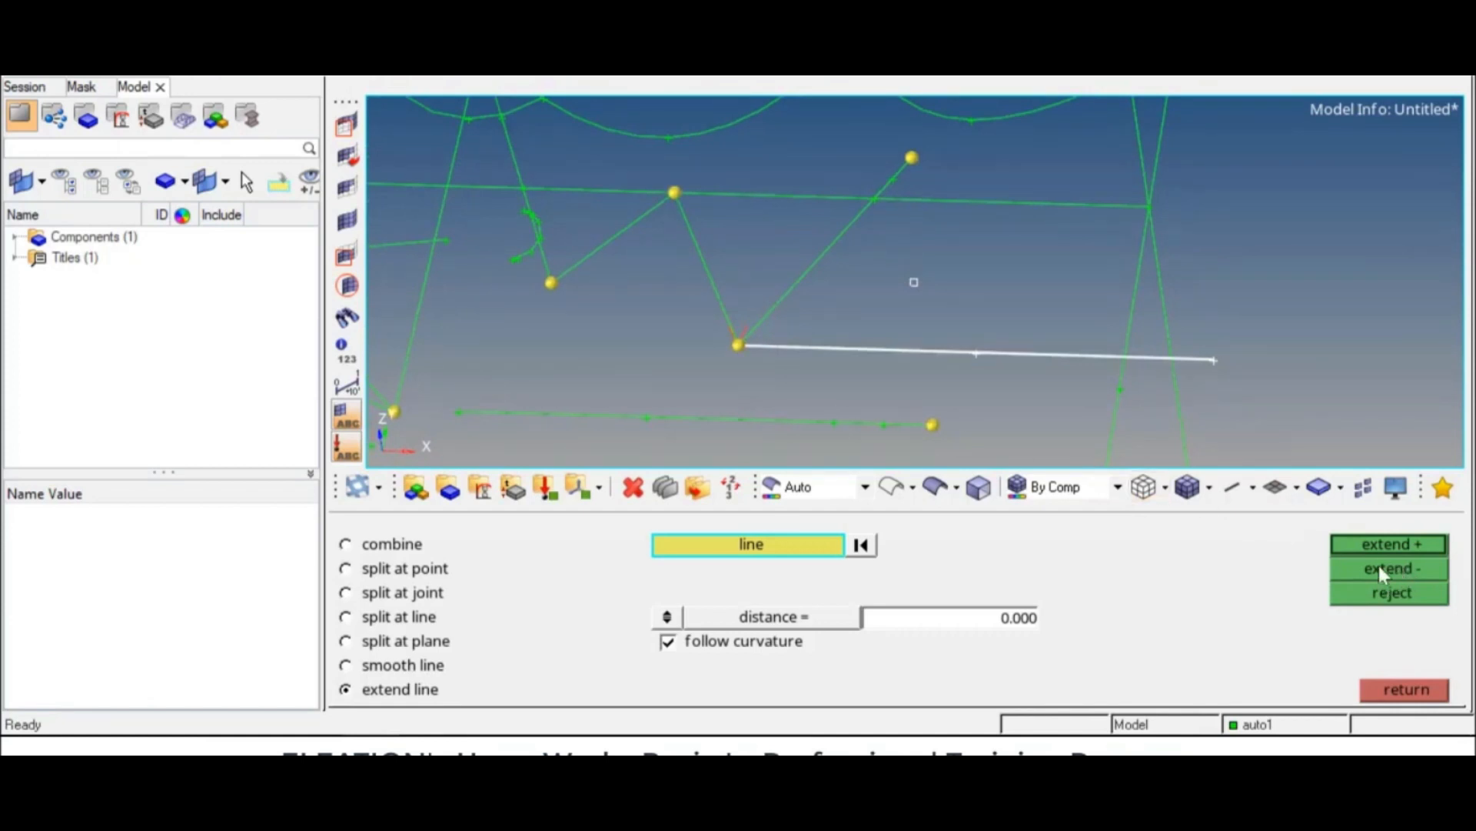
{"action": "left_click", "coordinate": [1013, 622]}
{"action": "type", "text": "1"}
{"action": "key", "text": "Return"}
{"action": "left_click", "coordinate": [1359, 568]}
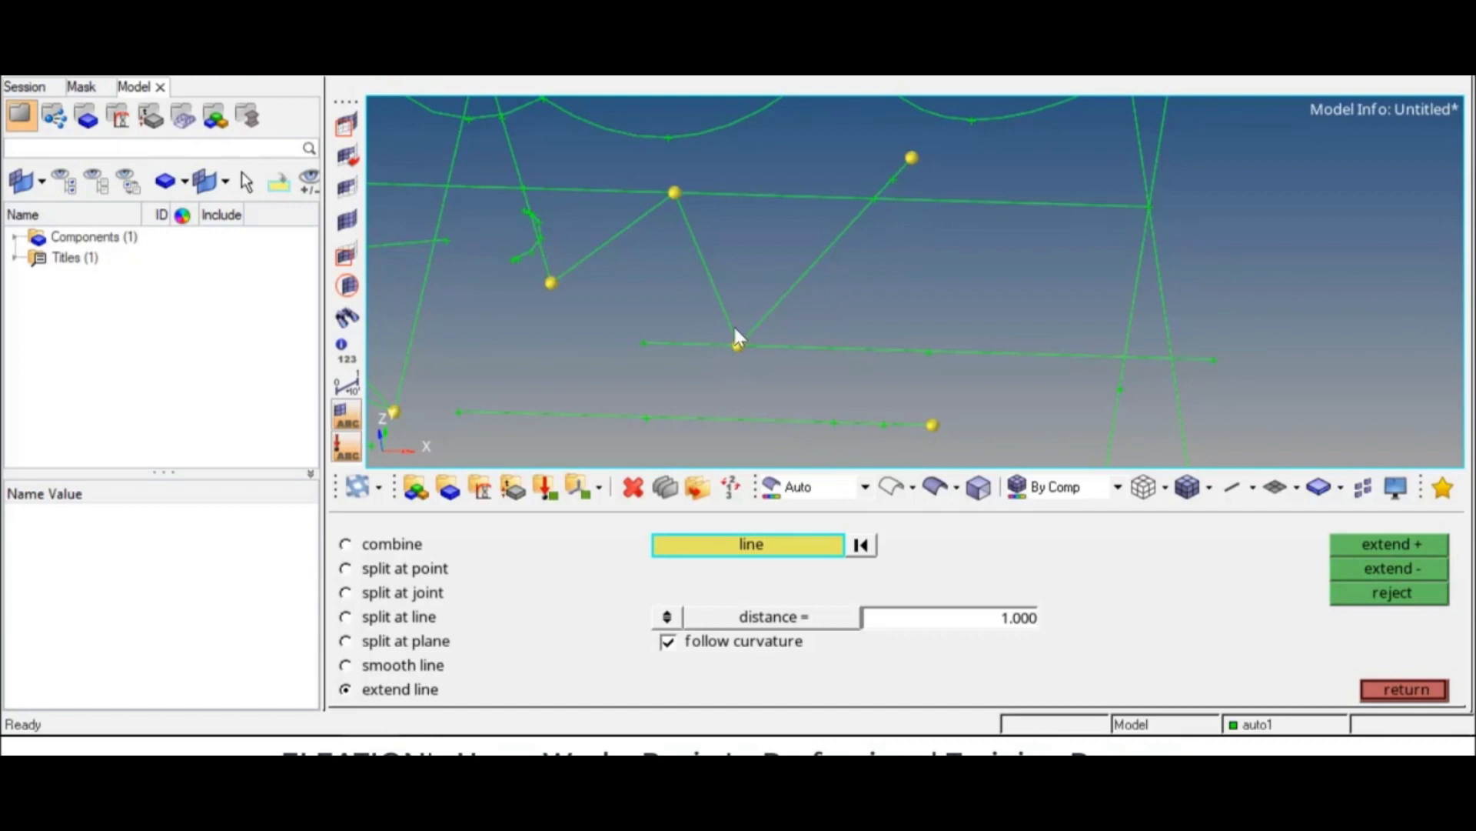
Step: Extend the same straight line at its opposite end by a distance of 1, in the positive direction
{"action": "left_click", "coordinate": [842, 348]}
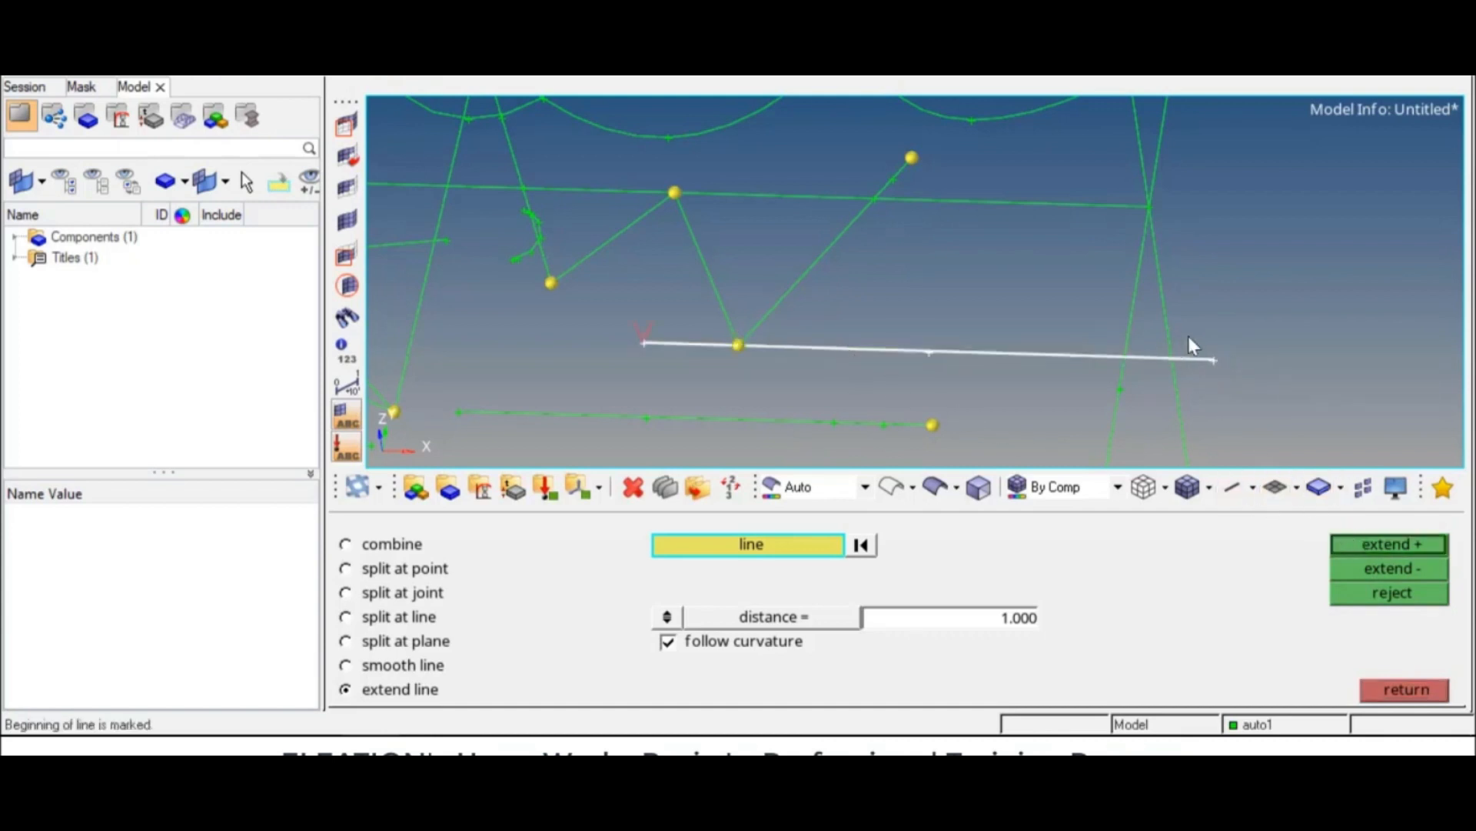
{"action": "left_click", "coordinate": [1380, 544]}
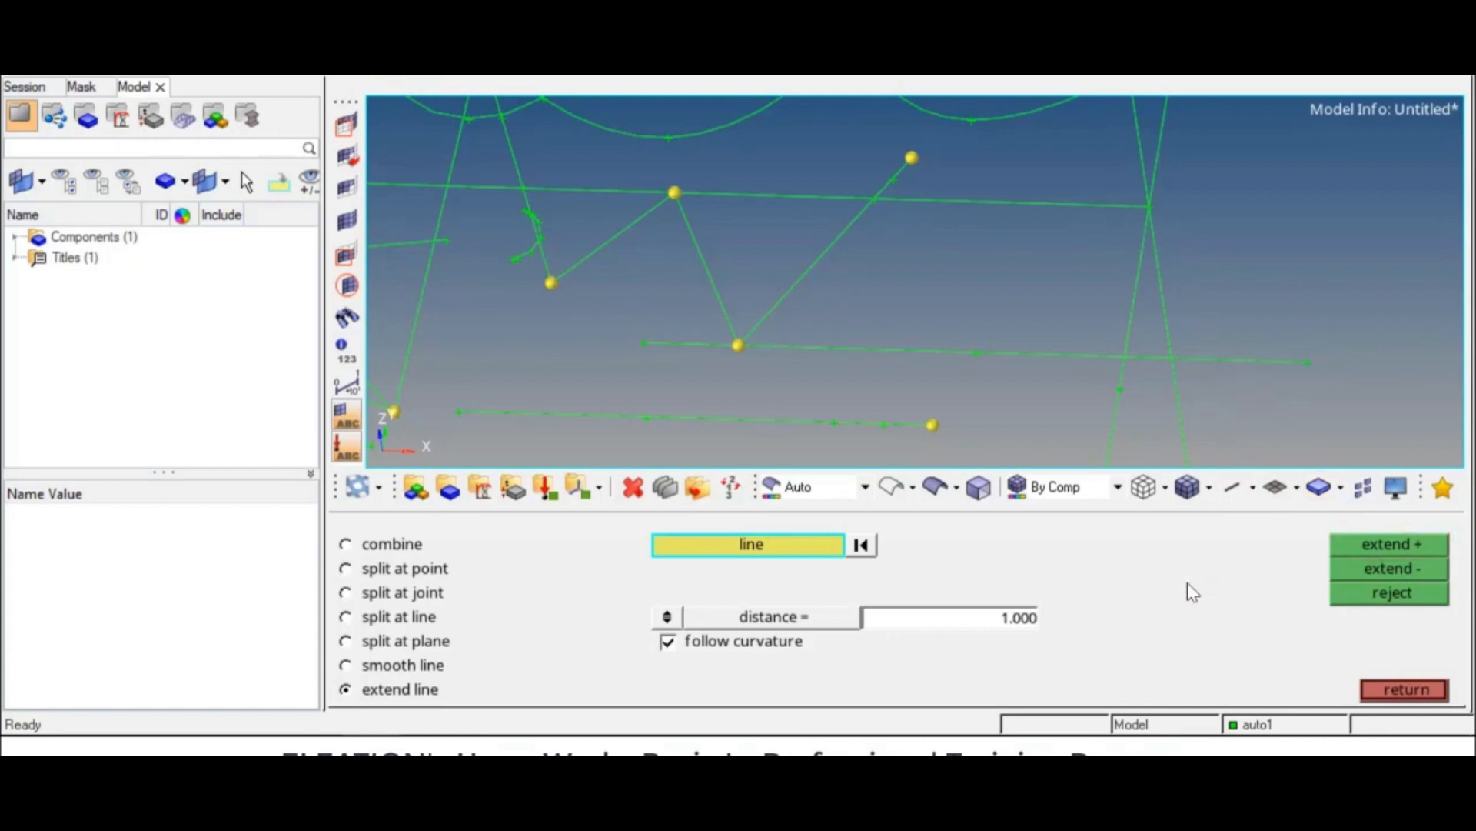
{"action": "key", "text": "Escape"}
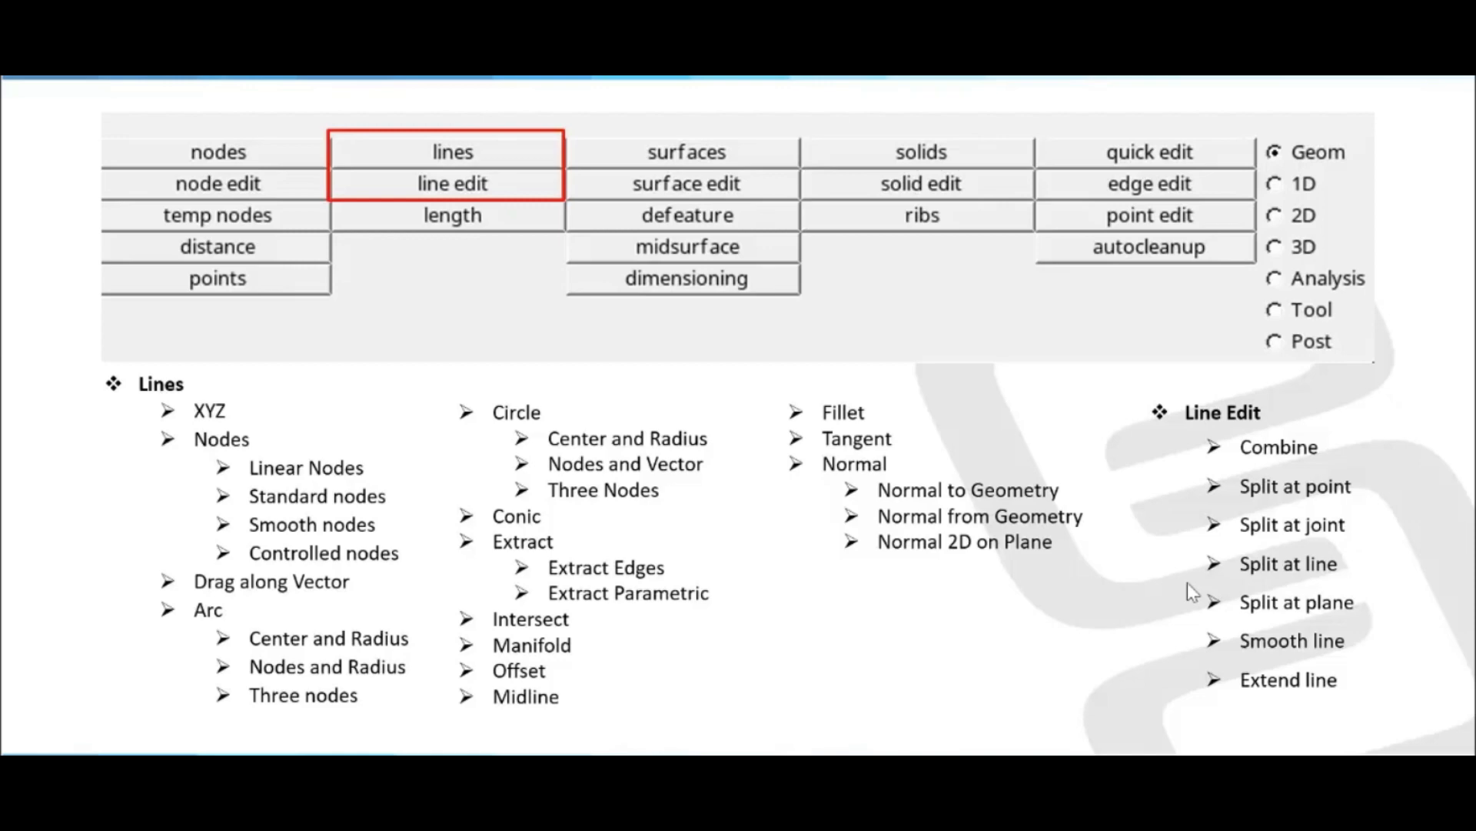
{"action": "left_click", "coordinate": [1188, 583]}
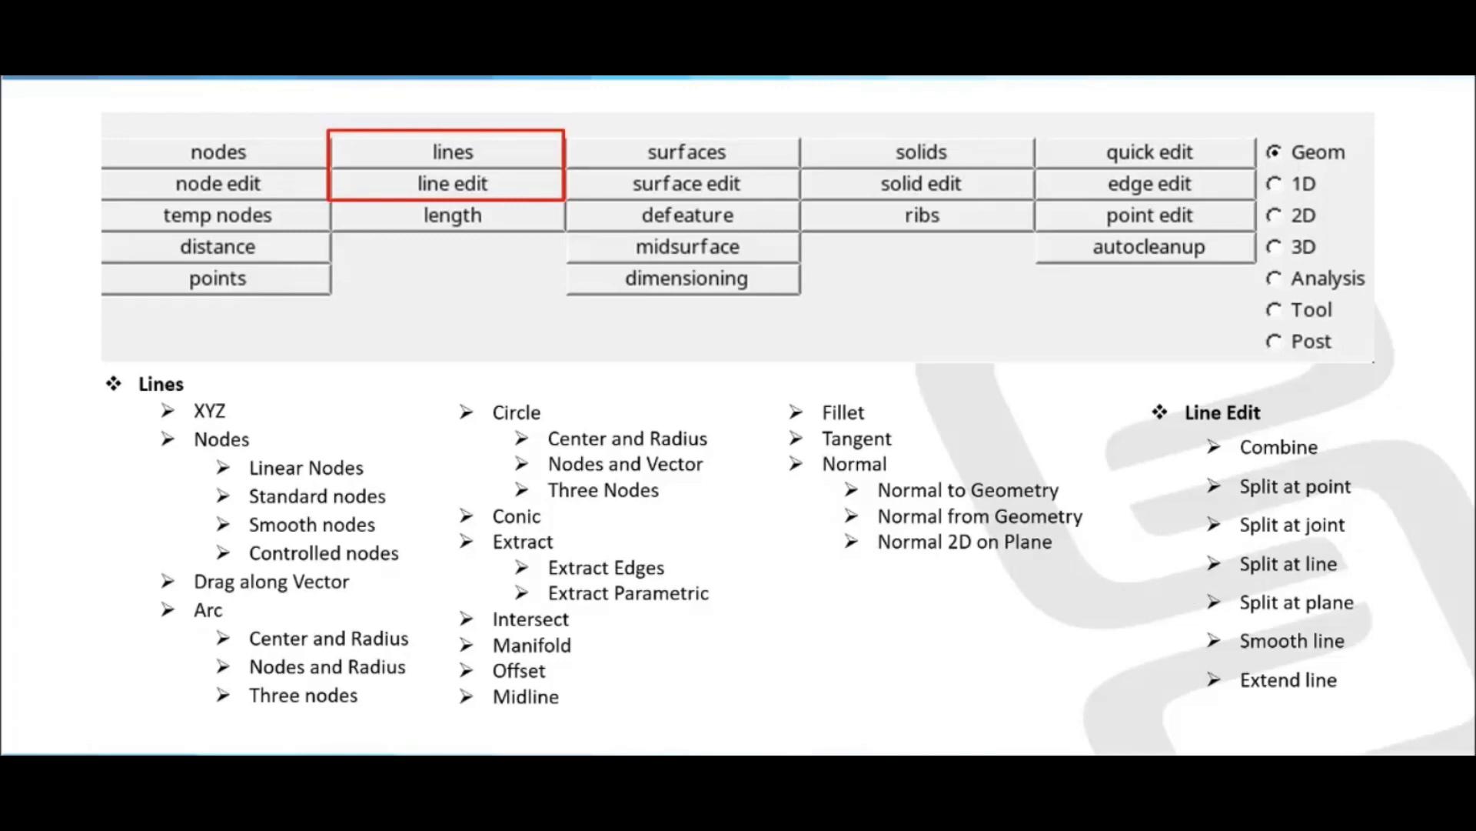